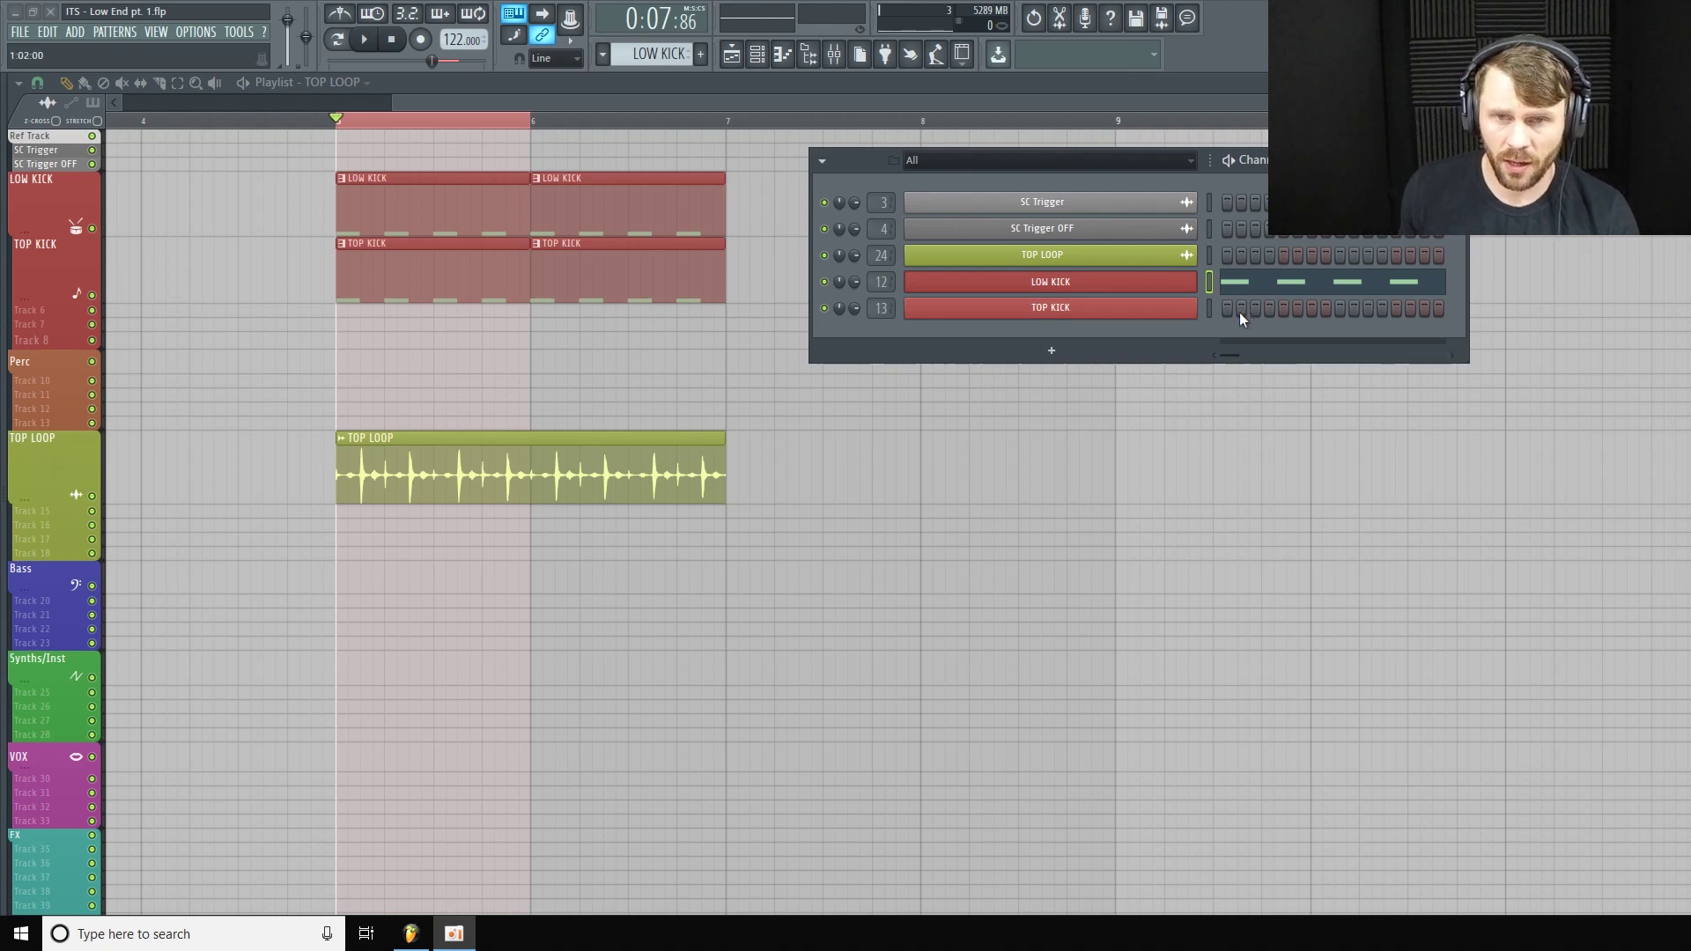
# Mute the TOP KICK track in the playlist.
pyautogui.click(1210, 309)
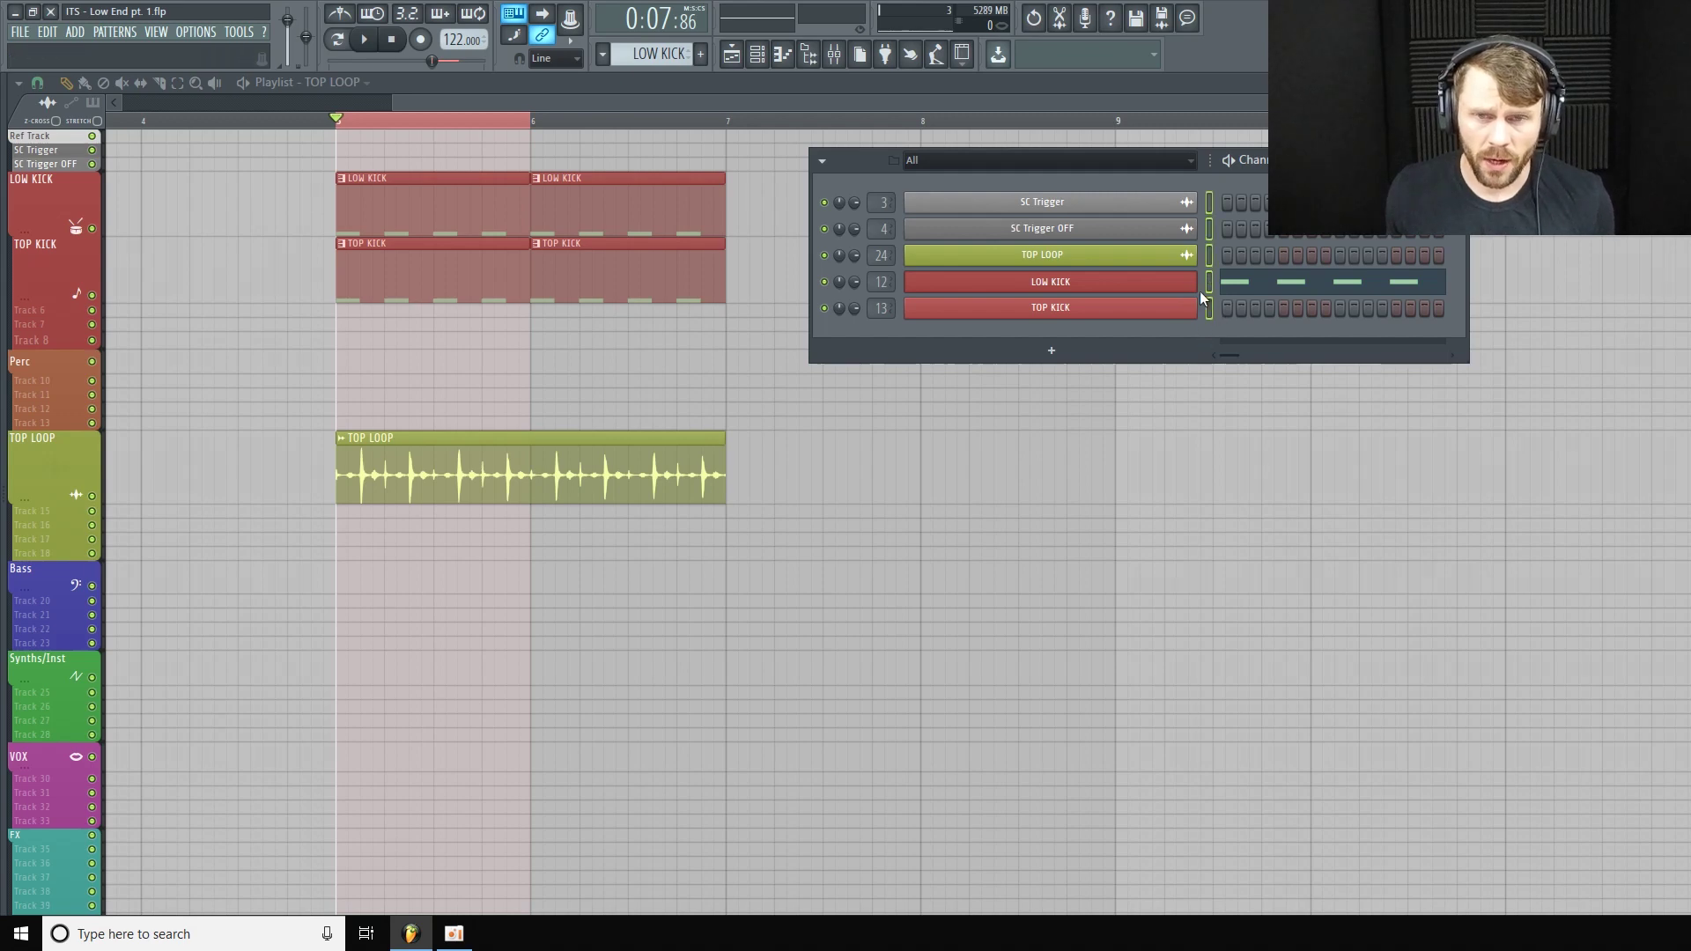
pyautogui.click(92, 295)
pyautogui.moveTo(45, 295); pyautogui.dragTo(71, 287)
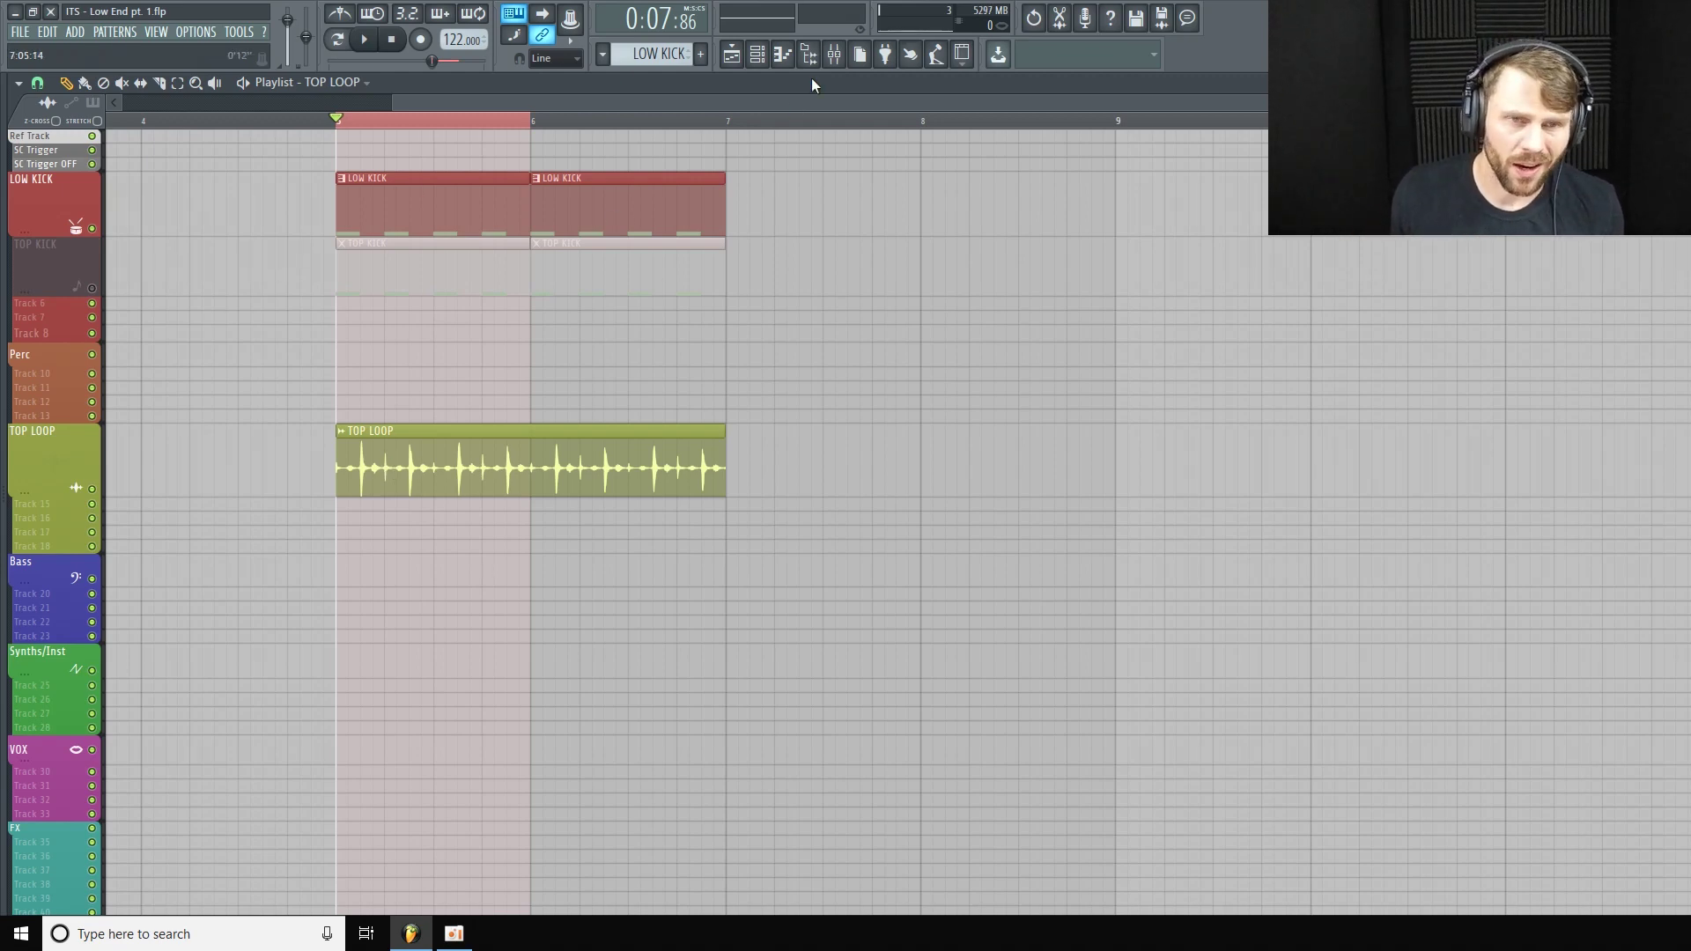
# Load Fruity Parametric EQ 2 into the first effect slot of the KICK mixer track.
pyautogui.click(833, 54)
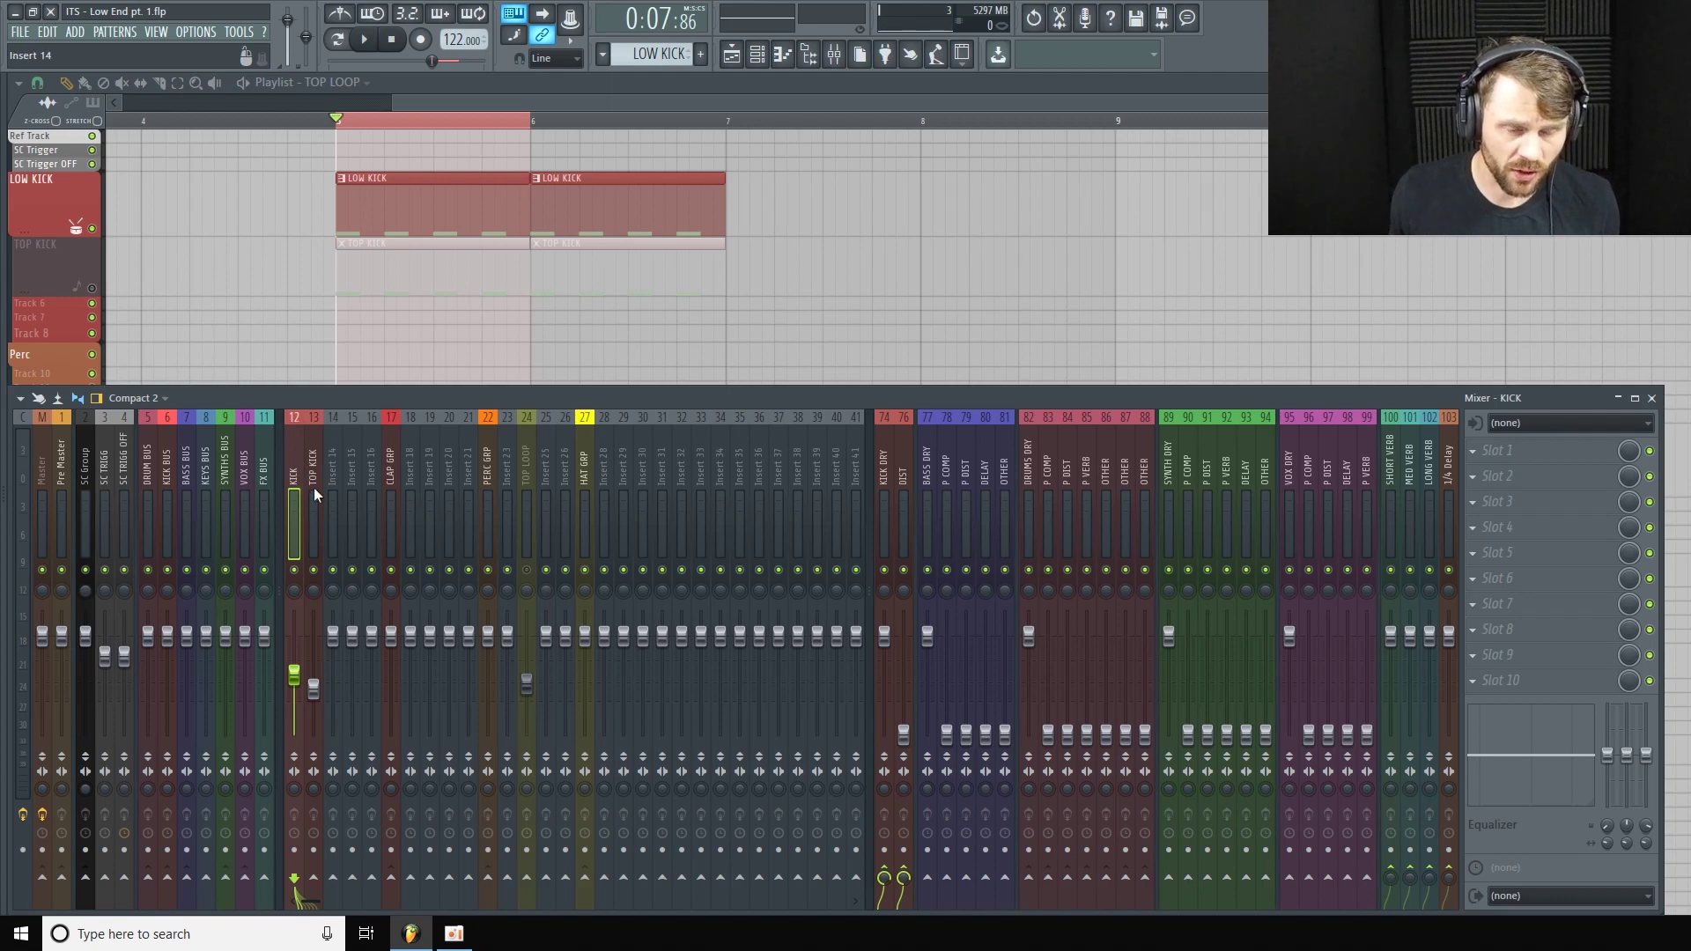
pyautogui.click(1514, 453)
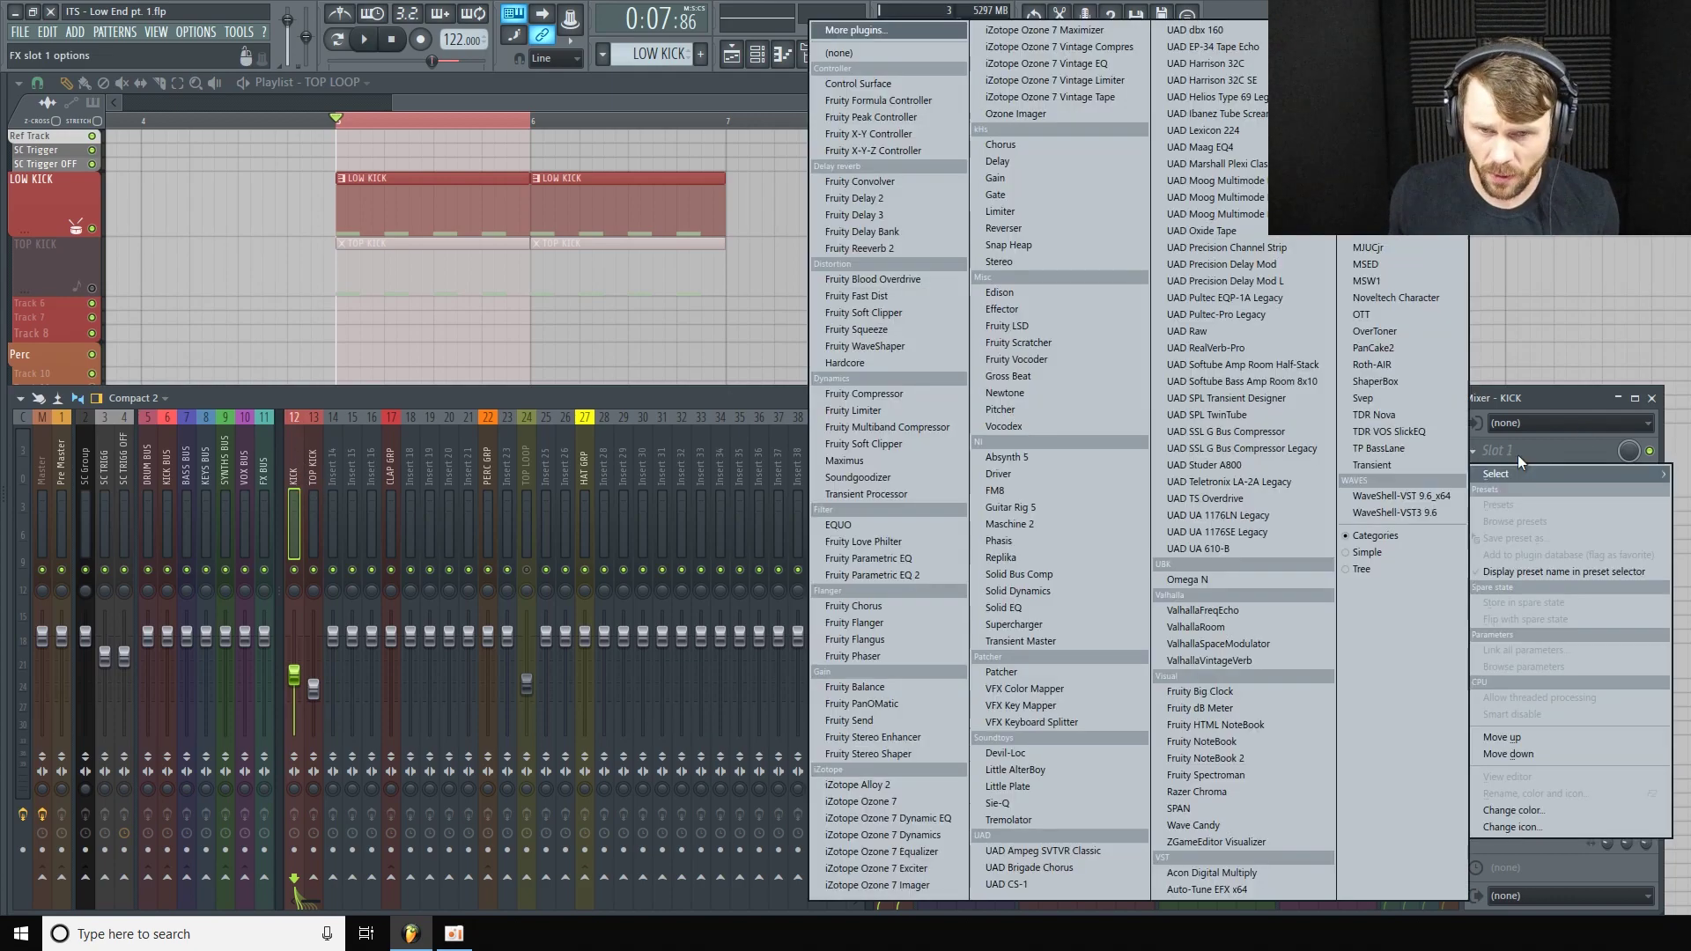
pyautogui.click(906, 574)
pyautogui.moveTo(743, 220); pyautogui.dragTo(737, 194)
# Change EQ band 7 to a low pass and lower its cutoff to about 440 Hz, auditioning the loop.
pyautogui.rightClick(678, 327)
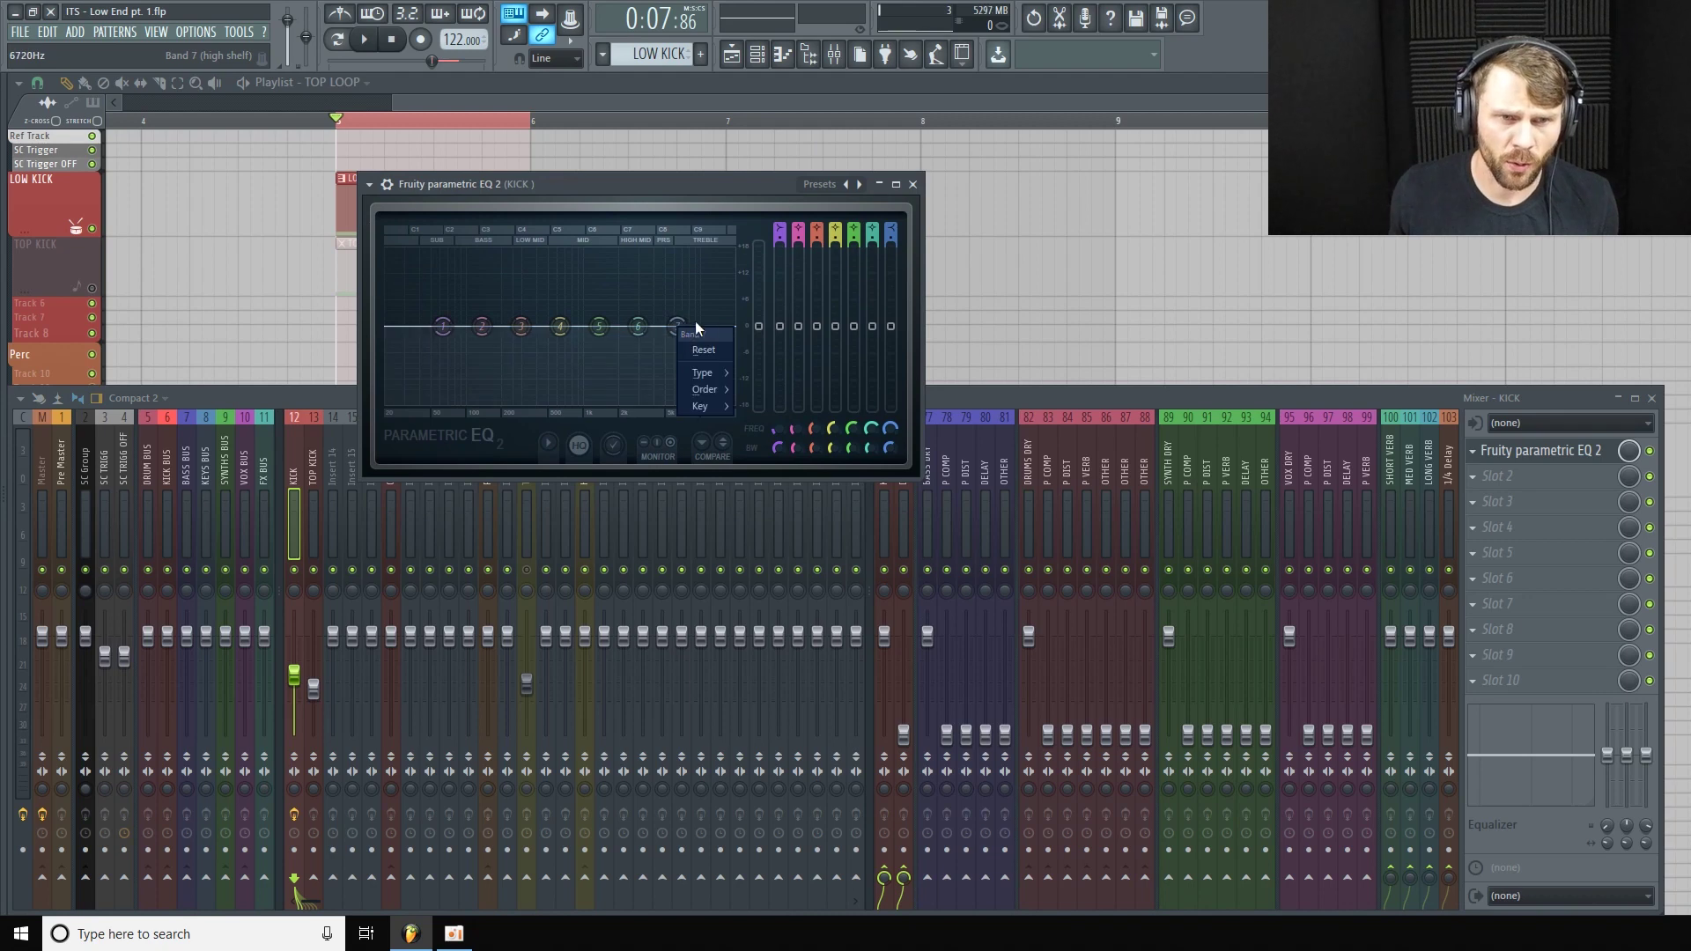
pyautogui.moveTo(715, 377)
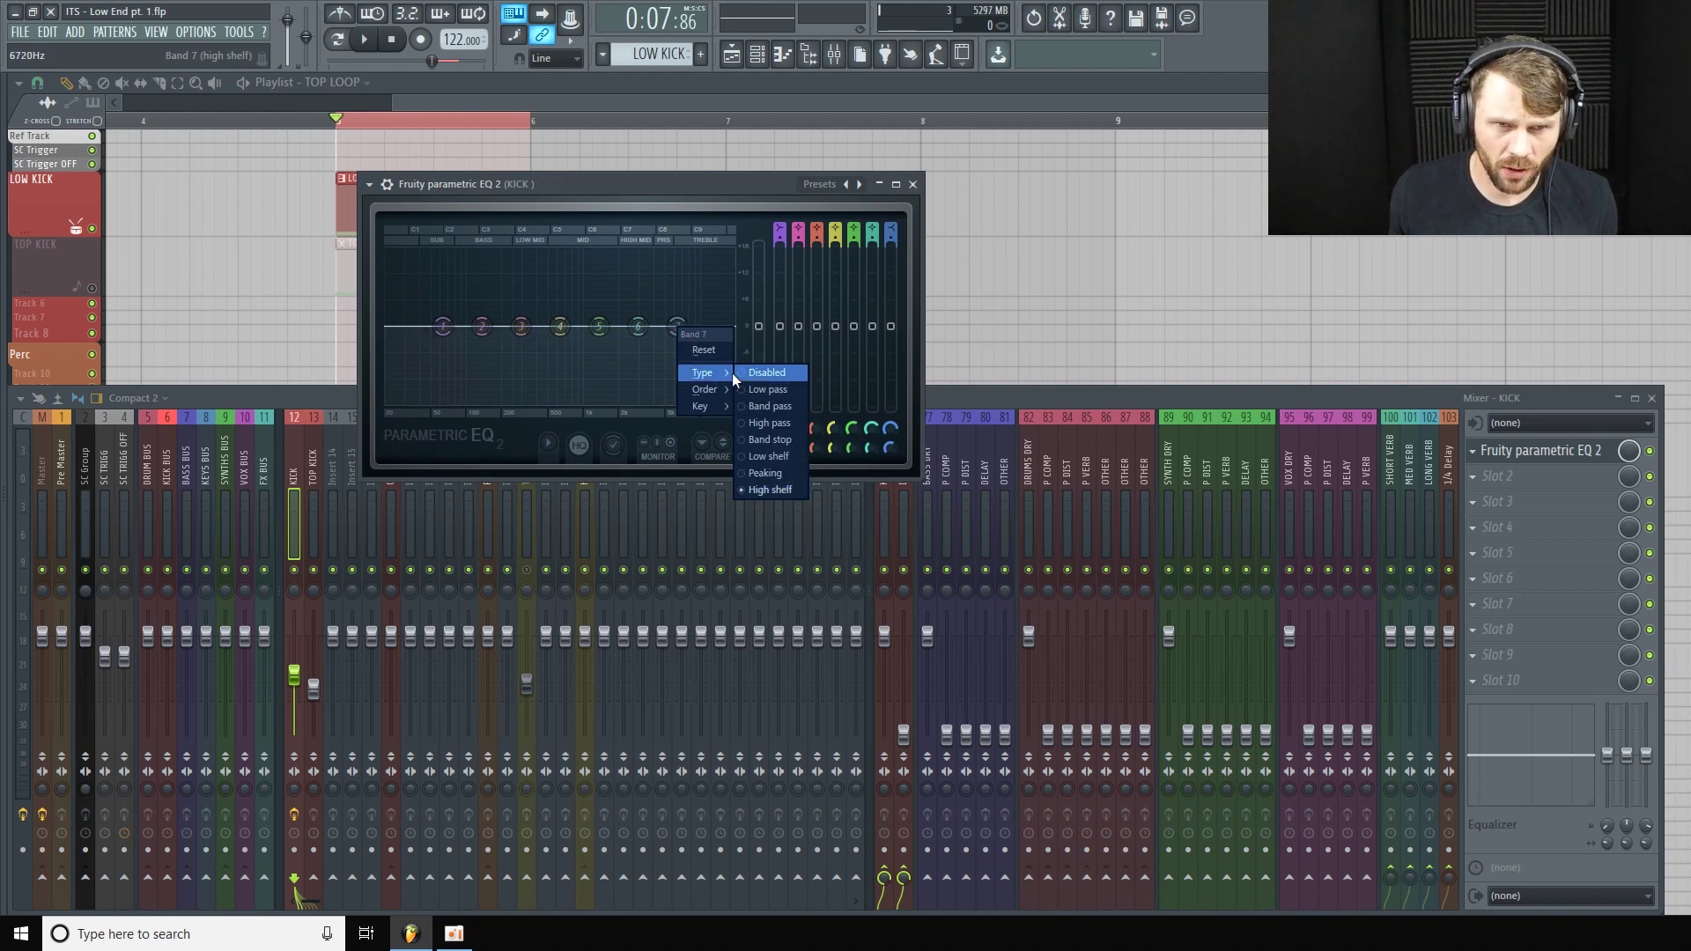
pyautogui.click(784, 391)
pyautogui.moveTo(683, 182); pyautogui.dragTo(731, 160)
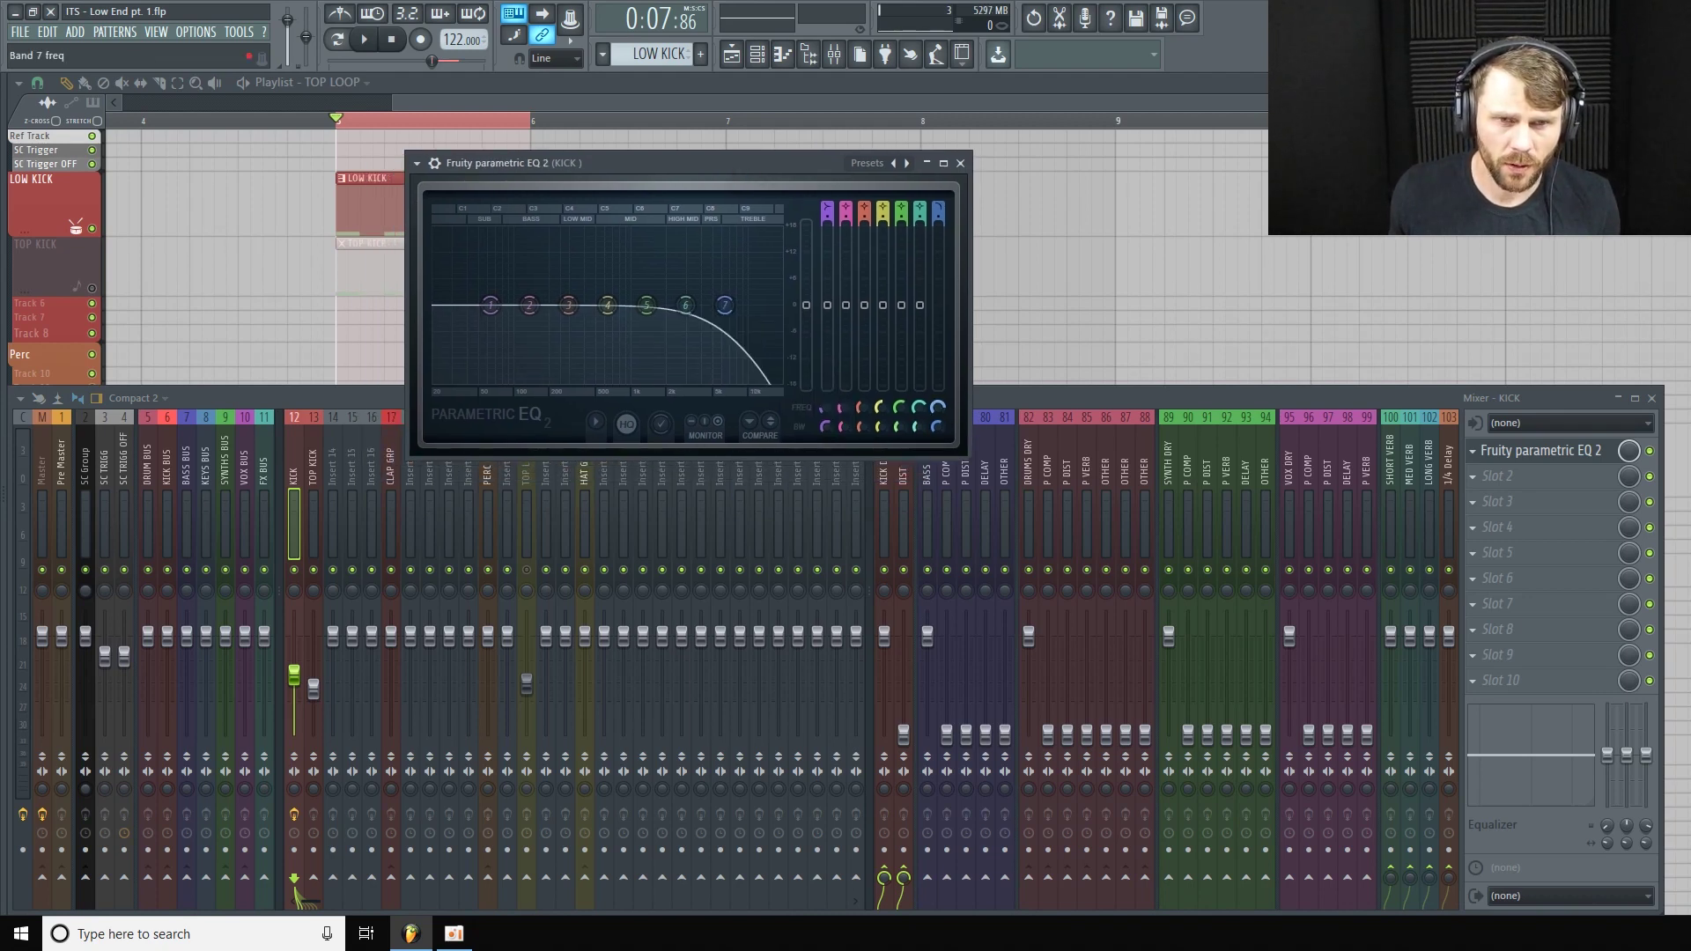
pyautogui.moveTo(723, 305); pyautogui.dragTo(588, 304)
pyautogui.press('space')
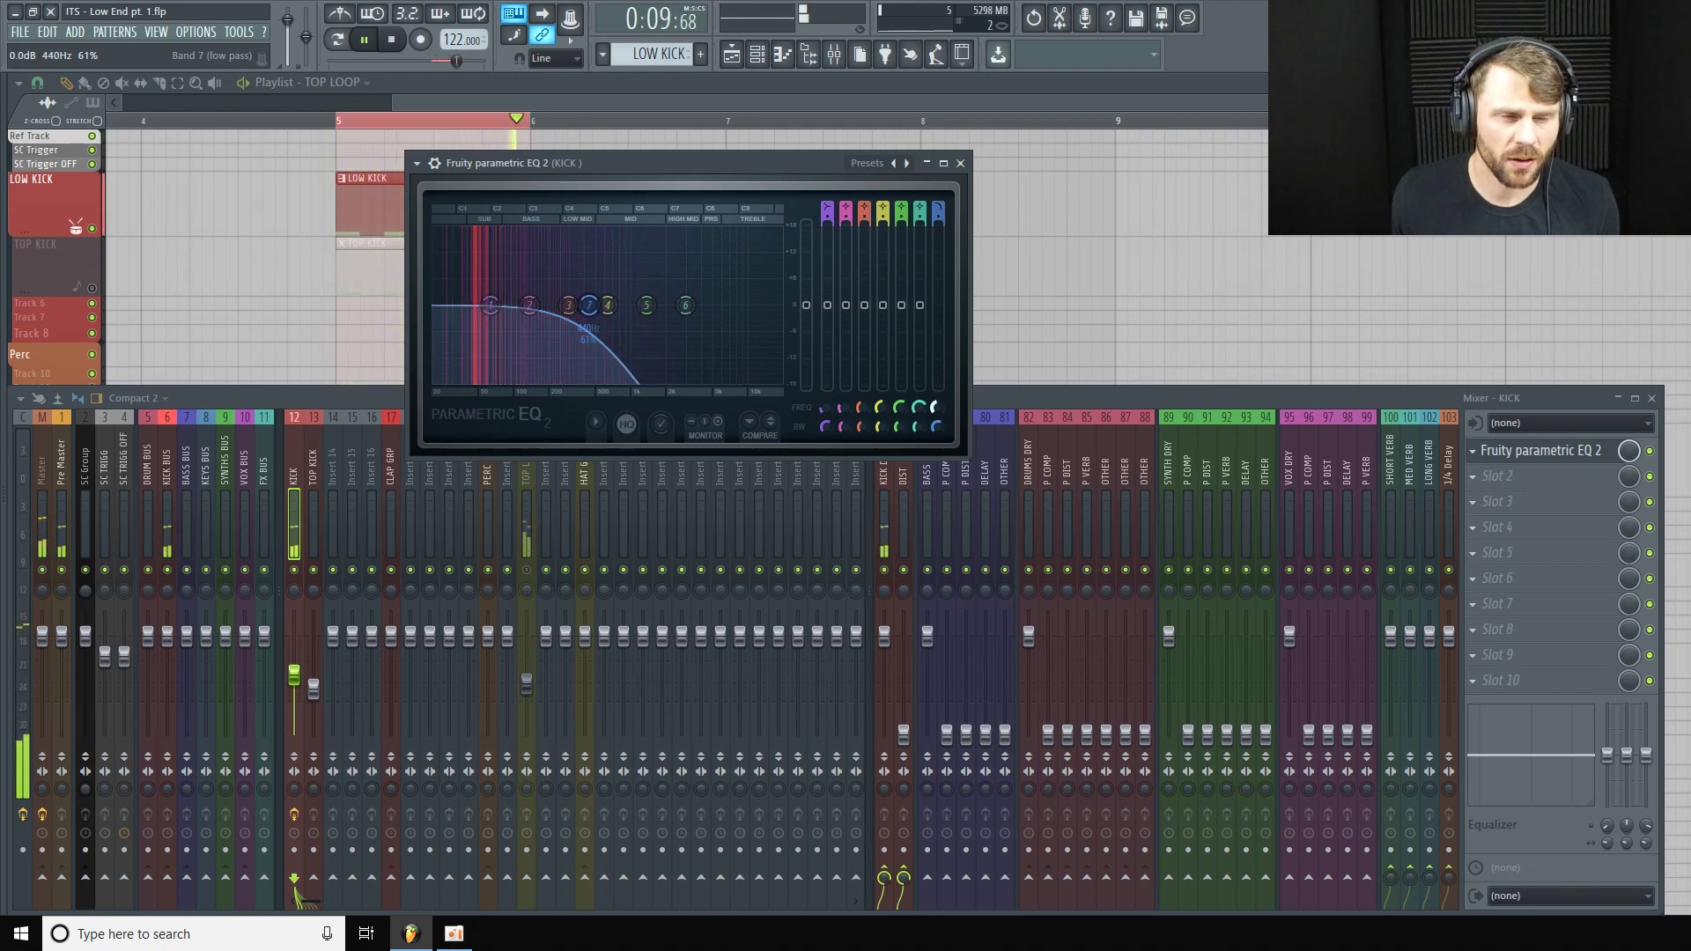
pyautogui.moveTo(935, 406); pyautogui.dragTo(935, 406)
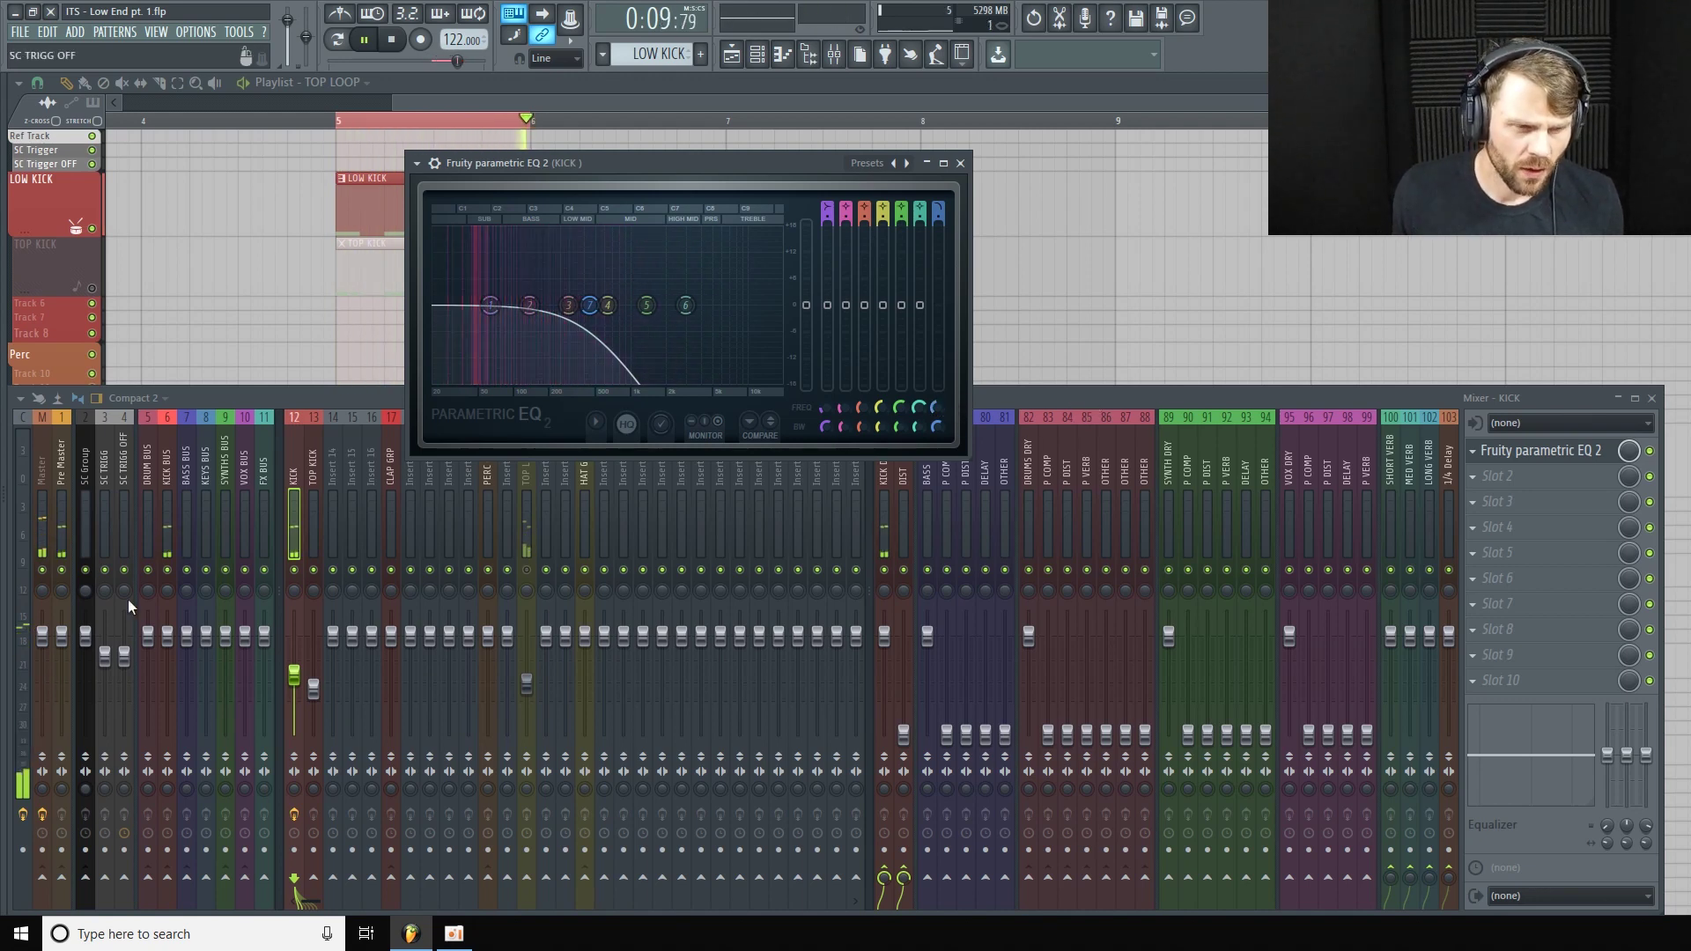
# Check the playing kick's spectrum in SPAN and its stereo image in Ozone Imager on the Current mixer track.
pyautogui.click(34, 469)
pyautogui.click(1532, 452)
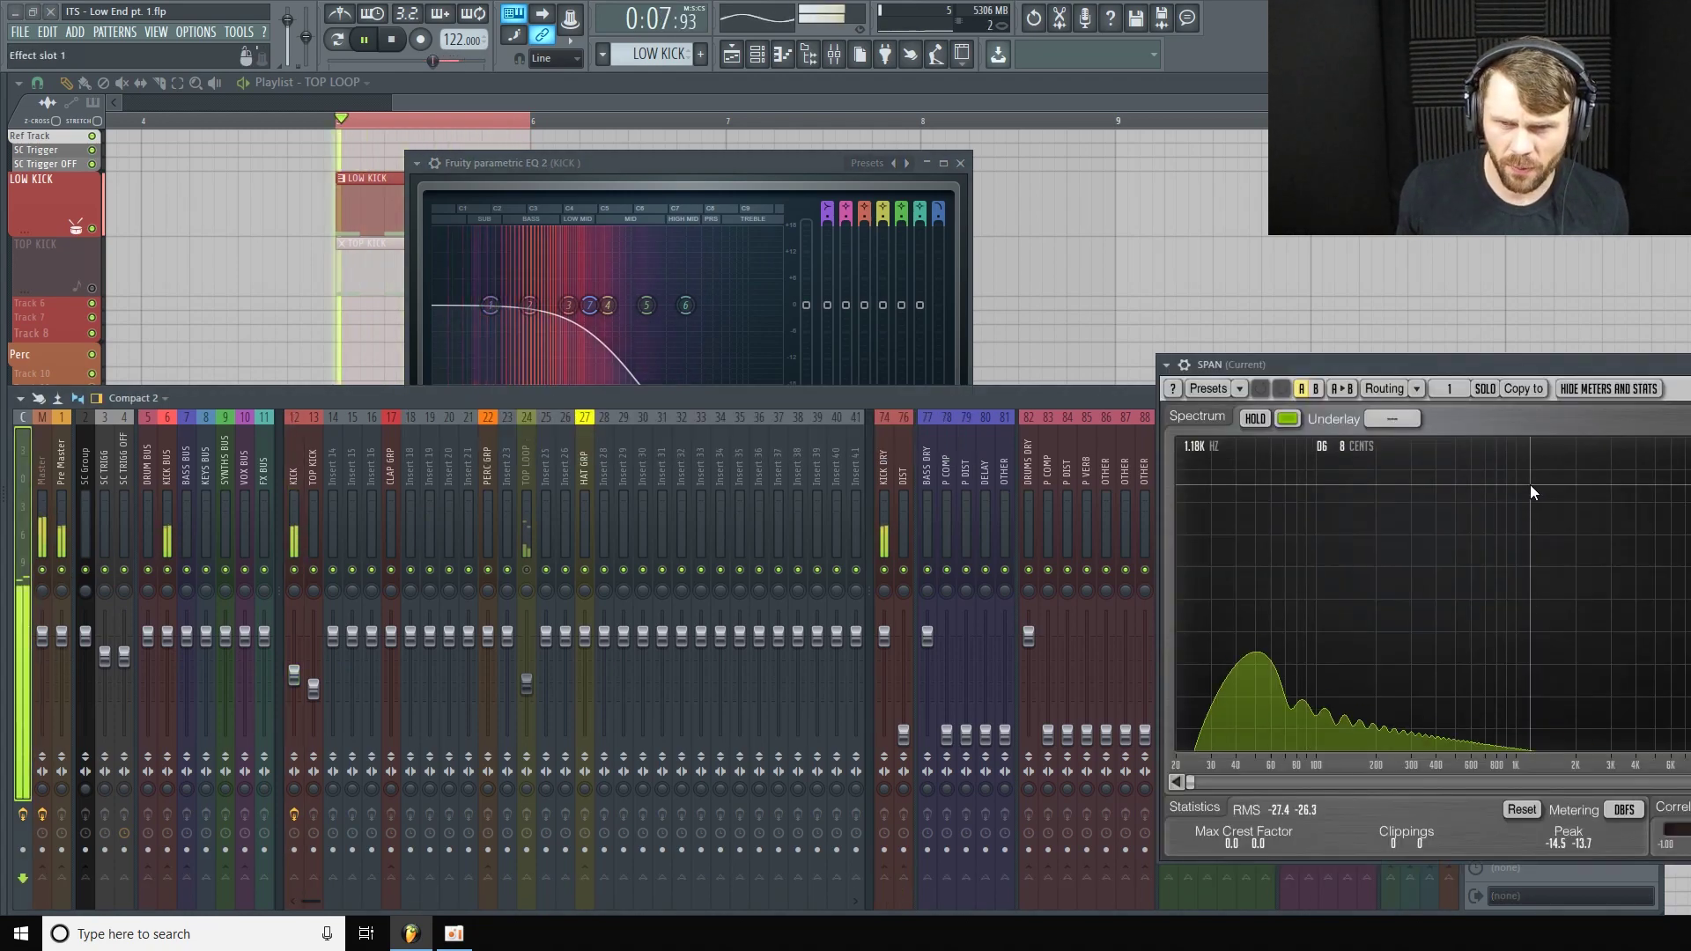
pyautogui.press('Escape')
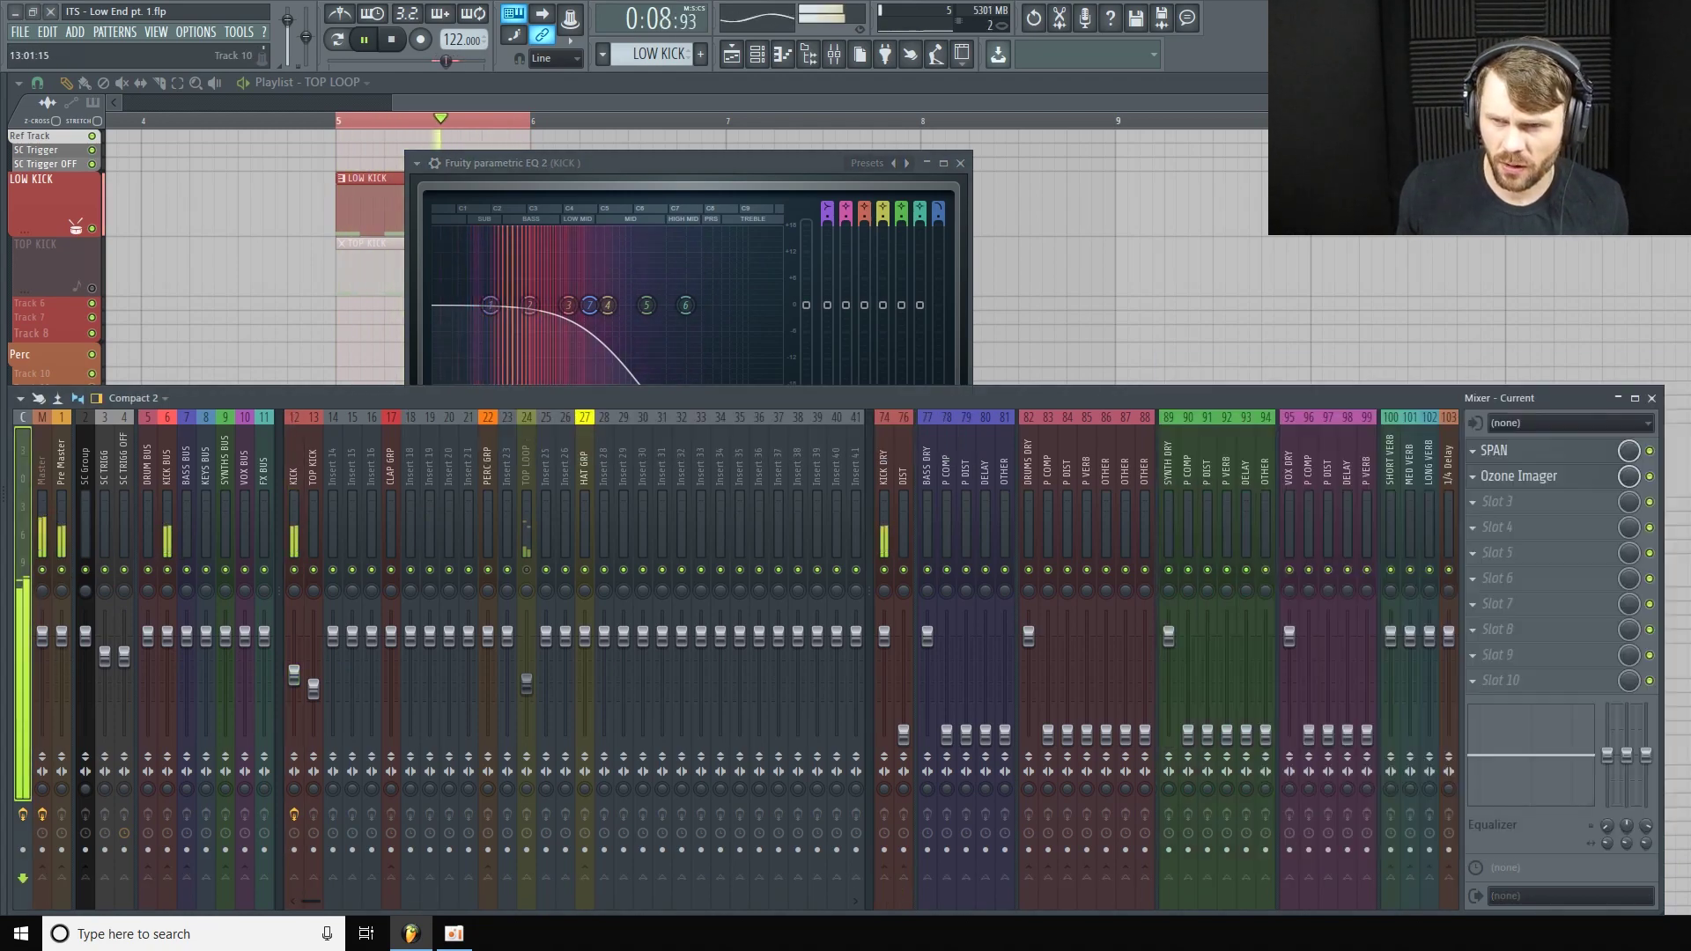
pyautogui.click(1534, 490)
pyautogui.moveTo(1108, 597); pyautogui.dragTo(1181, 421)
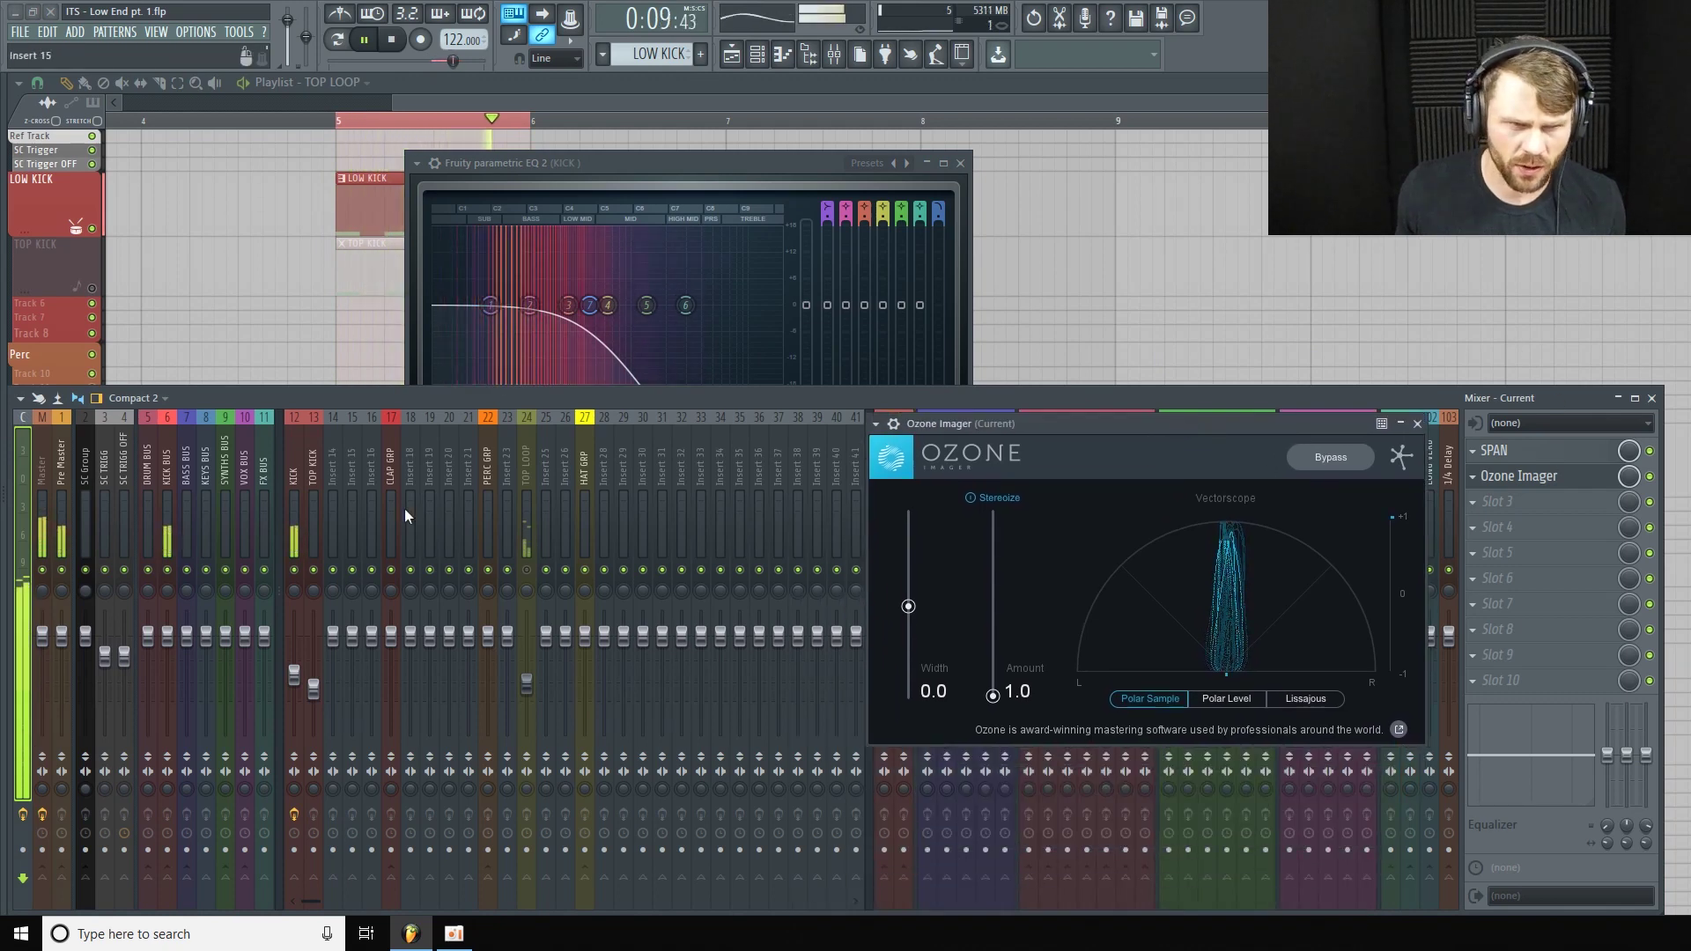
pyautogui.click(288, 481)
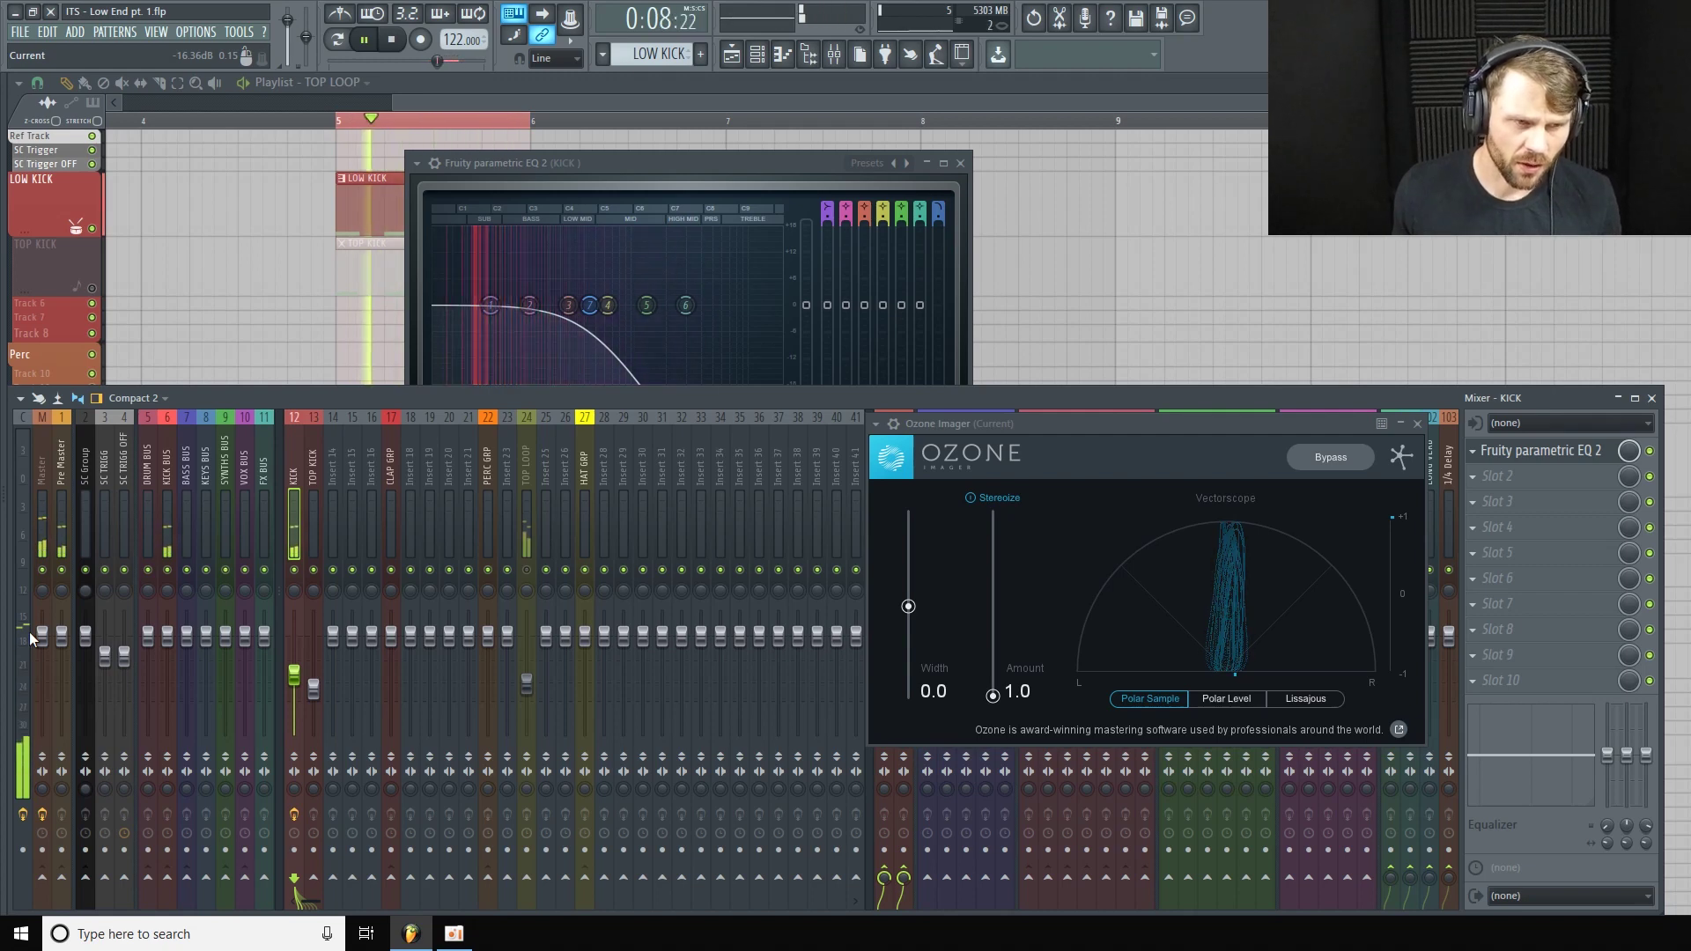
pyautogui.press('space')
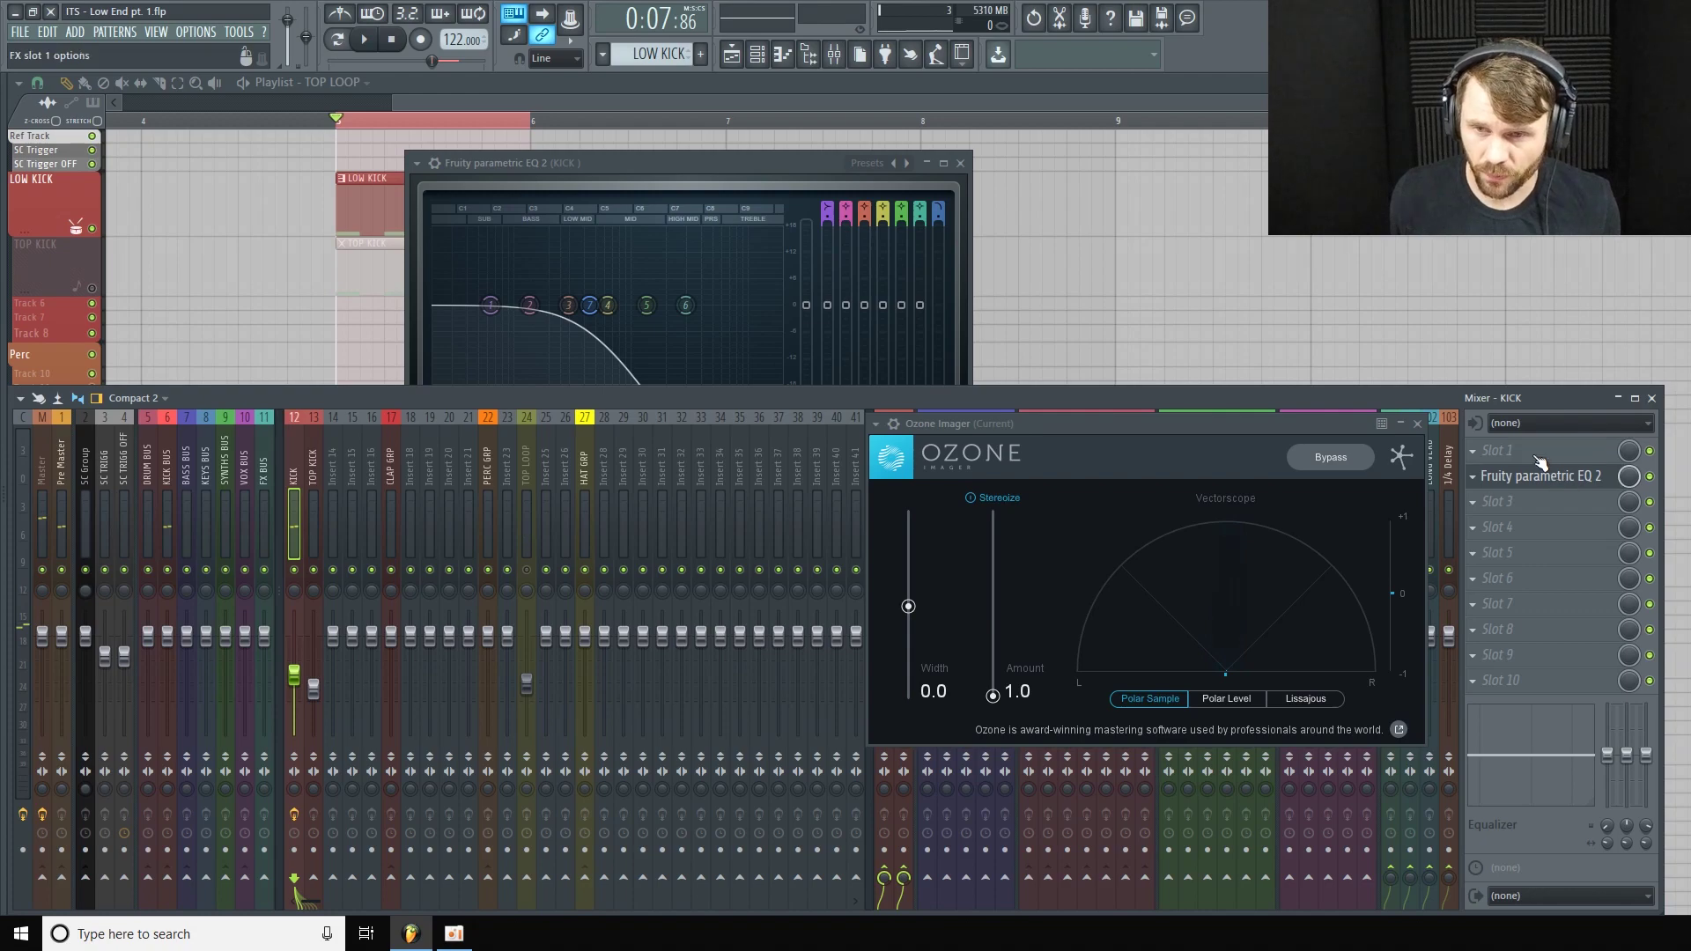
# Insert Fruity Stereo Shaper ahead of the EQ on the KICK track and load its LR to RR preset.
pyautogui.click(1473, 450)
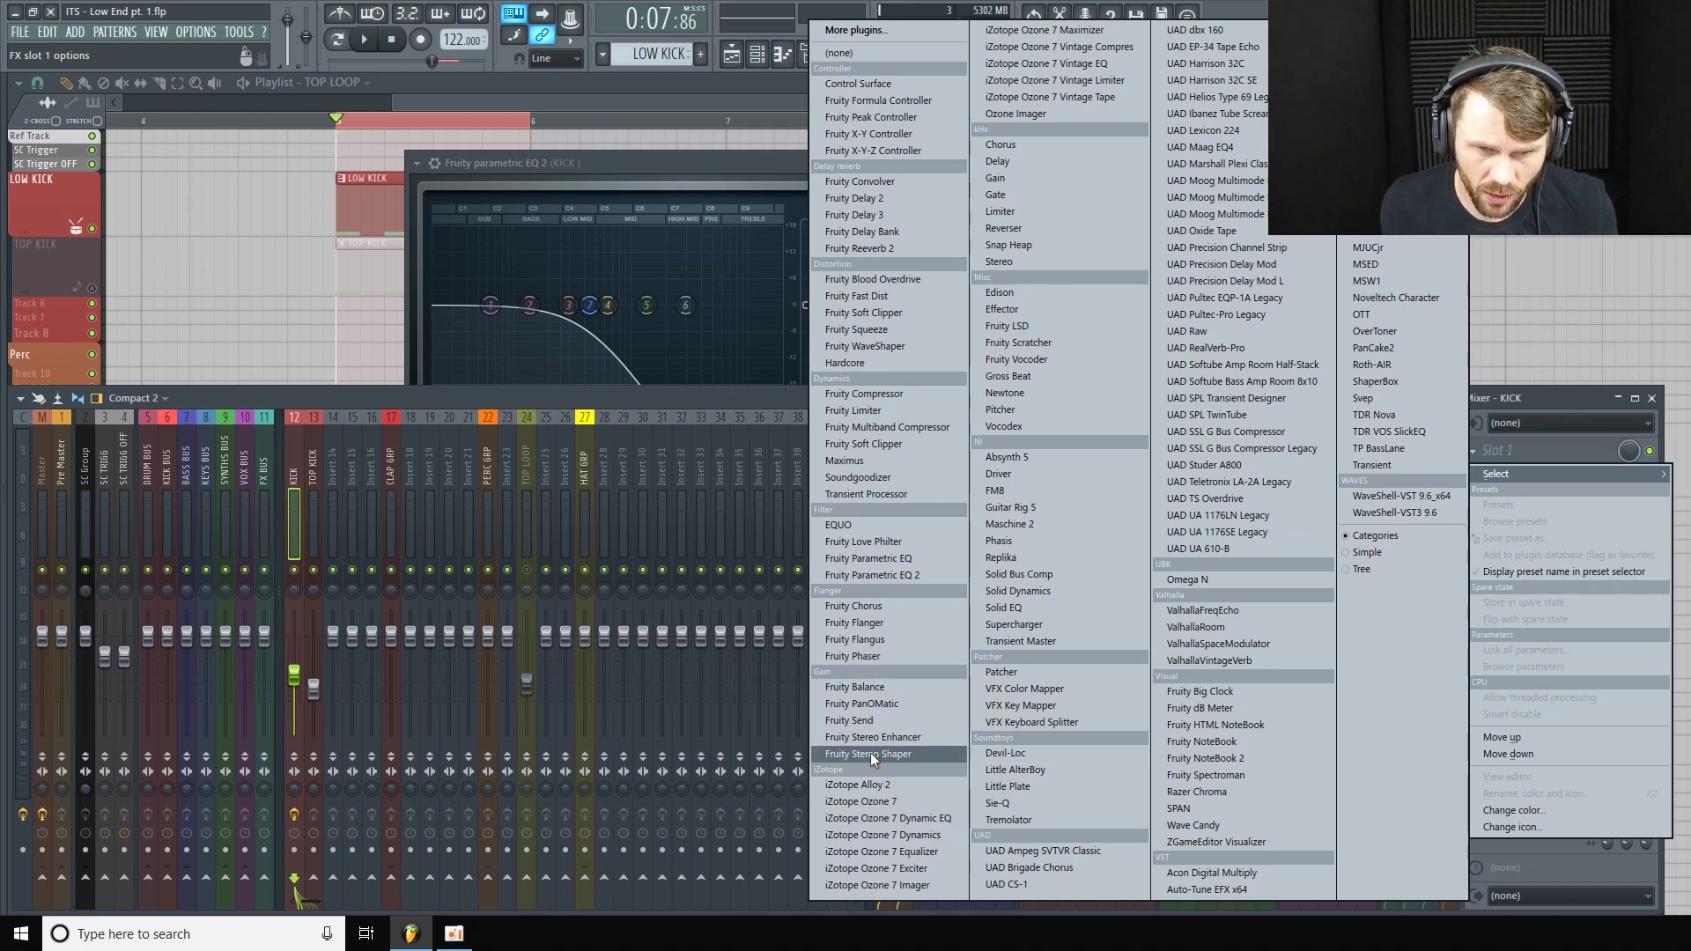
pyautogui.click(923, 762)
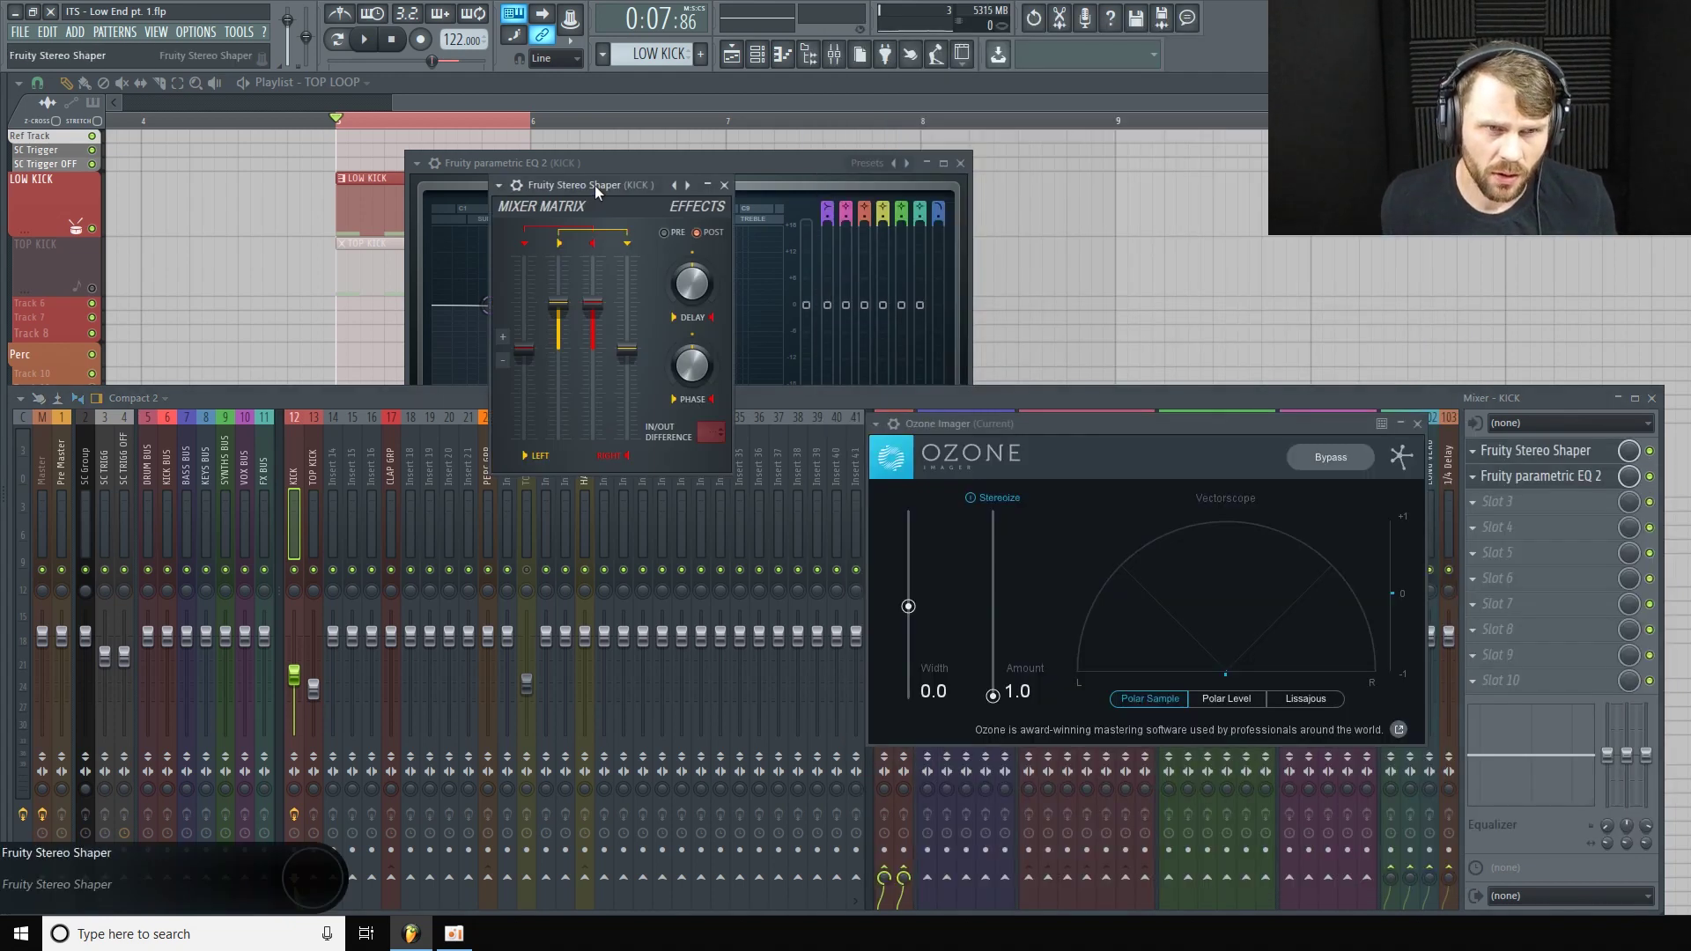
pyautogui.moveTo(594, 185); pyautogui.dragTo(514, 345)
pyautogui.click(419, 345)
pyautogui.moveTo(511, 397)
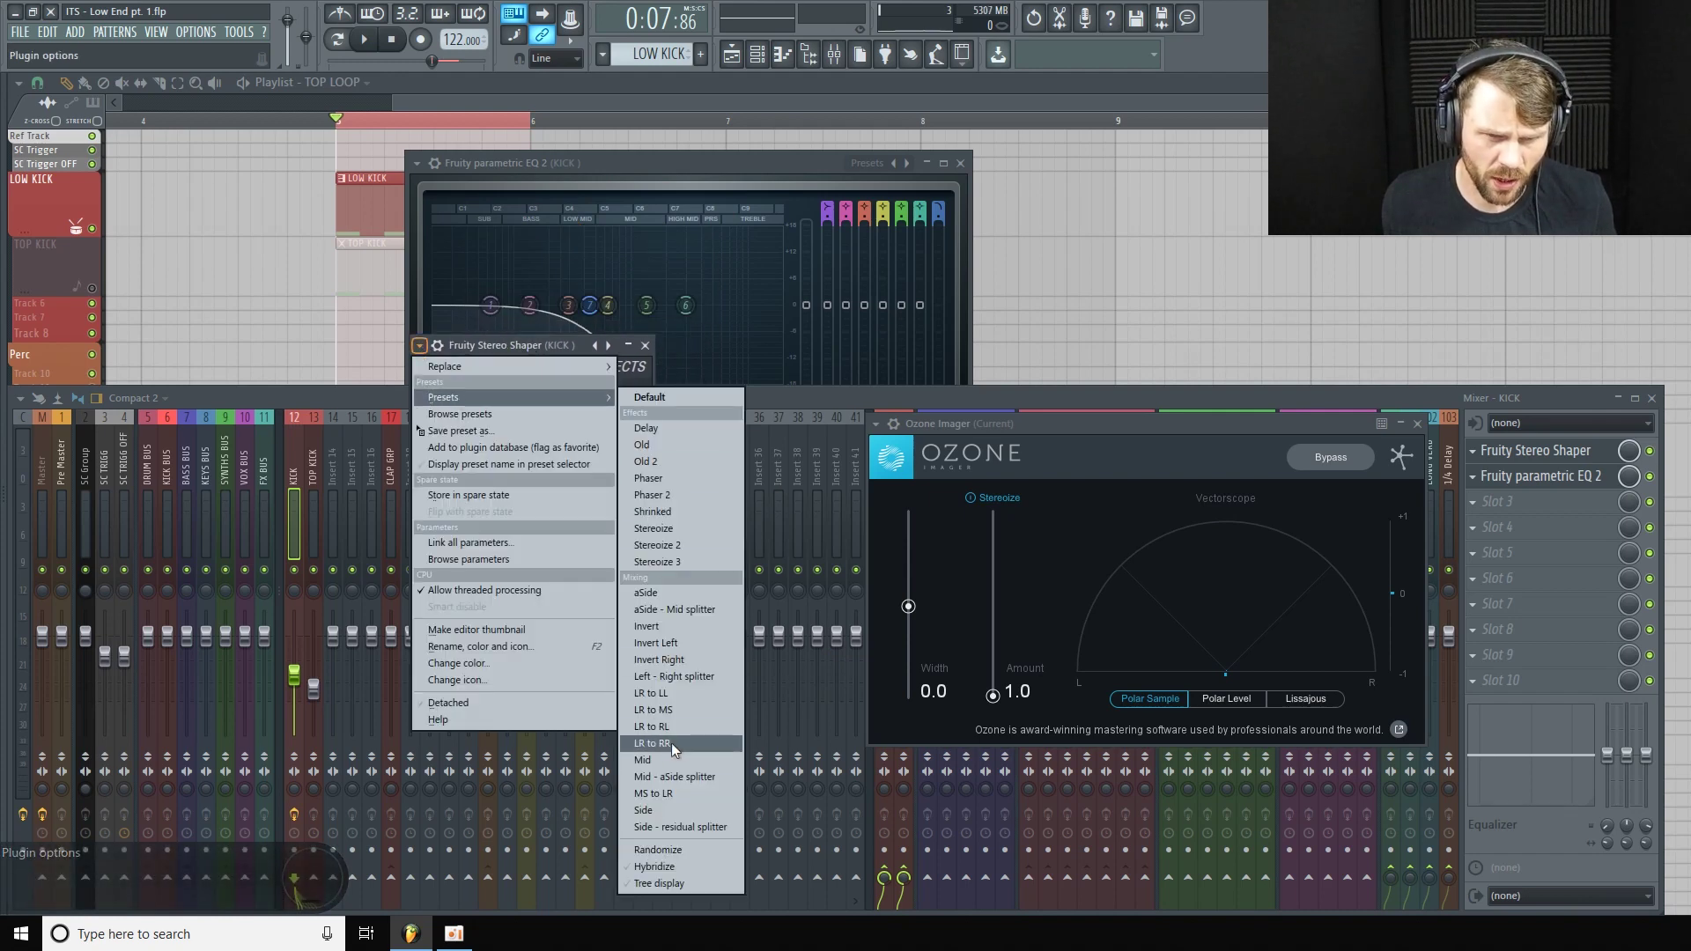
pyautogui.click(704, 743)
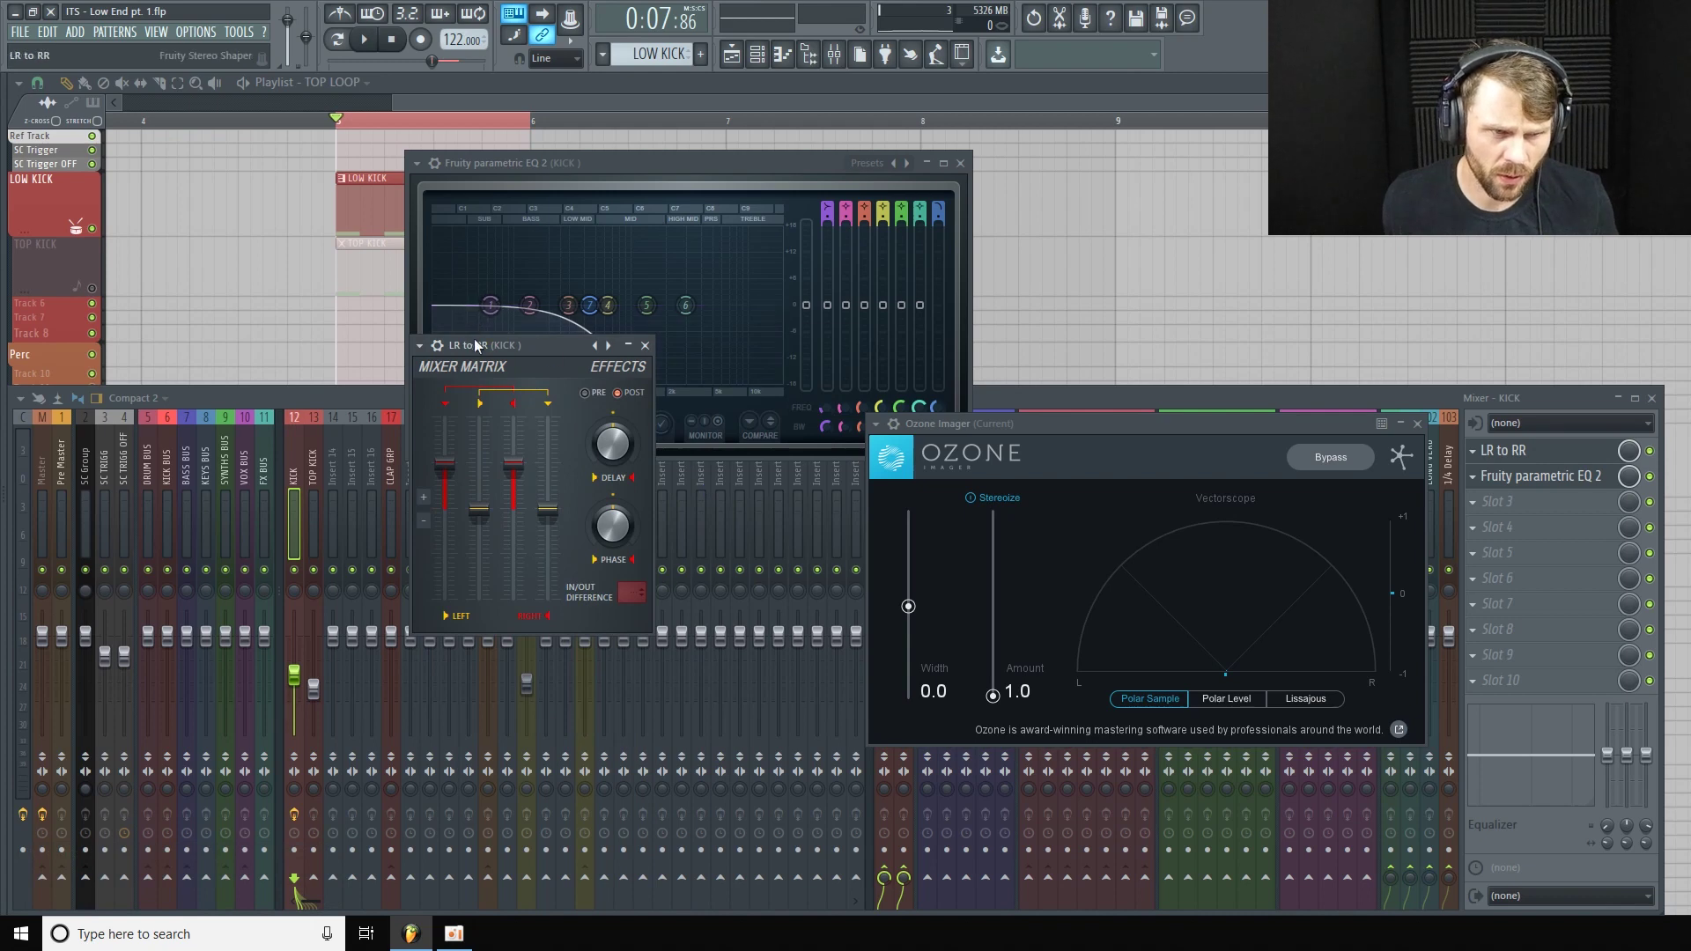
# Play the loop to check the kick's stereo width in the Ozone Imager vectorscope with the LR to RR shaper loaded.
pyautogui.press('space')
pyautogui.moveTo(490, 348); pyautogui.dragTo(480, 341)
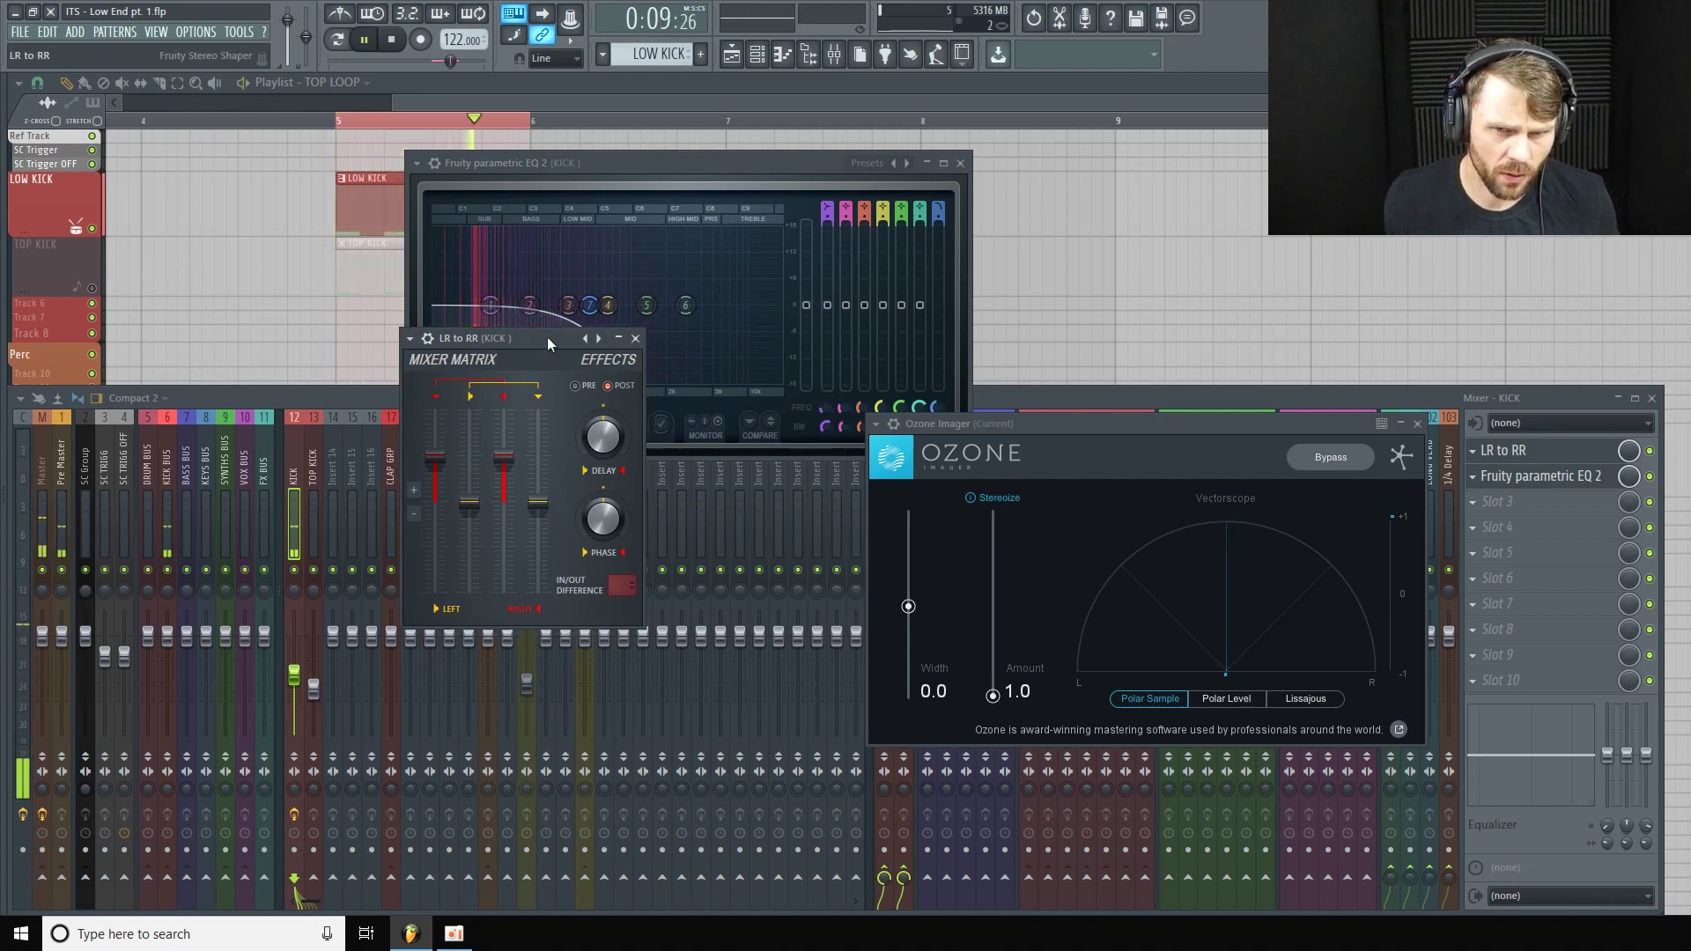
pyautogui.click(1659, 457)
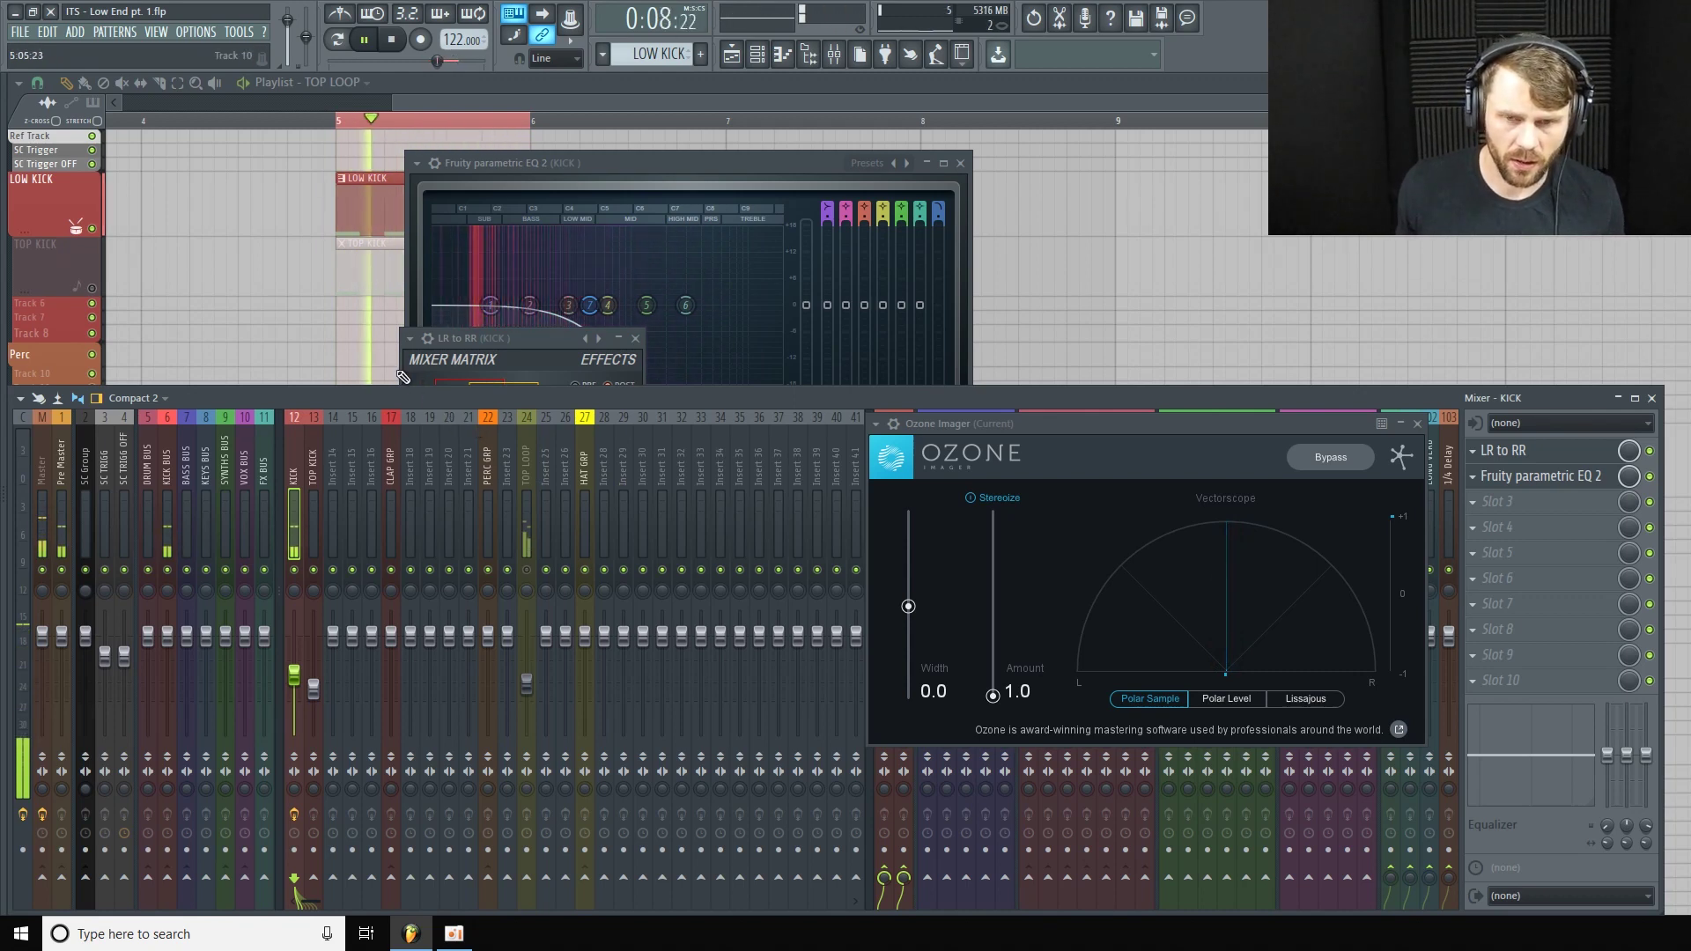
pyautogui.press('space')
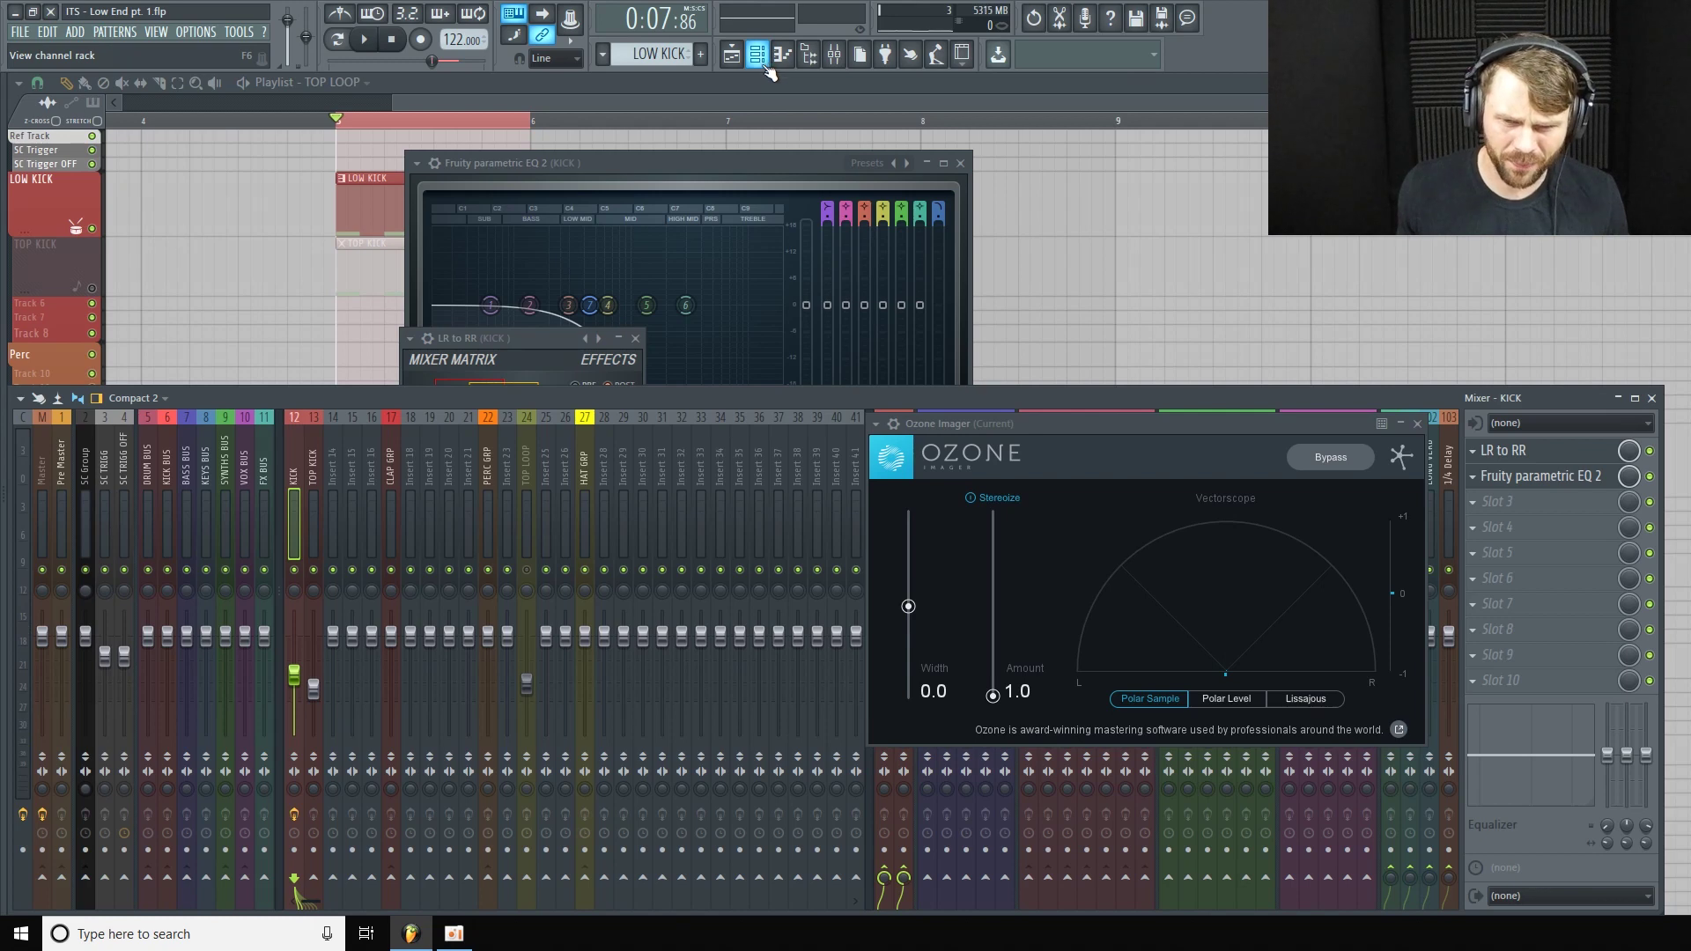
pyautogui.press('space')
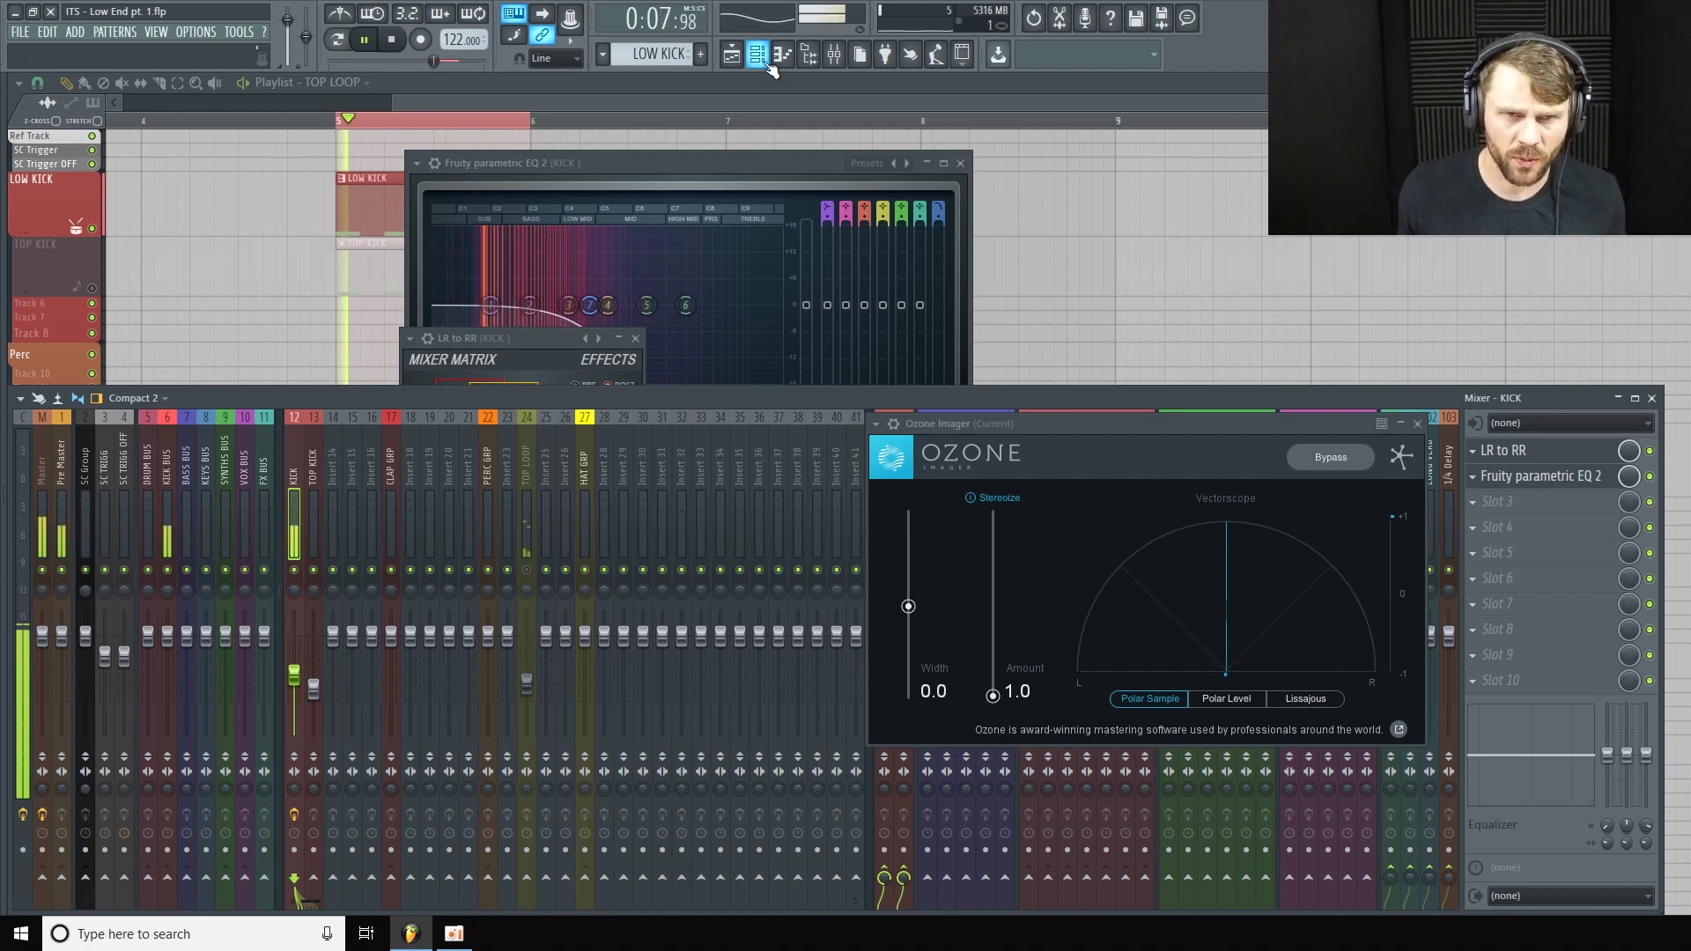
# Stop playback, close Ozone Imager and open the LOW KICK channel's sampler settings from the channel rack.
pyautogui.click(756, 54)
pyautogui.press('space')
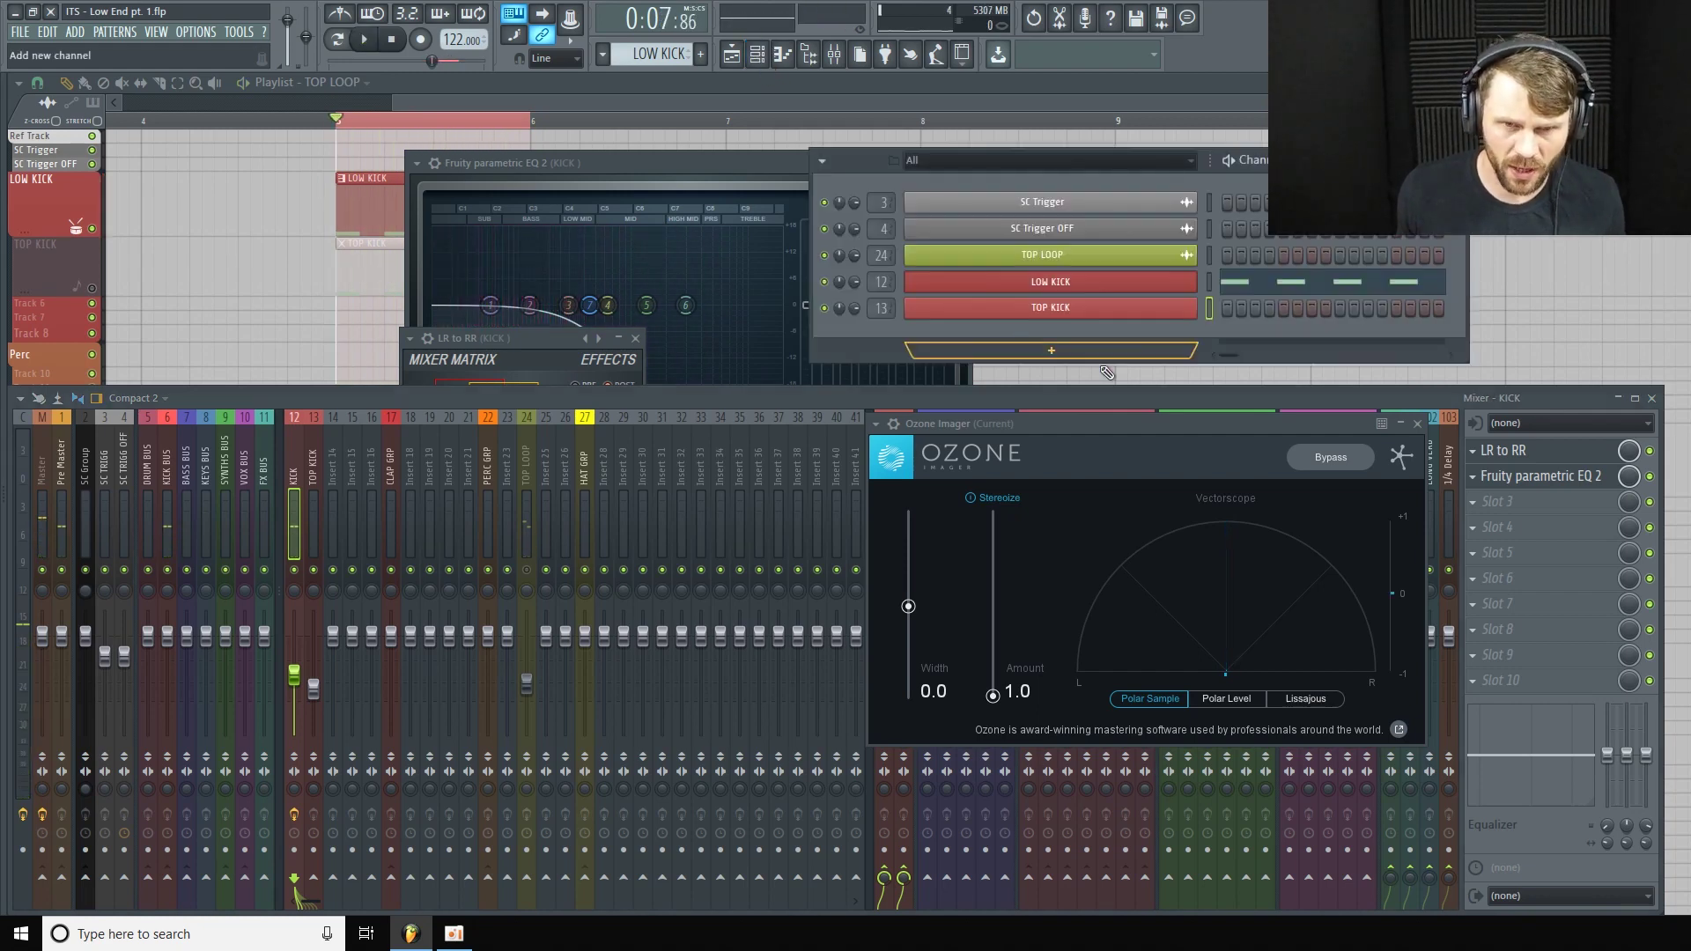
pyautogui.click(1143, 288)
pyautogui.click(1116, 287)
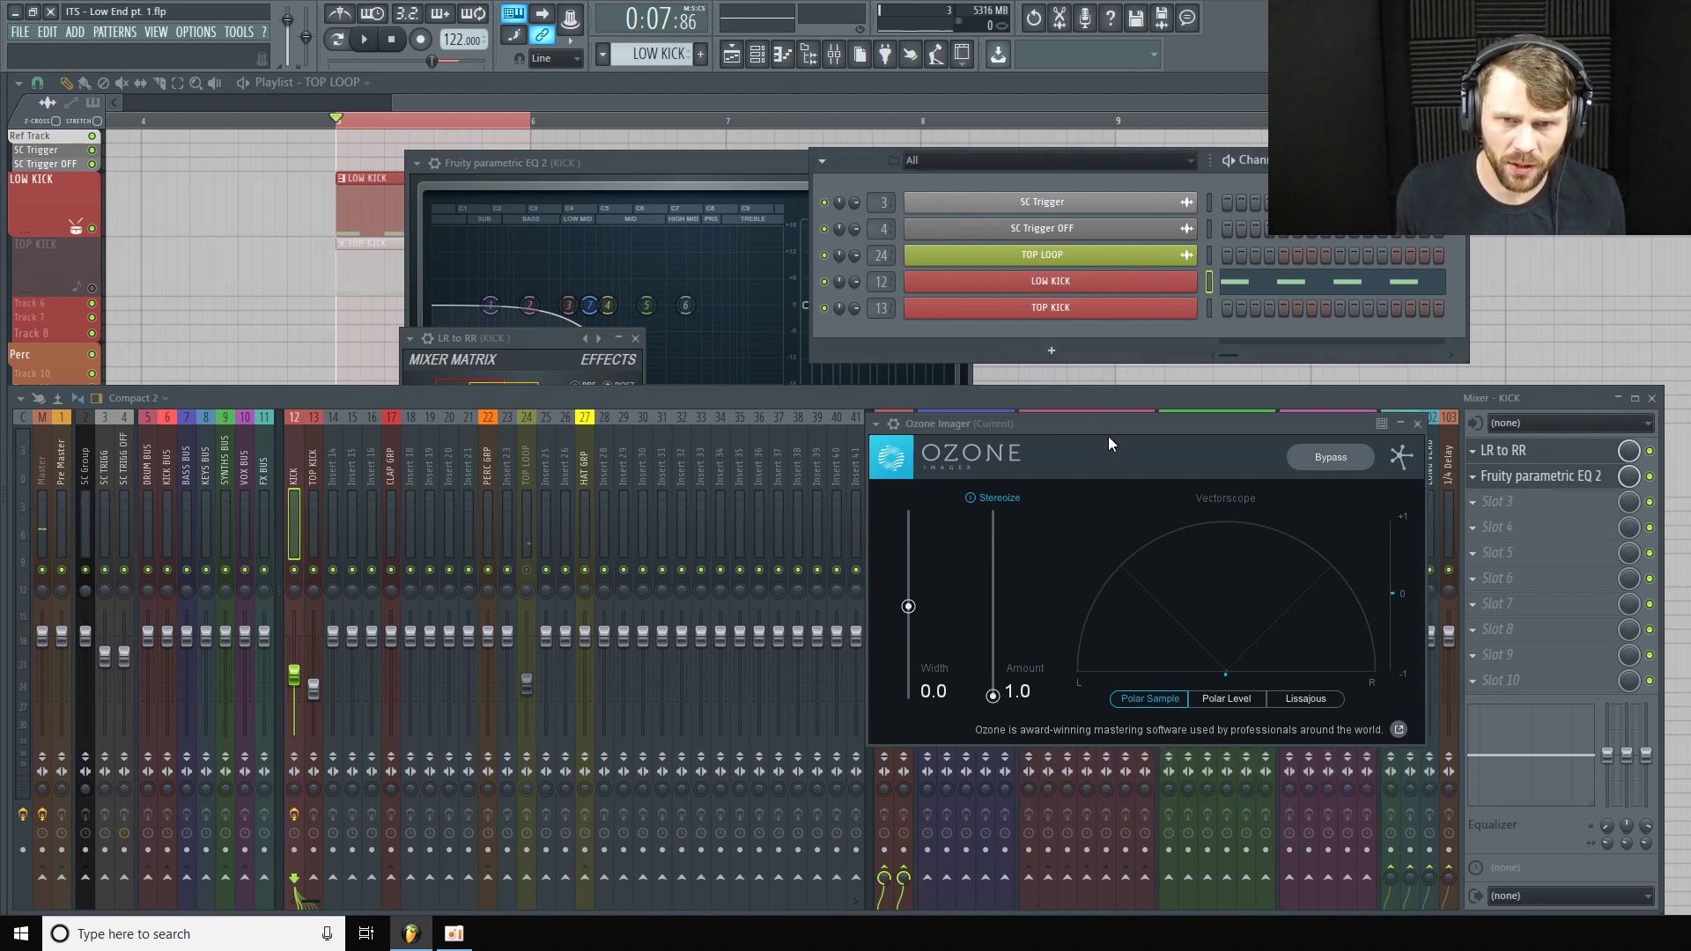
pyautogui.moveTo(1108, 436); pyautogui.dragTo(1217, 481)
pyautogui.click(1526, 471)
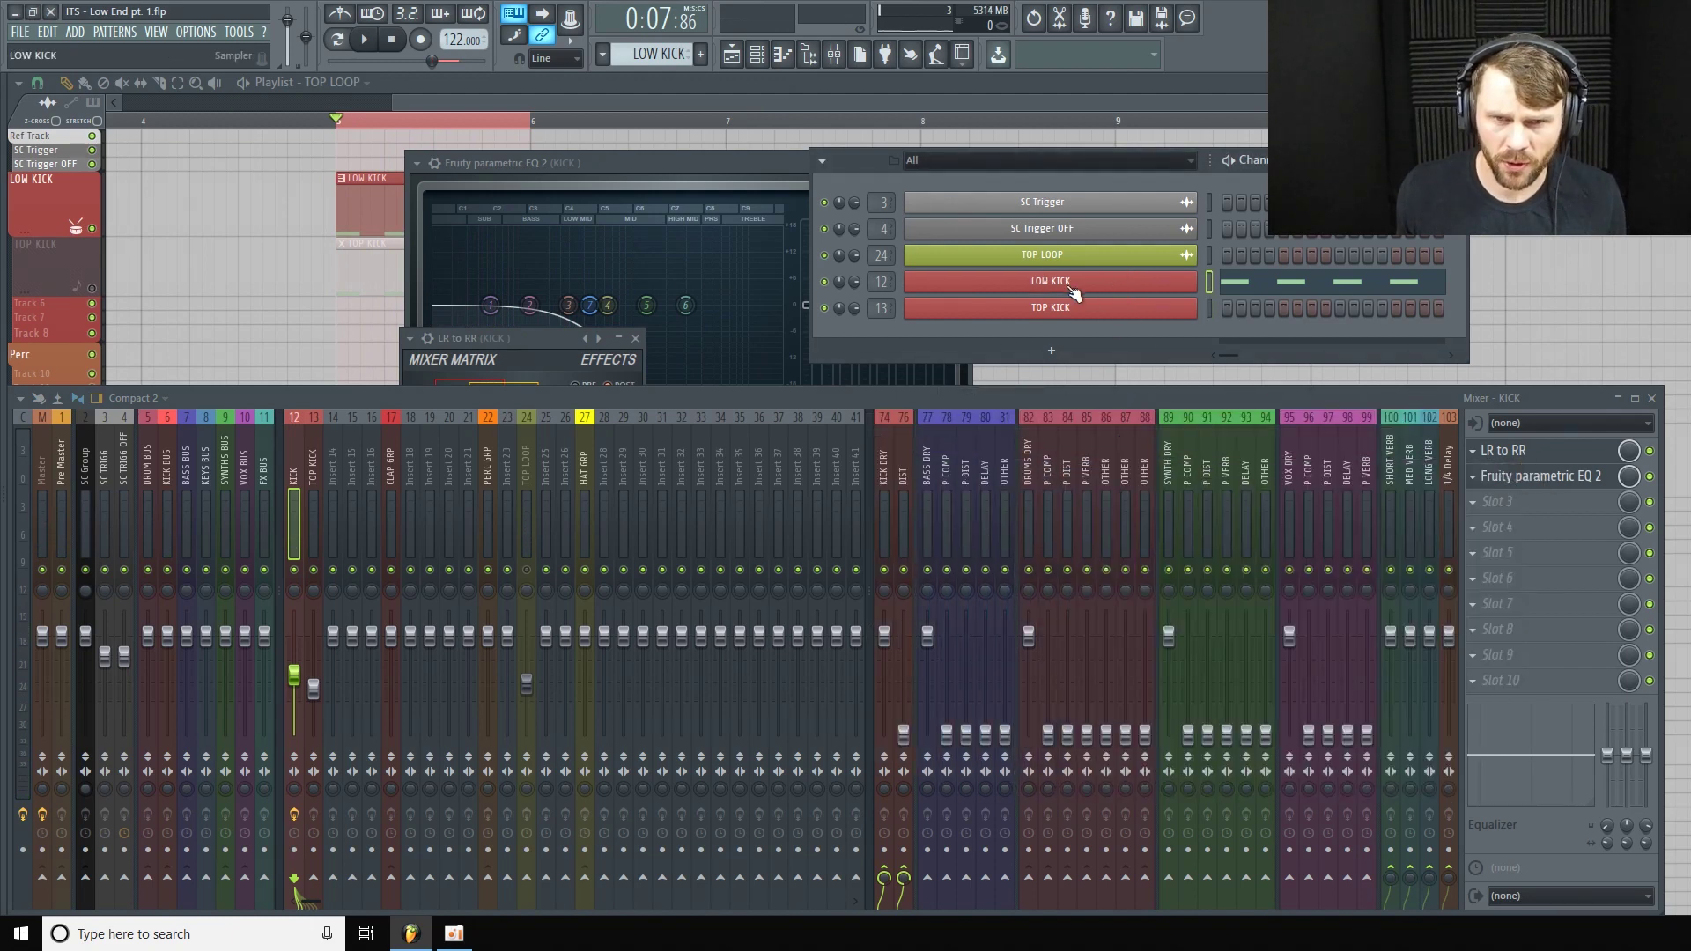
pyautogui.click(1090, 290)
pyautogui.moveTo(1196, 417); pyautogui.dragTo(604, 221)
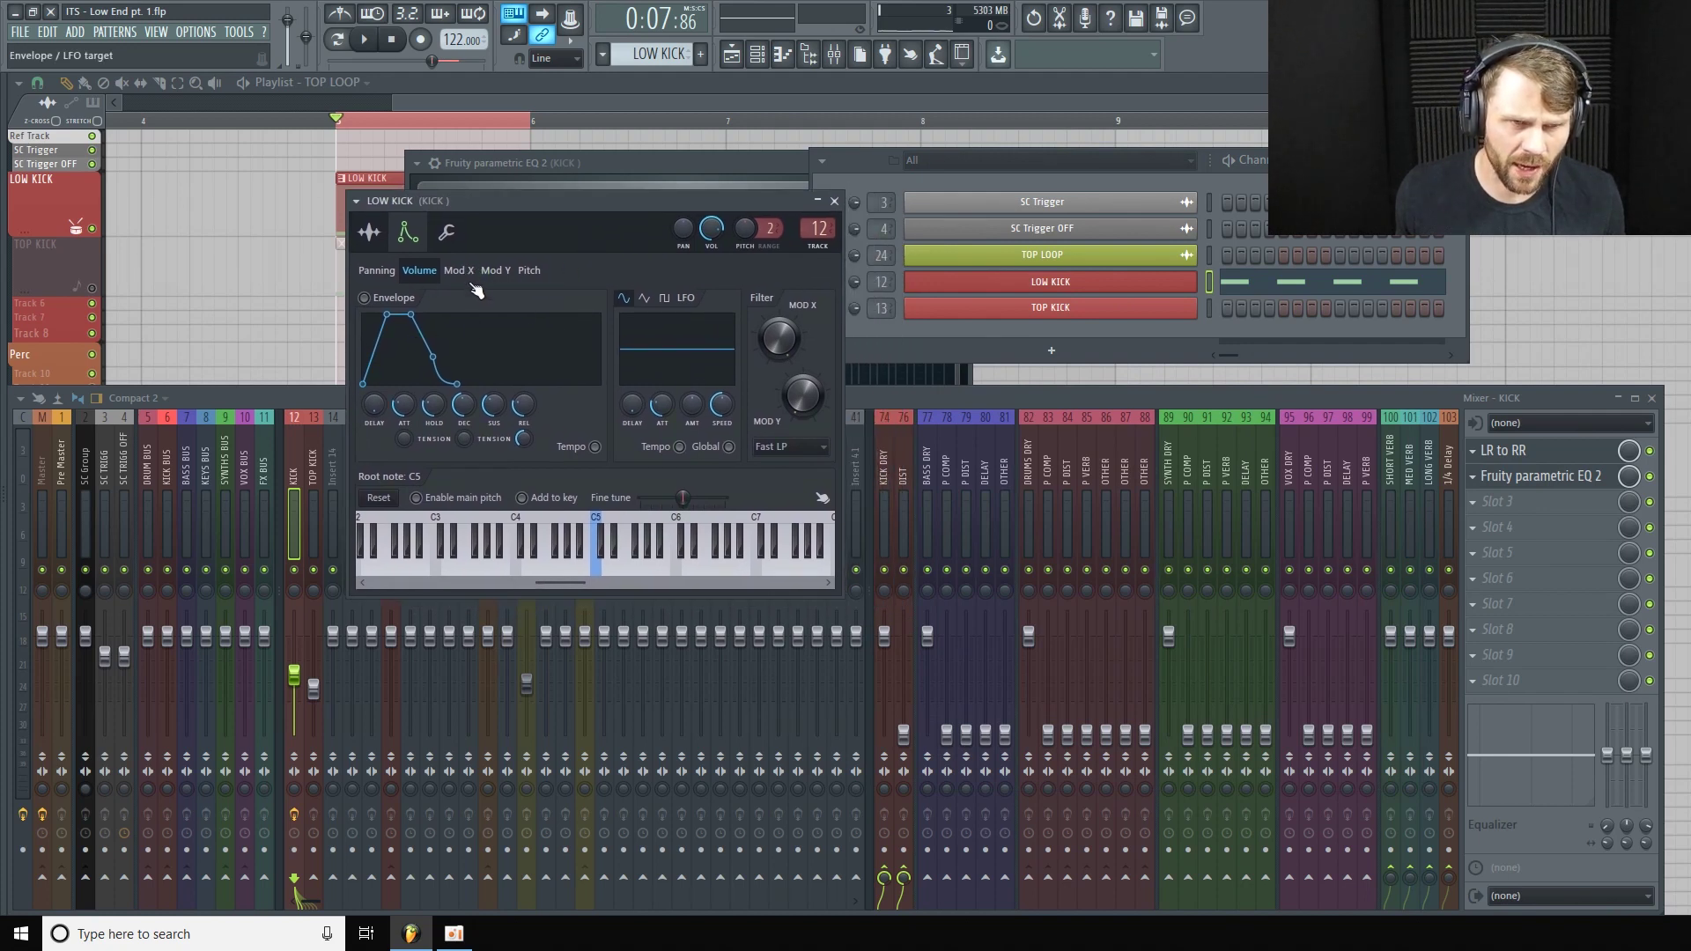
# Set LOW KICK's filter type to LPx2 and enable a positive Mod X envelope with delay, attack, hold, sustain and release at minimum.
pyautogui.click(458, 271)
pyautogui.moveTo(554, 207); pyautogui.dragTo(539, 206)
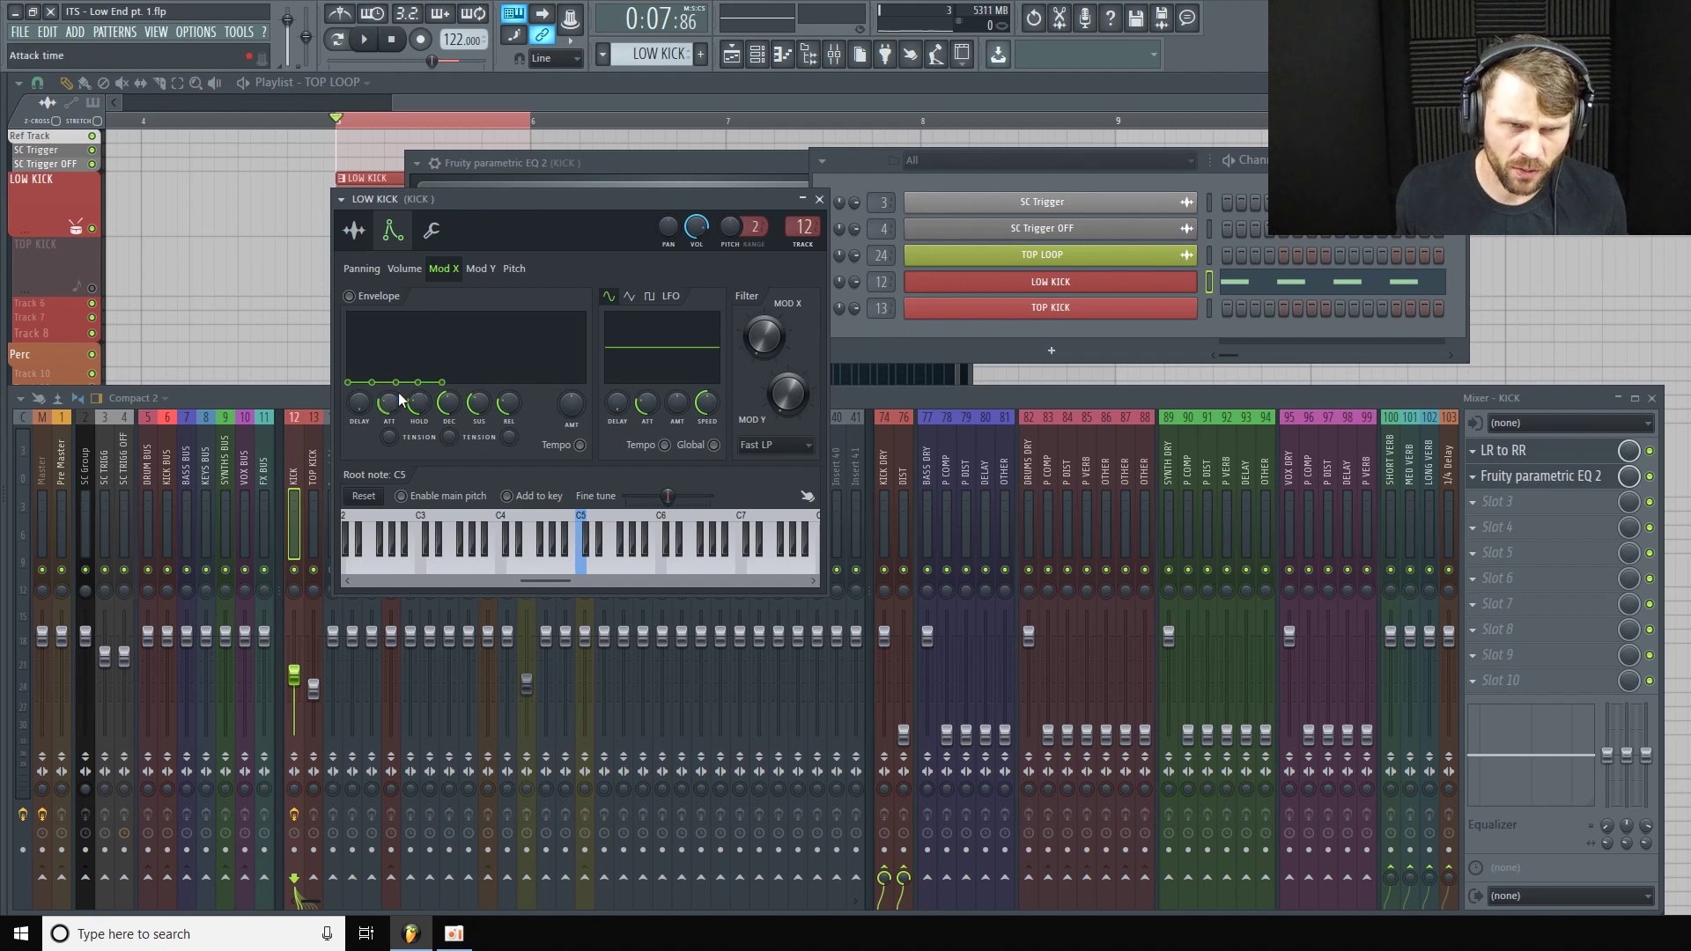
pyautogui.click(807, 449)
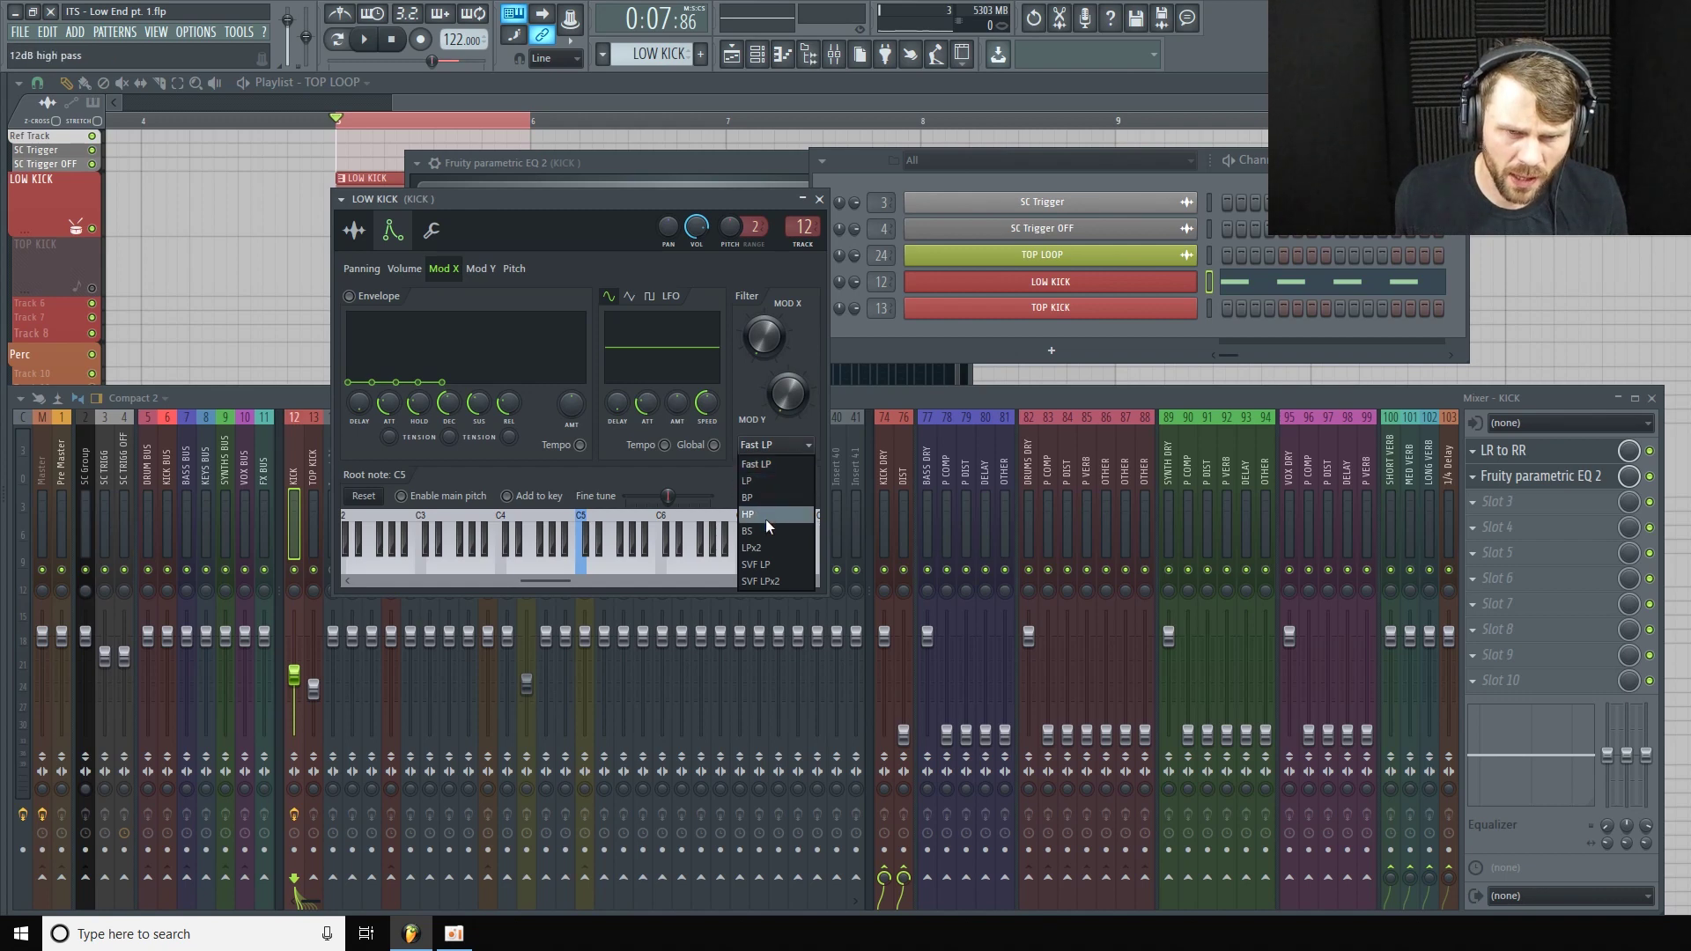
pyautogui.click(772, 548)
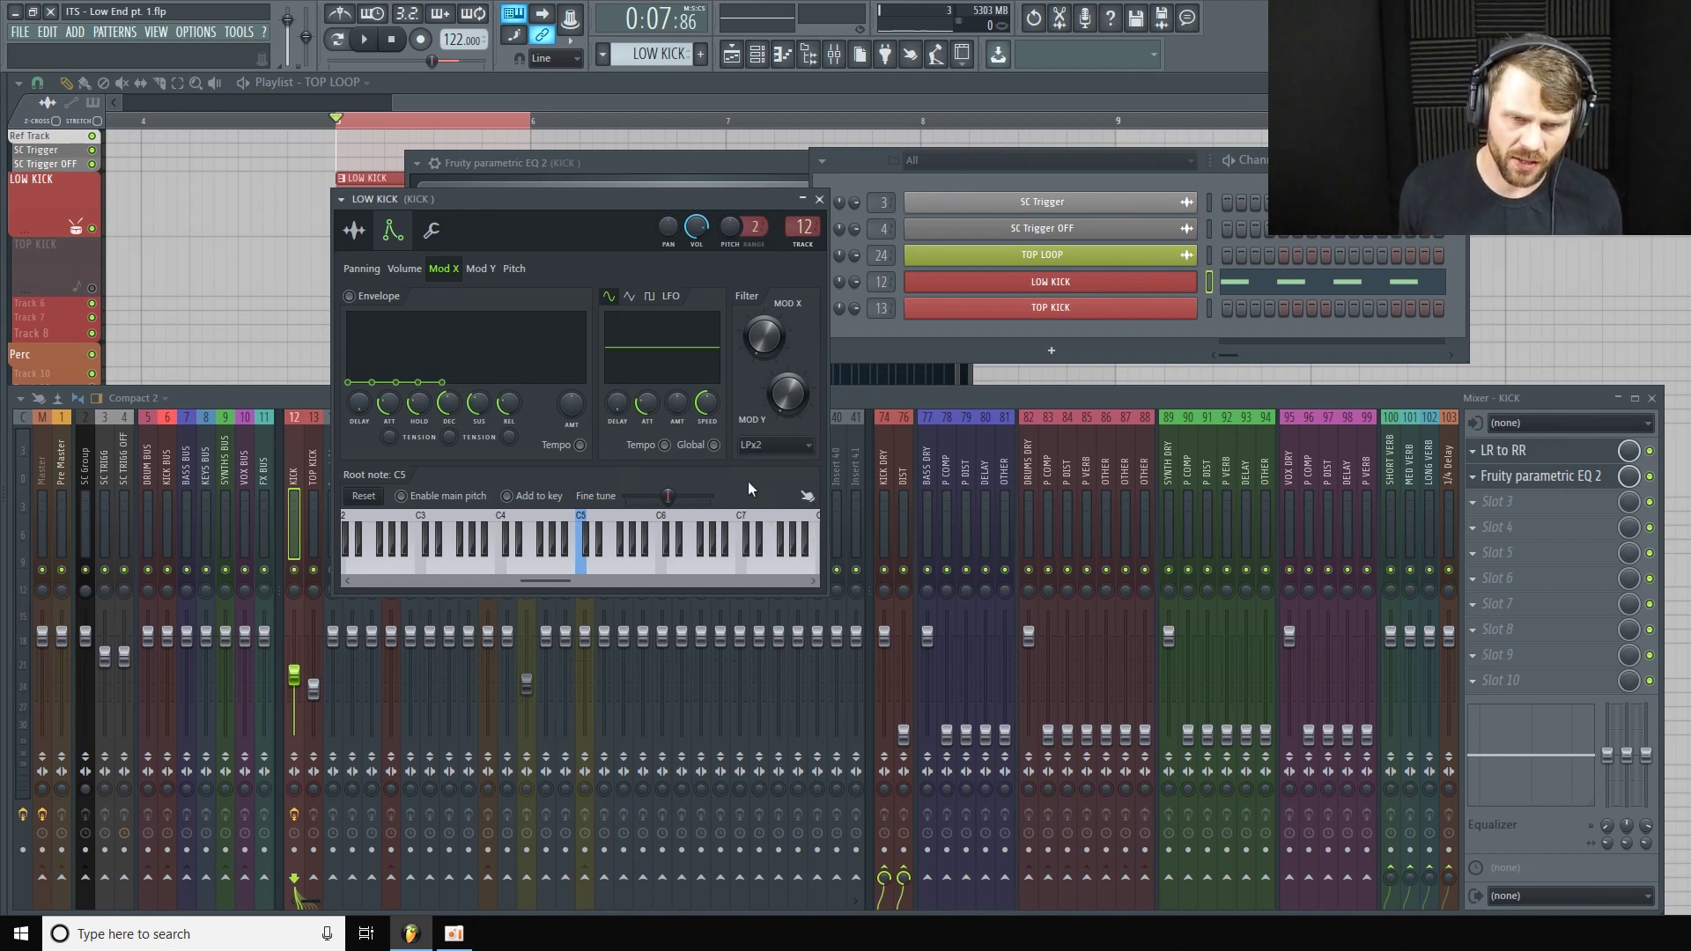
pyautogui.moveTo(592, 190); pyautogui.dragTo(606, 187)
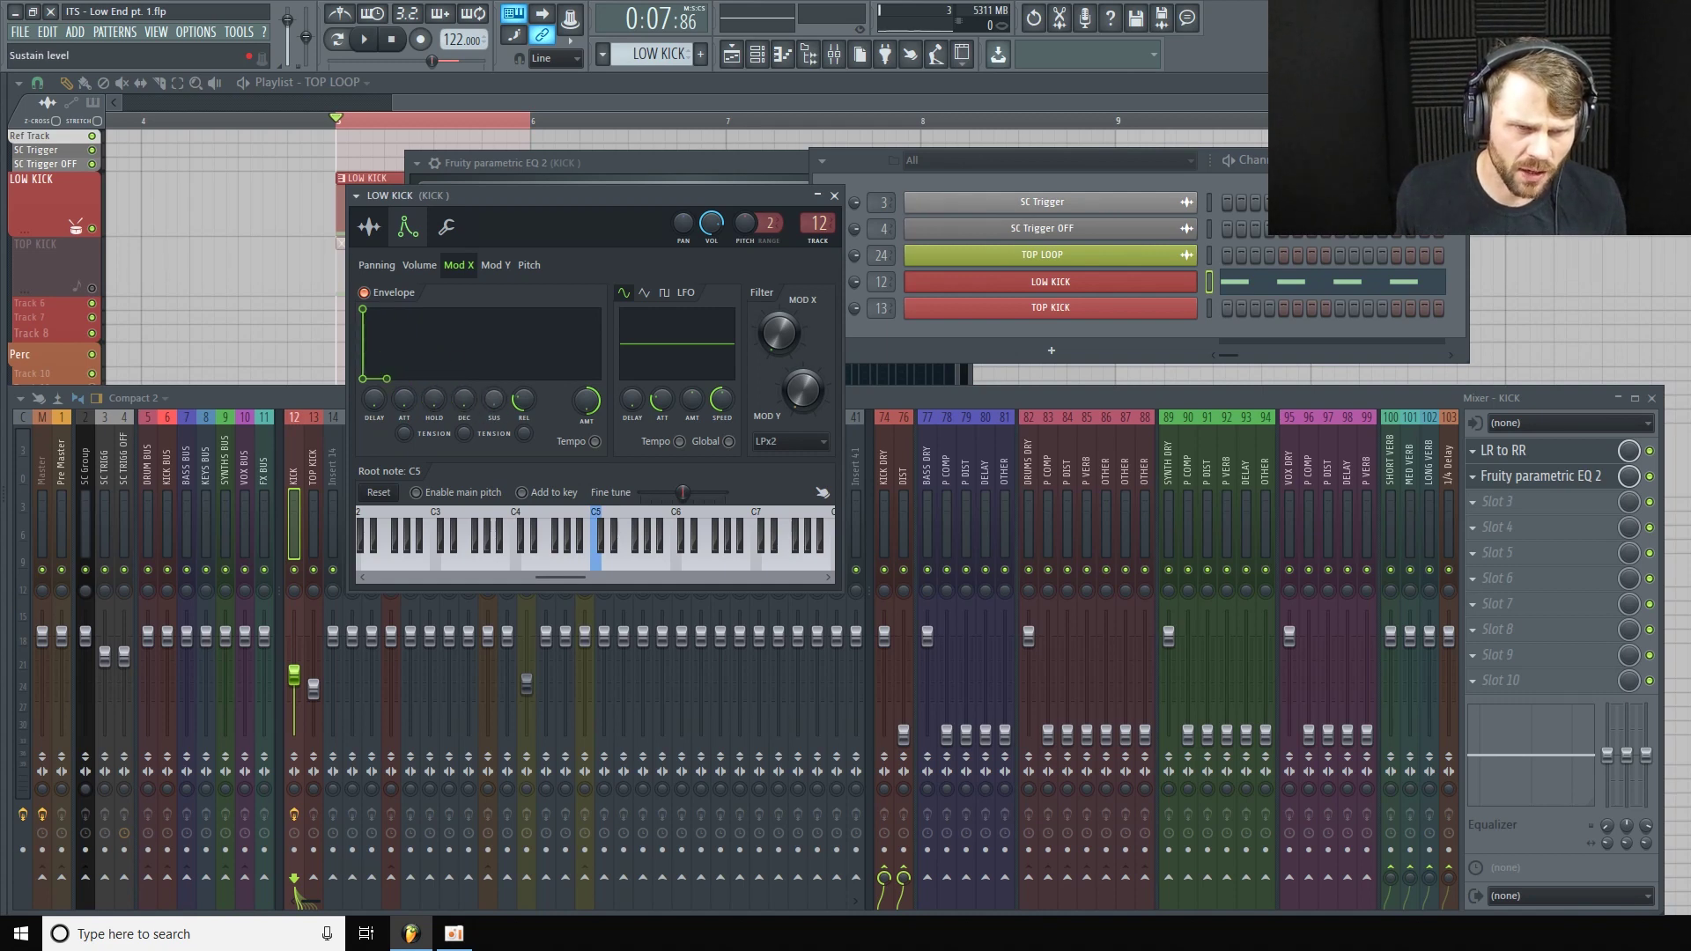
pyautogui.moveTo(546, 189); pyautogui.dragTo(603, 210)
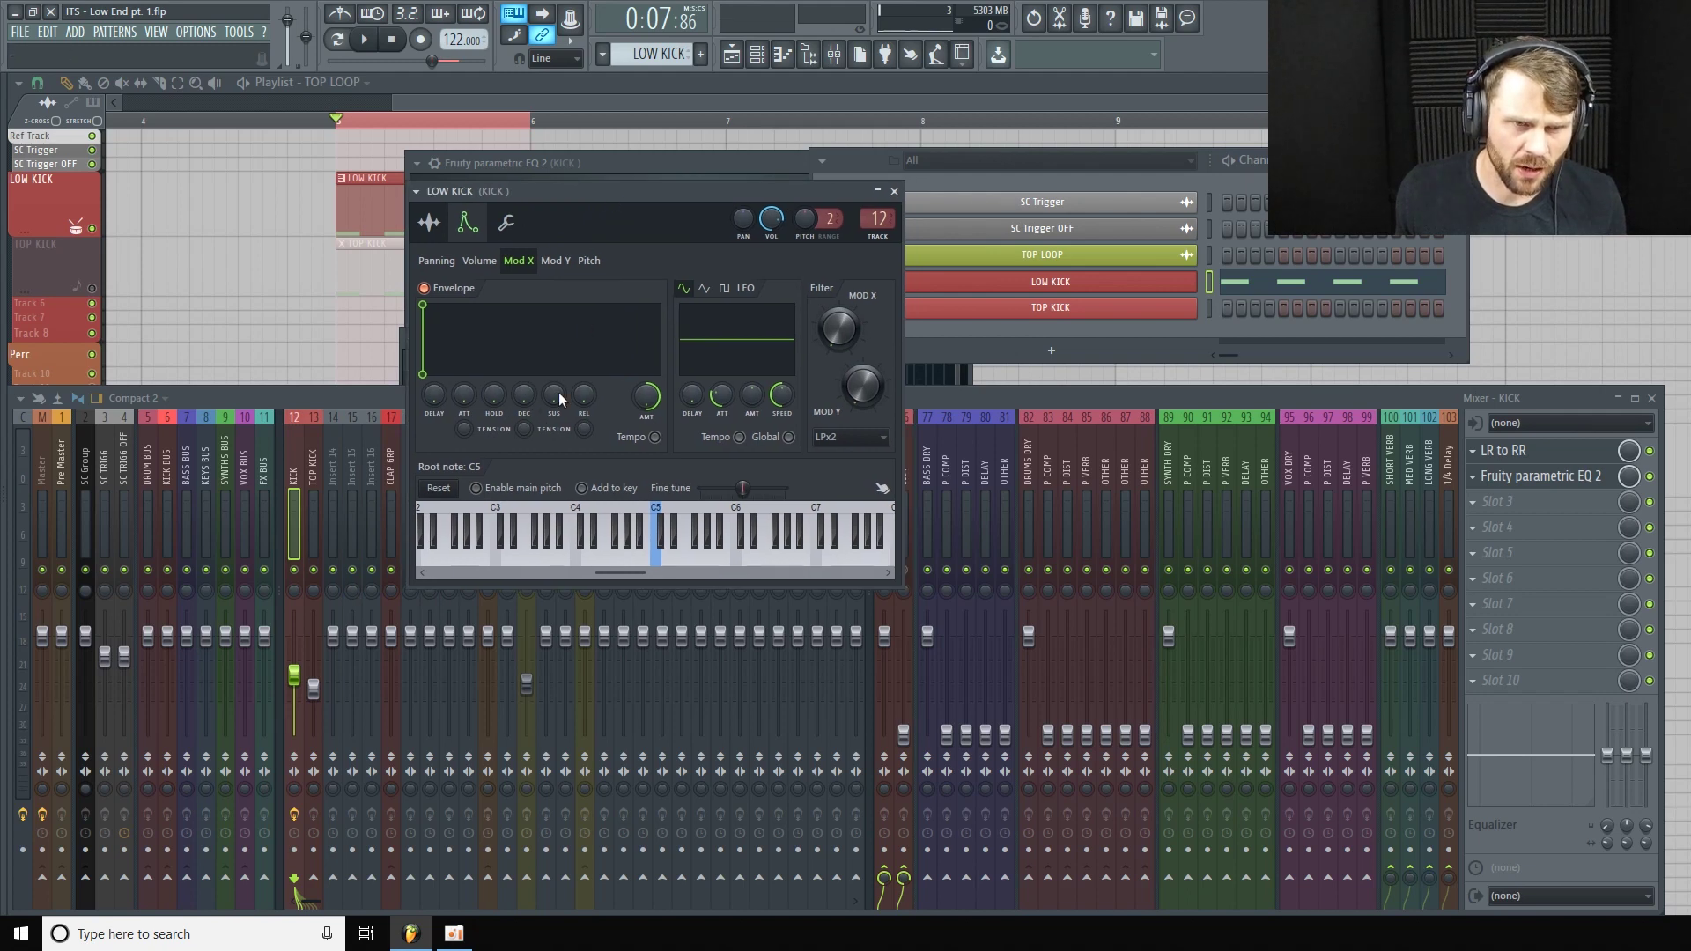
# Shape a short Mod X envelope decay with a curved decay tension while the loop plays.
pyautogui.press('space')
pyautogui.moveTo(524, 395)
pyautogui.mouseDown()
pyautogui.moveTo(525, 340)
pyautogui.moveTo(525, 368)
pyautogui.mouseUp()
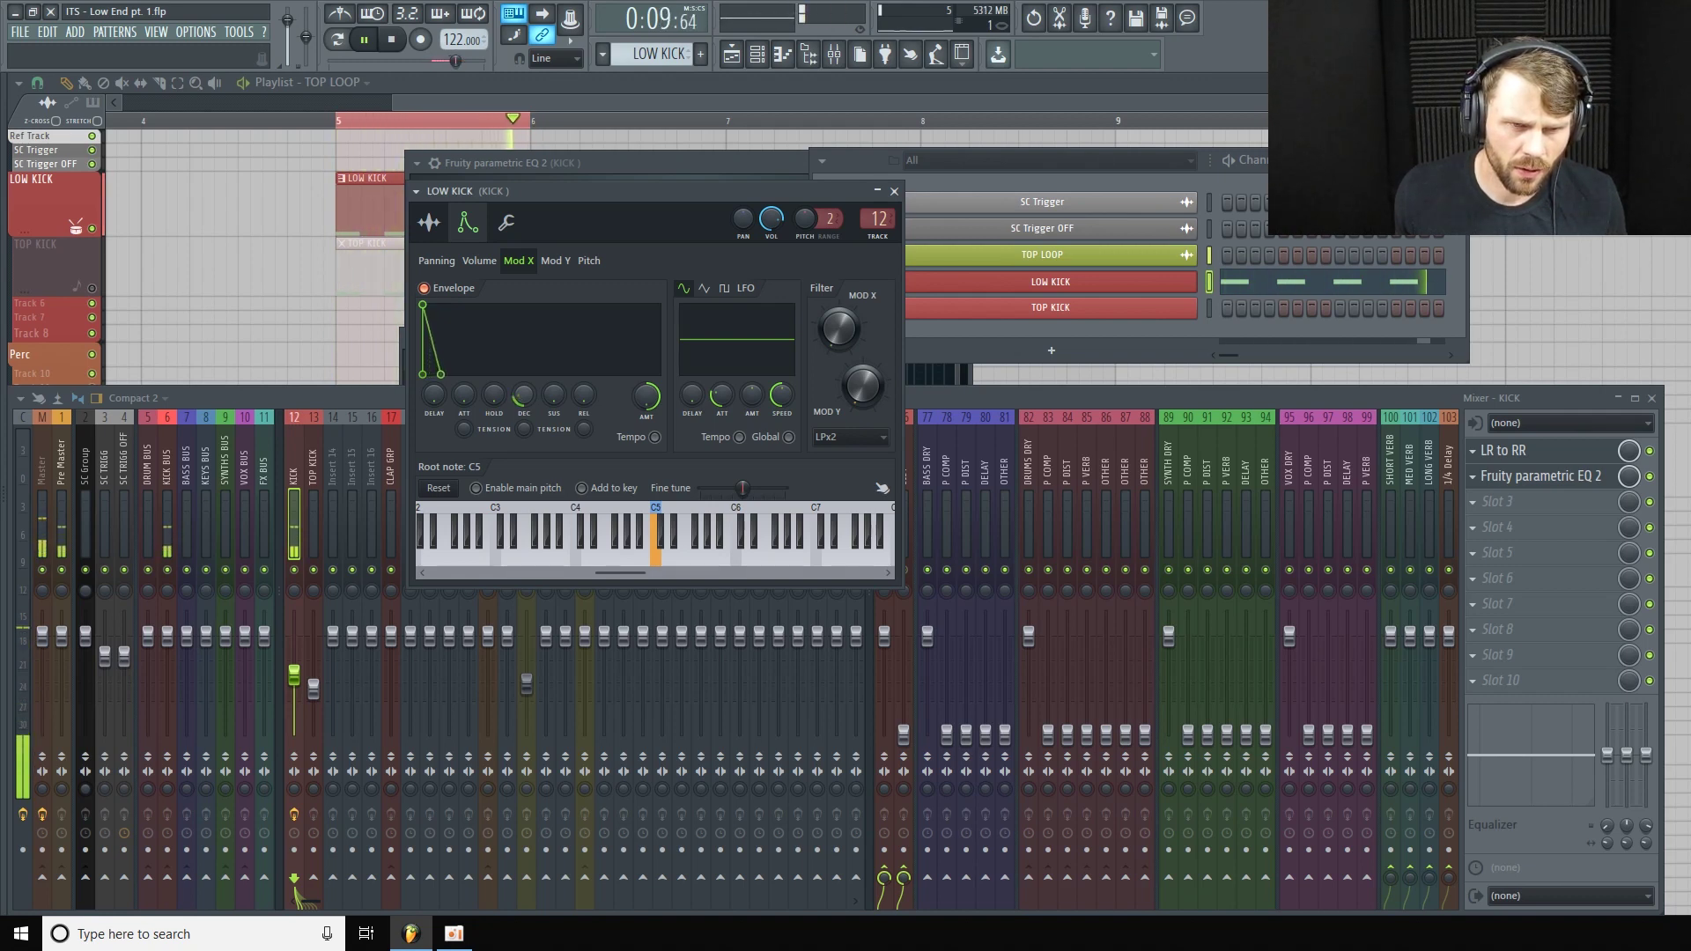
pyautogui.moveTo(523, 396)
pyautogui.mouseDown()
pyautogui.moveTo(524, 359)
pyautogui.moveTo(524, 394)
pyautogui.mouseUp()
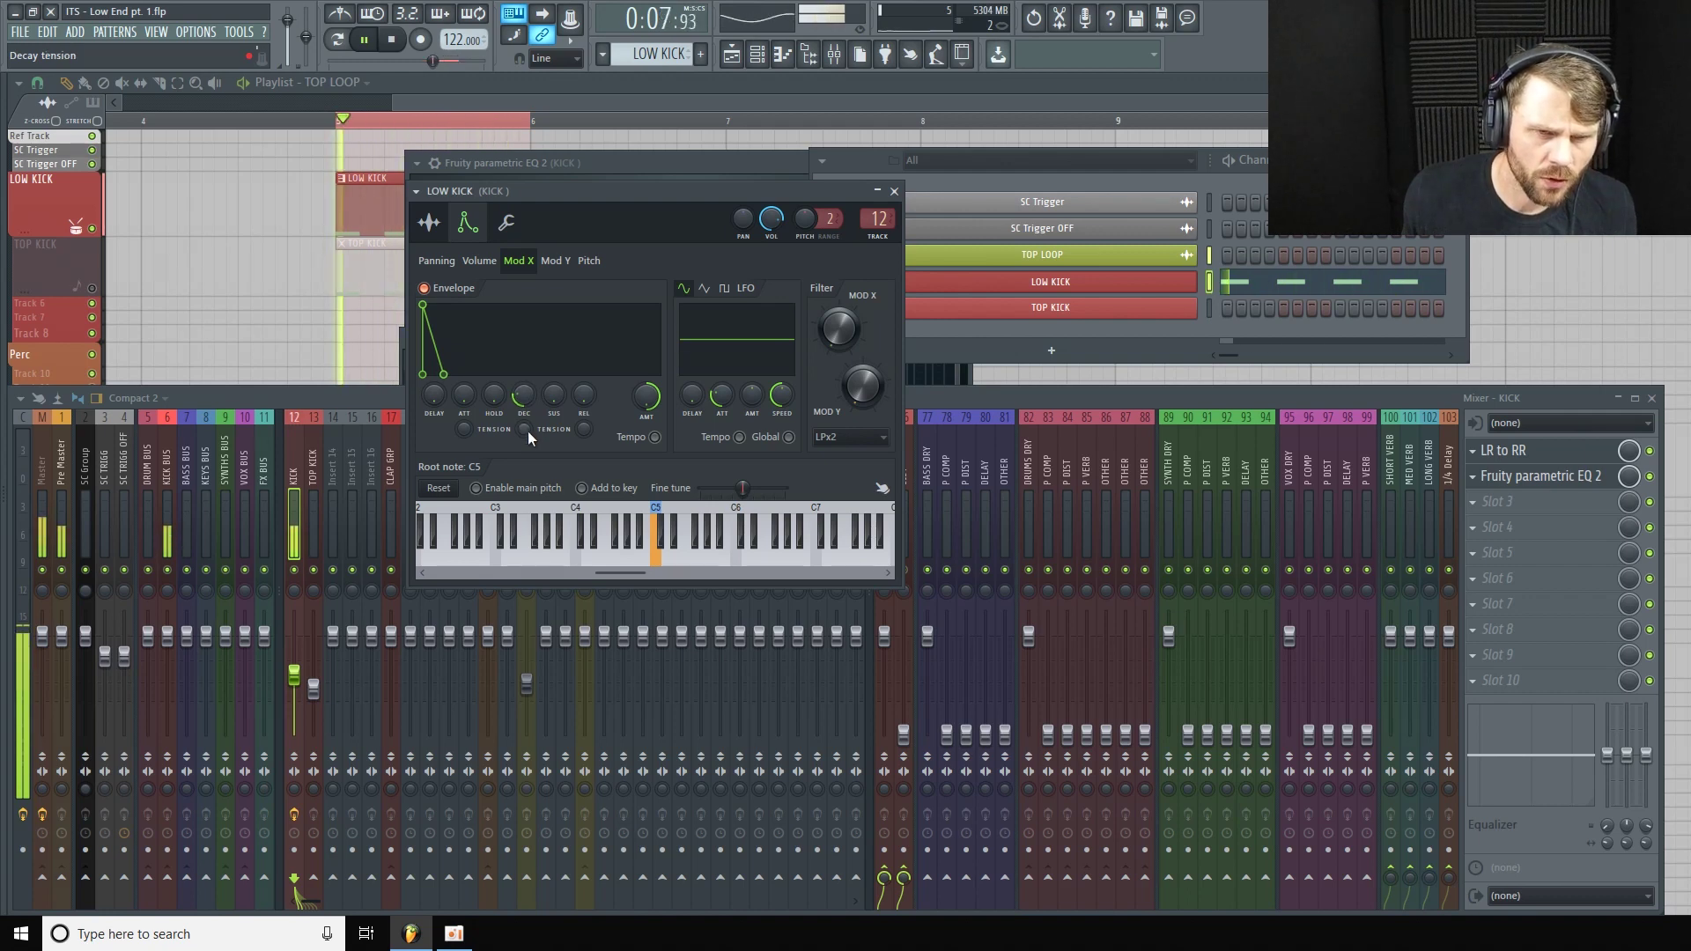
pyautogui.moveTo(524, 428); pyautogui.dragTo(524, 465)
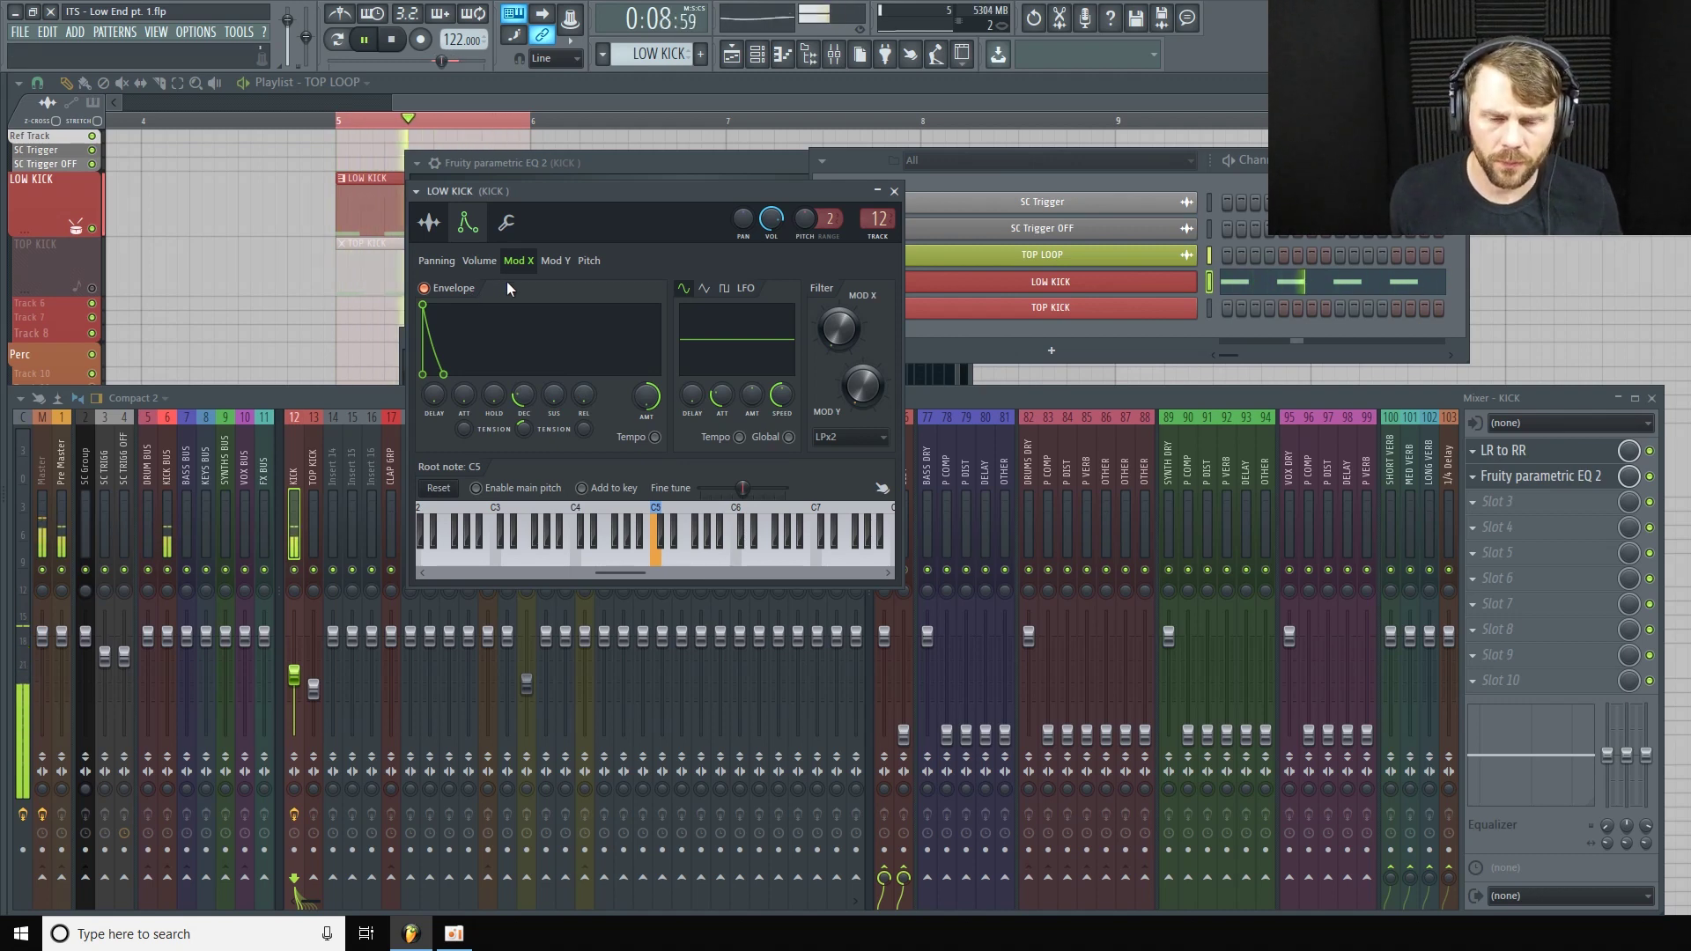
# Switch off LOW KICK's Mod X envelope and stop playback.
pyautogui.click(424, 289)
pyautogui.press('space')
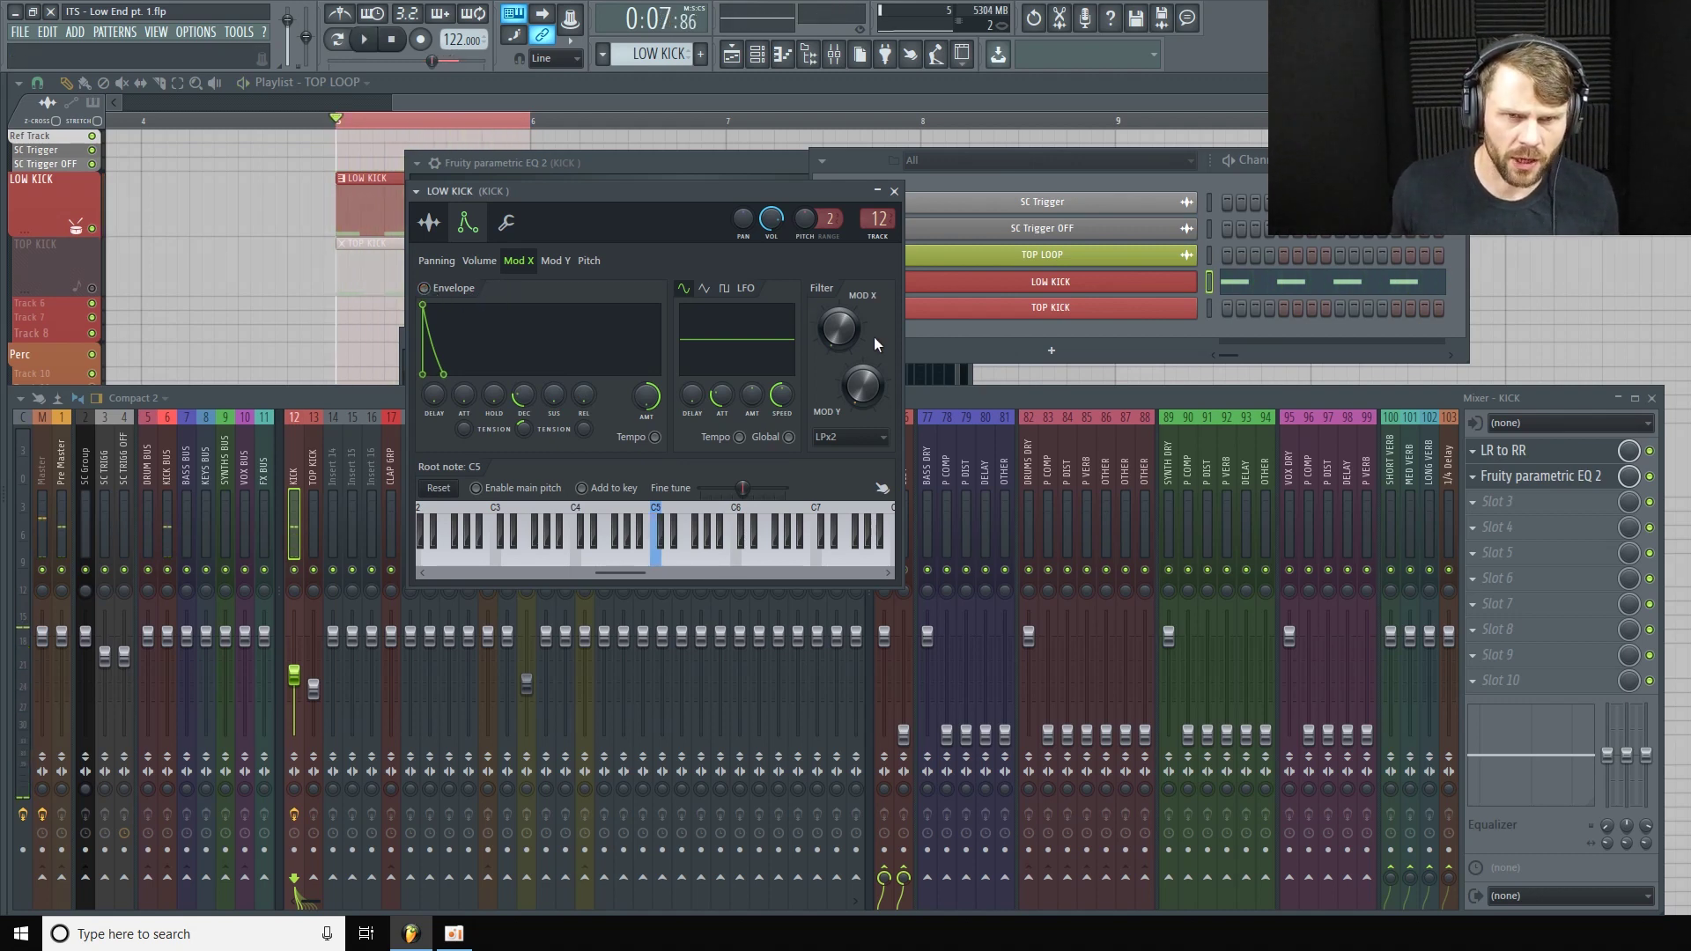
# Re-enable LOW KICK's Mod X envelope and audition the loop with it switched on.
pyautogui.press('space')
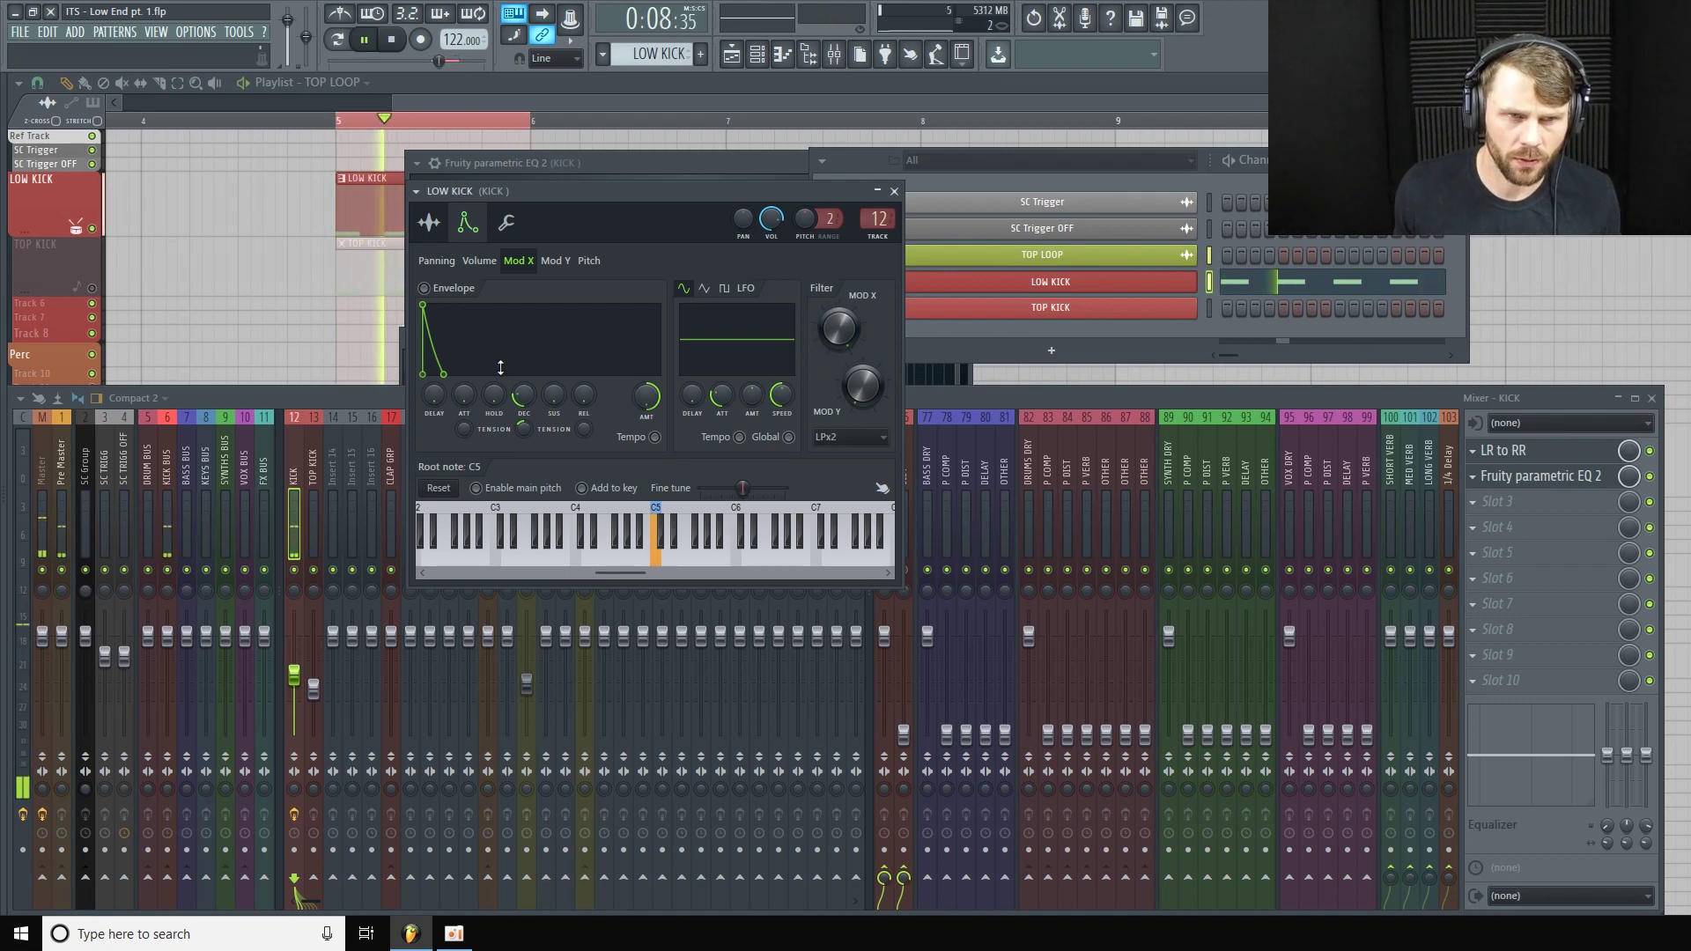
pyautogui.click(424, 288)
pyautogui.press('space')
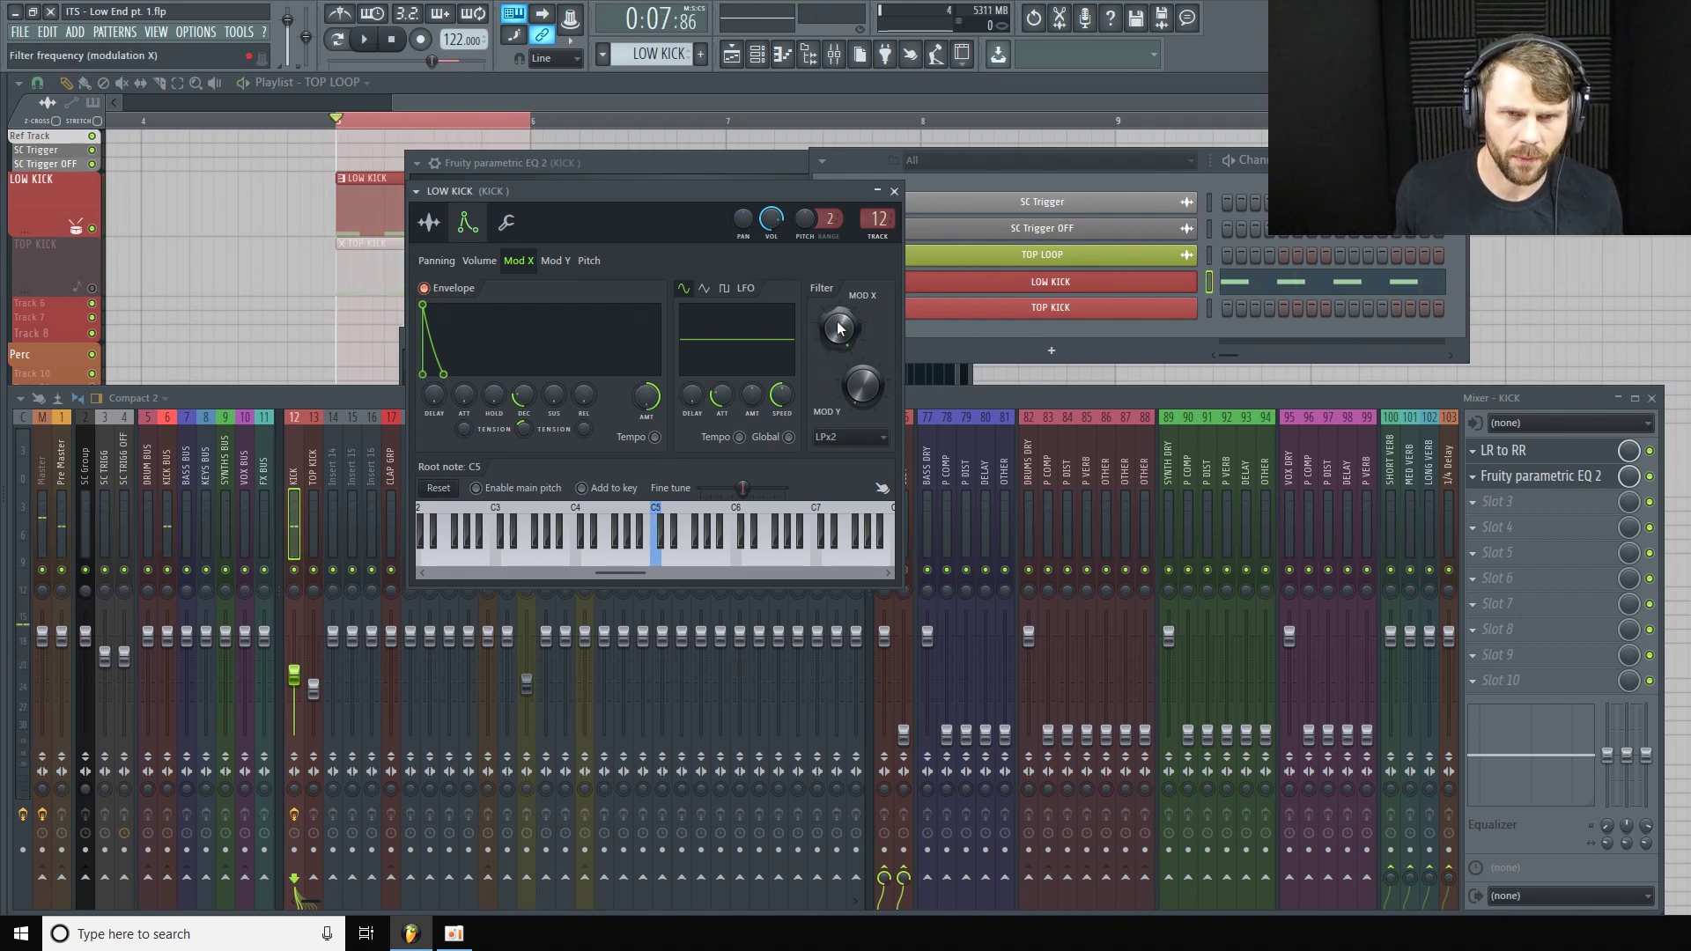
pyautogui.press('space')
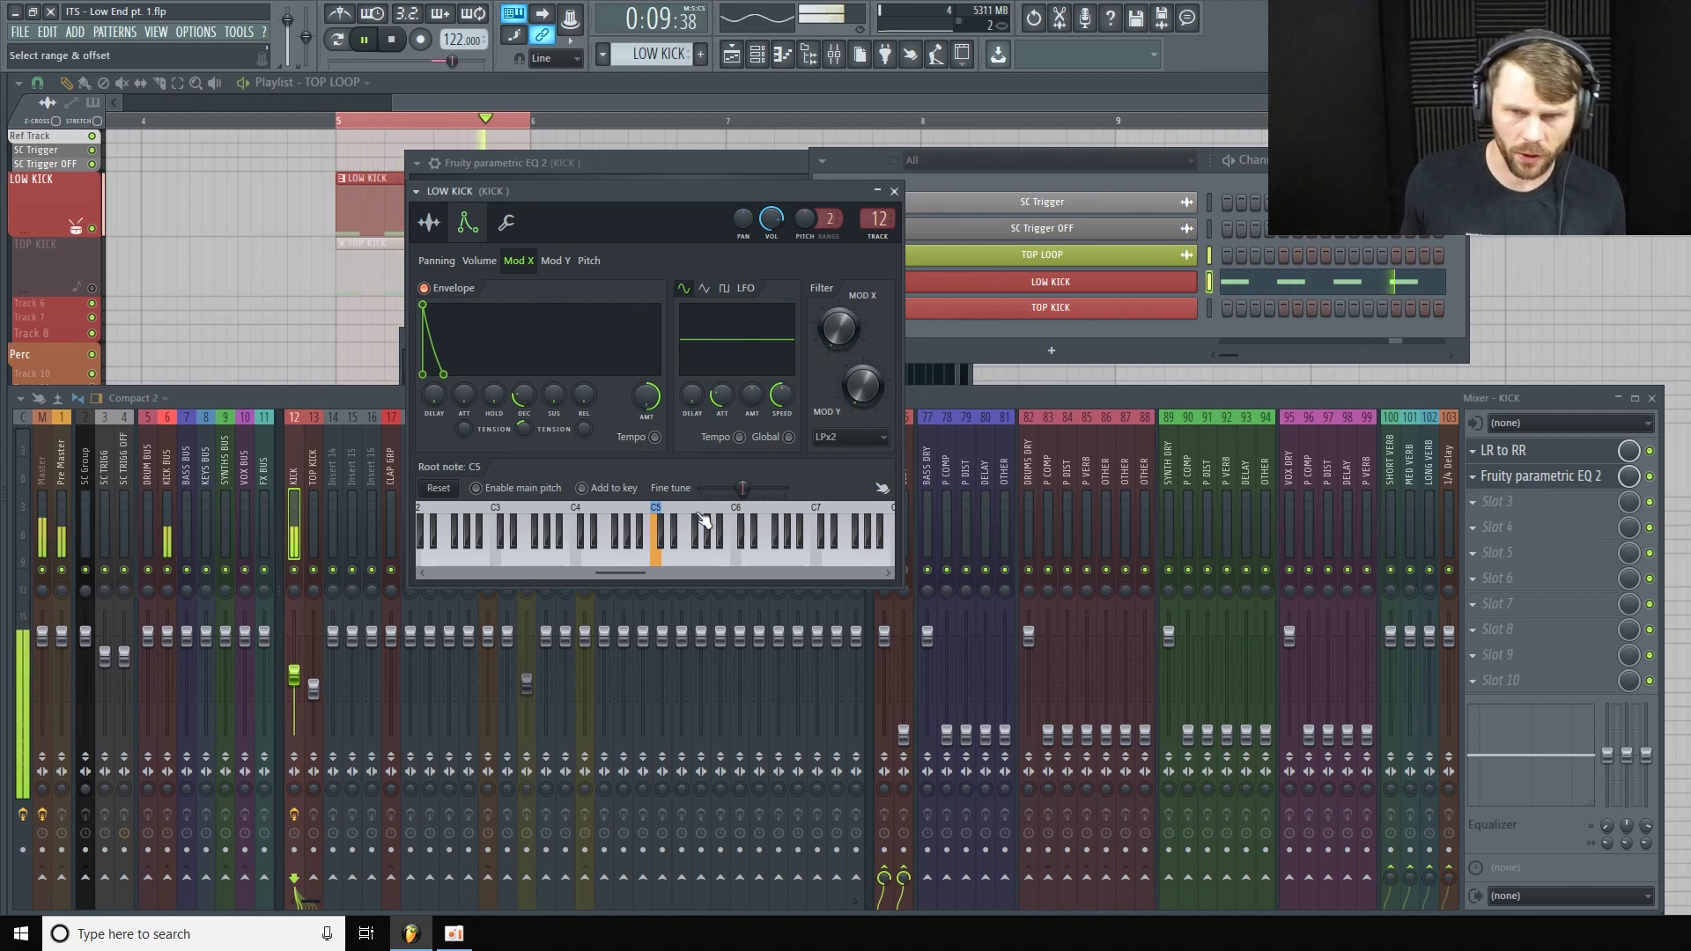
pyautogui.click(1016, 398)
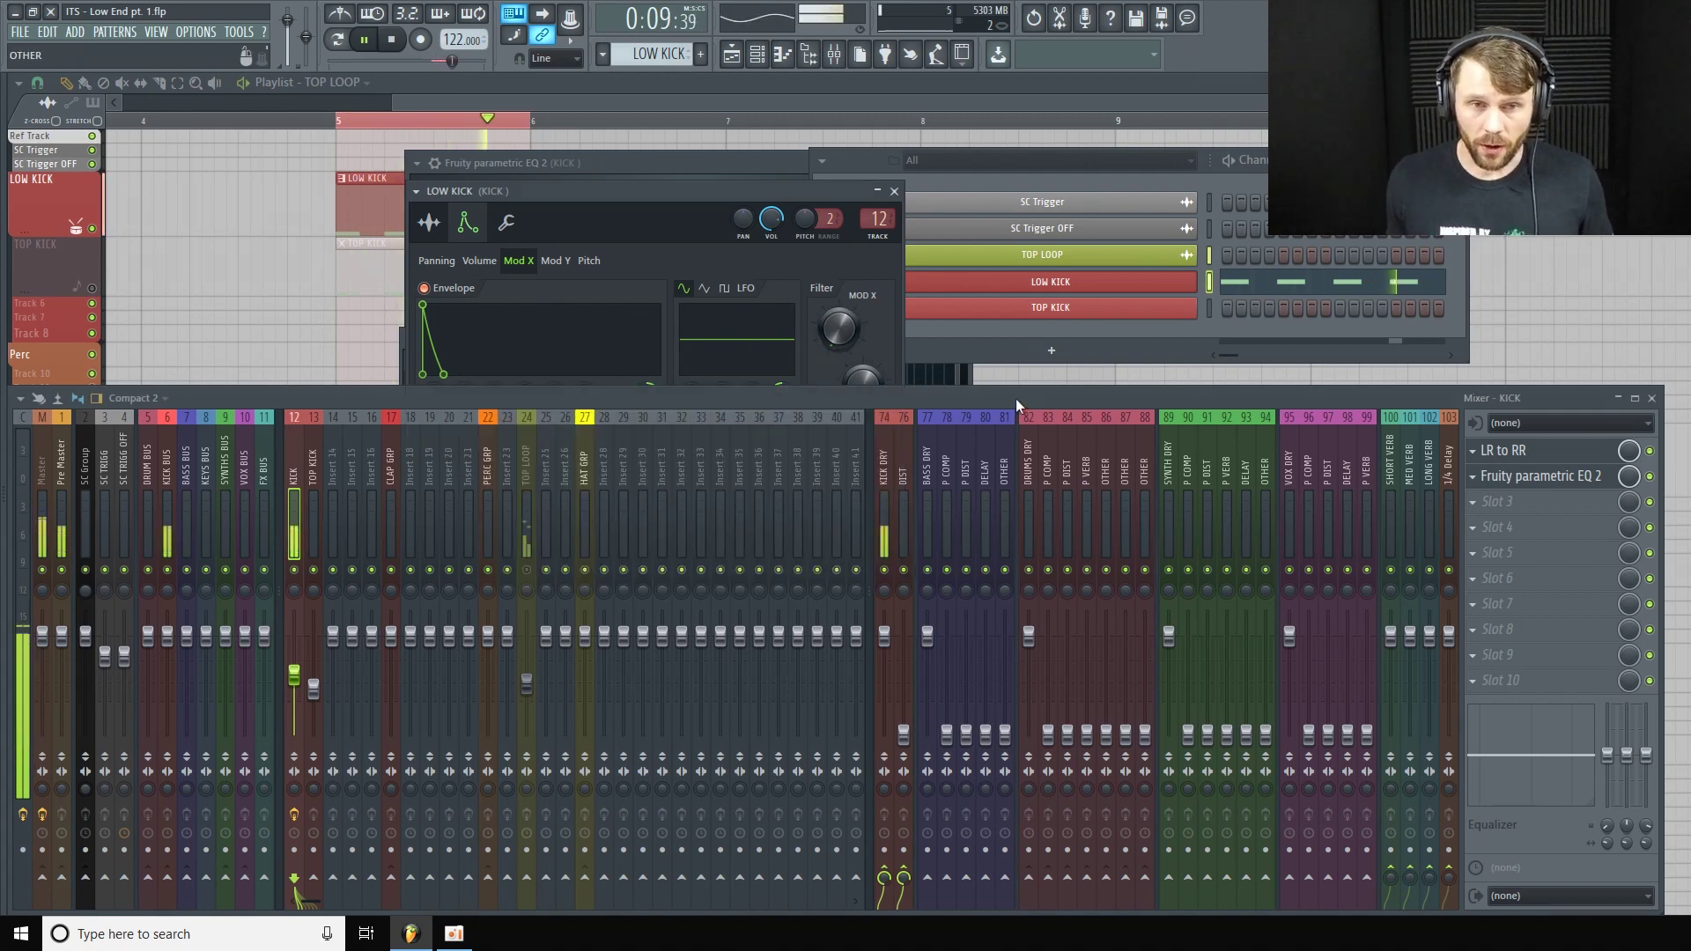
pyautogui.press('space')
pyautogui.moveTo(583, 197); pyautogui.dragTo(624, 193)
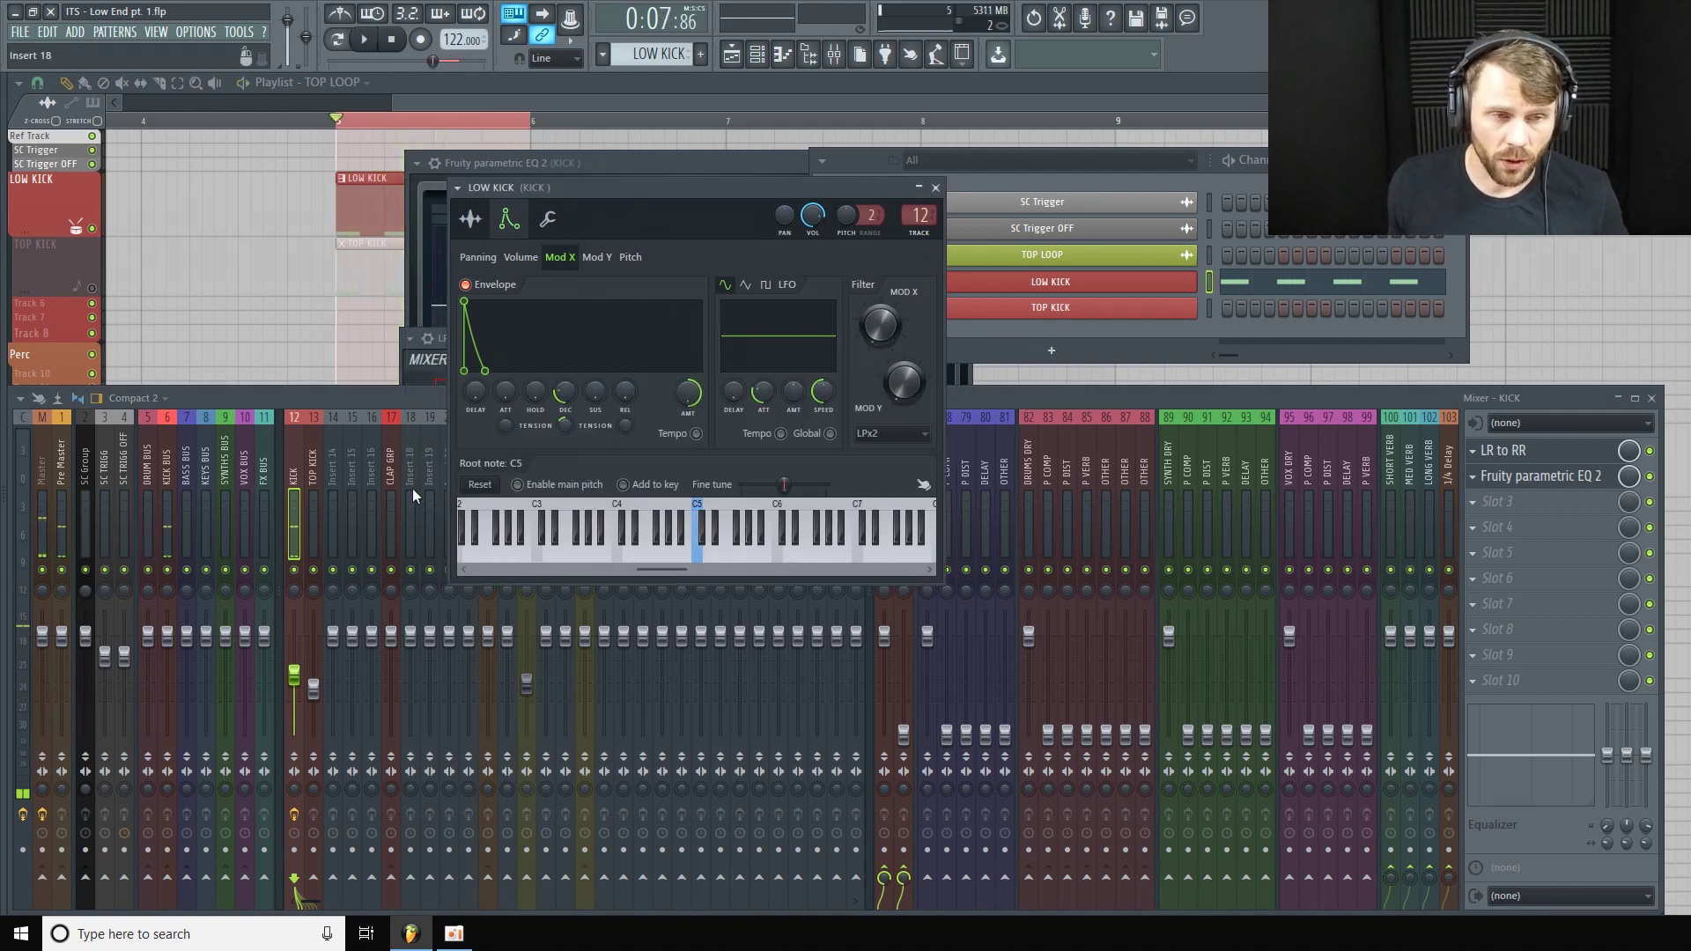
# Unmute the TOP KICK playlist track, close all open windows and slightly reduce that track's height.
pyautogui.click(344, 395)
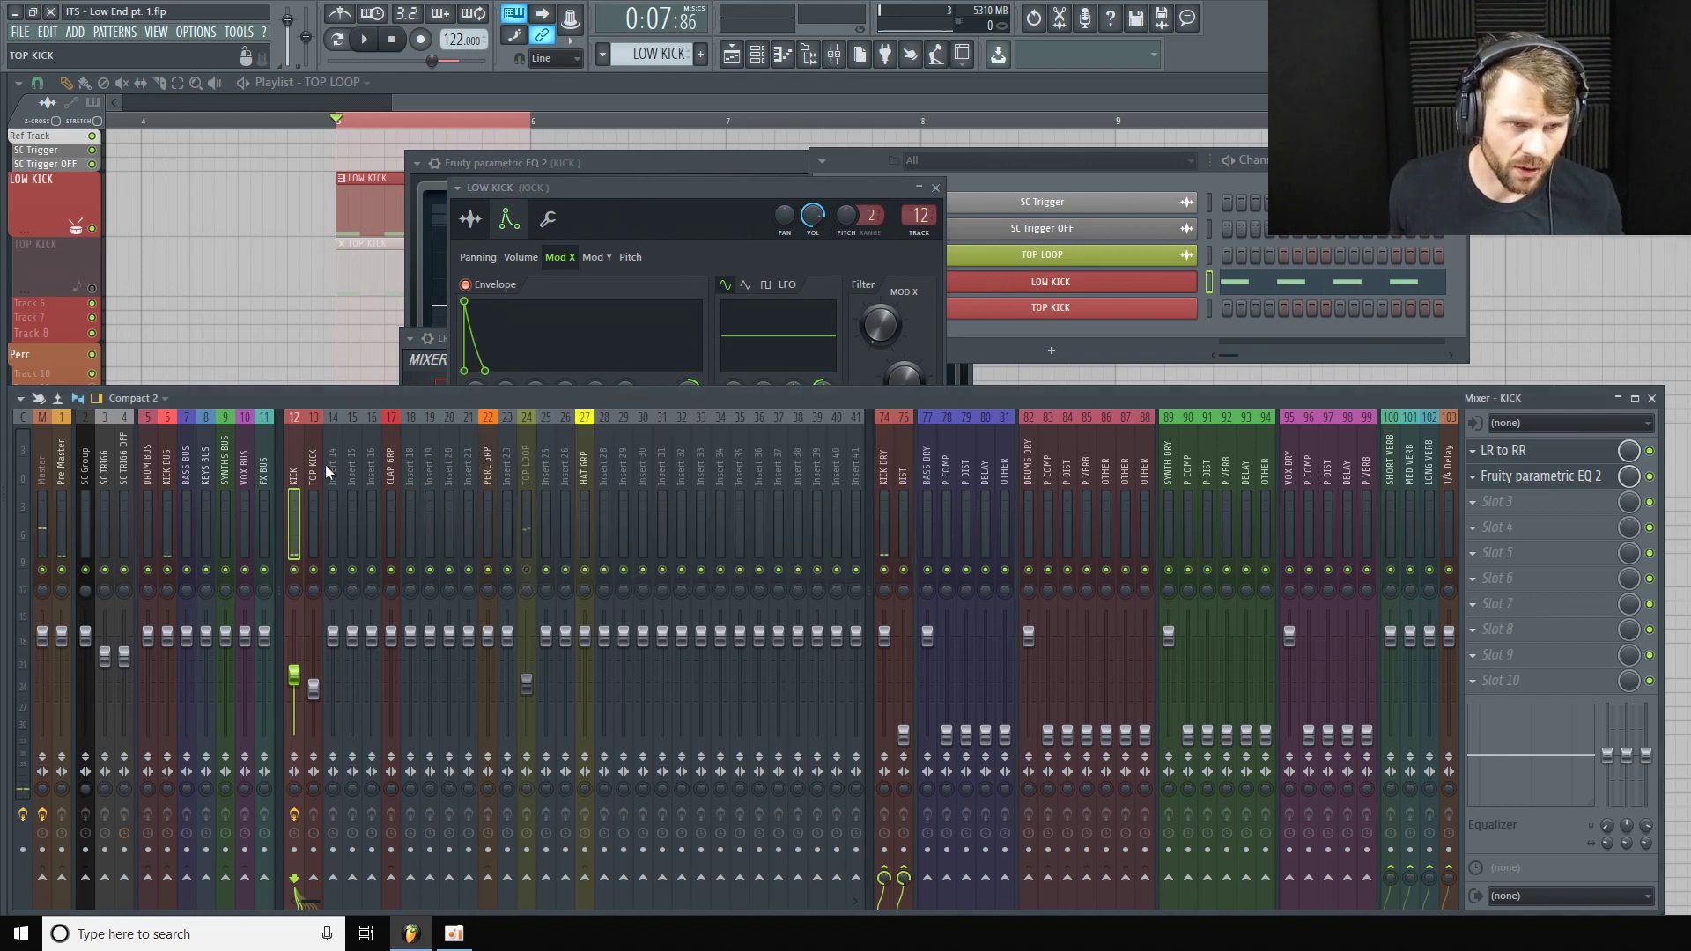
pyautogui.click(92, 289)
pyautogui.press('F12')
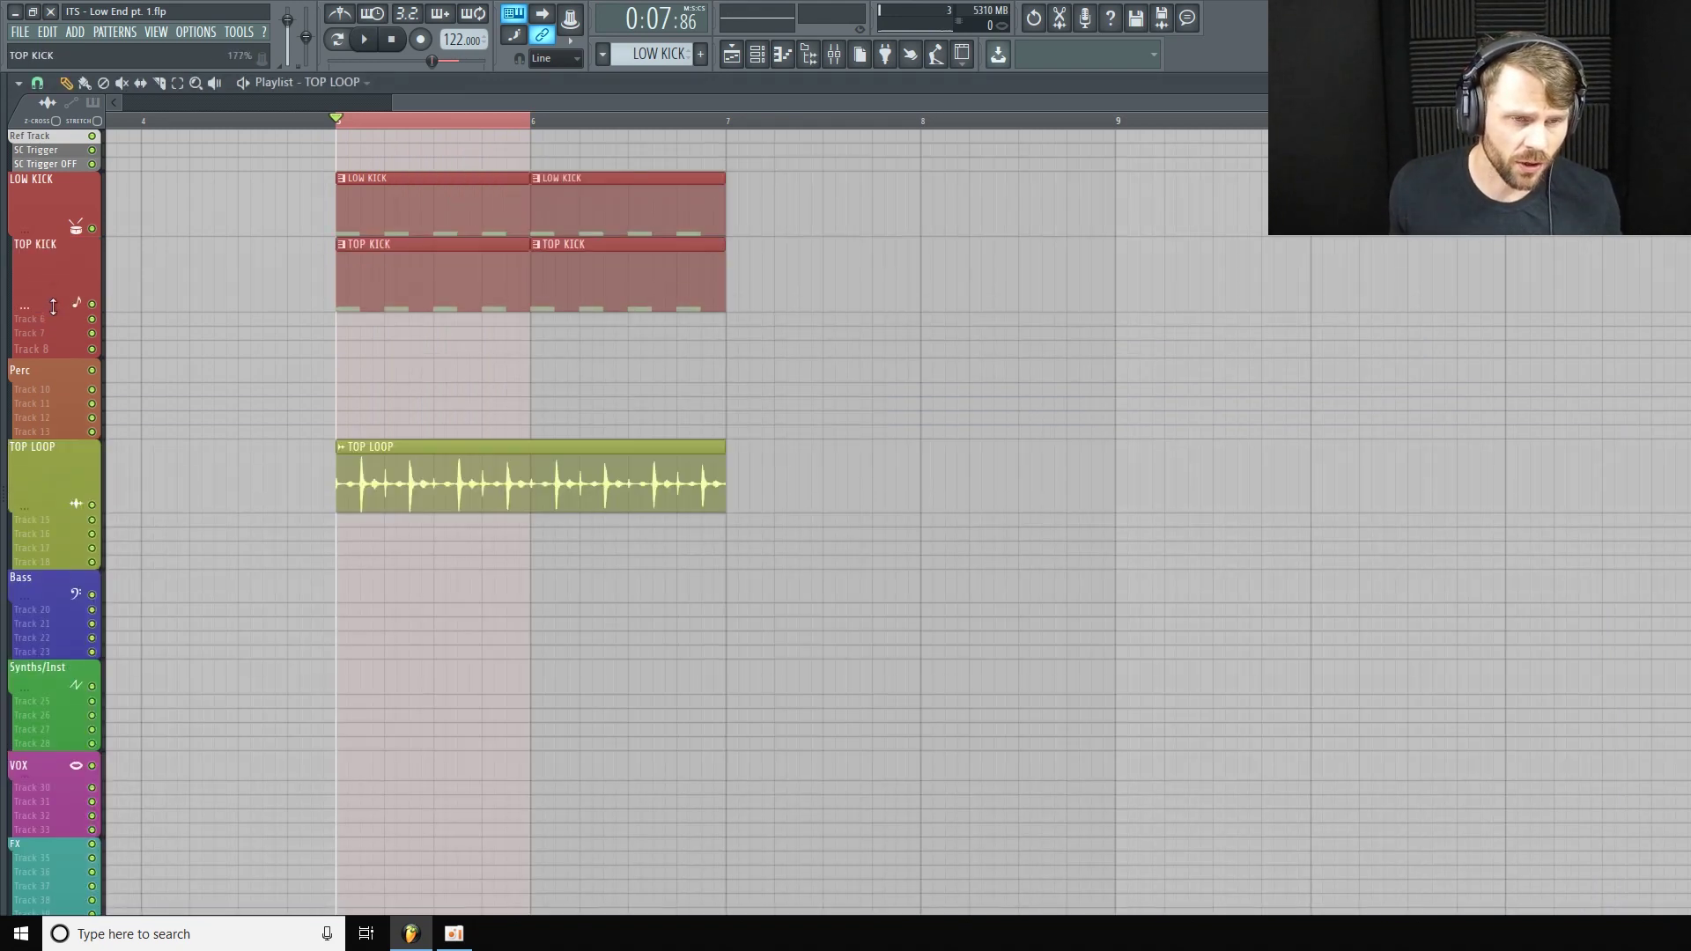
pyautogui.moveTo(39, 305); pyautogui.dragTo(40, 292)
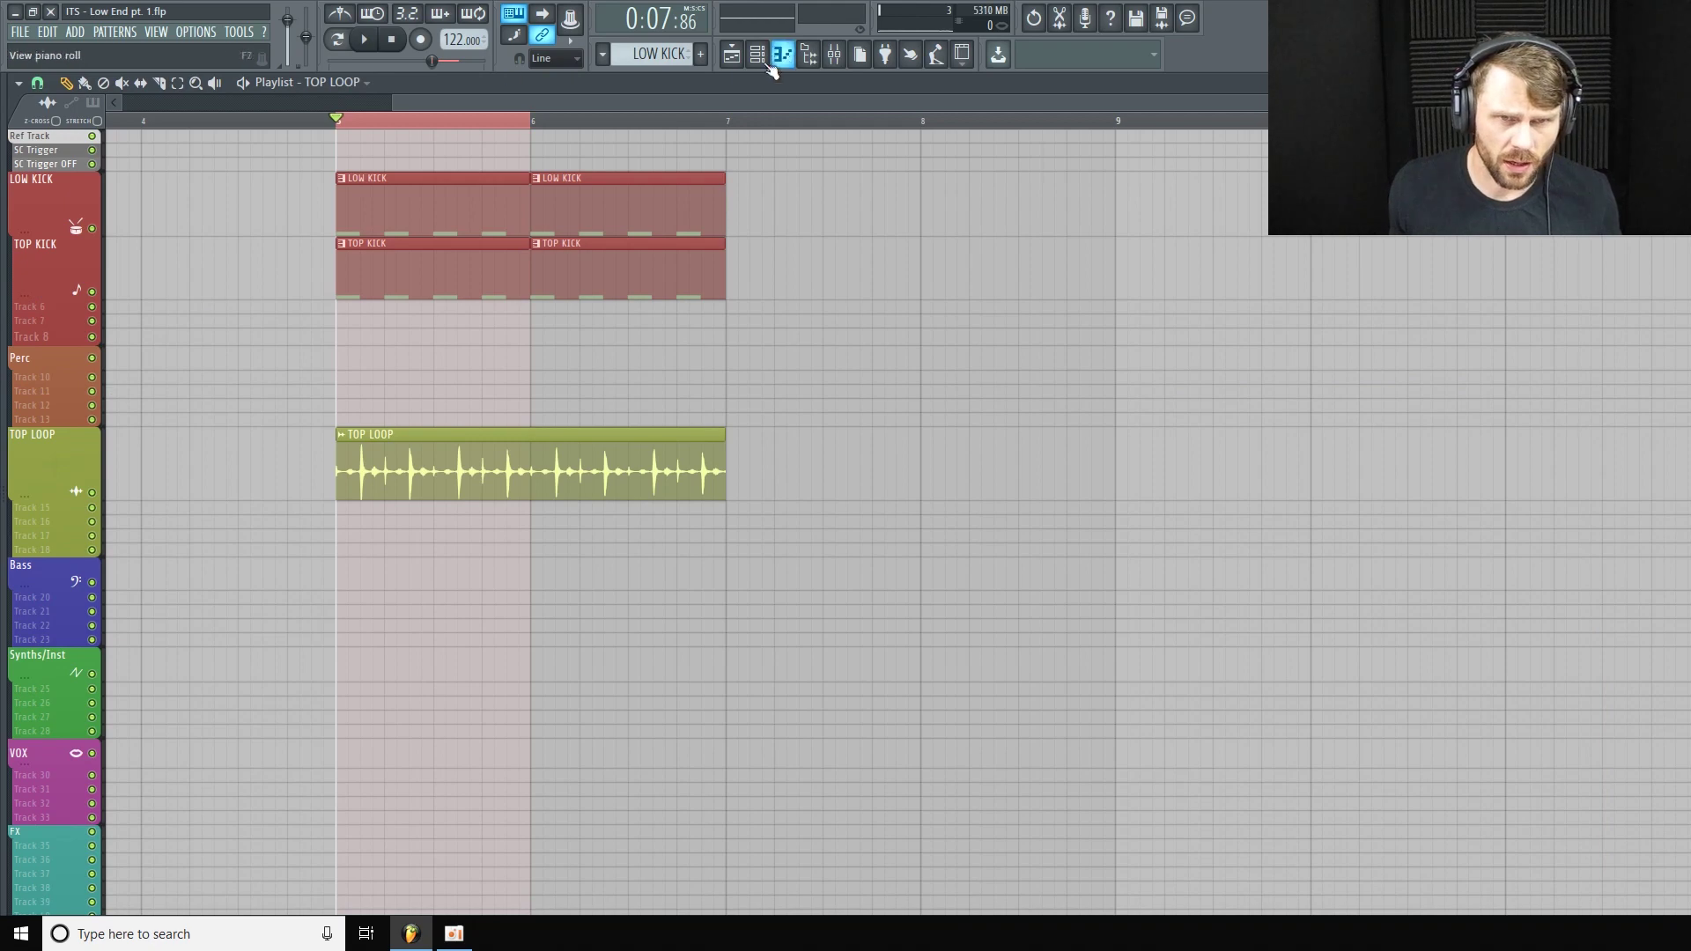
# Load Fruity parametric EQ 2 into the first effect slot of the TOP KICK mixer track.
pyautogui.click(834, 54)
pyautogui.click(320, 476)
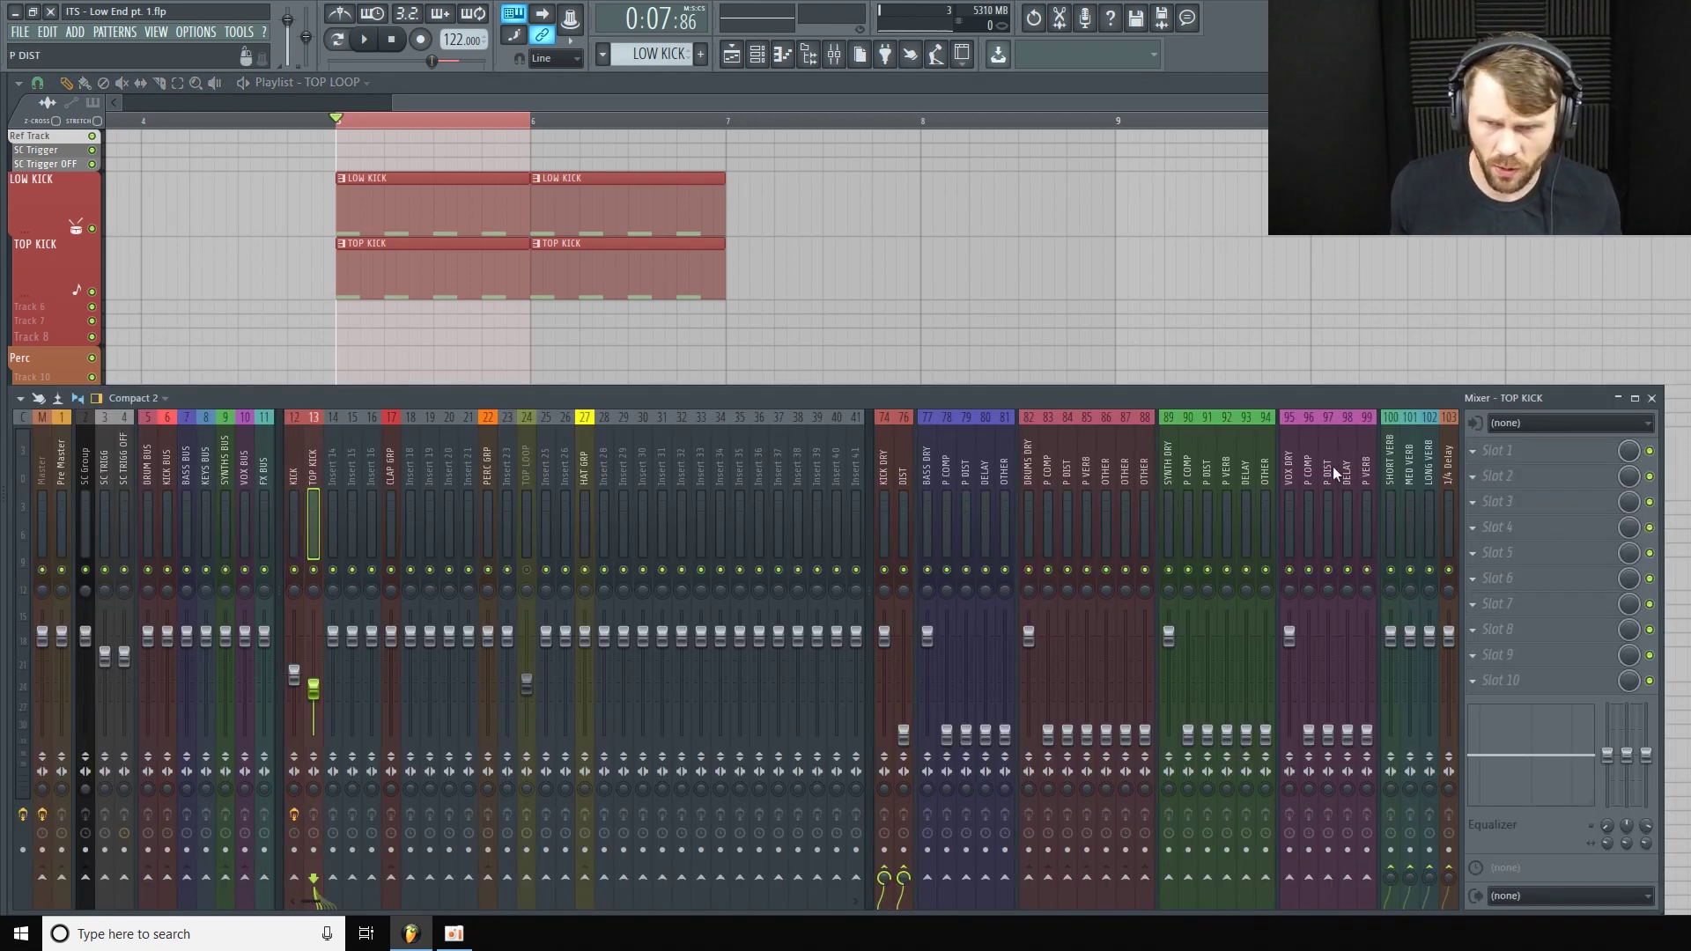
pyautogui.click(1504, 453)
pyautogui.click(956, 608)
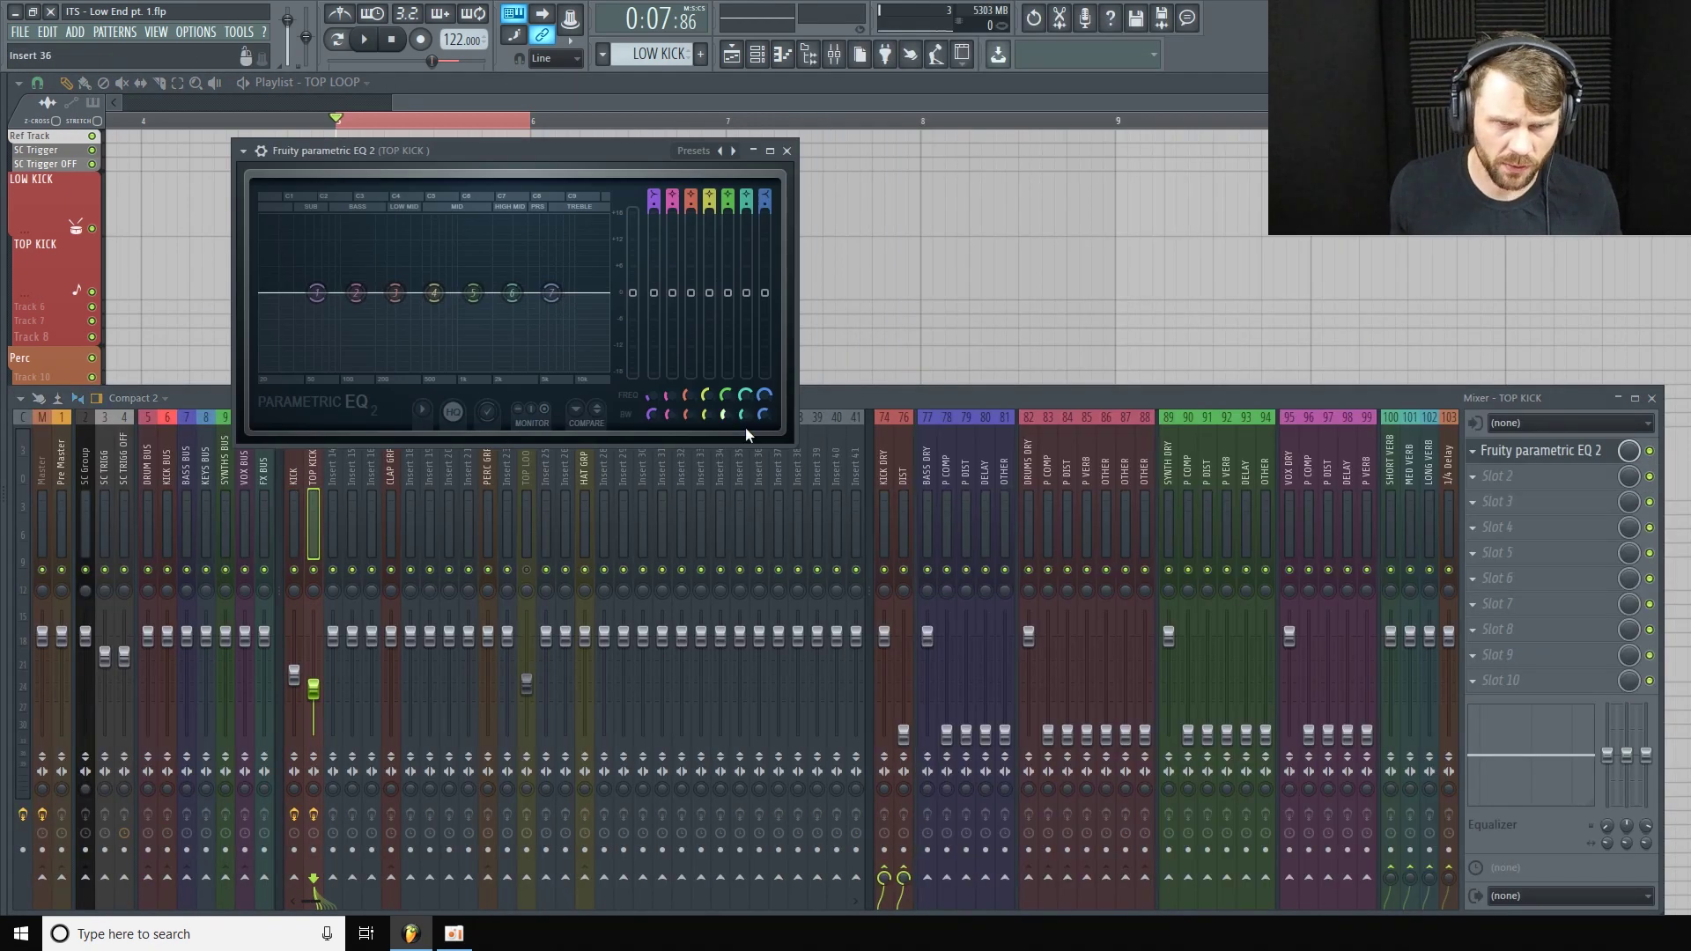
# Change band 1 of TOP KICK's equalizer to a High pass filter.
pyautogui.moveTo(535, 159); pyautogui.dragTo(614, 190)
pyautogui.rightClick(396, 322)
pyautogui.moveTo(438, 370)
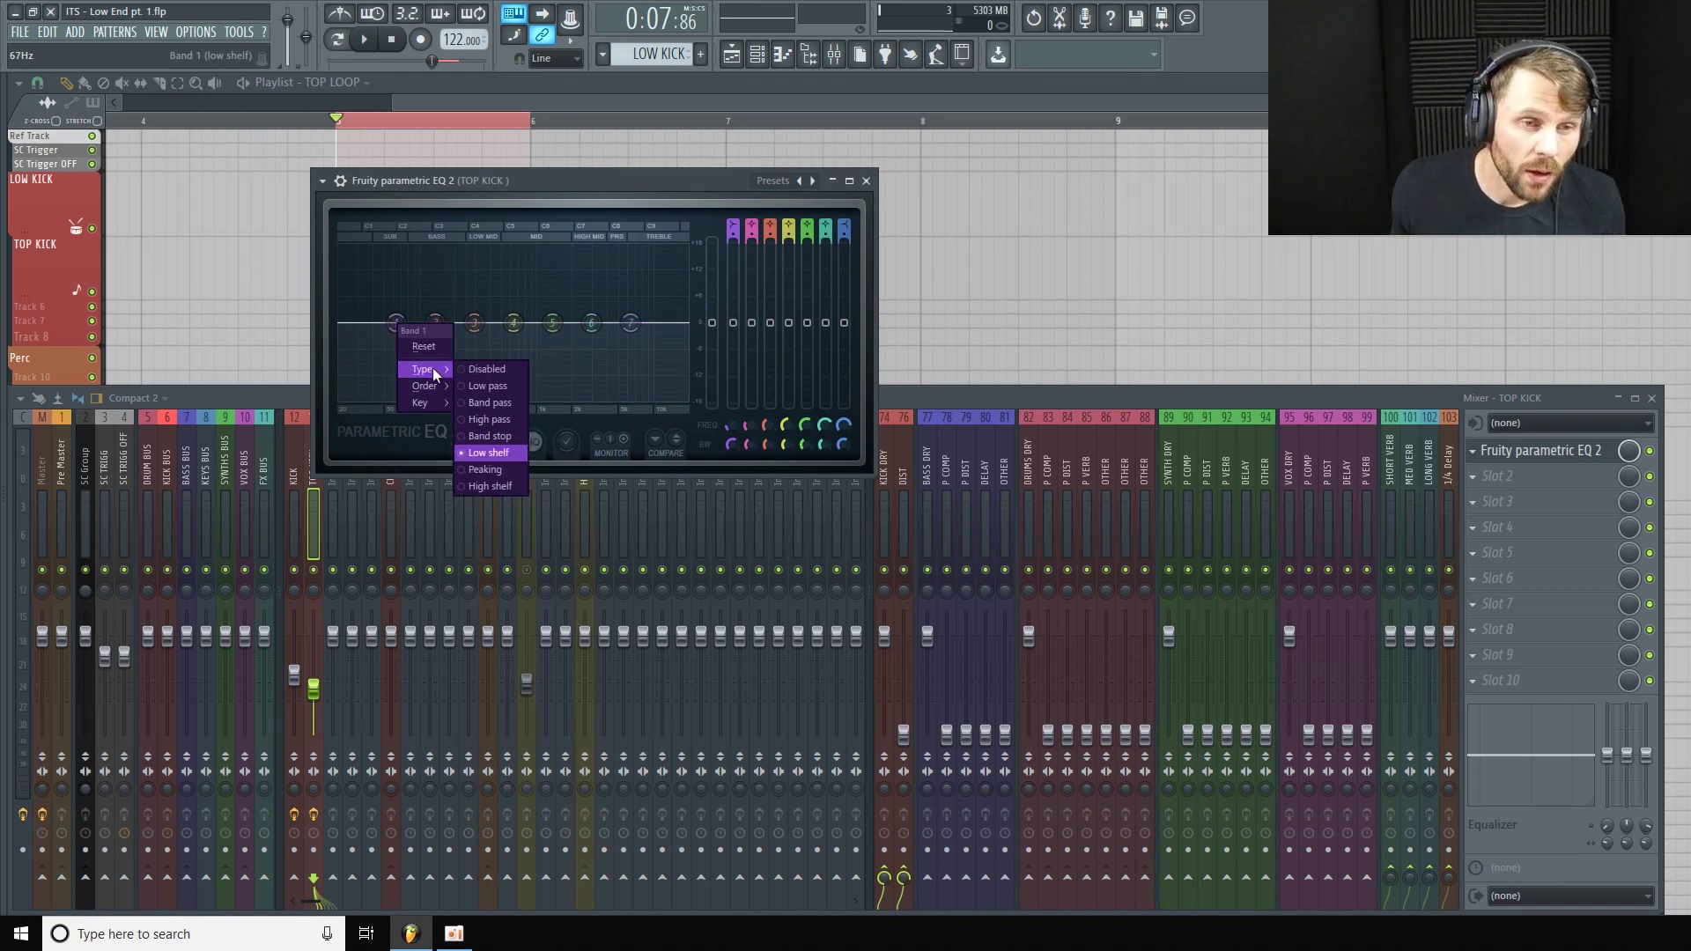
pyautogui.click(500, 421)
pyautogui.moveTo(604, 226); pyautogui.dragTo(630, 234)
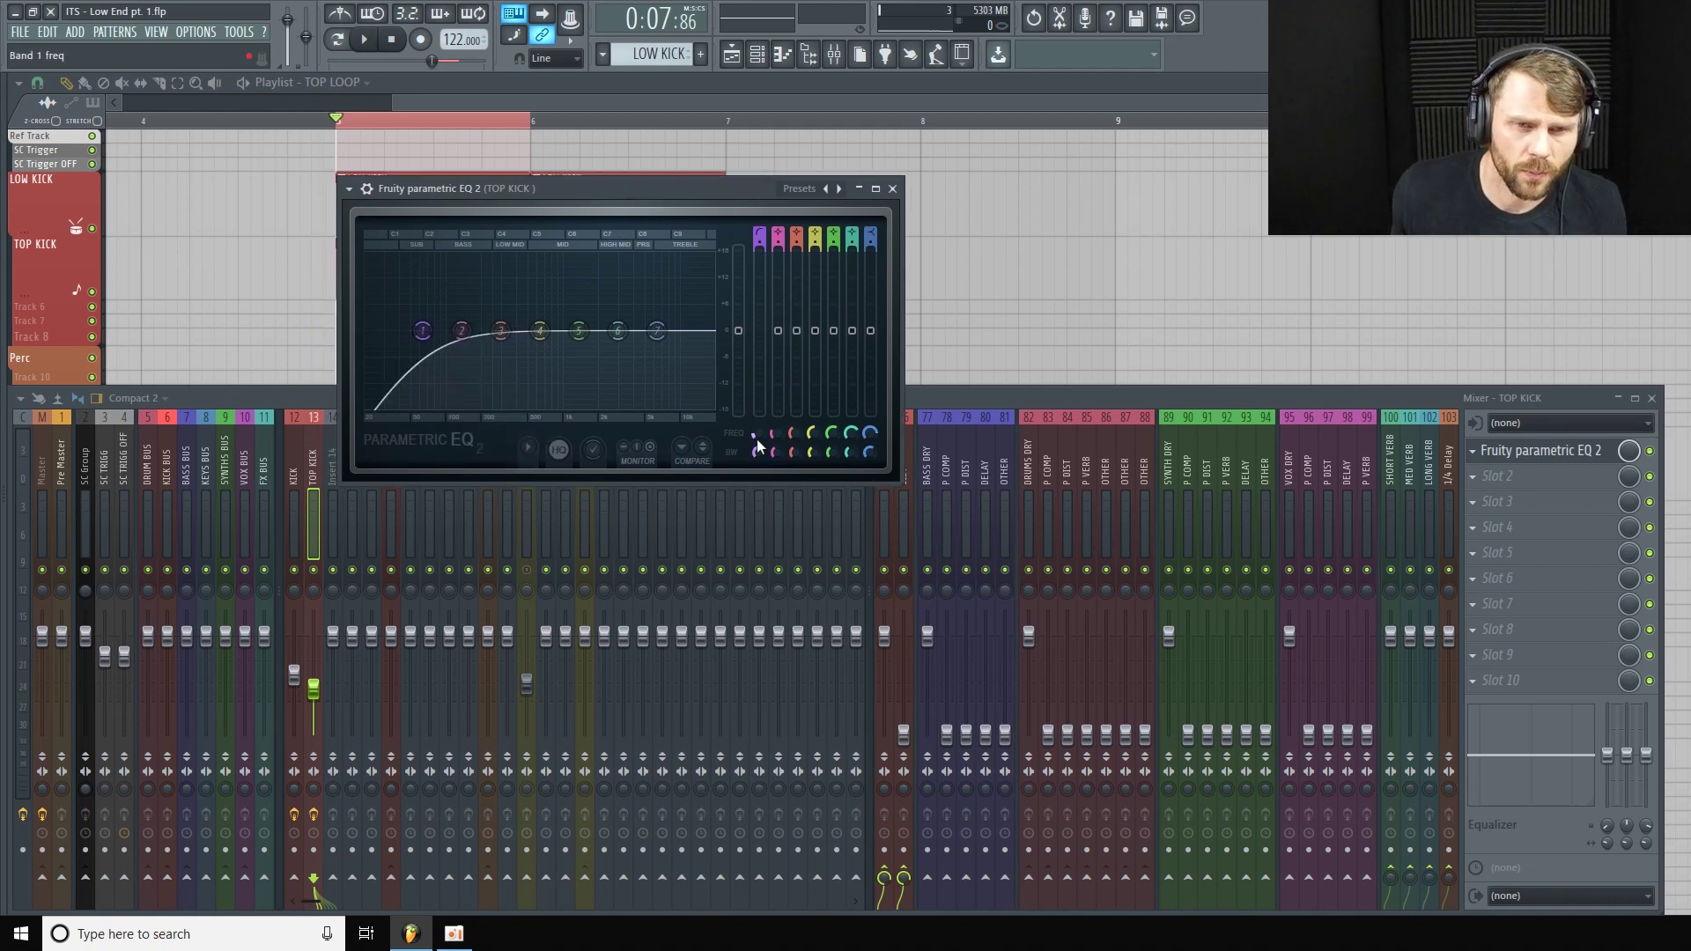
# Raise TOP KICK's band 1 high-pass cutoff to about 1 kHz while the loop plays, and close the equalizer.
pyautogui.press('space')
pyautogui.moveTo(757, 445); pyautogui.dragTo(758, 396)
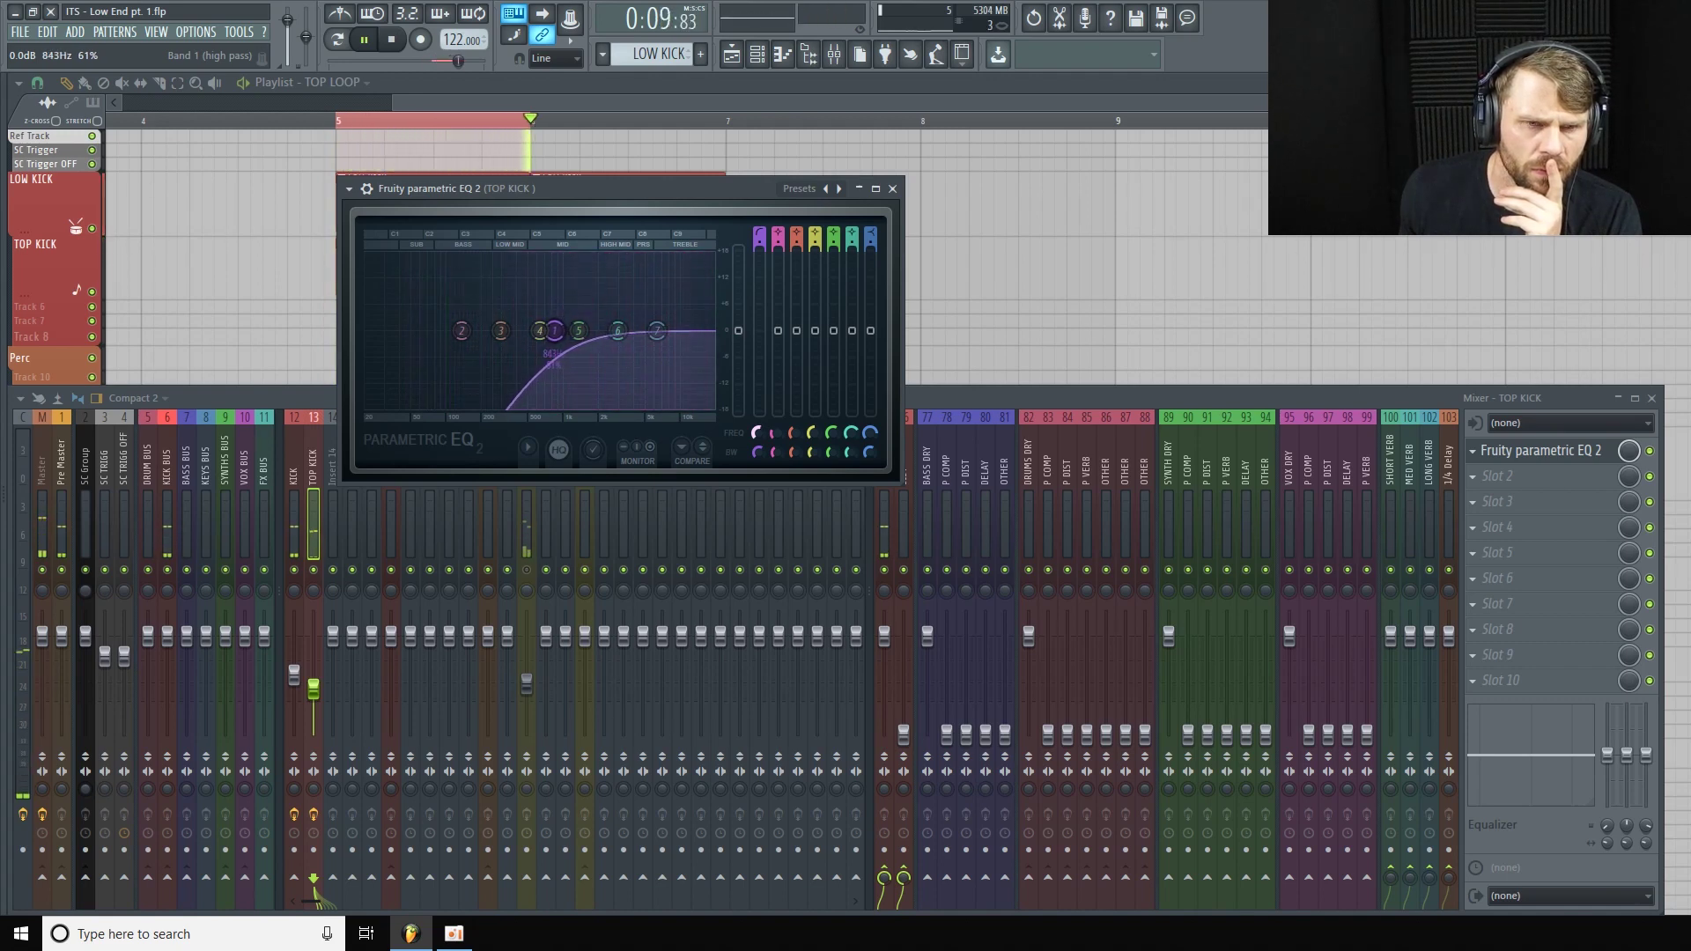
pyautogui.moveTo(530, 330); pyautogui.dragTo(554, 331)
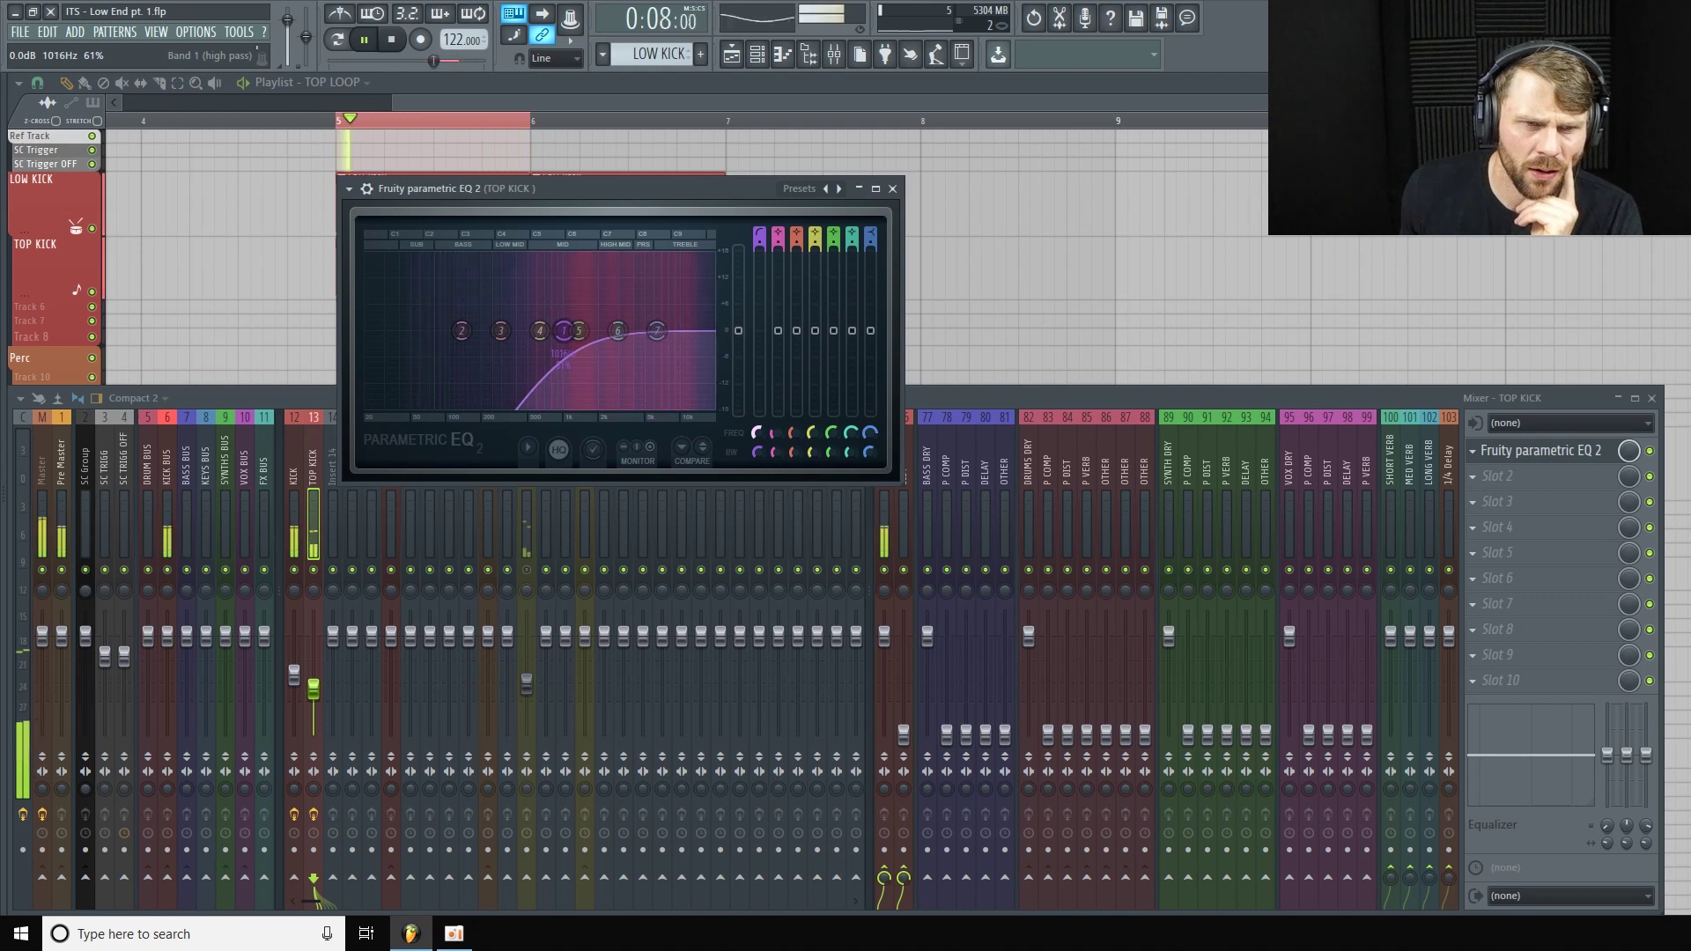
pyautogui.moveTo(563, 331); pyautogui.dragTo(564, 330)
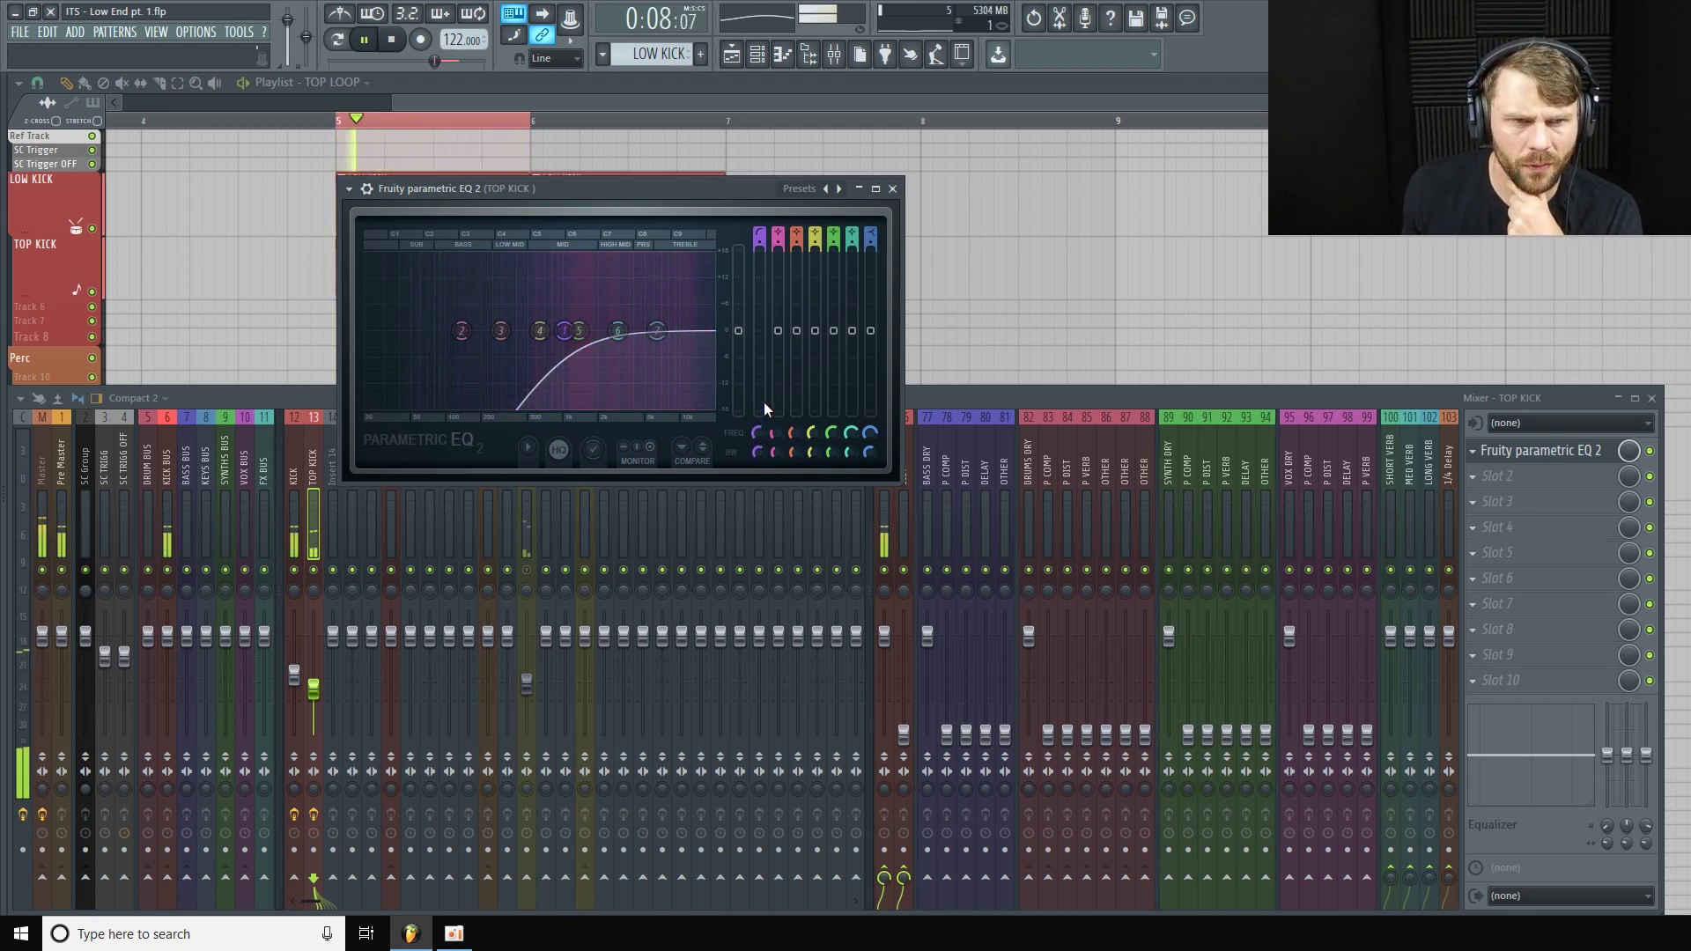
pyautogui.moveTo(663, 187); pyautogui.dragTo(832, 227)
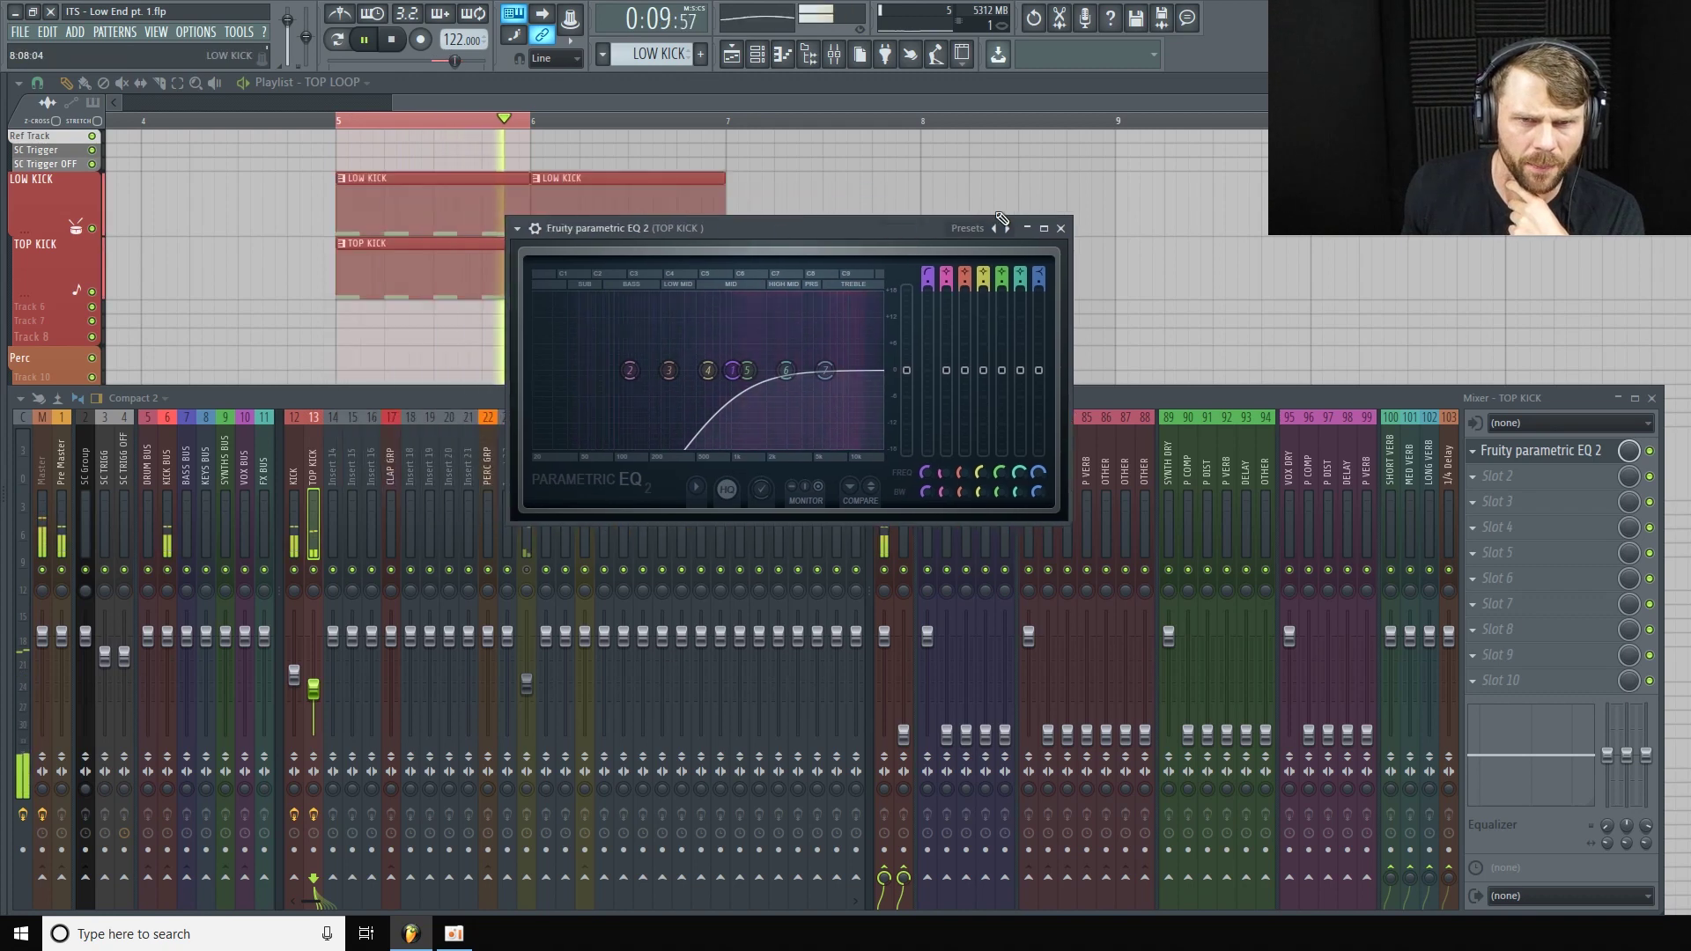
pyautogui.click(1061, 229)
pyautogui.click(296, 571)
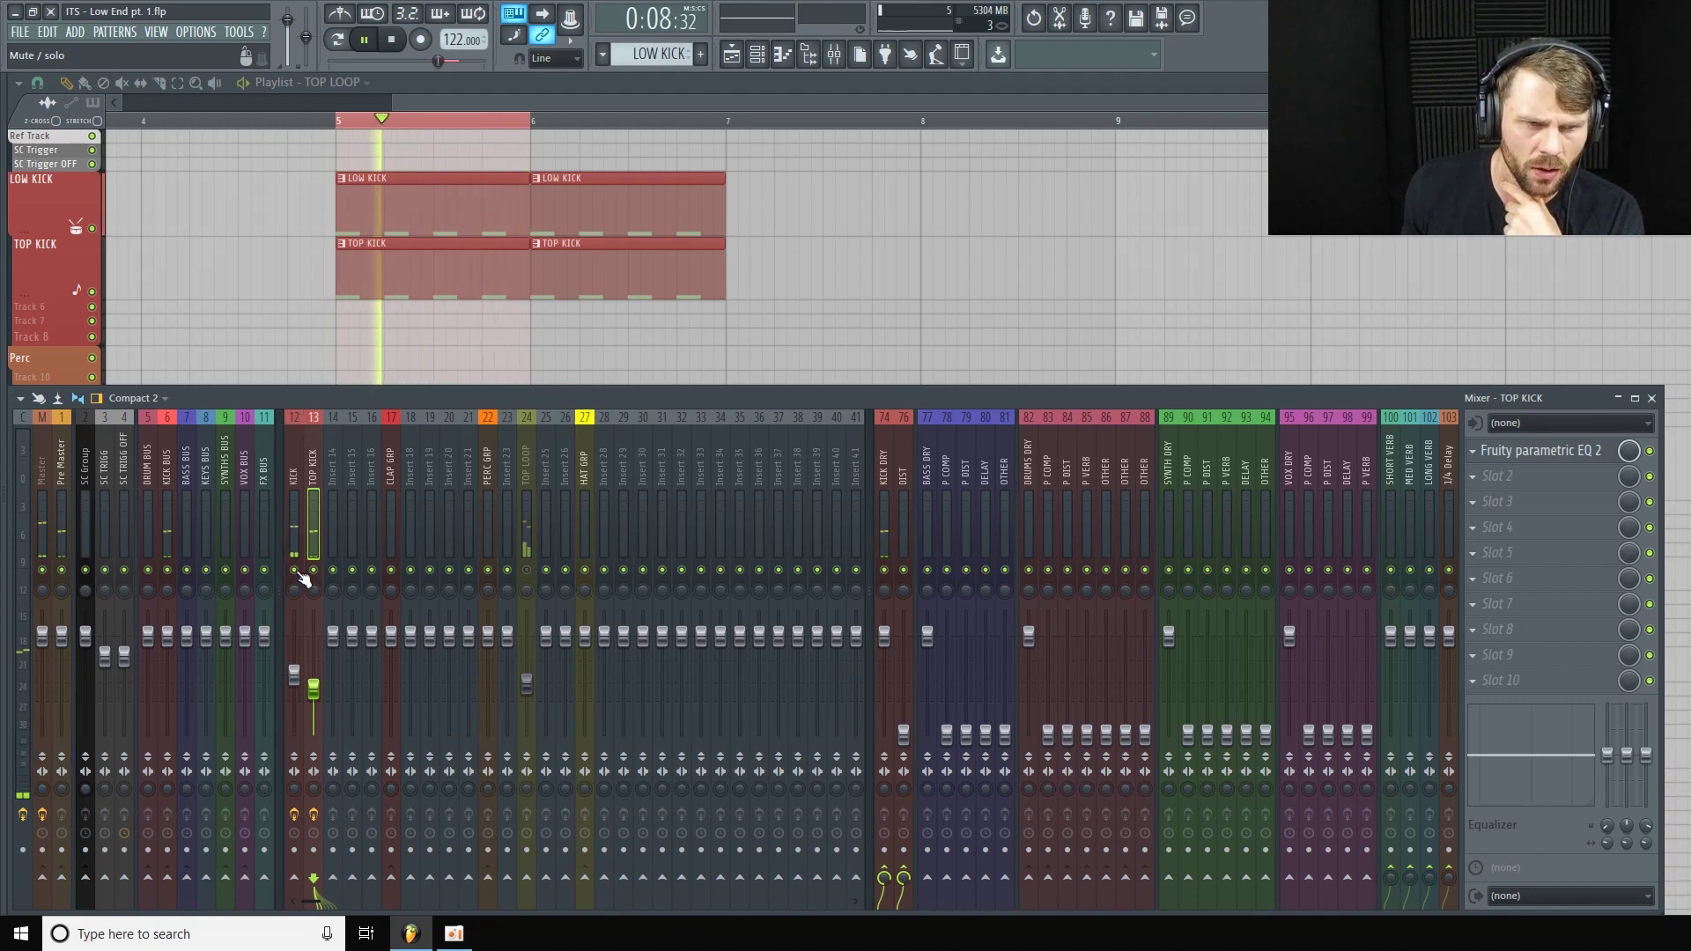
# Stop playback and open the TOP KICK channel's sample settings from the channel rack.
pyautogui.press('F6')
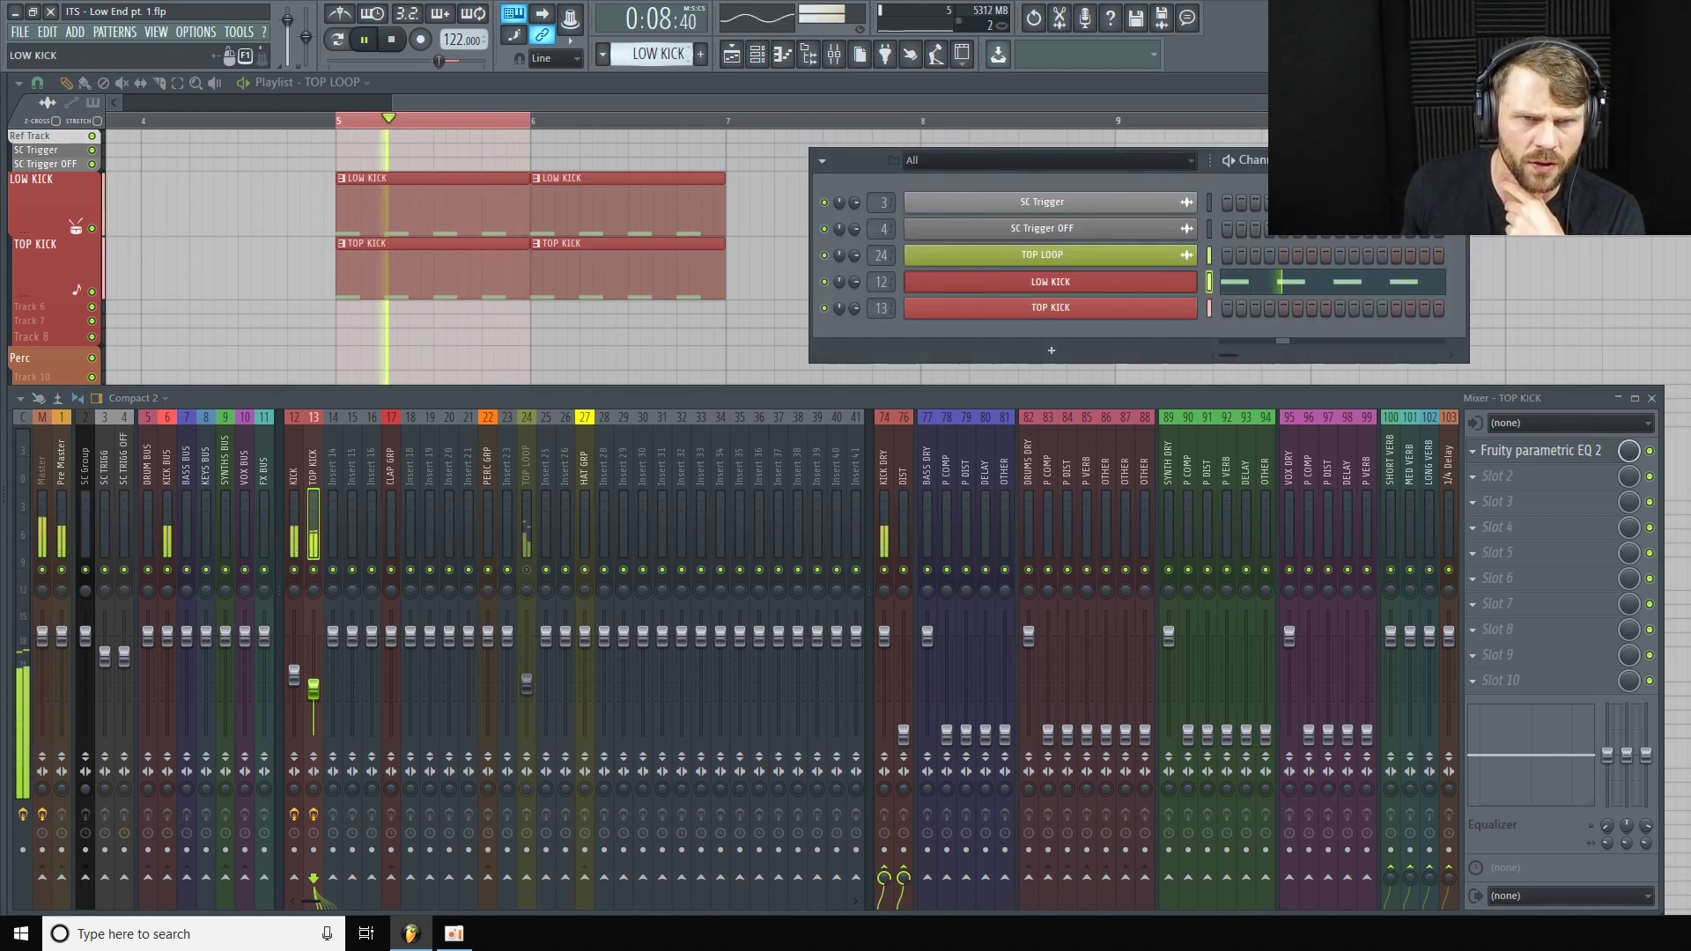
pyautogui.scroll(-1, 652, 55)
pyautogui.press('space')
pyautogui.click(1092, 306)
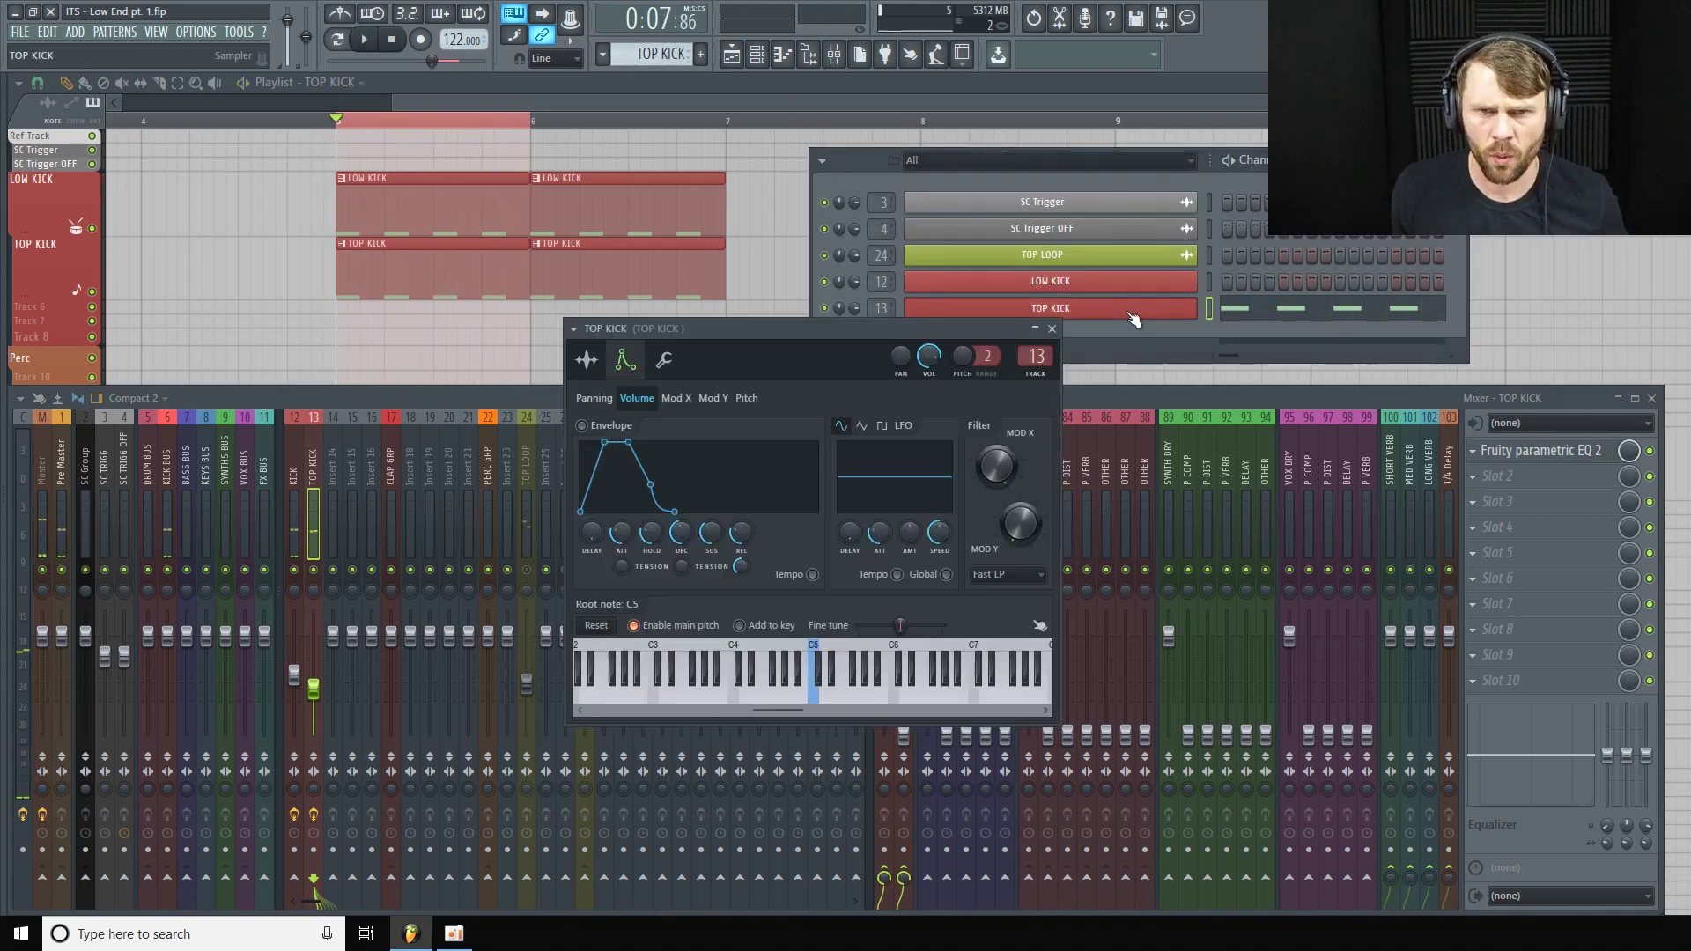
pyautogui.moveTo(806, 336); pyautogui.dragTo(747, 276)
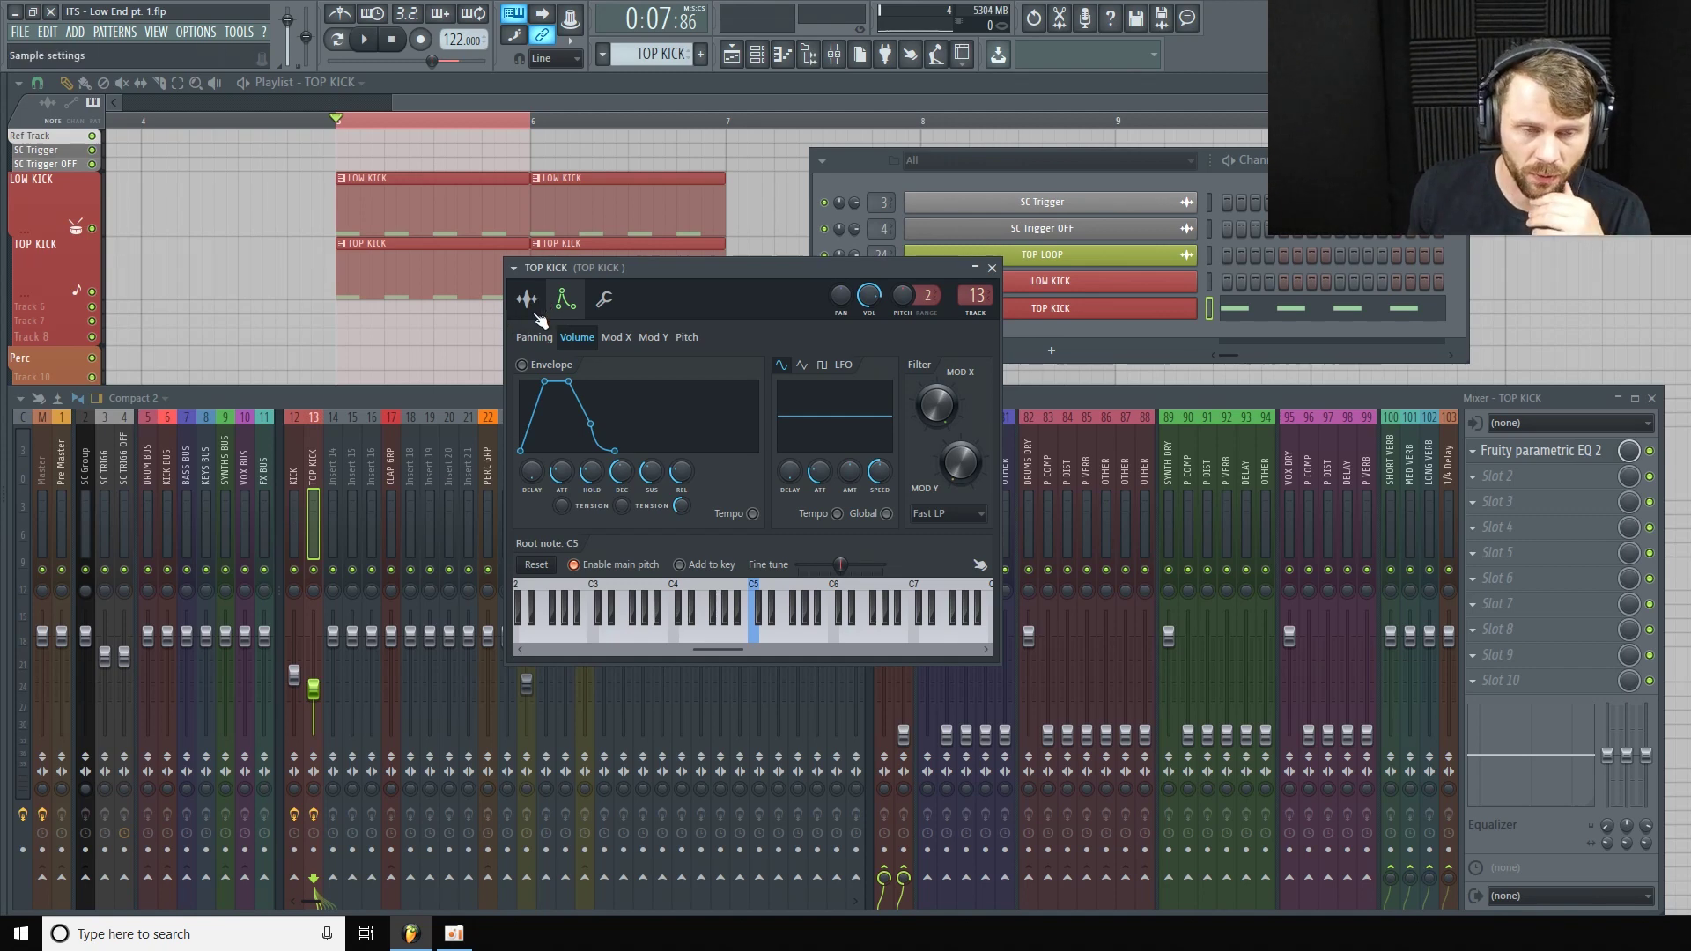
pyautogui.moveTo(695, 269); pyautogui.dragTo(673, 261)
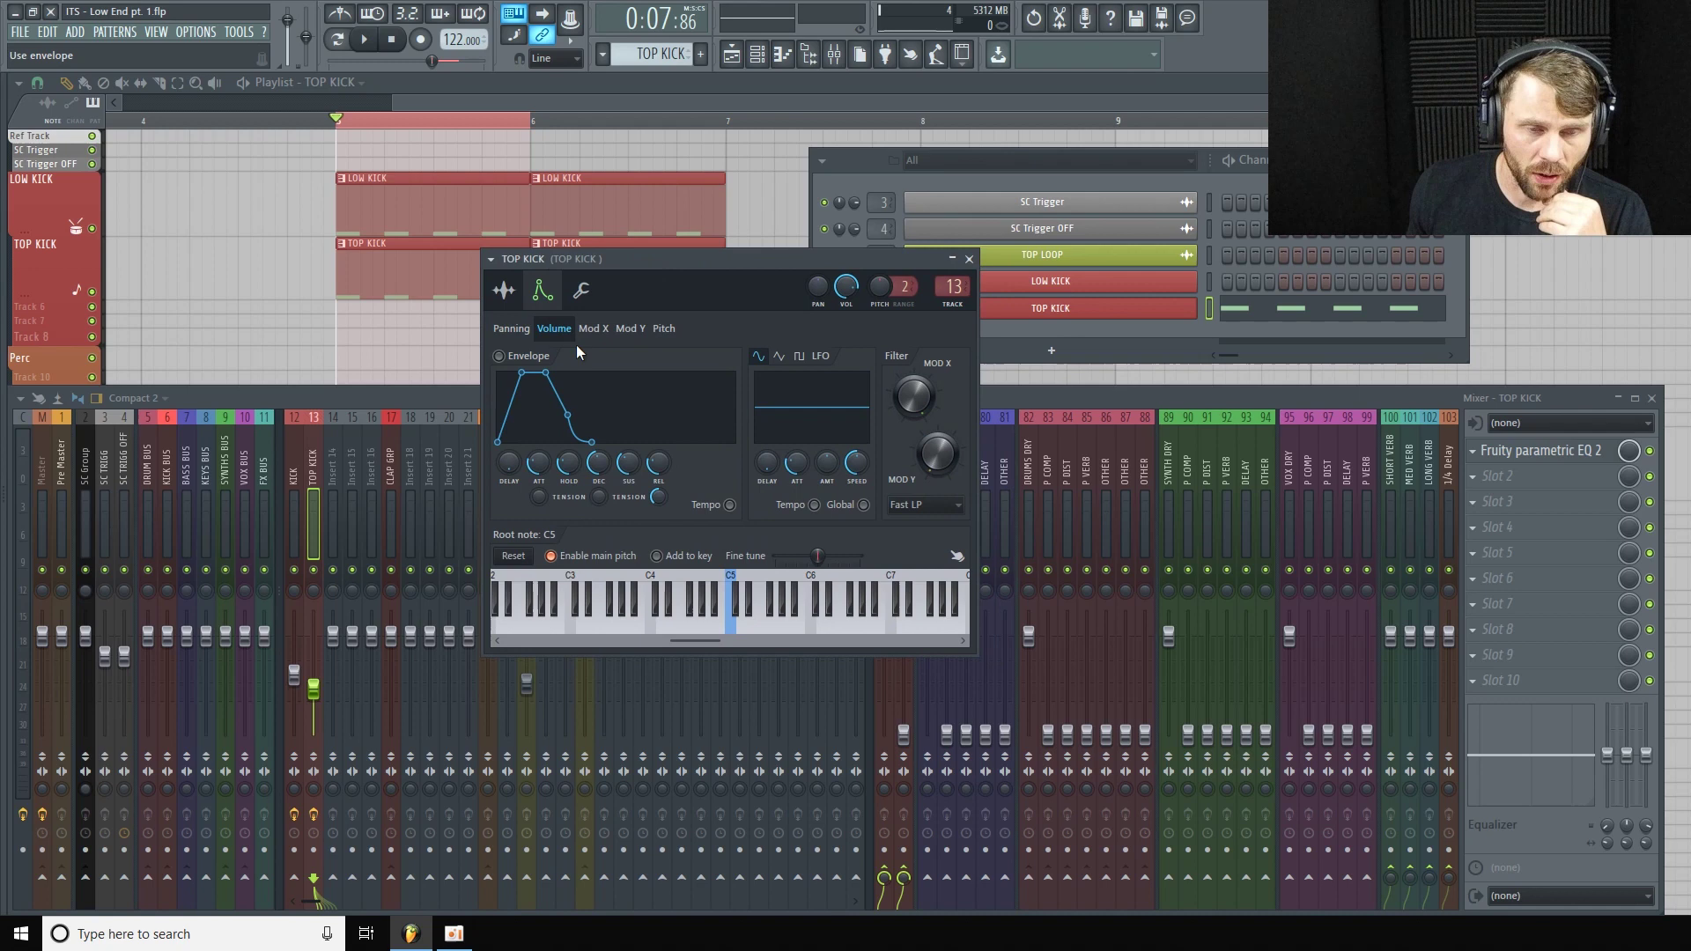
pyautogui.click(505, 299)
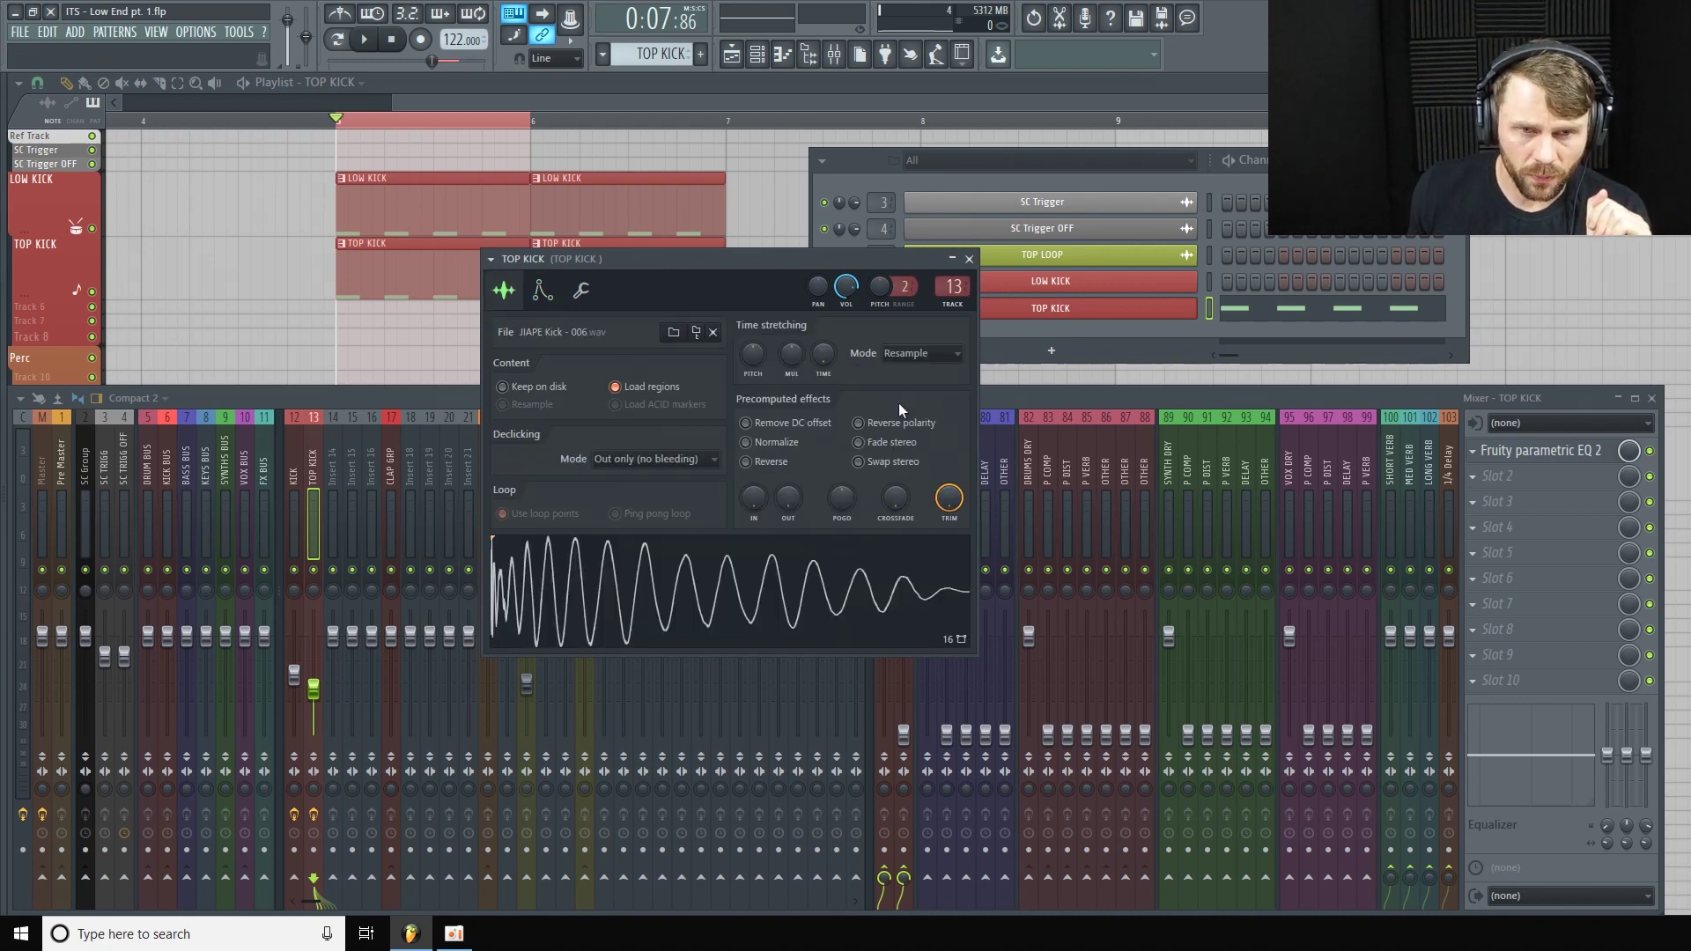
pyautogui.moveTo(816, 266); pyautogui.dragTo(762, 251)
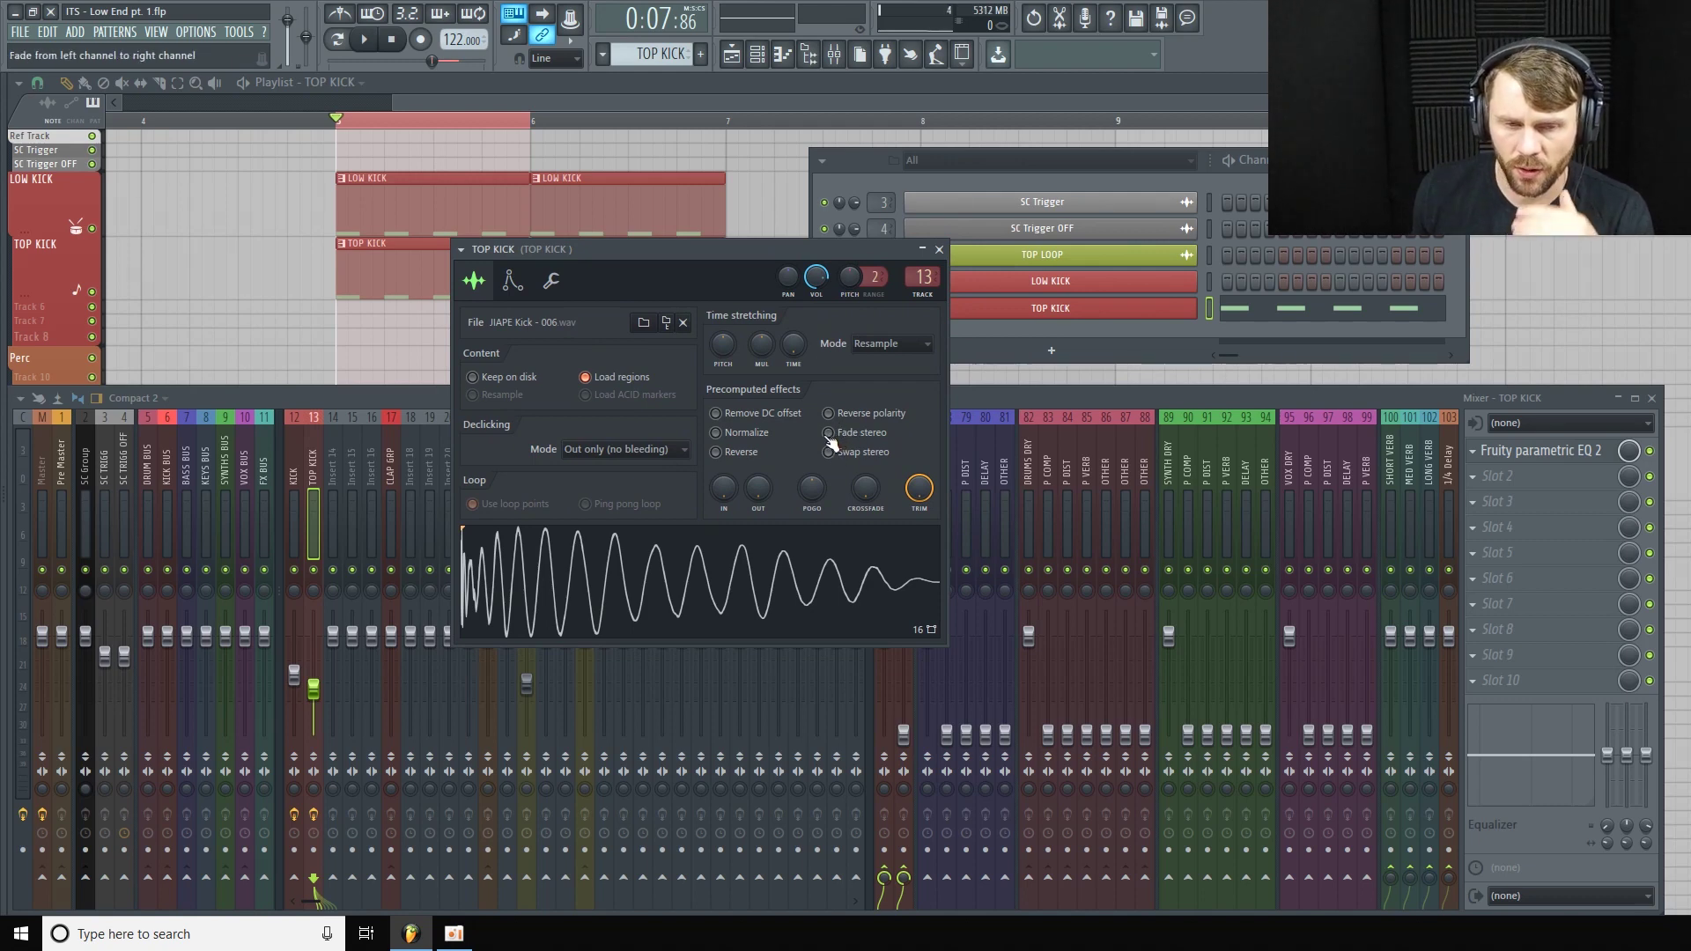
pyautogui.moveTo(816, 247); pyautogui.dragTo(797, 242)
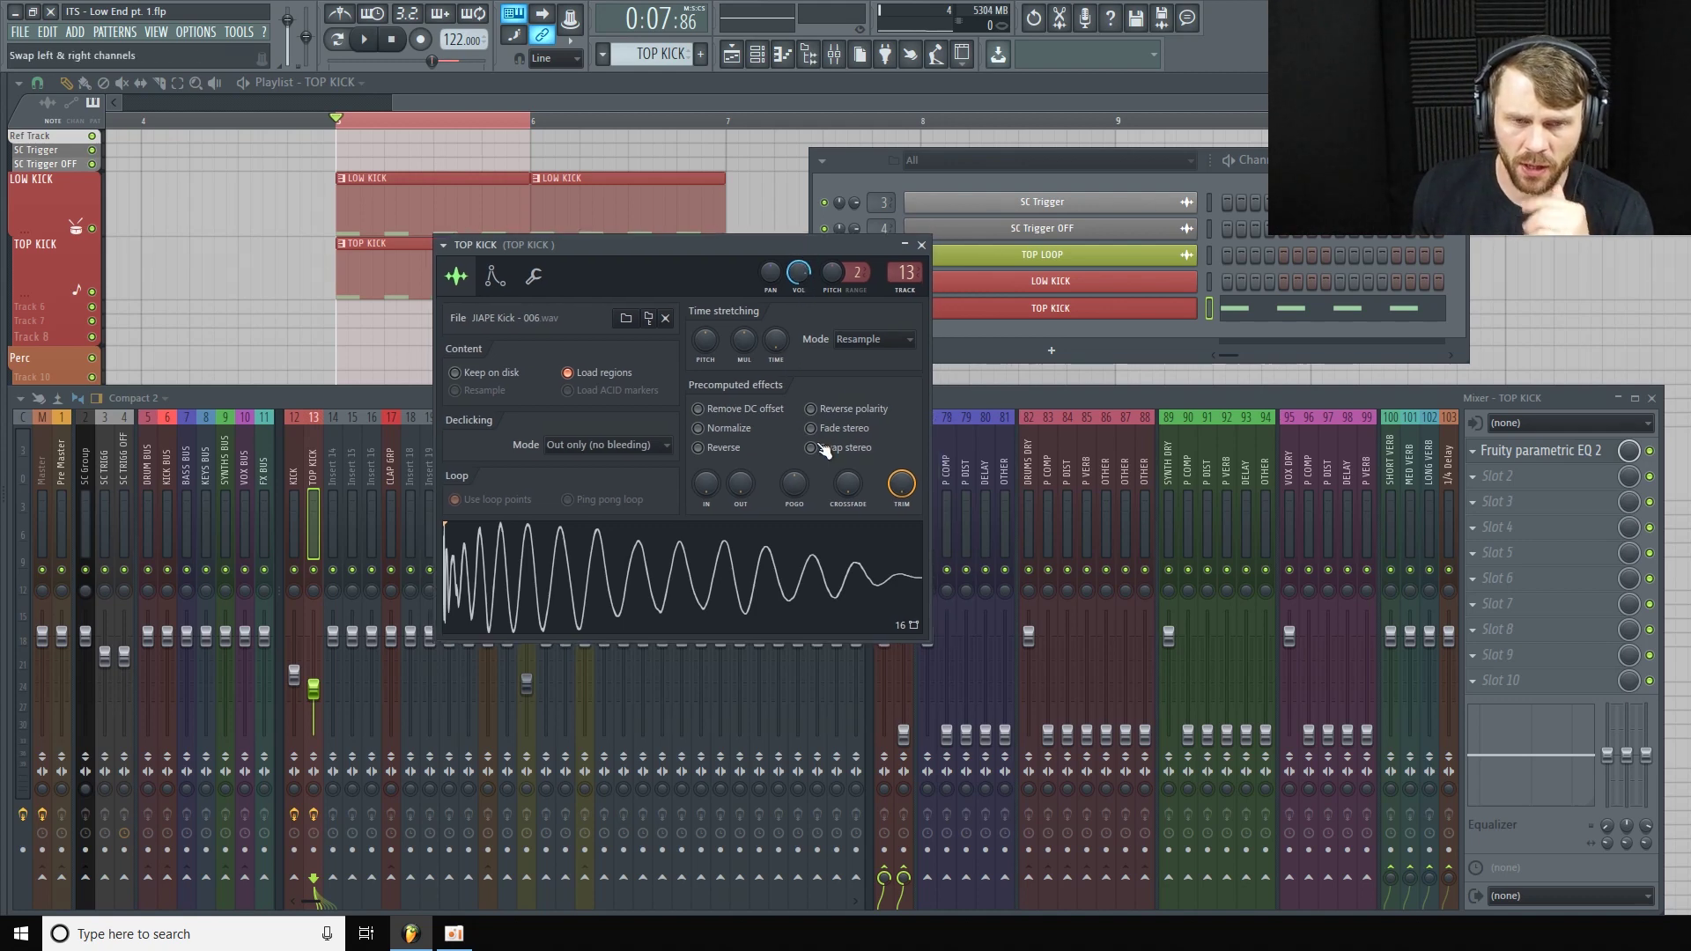
# Toggle Reverse polarity on the TOP KICK sample repeatedly, stopped and during playback, to compare its phase against LOW KICK, leaving it off.
pyautogui.click(811, 410)
pyautogui.click(813, 412)
pyautogui.click(814, 413)
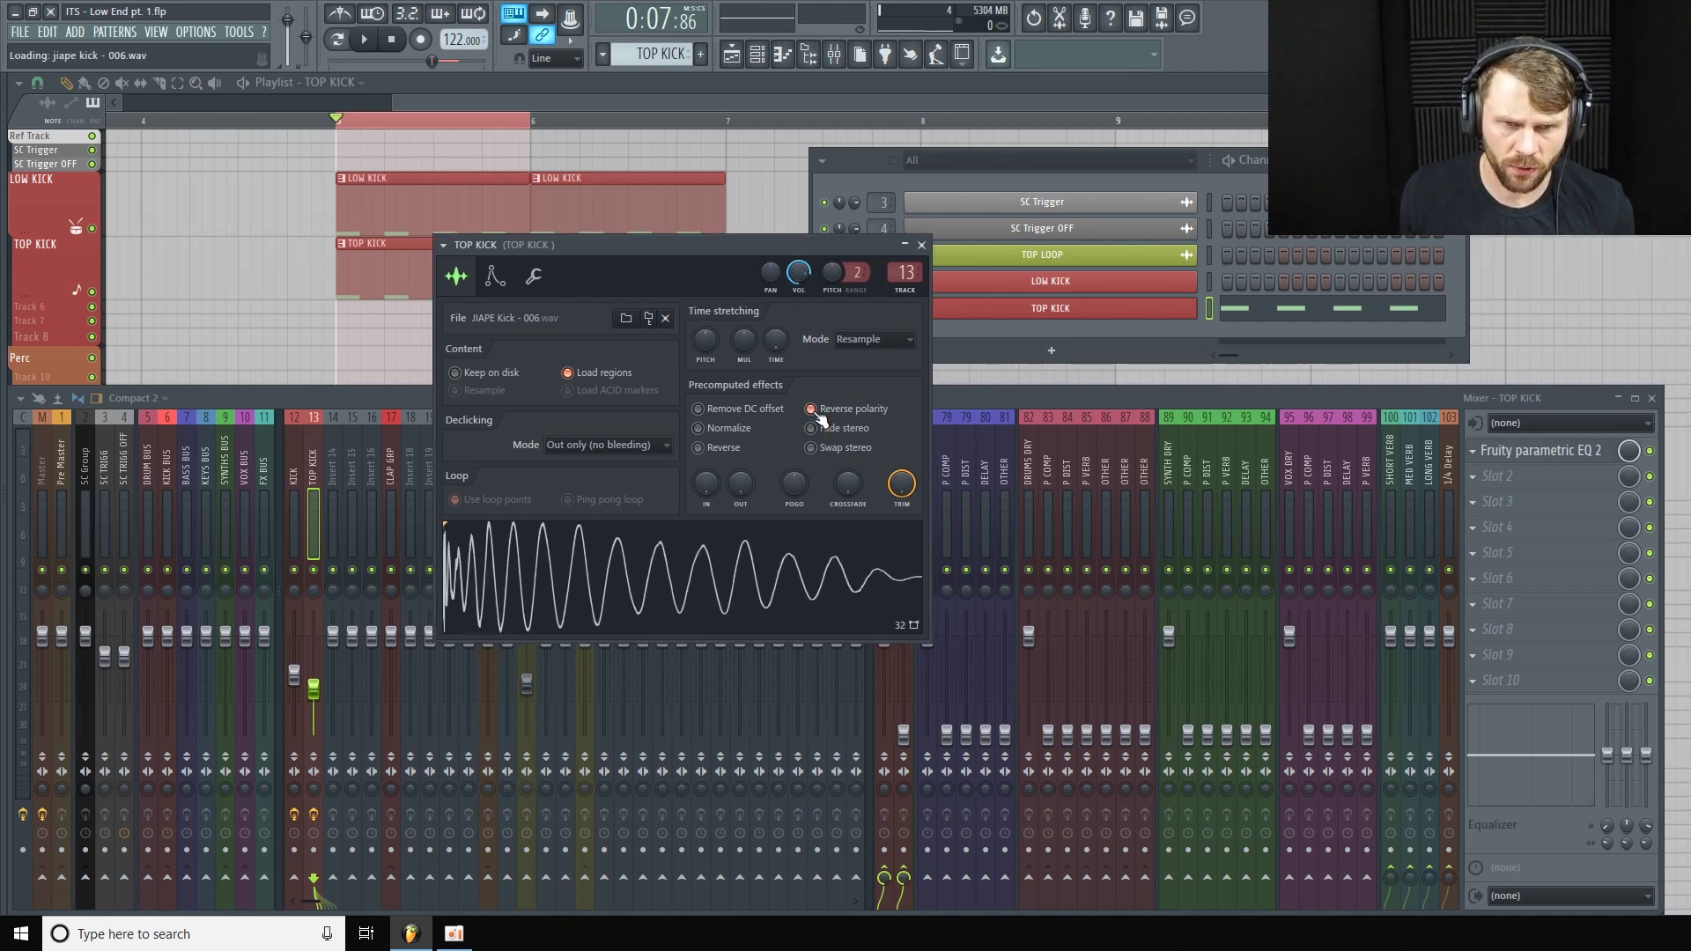
pyautogui.click(815, 414)
pyautogui.click(816, 415)
pyautogui.click(816, 414)
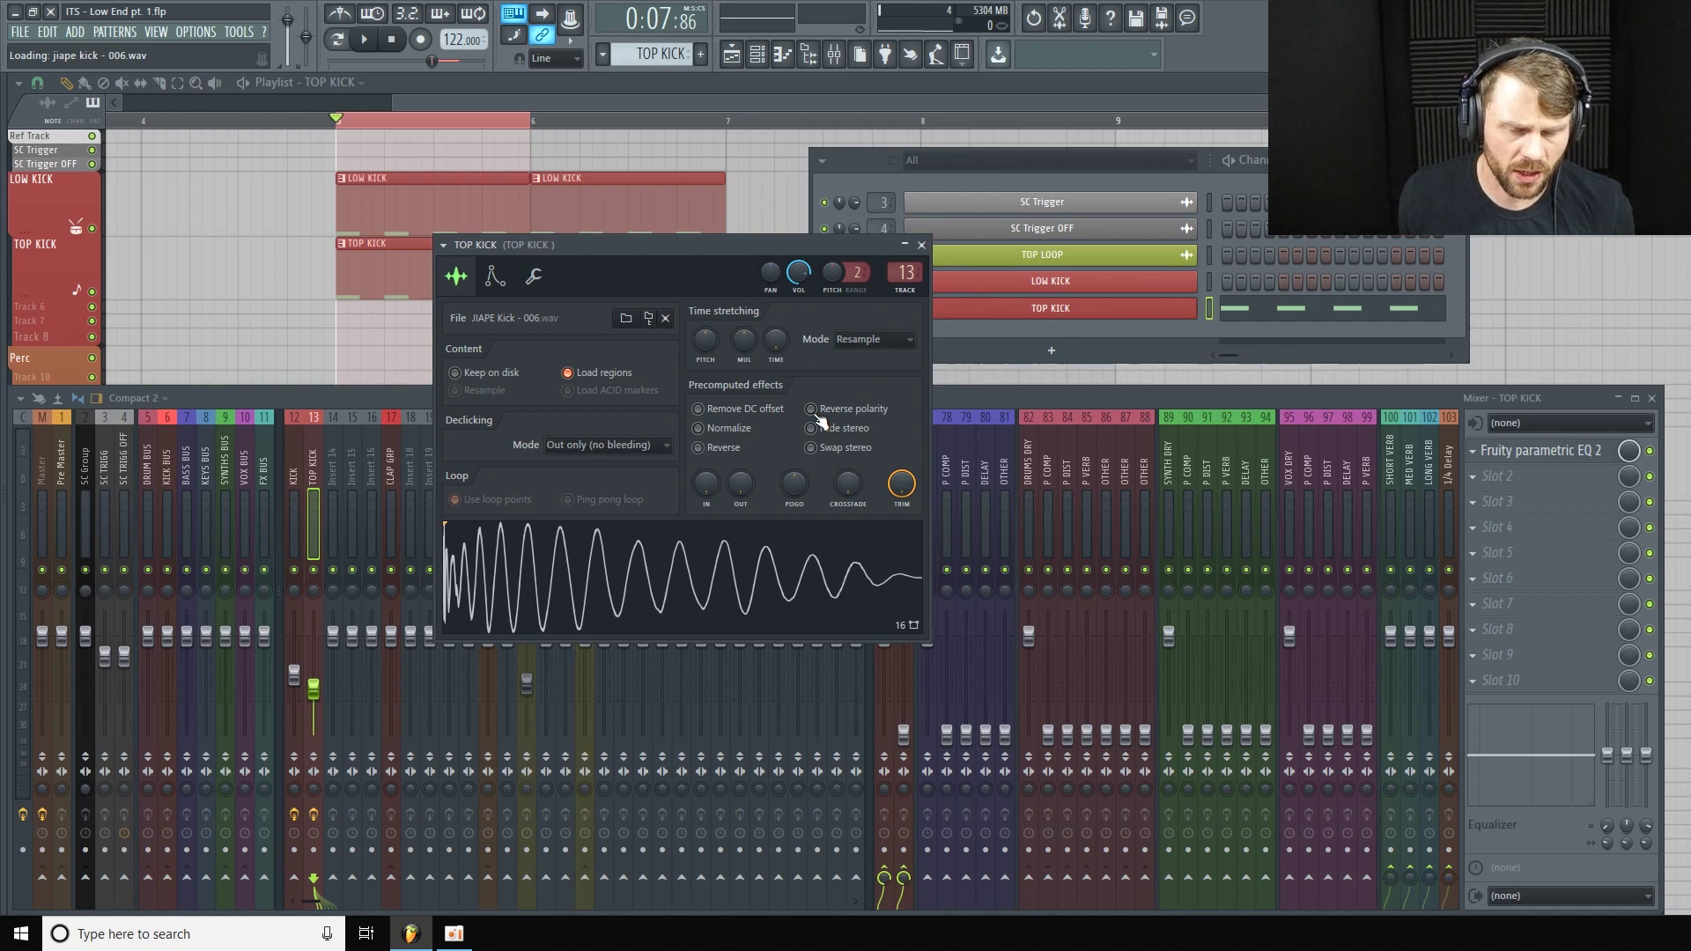
pyautogui.press('space')
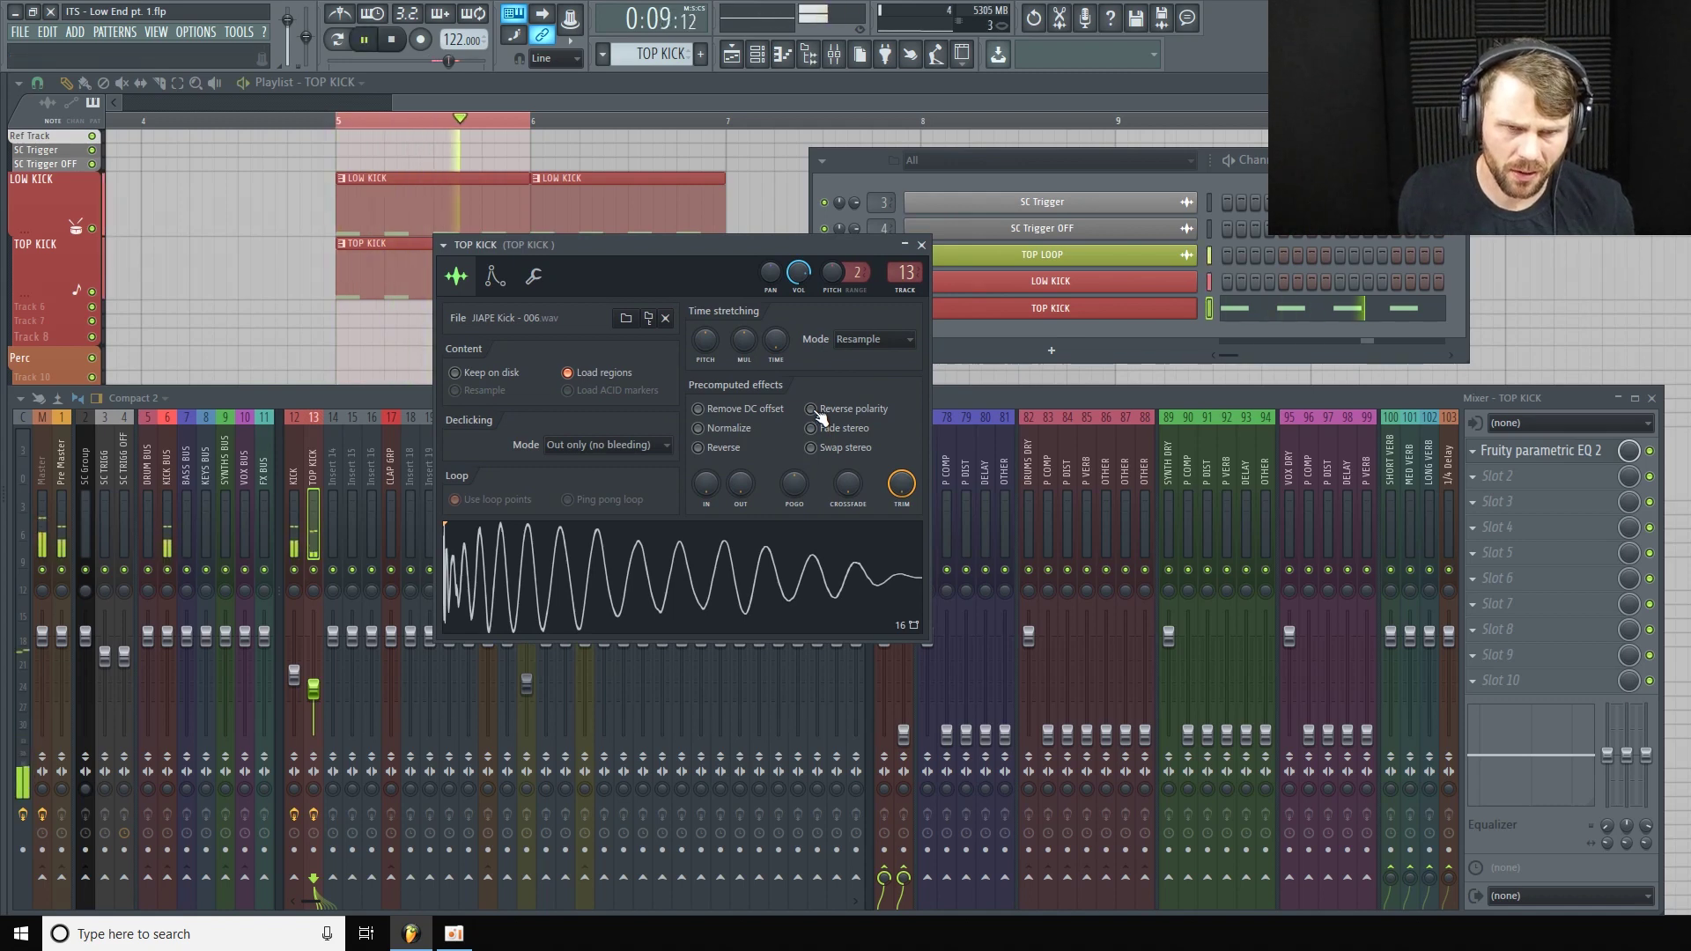
pyautogui.click(816, 415)
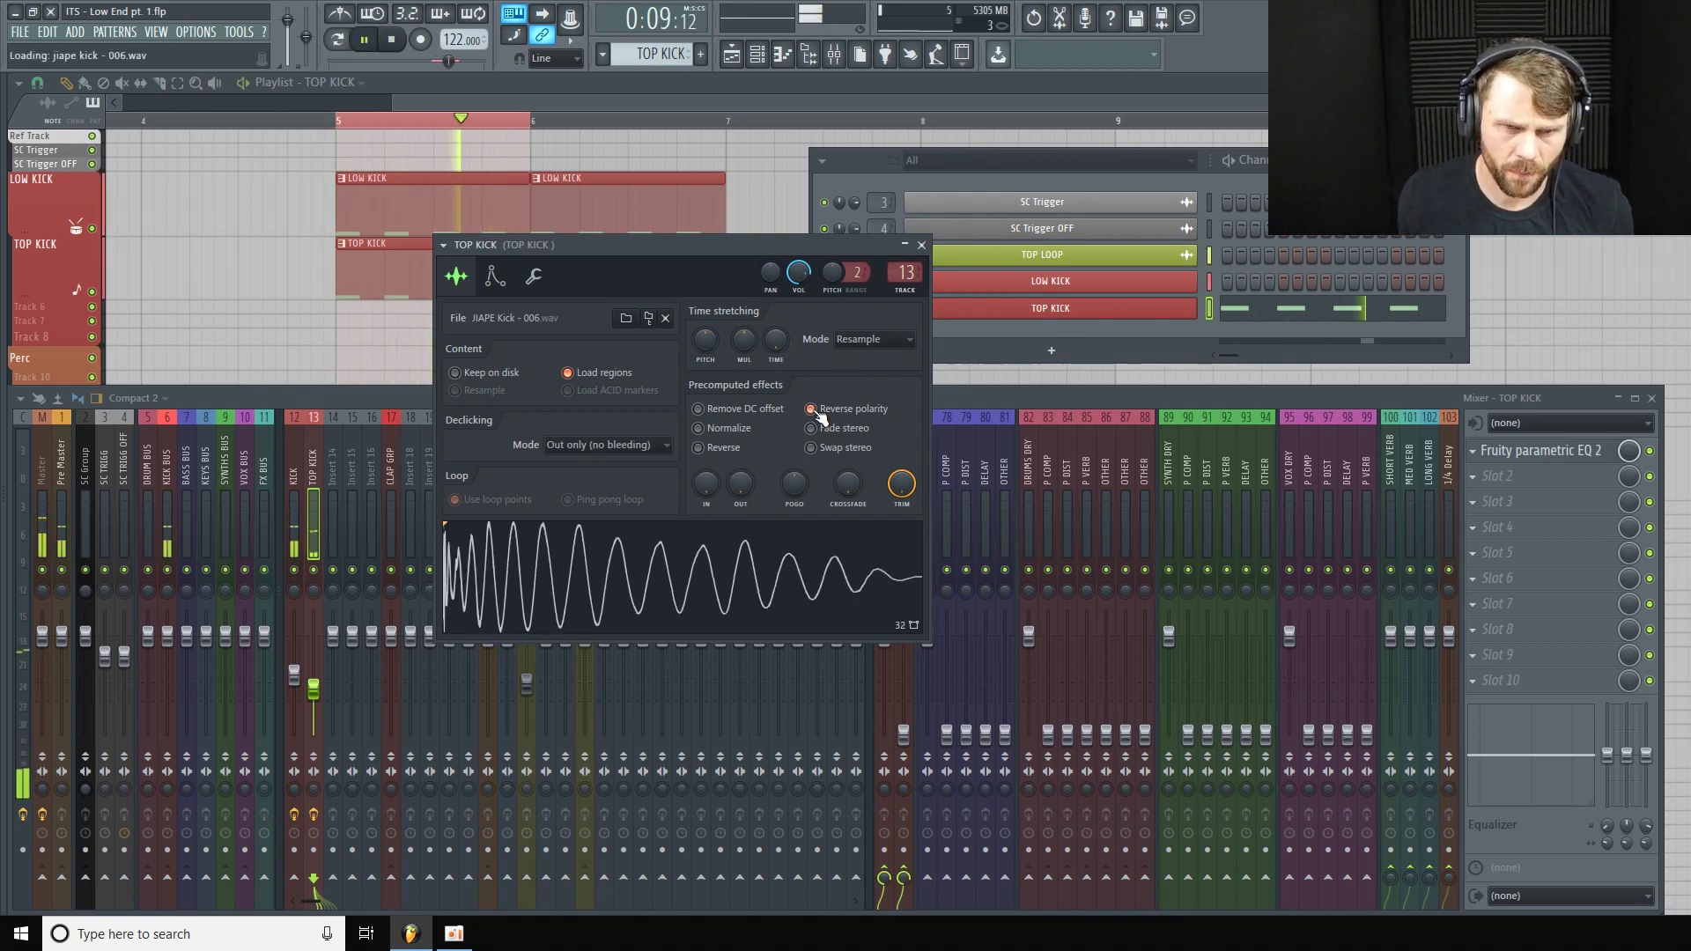
pyautogui.click(816, 414)
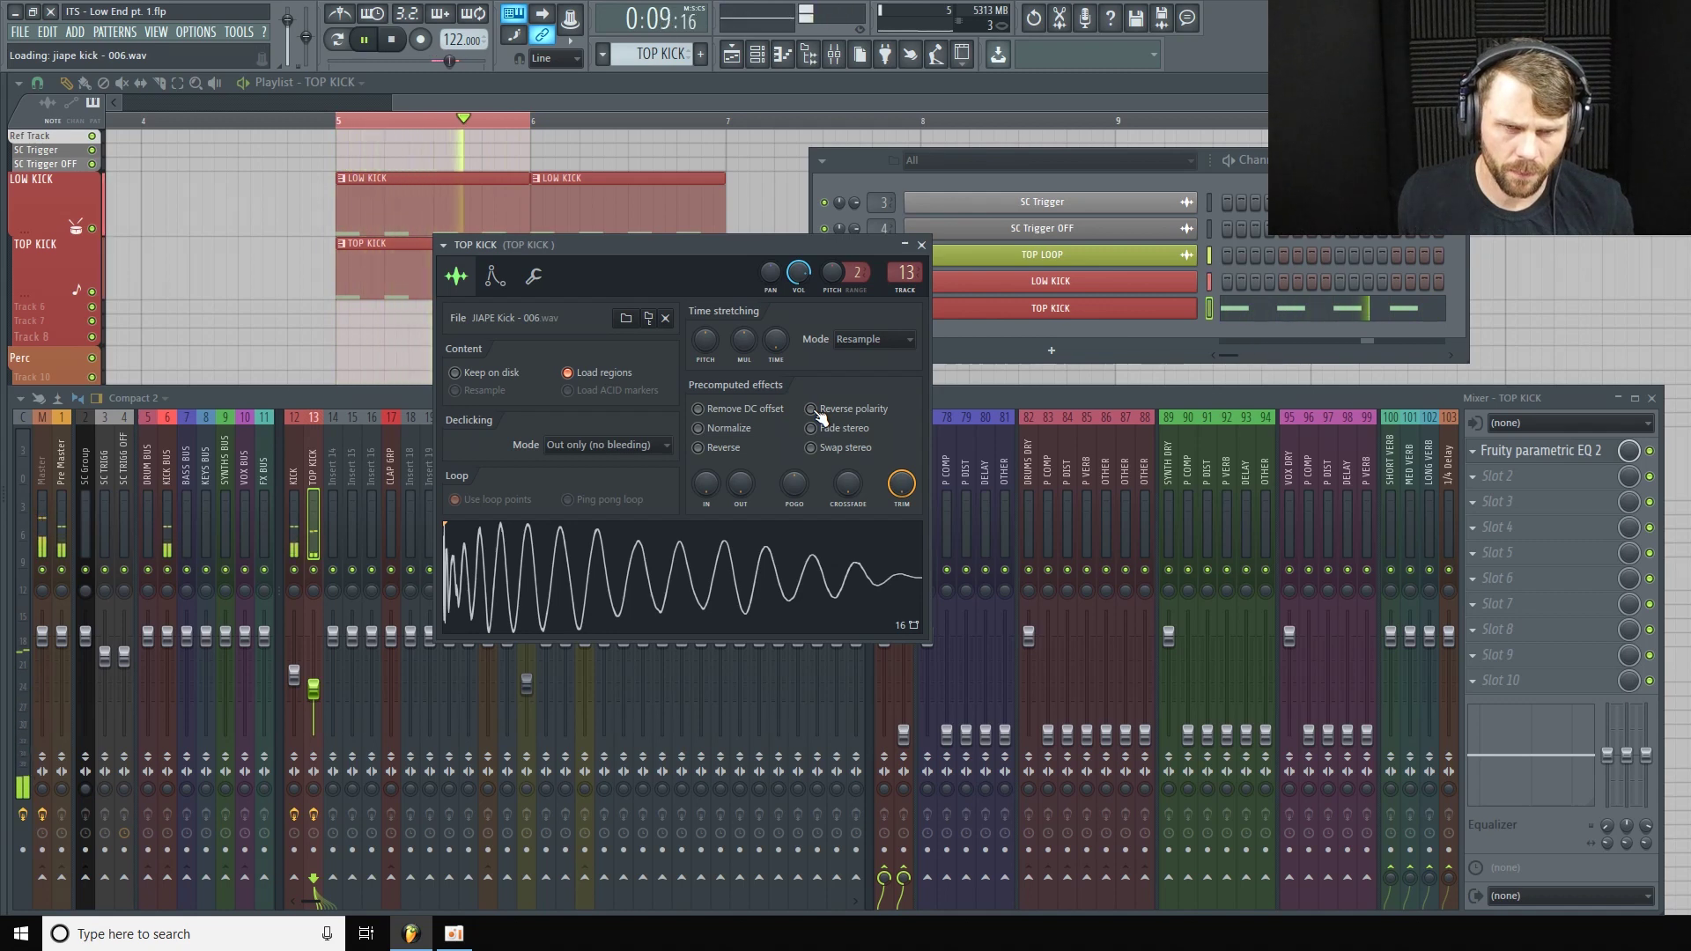
pyautogui.click(816, 411)
pyautogui.click(816, 412)
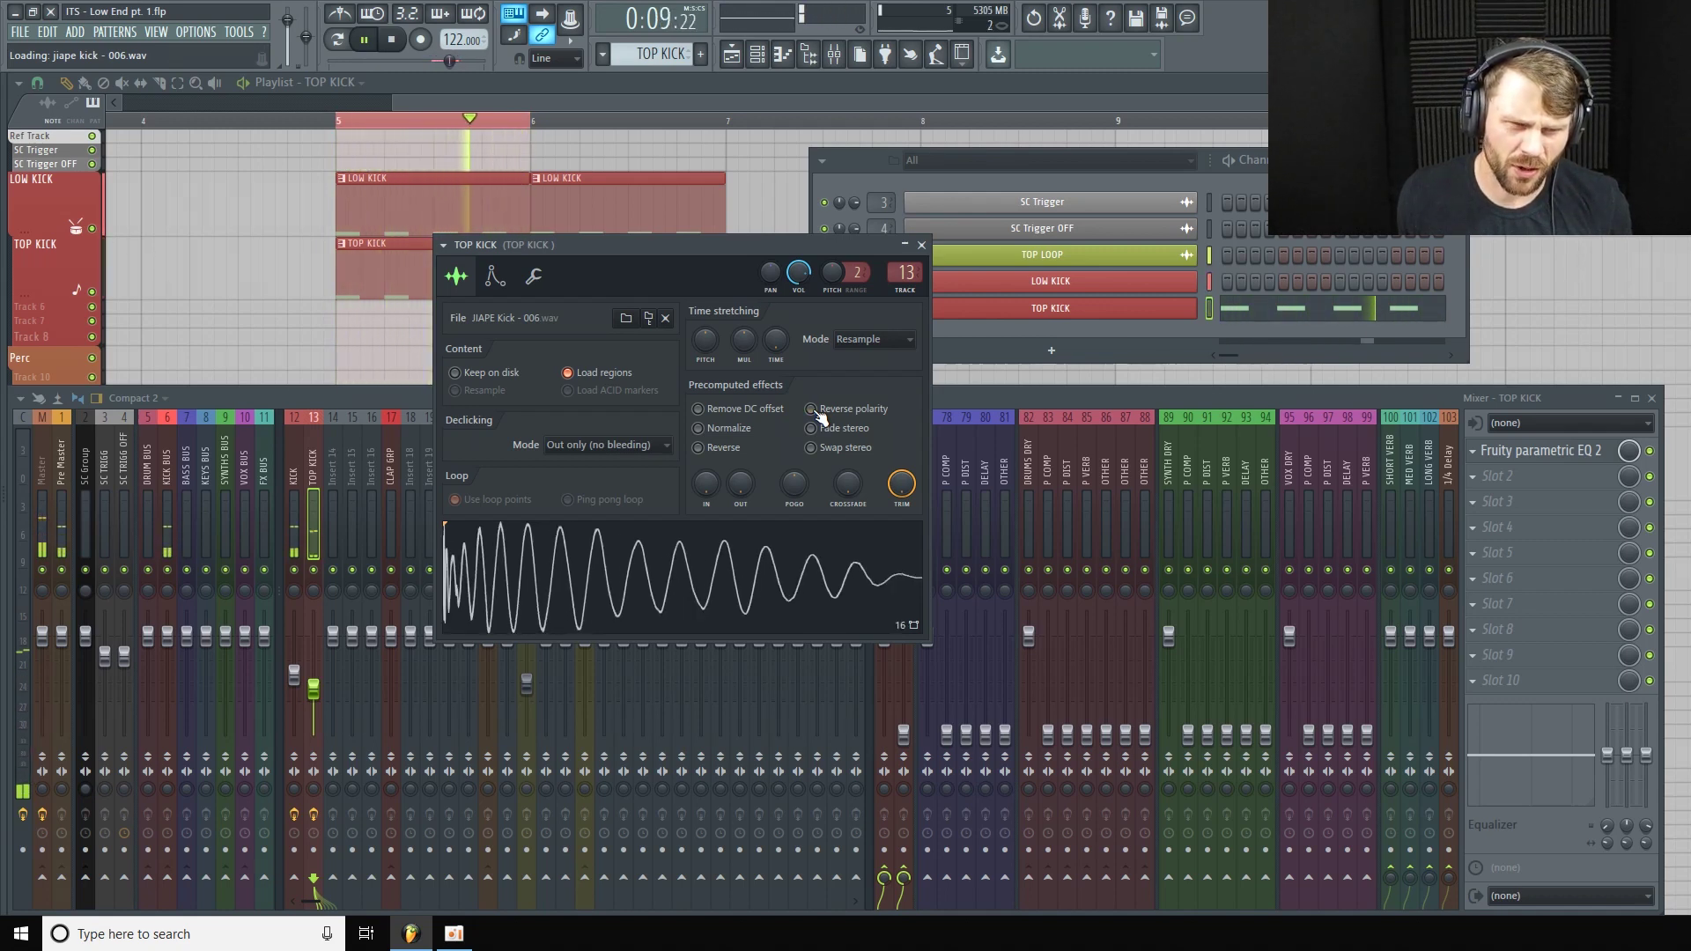
pyautogui.click(817, 411)
pyautogui.click(816, 411)
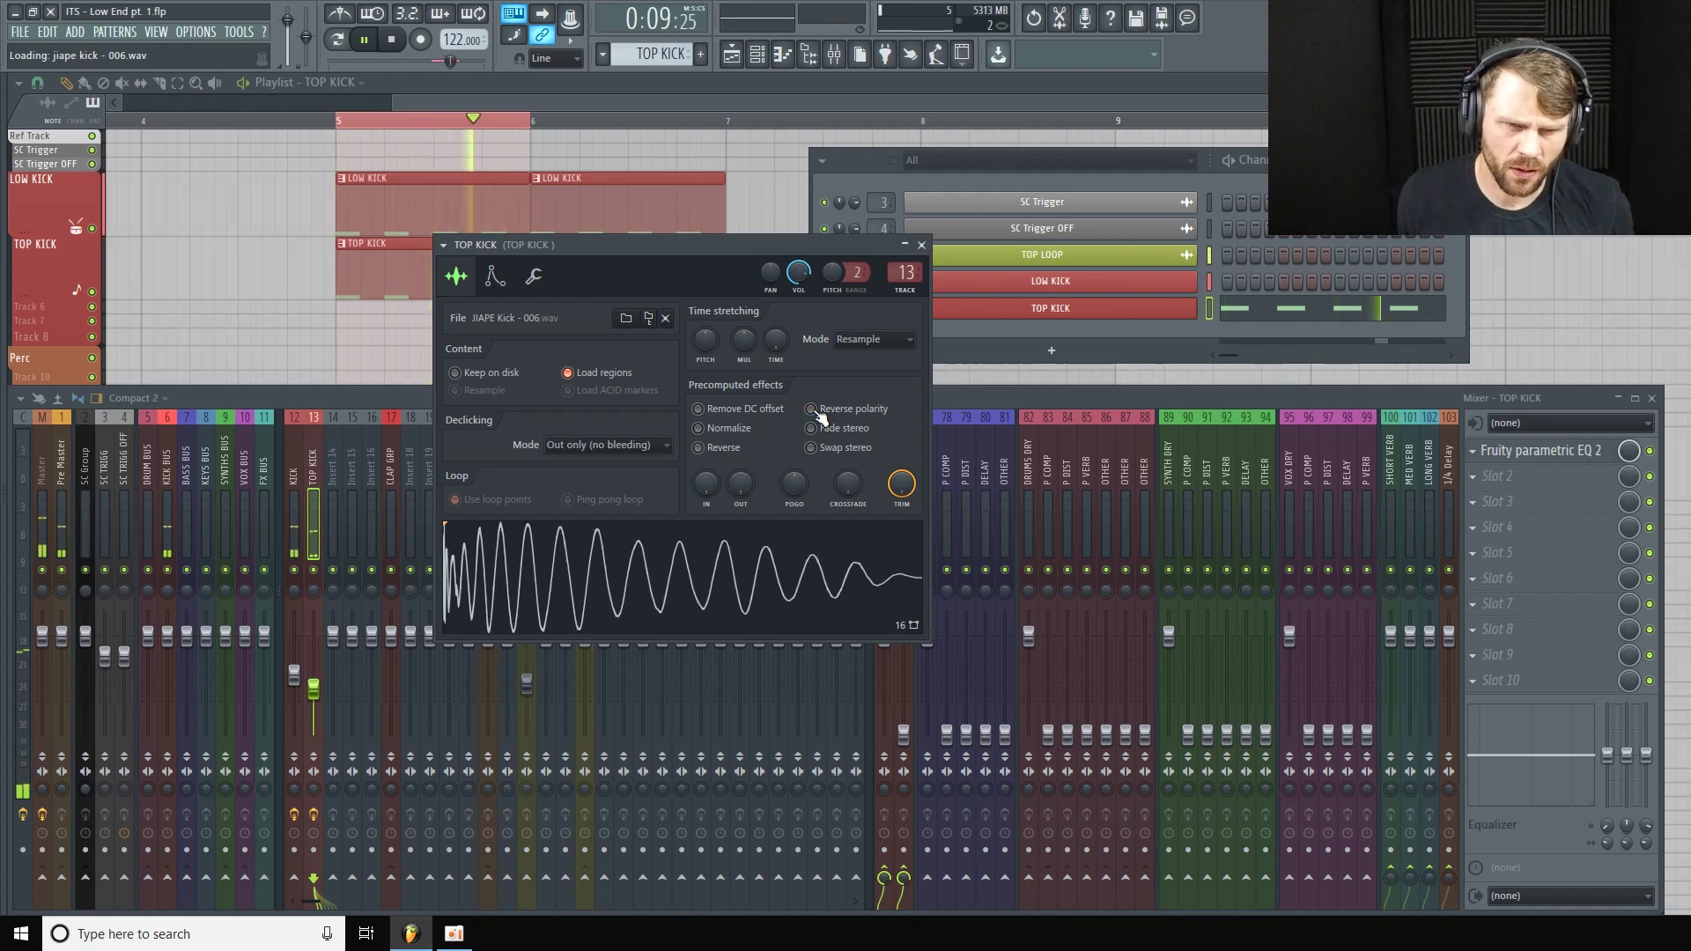
pyautogui.press('space')
# Enable the Volume envelope in TOP KICK's sampler settings.
pyautogui.click(495, 276)
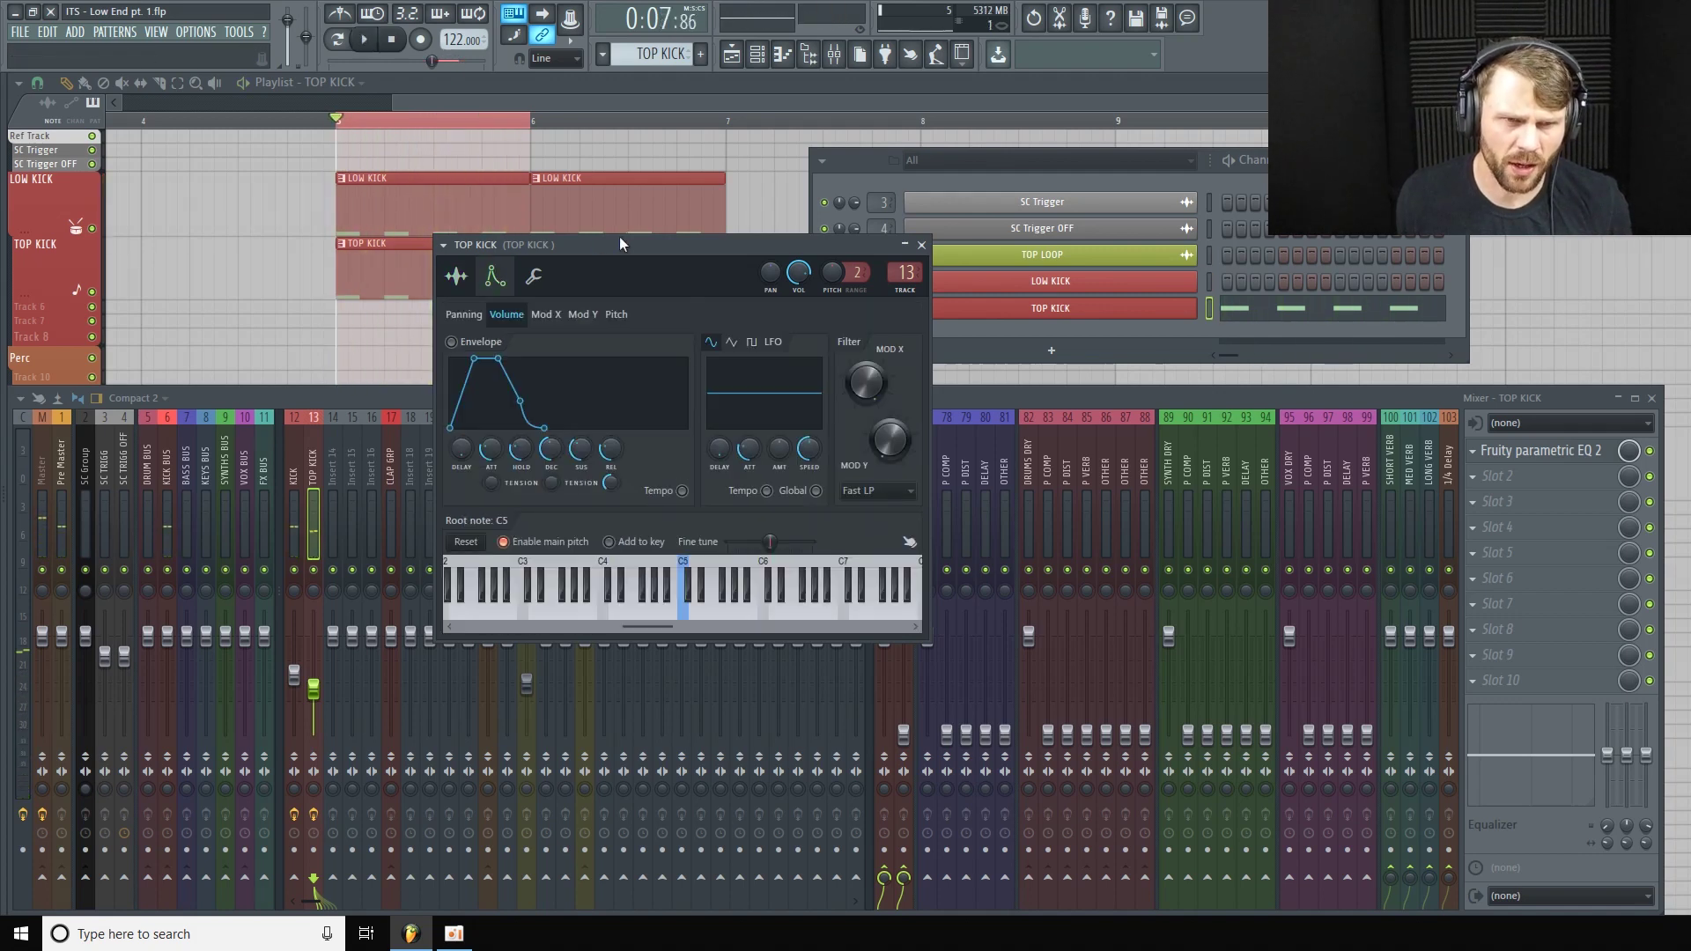
pyautogui.moveTo(620, 240); pyautogui.dragTo(782, 247)
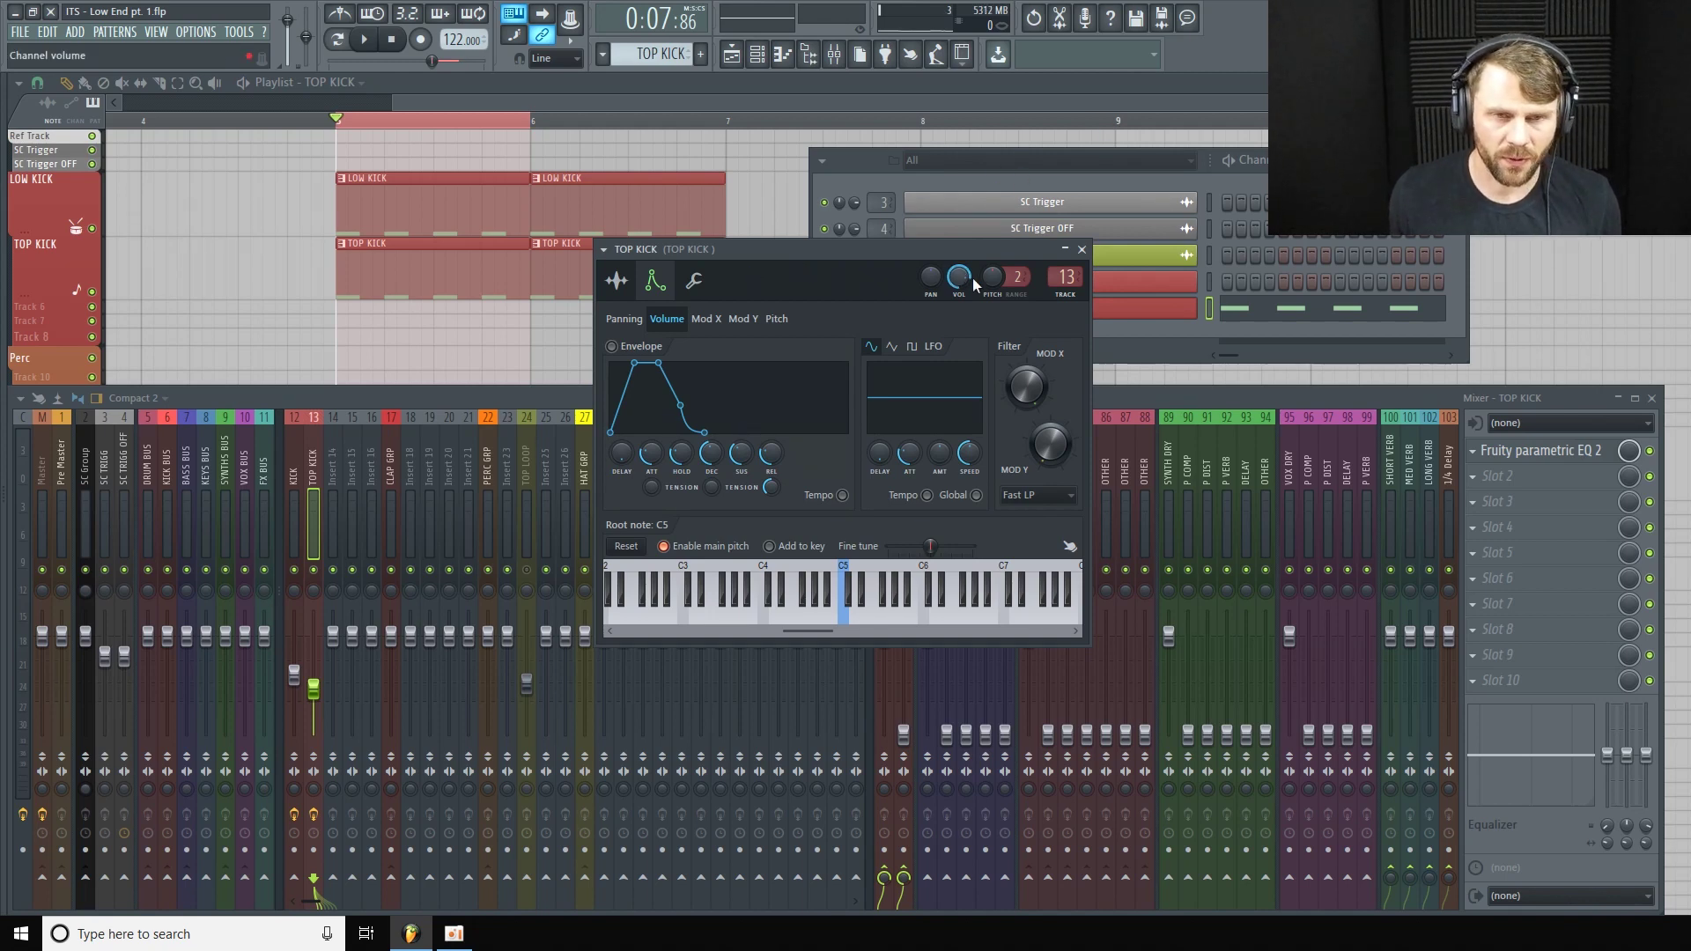
pyautogui.moveTo(922, 256); pyautogui.dragTo(721, 245)
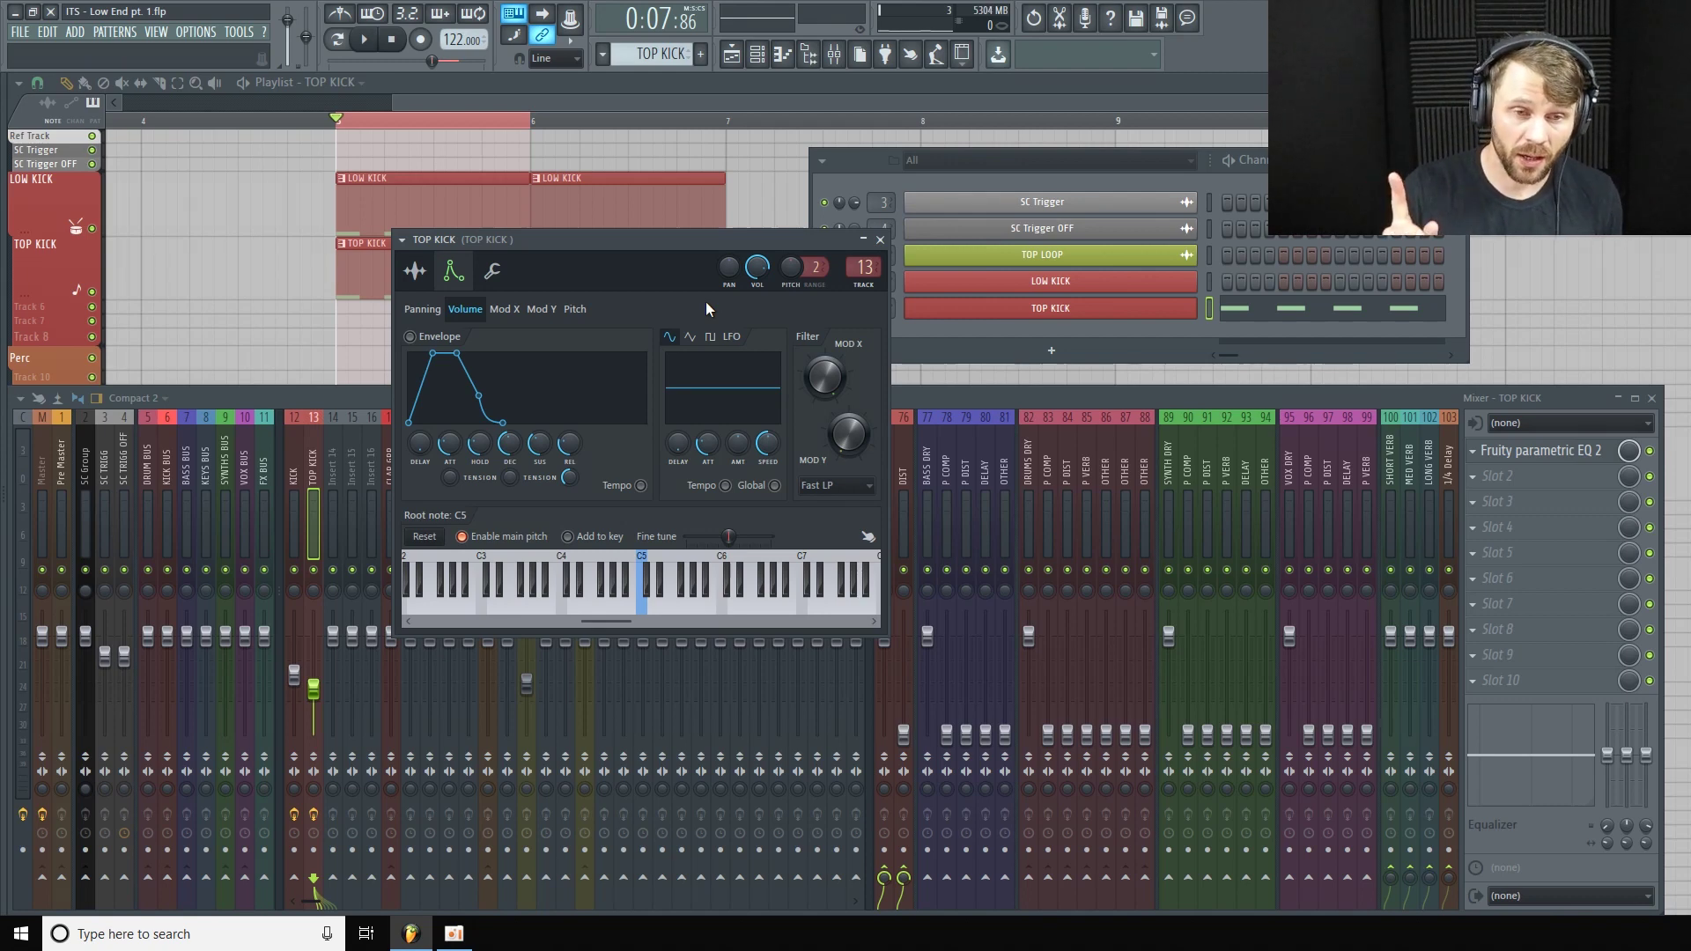
pyautogui.moveTo(611, 245); pyautogui.dragTo(801, 225)
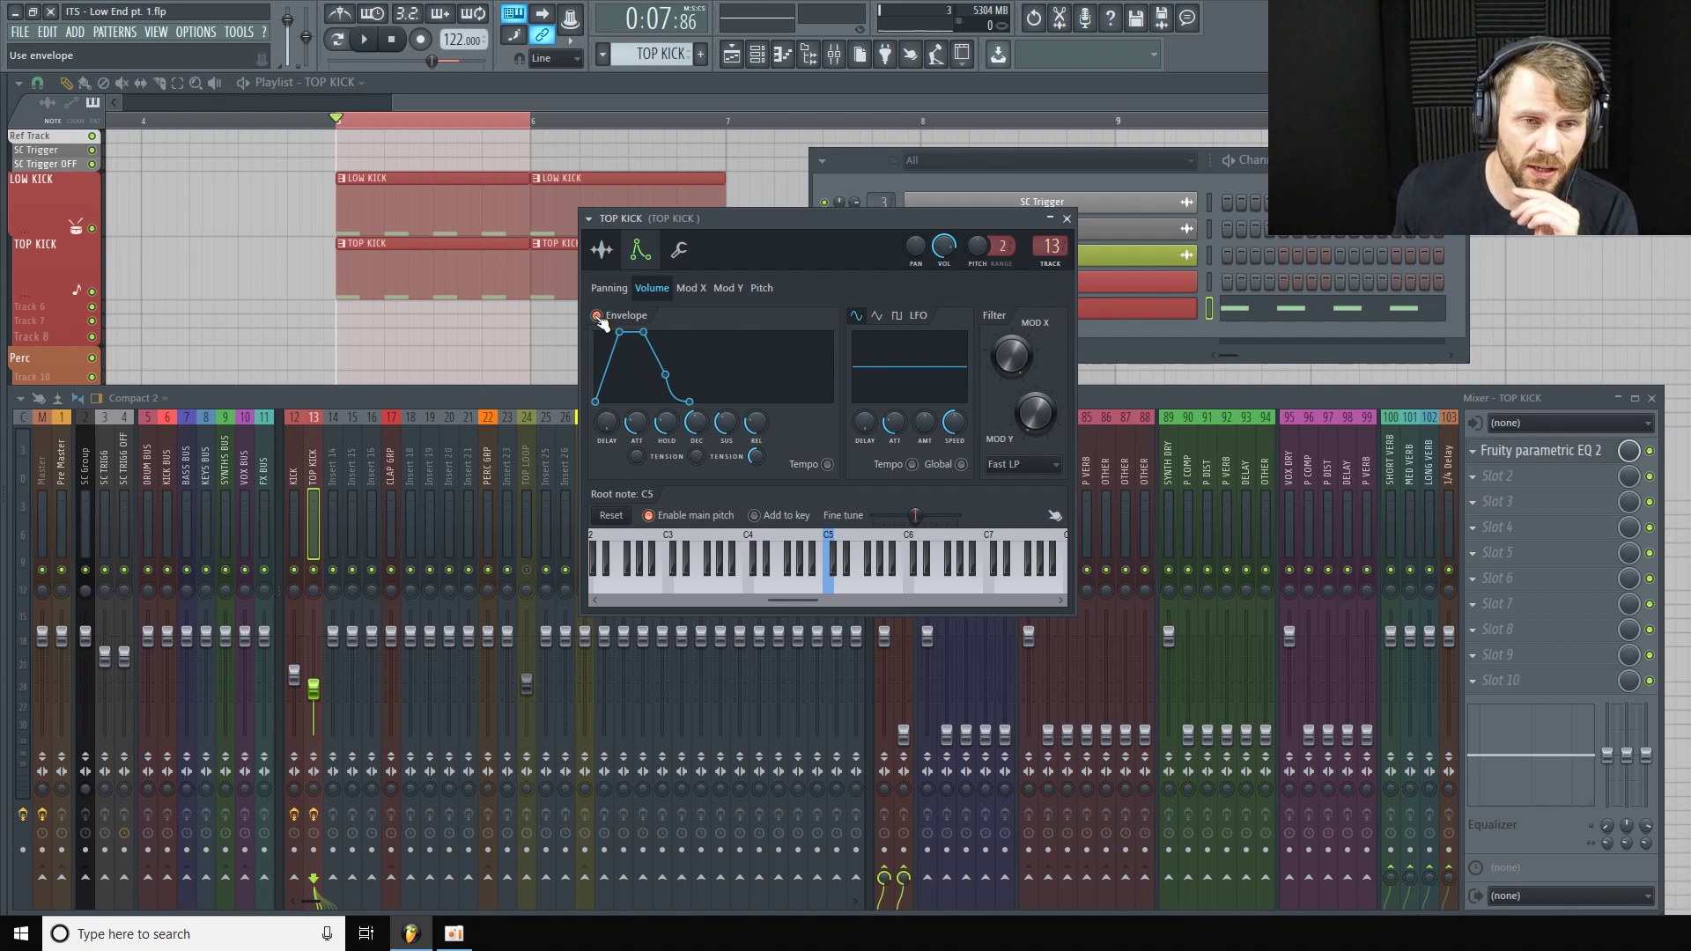
# Zero the attack, hold, sustain and release of TOP KICK's volume envelope, and set a short decay while the loop plays.
pyautogui.moveTo(795, 226); pyautogui.dragTo(803, 213)
pyautogui.moveTo(644, 409); pyautogui.dragTo(703, 436)
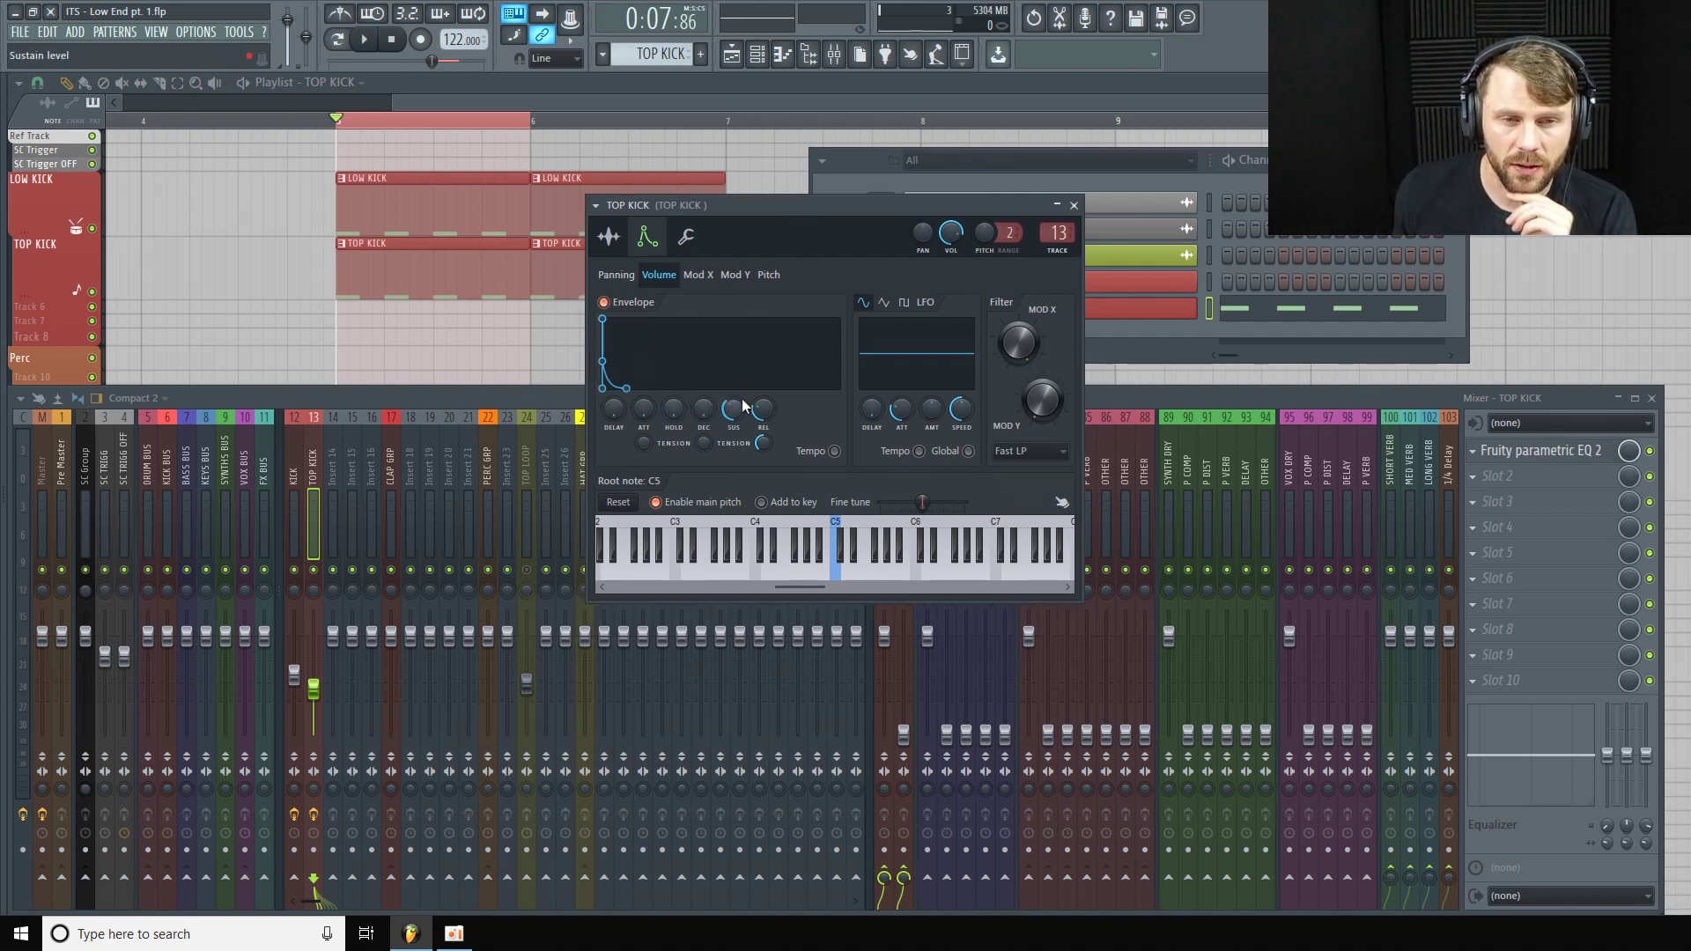
pyautogui.moveTo(766, 219); pyautogui.dragTo(741, 192)
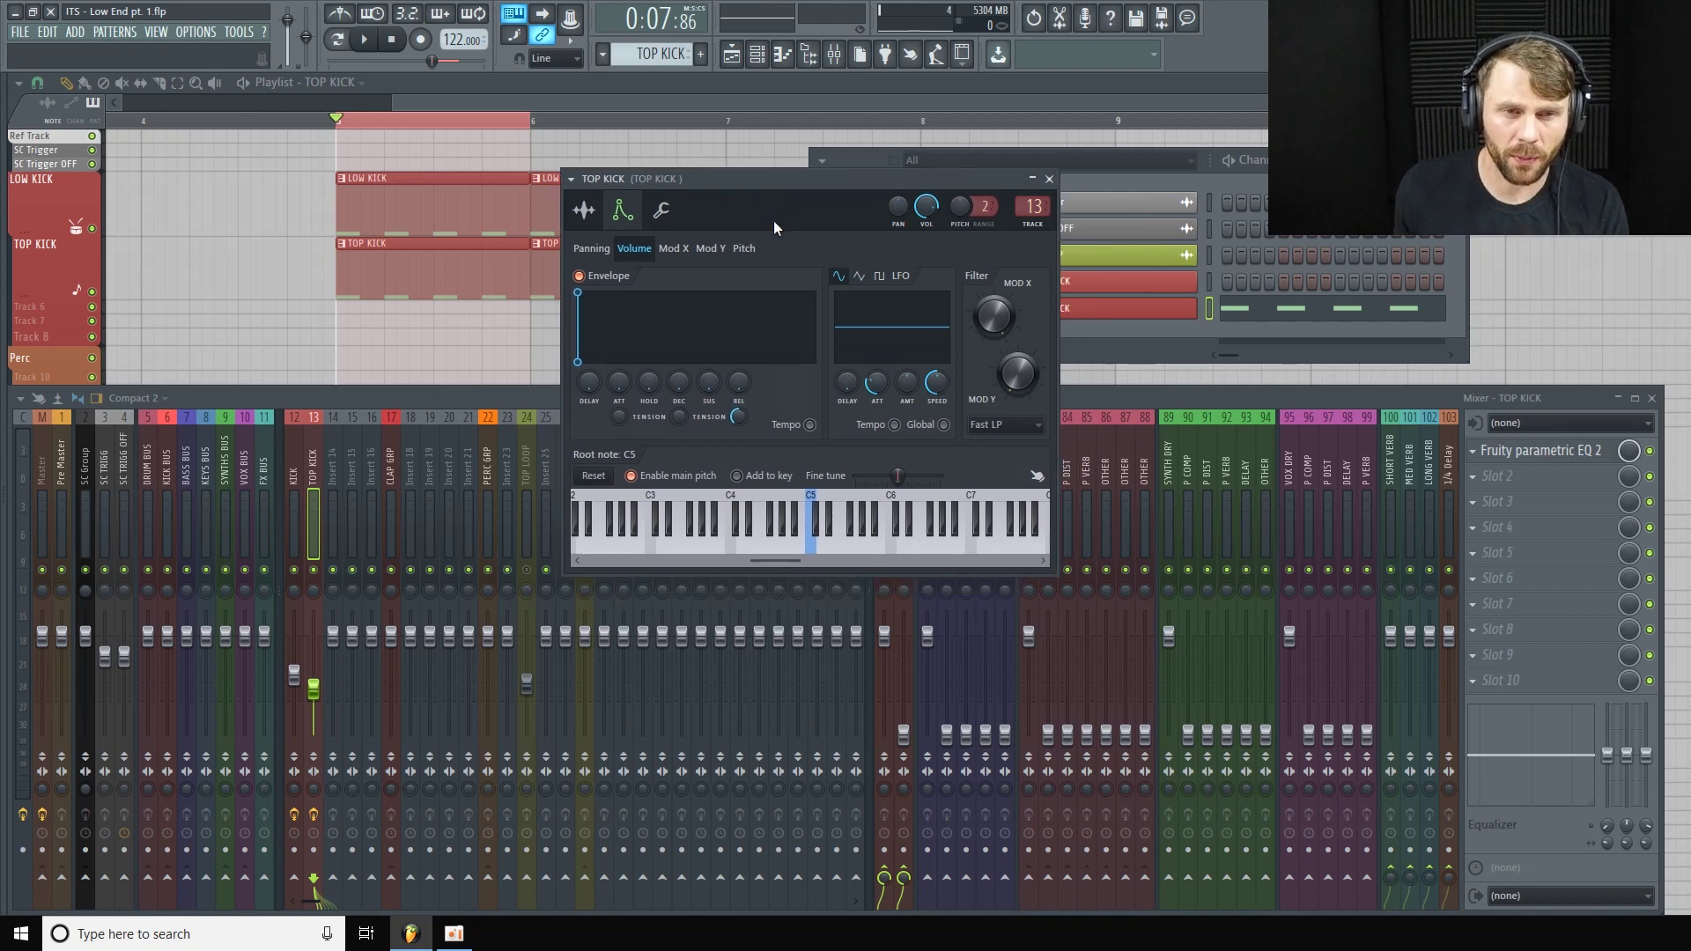
pyautogui.press('space')
pyautogui.moveTo(686, 409); pyautogui.dragTo(685, 410)
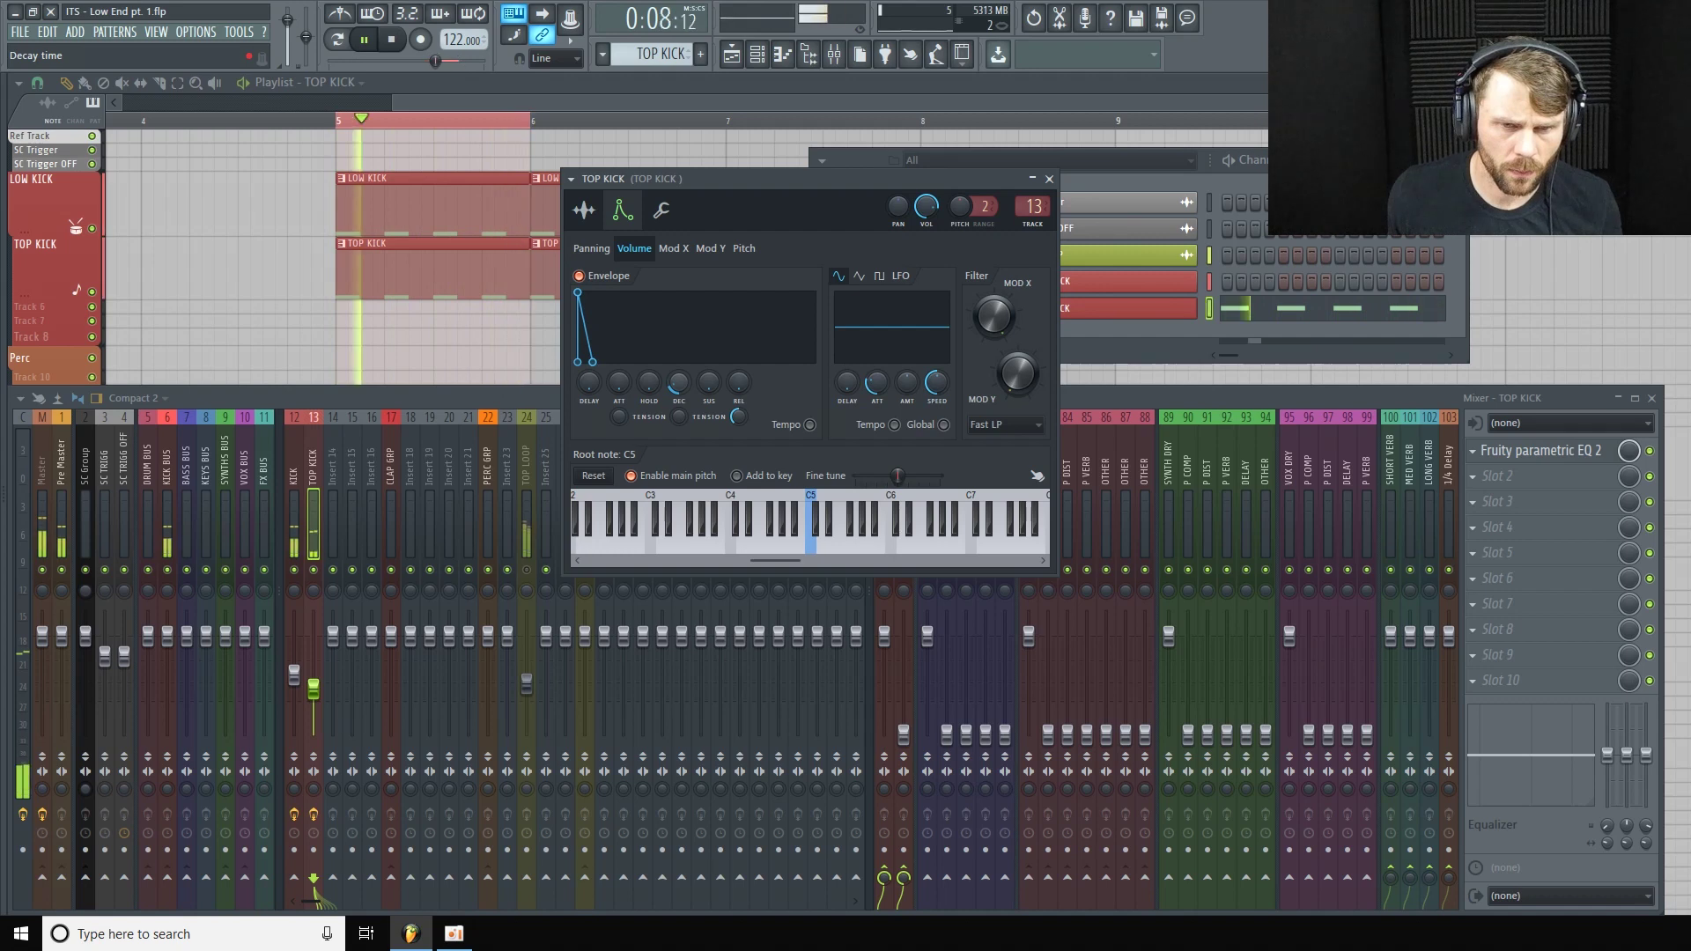
# Unmute the TOP LOOP mixer track and lower its level slightly to about -13 dB.
pyautogui.click(527, 569)
pyautogui.moveTo(791, 182); pyautogui.dragTo(790, 177)
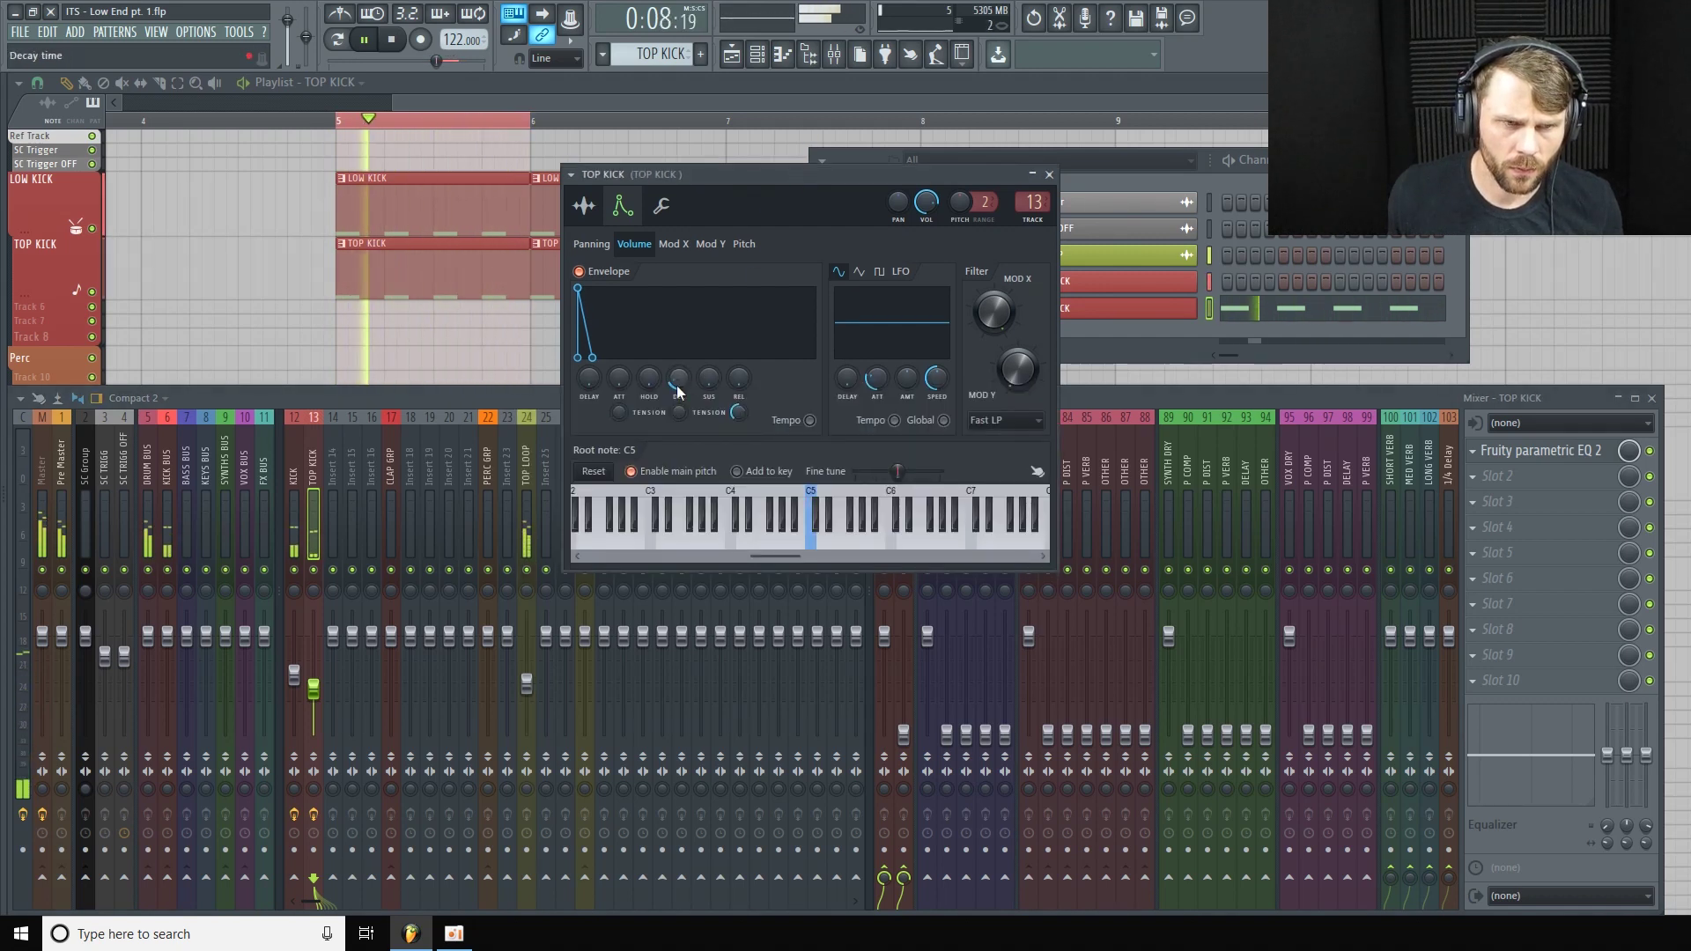
pyautogui.click(527, 684)
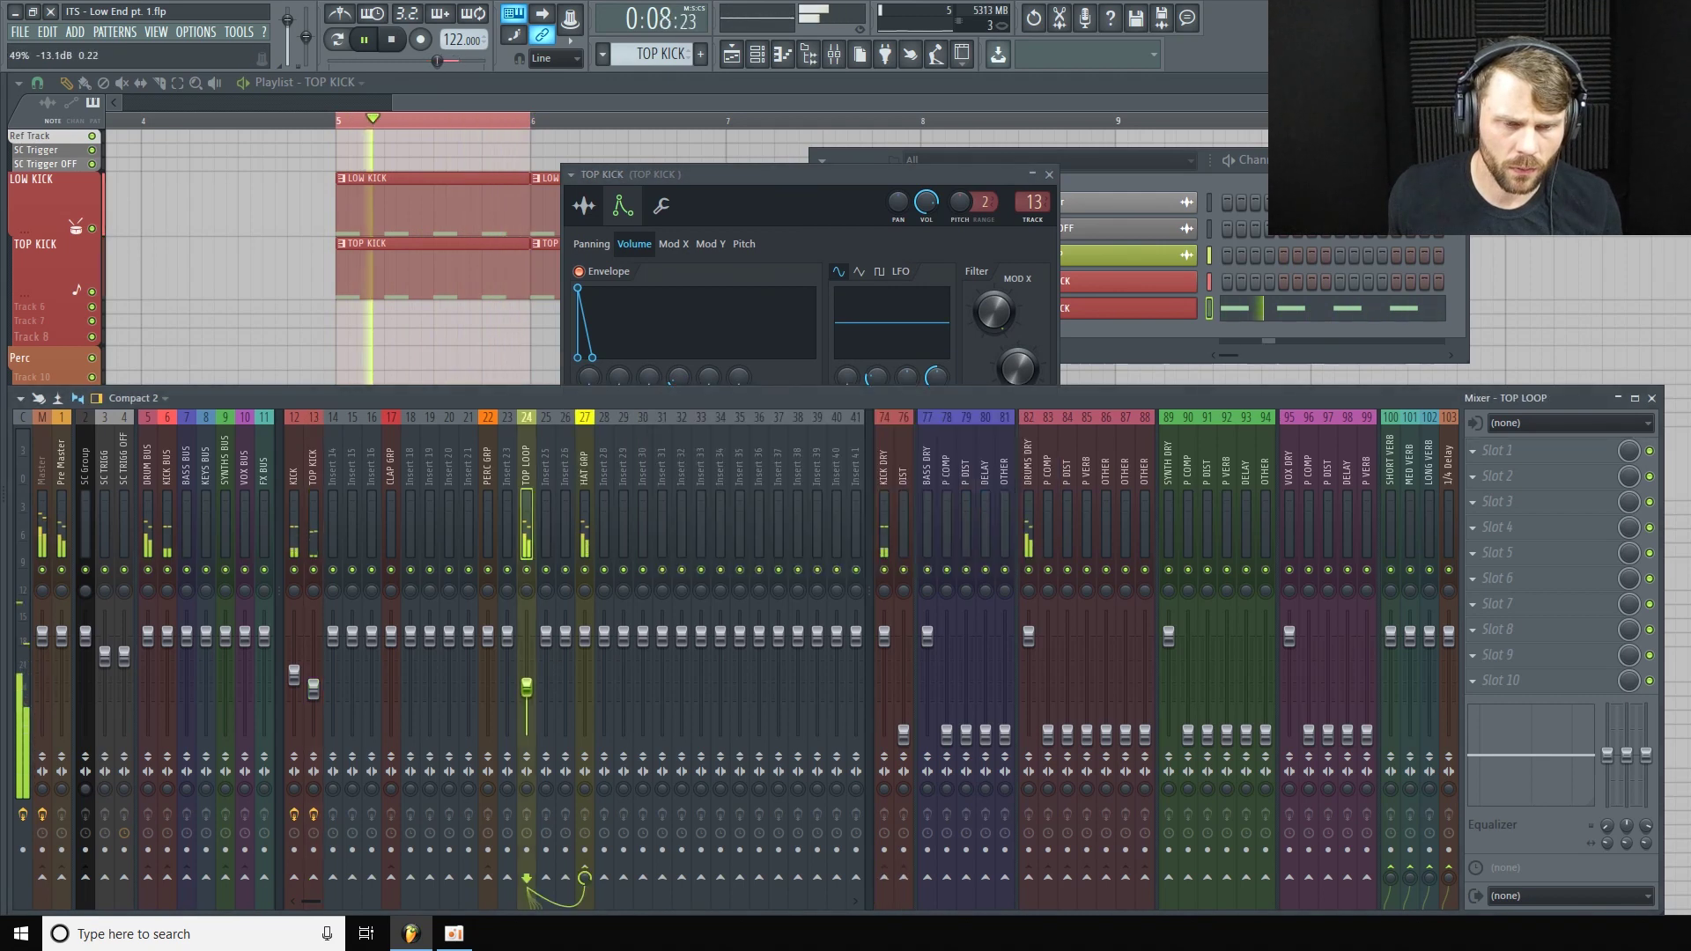
pyautogui.moveTo(800, 174); pyautogui.dragTo(800, 171)
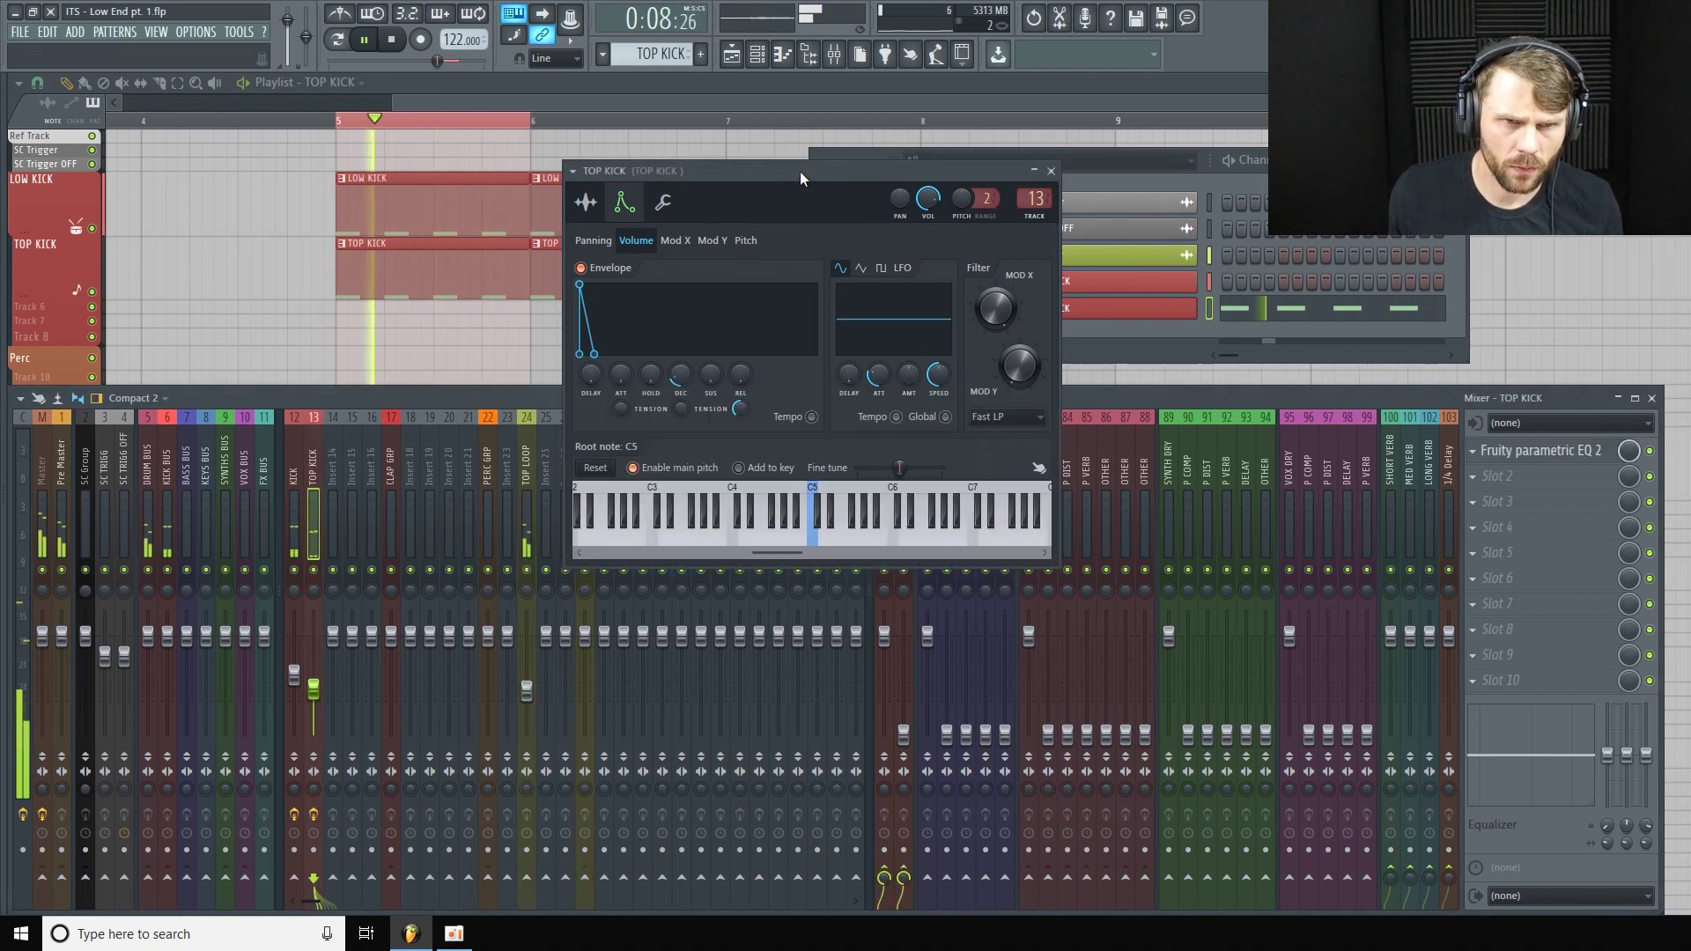
# Shorten TOP KICK's envelope decay time during playback, muting TOP LOOP to hear the kicks alone.
pyautogui.moveTo(681, 377)
pyautogui.mouseDown()
pyautogui.moveTo(681, 350)
pyautogui.moveTo(680, 405)
pyautogui.mouseUp()
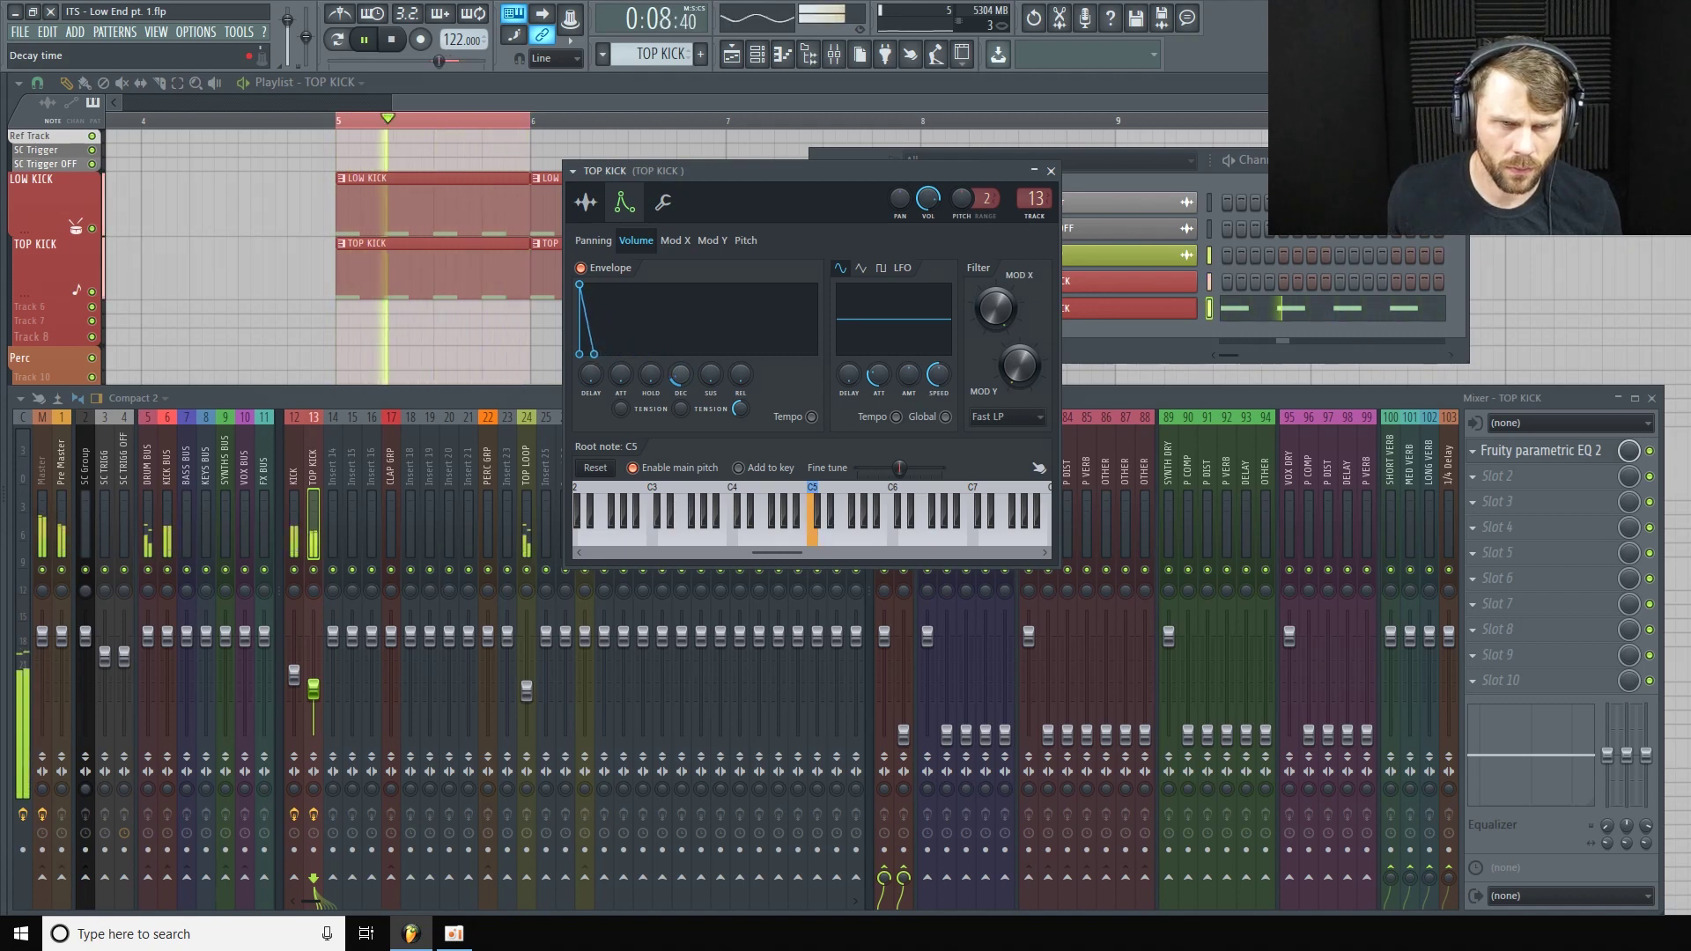
pyautogui.click(534, 579)
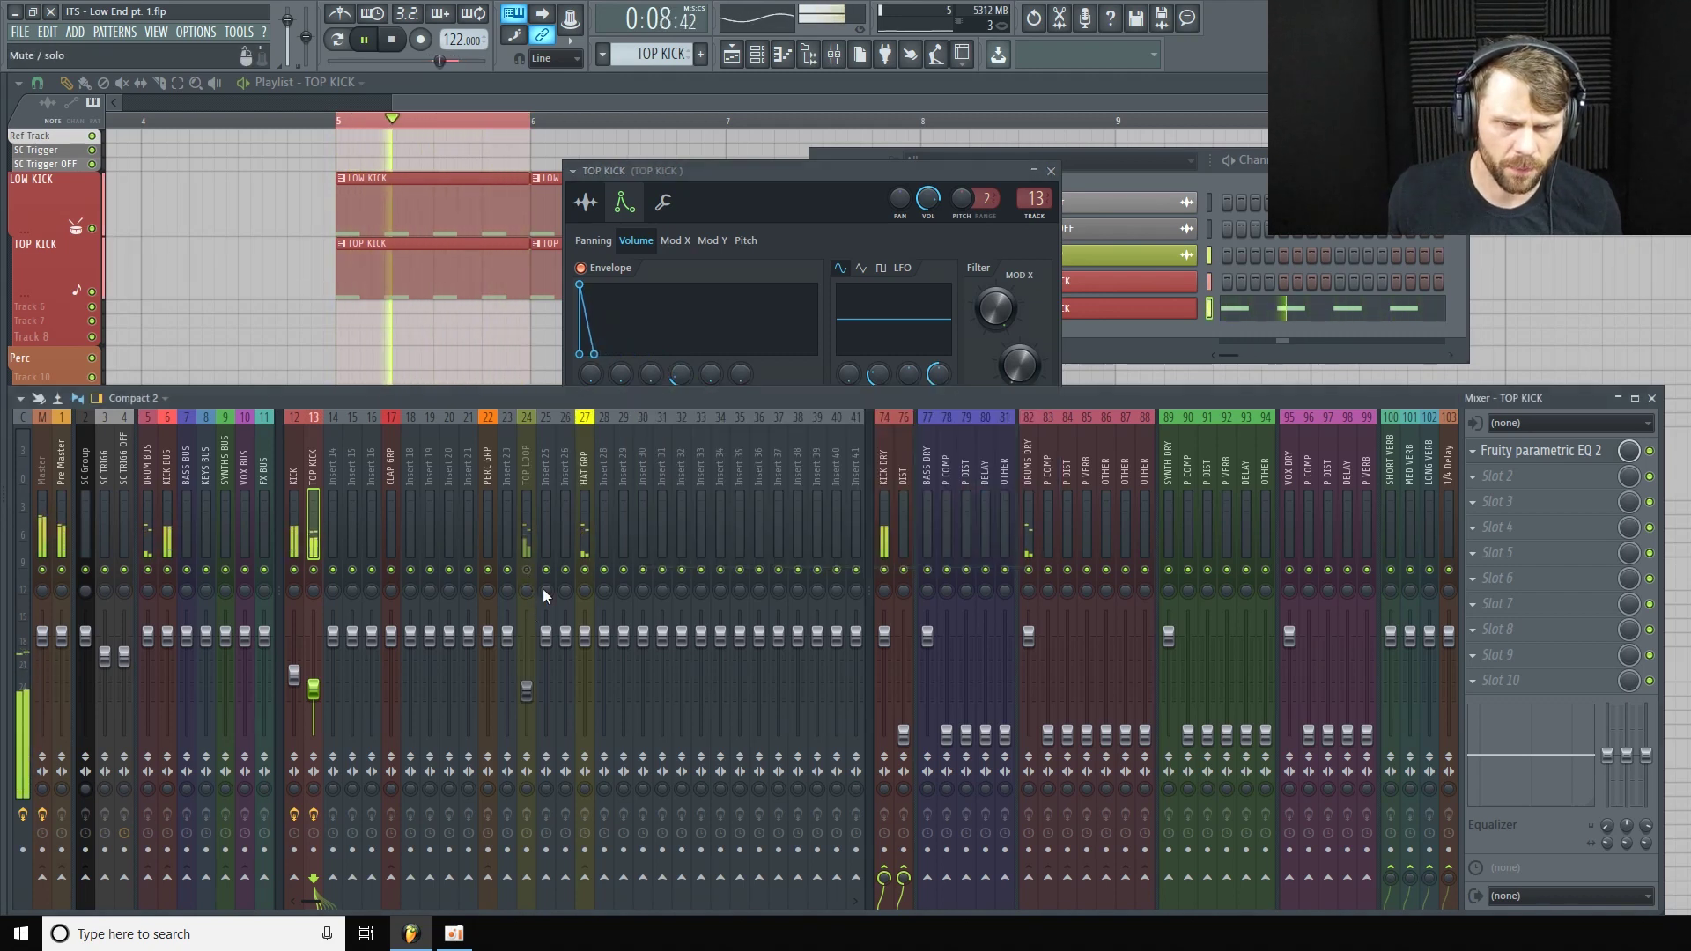
pyautogui.moveTo(759, 191); pyautogui.dragTo(761, 184)
pyautogui.moveTo(682, 379)
pyautogui.mouseDown()
pyautogui.moveTo(683, 361)
pyautogui.moveTo(682, 384)
pyautogui.mouseUp()
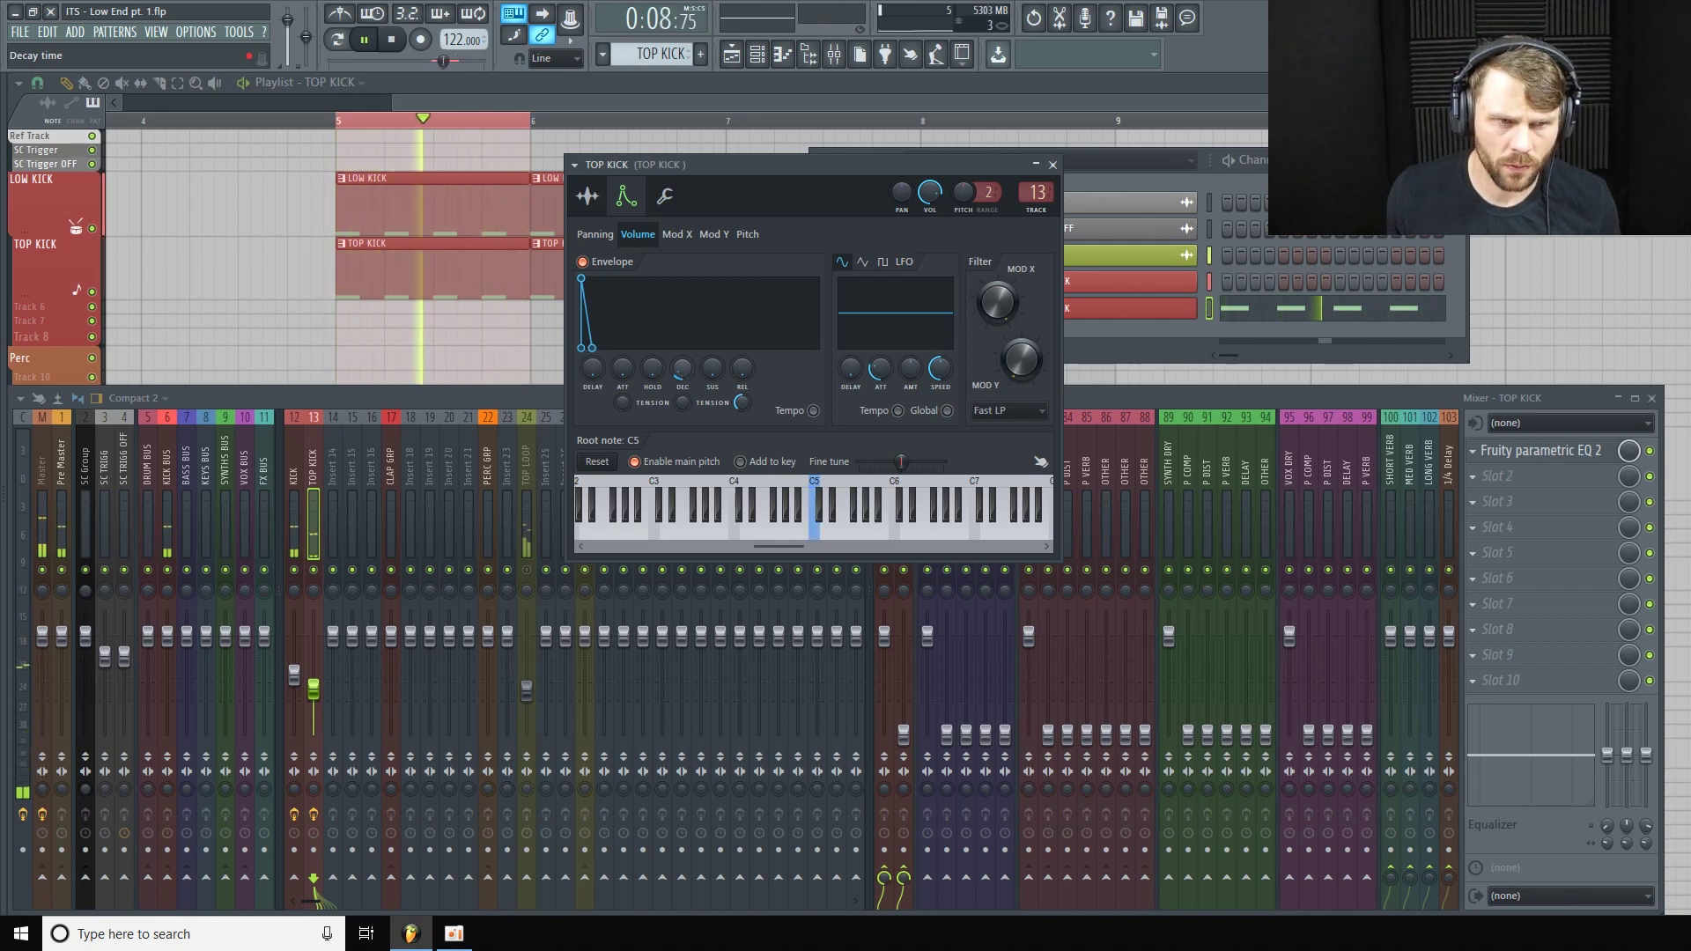
# Unmute TOP LOOP and copy the value of TOP KICK's envelope decay time.
pyautogui.click(296, 581)
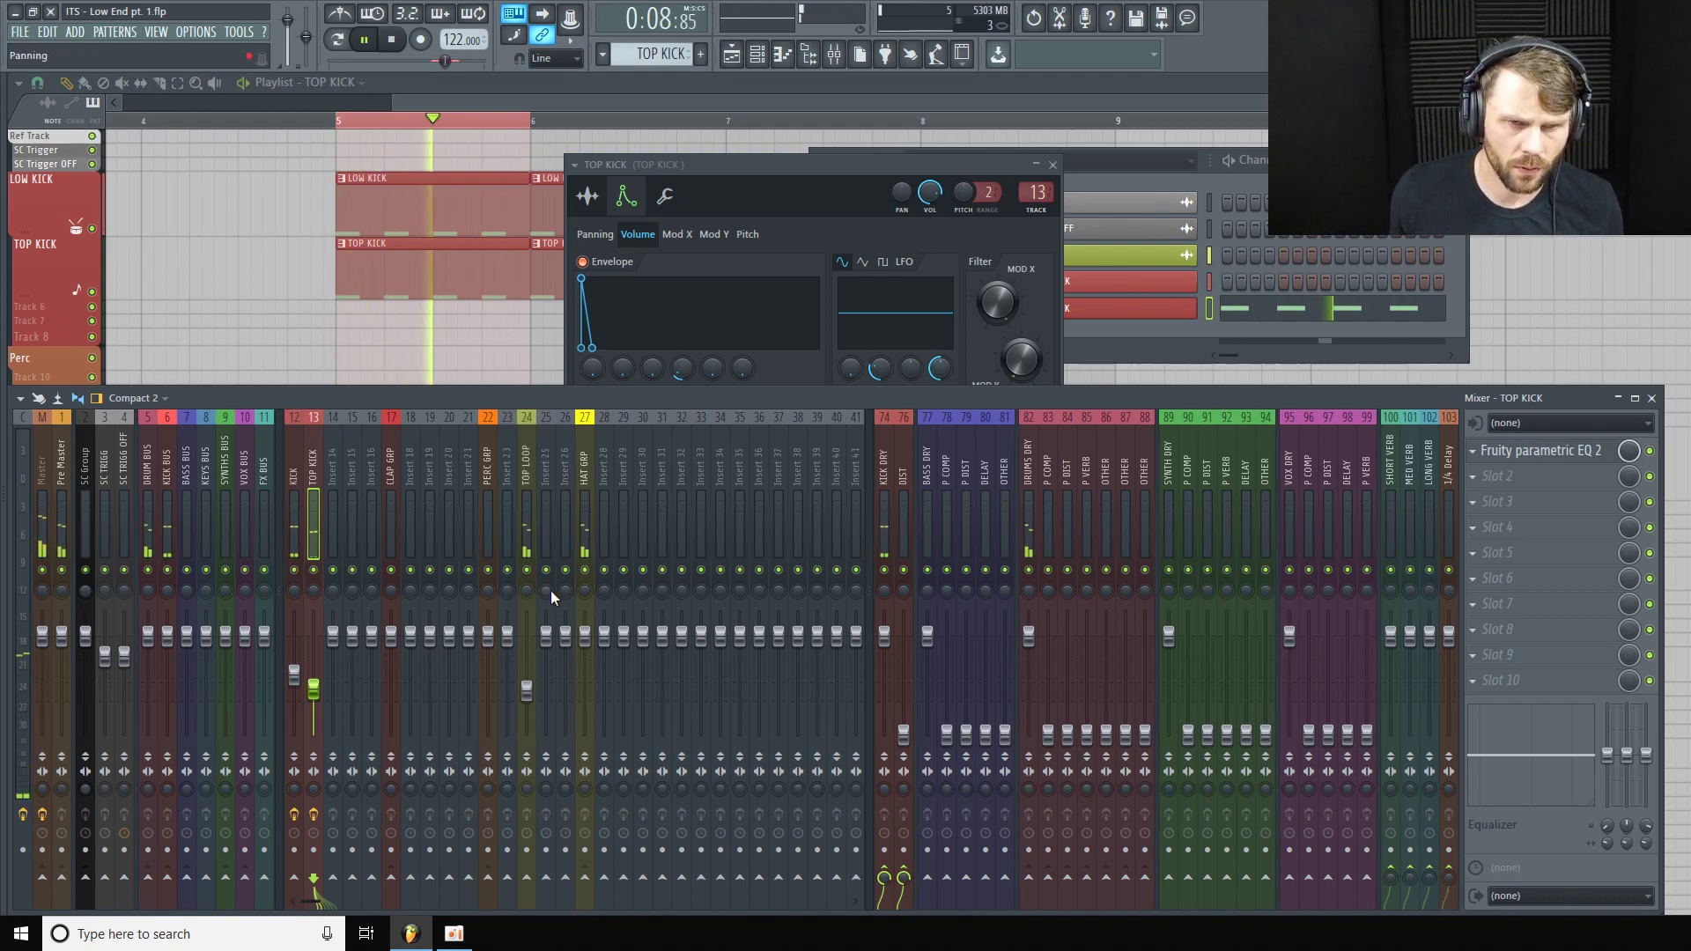
pyautogui.click(712, 166)
pyautogui.rightClick(684, 370)
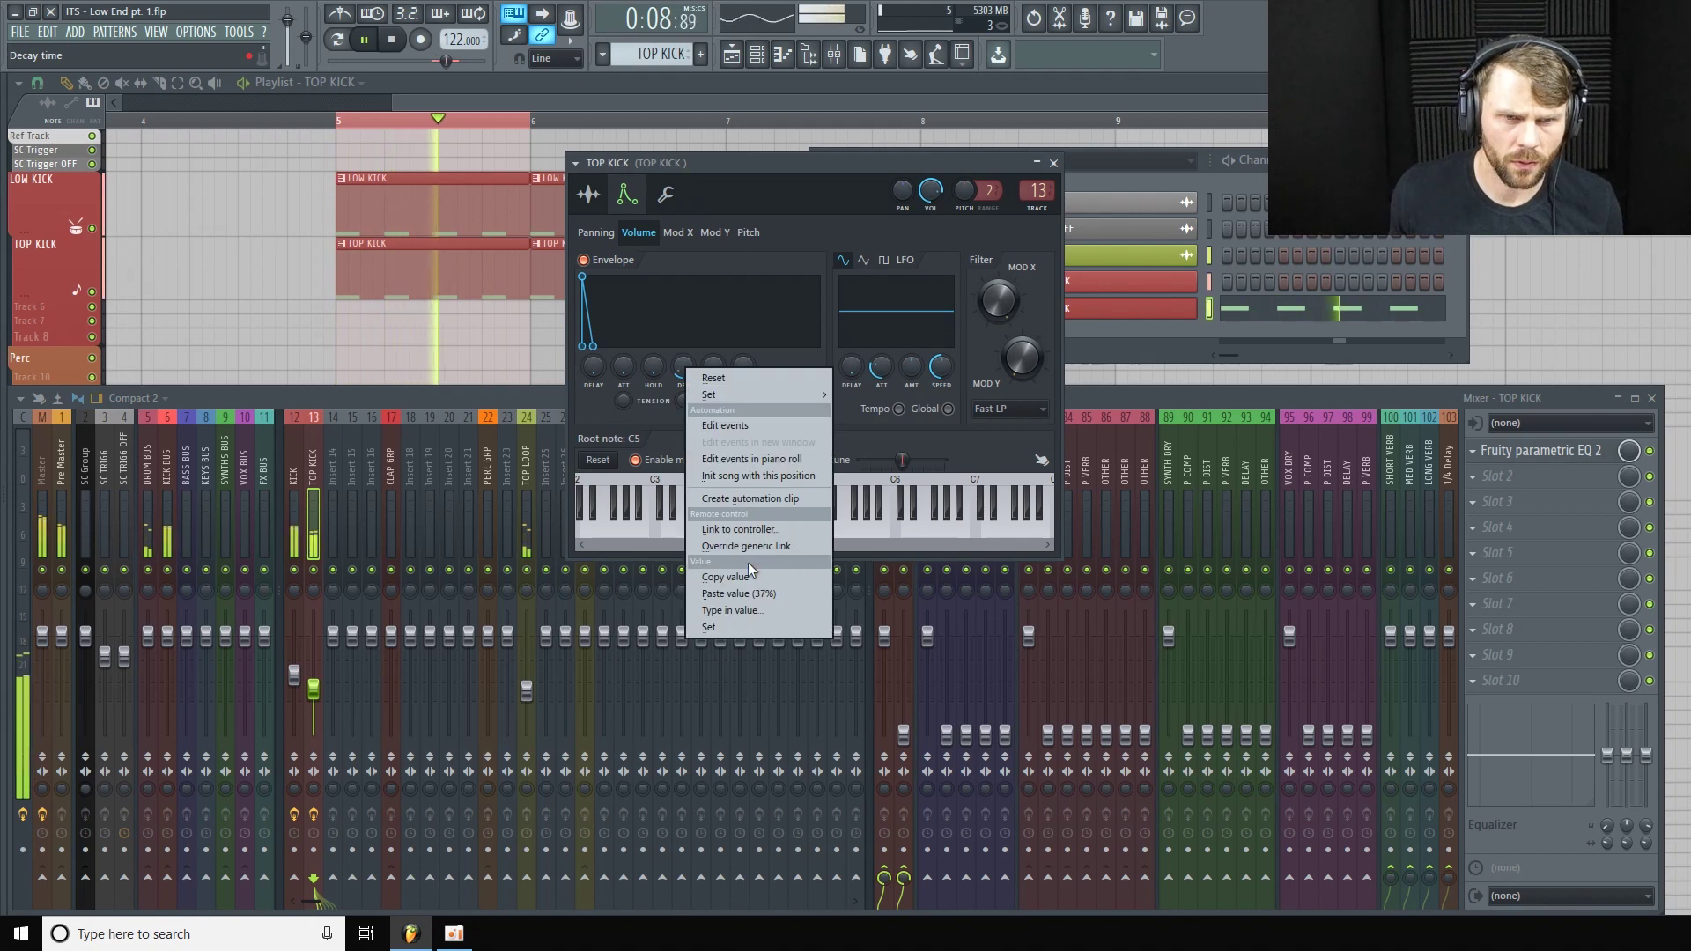
pyautogui.press('Escape')
pyautogui.rightClick(683, 367)
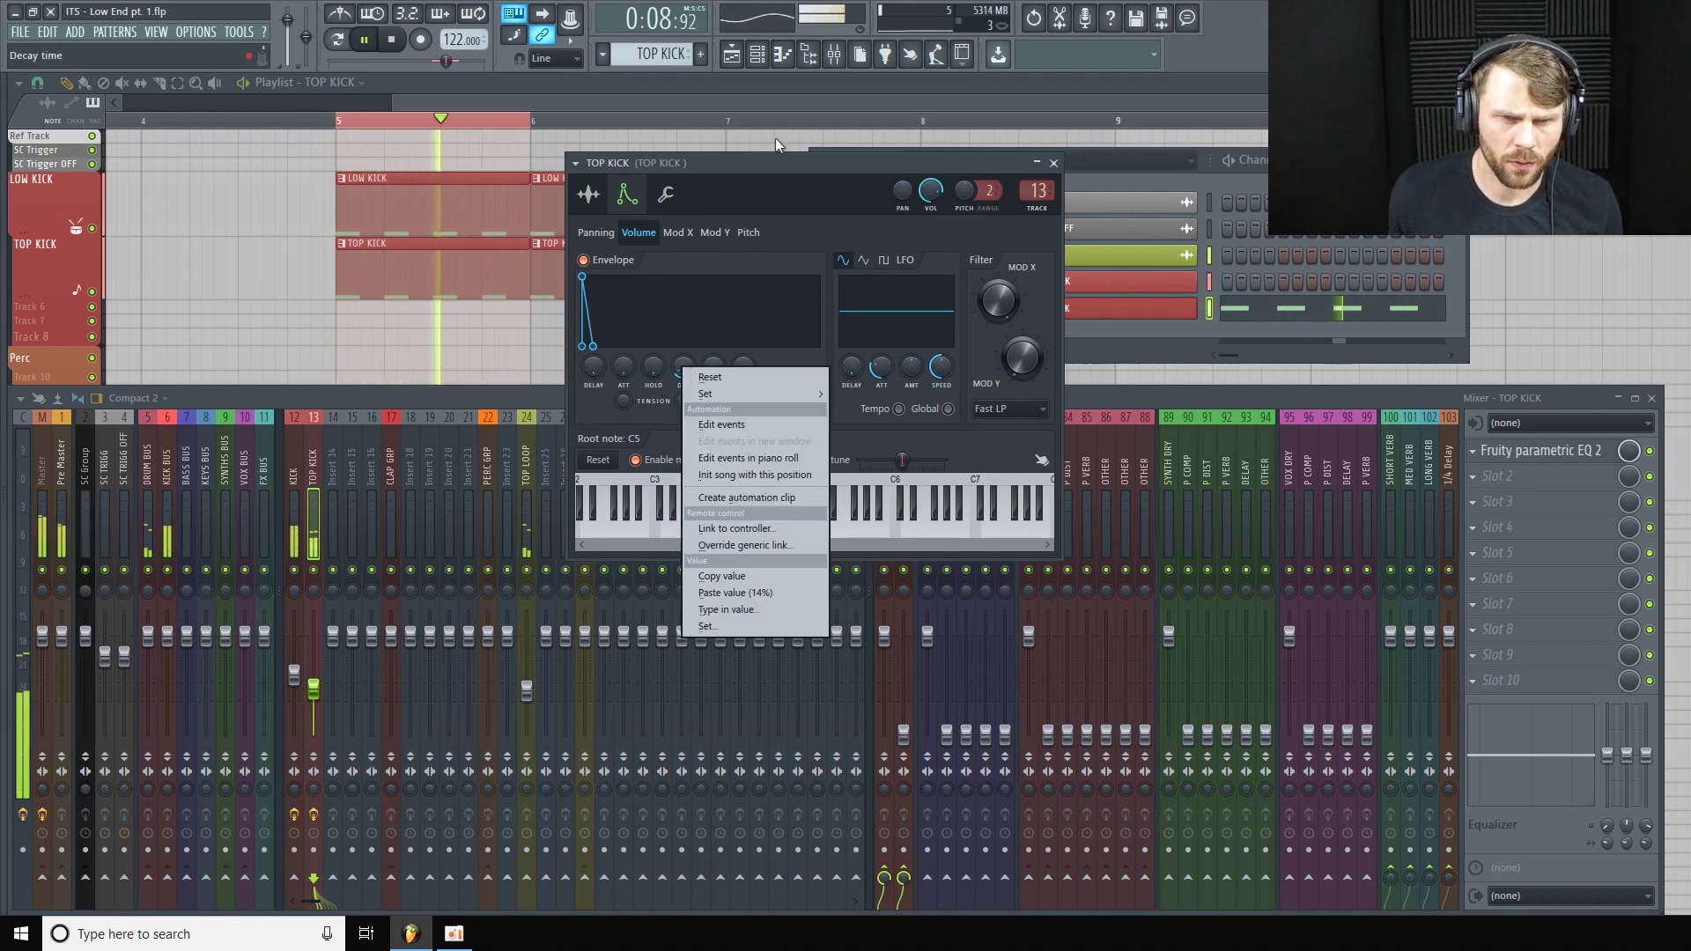
pyautogui.press('Escape')
# Try a different decay time on TOP KICK's volume envelope, and paste the copied 14% value back.
pyautogui.moveTo(684, 375)
pyautogui.mouseDown()
pyautogui.moveTo(684, 352)
pyautogui.moveTo(684, 374)
pyautogui.mouseUp()
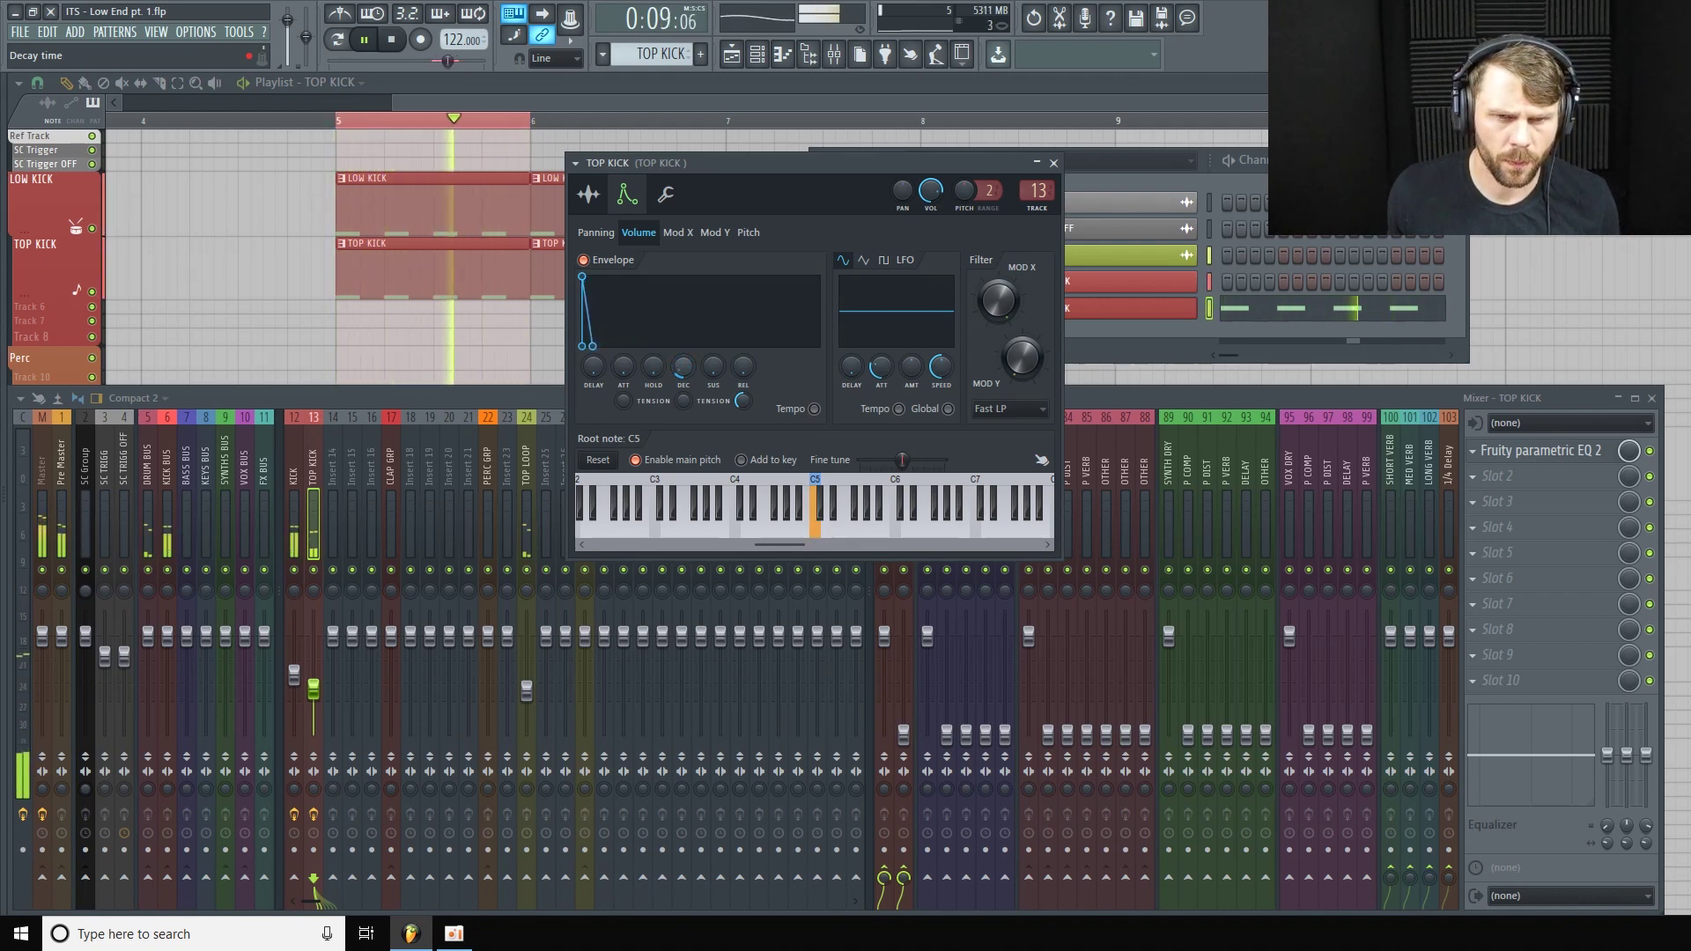
pyautogui.rightClick(685, 373)
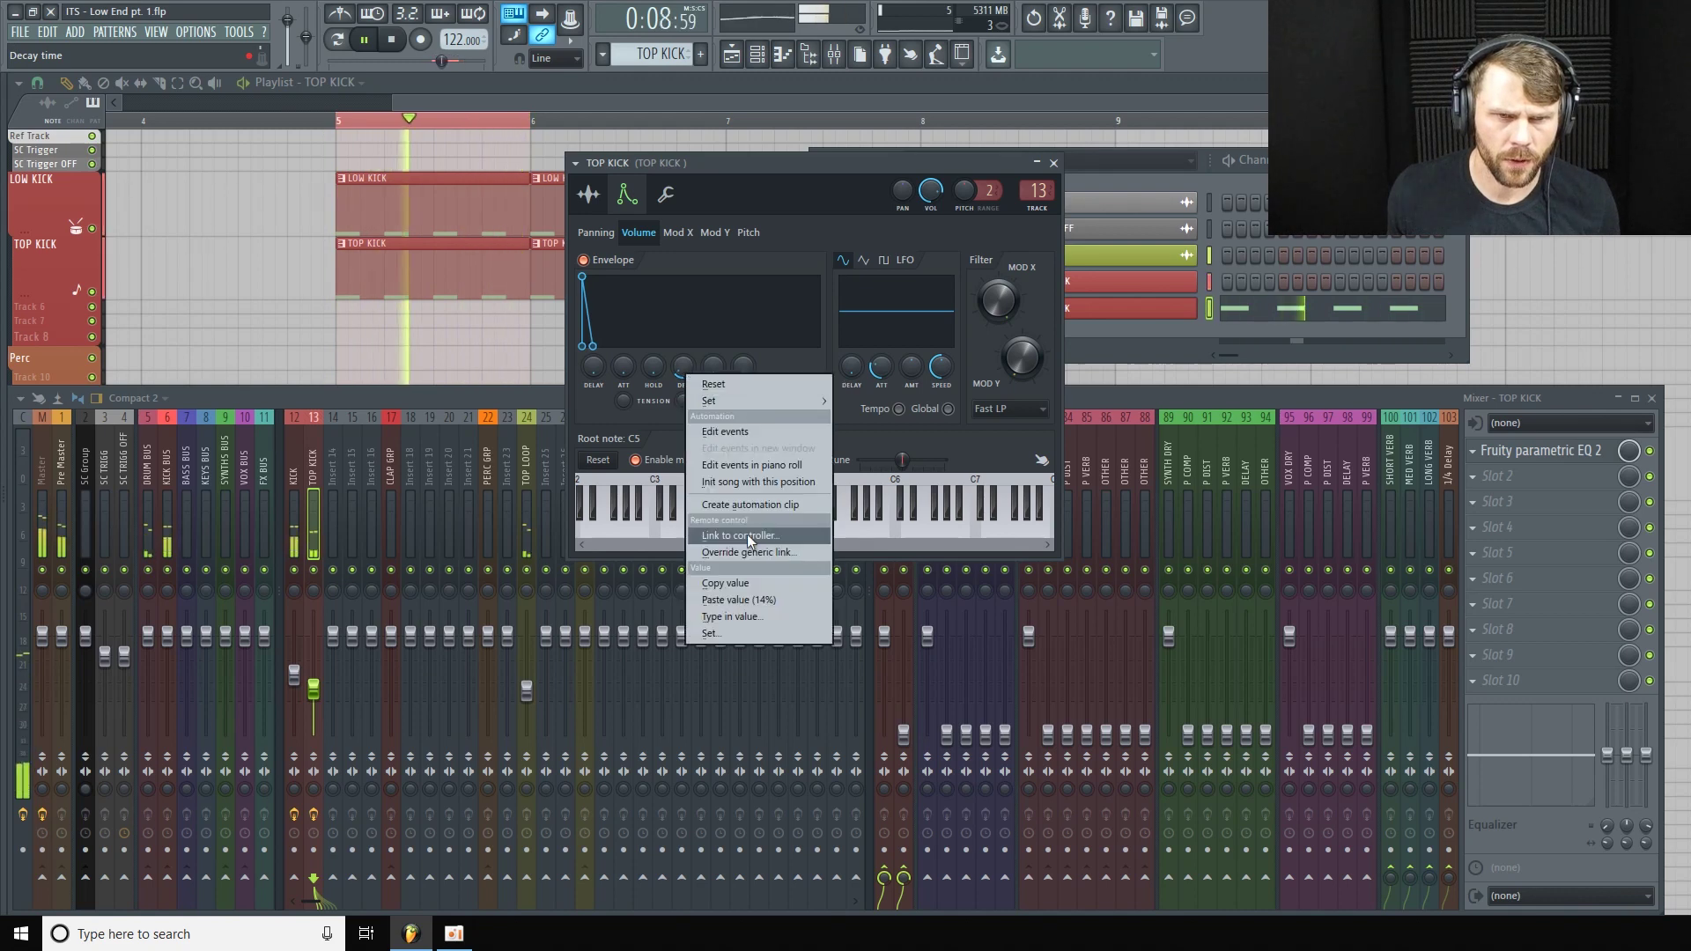
pyautogui.click(761, 593)
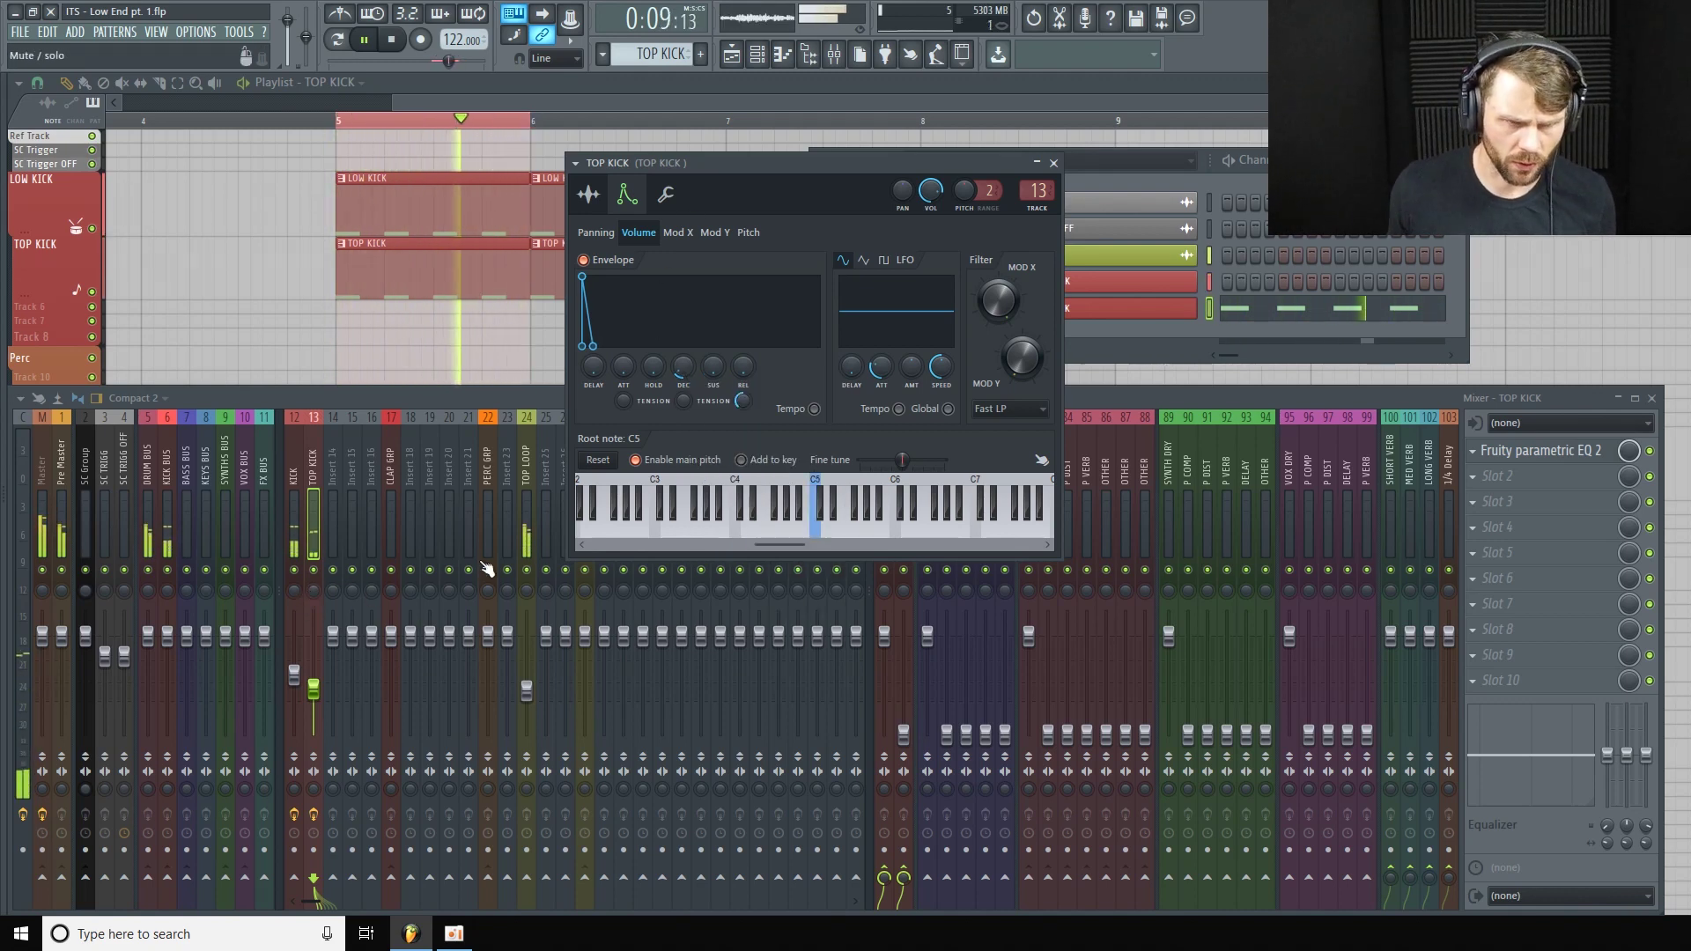
# Stop playback and mute the TOP LOOP mixer track.
pyautogui.press('space')
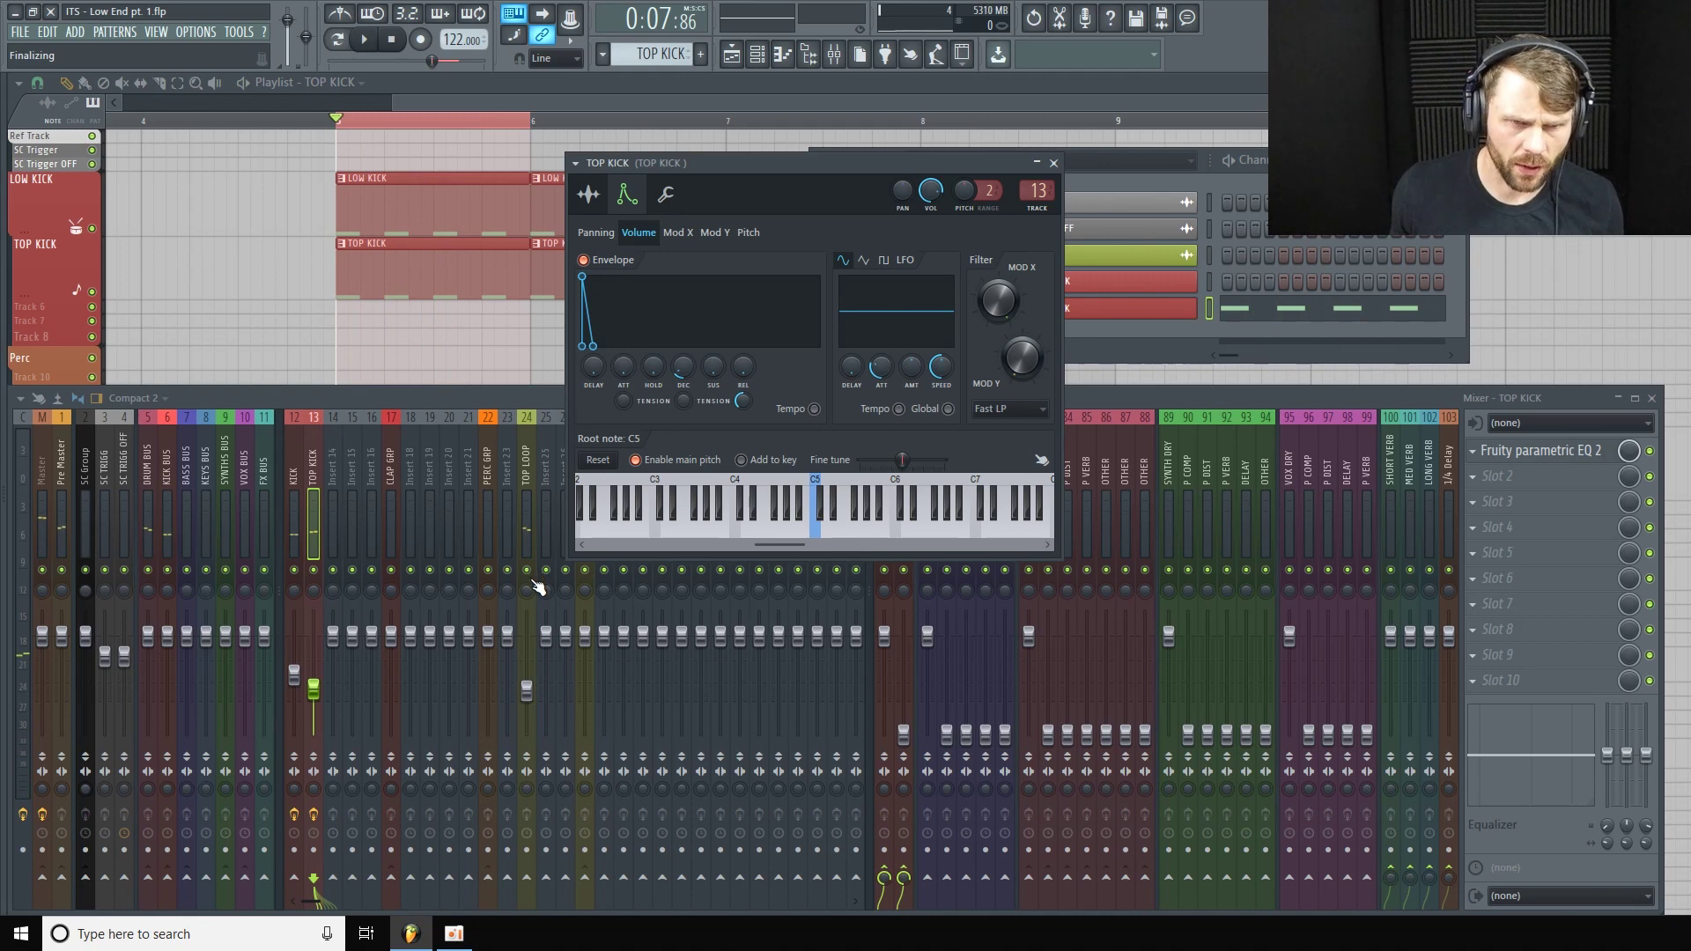
pyautogui.click(533, 577)
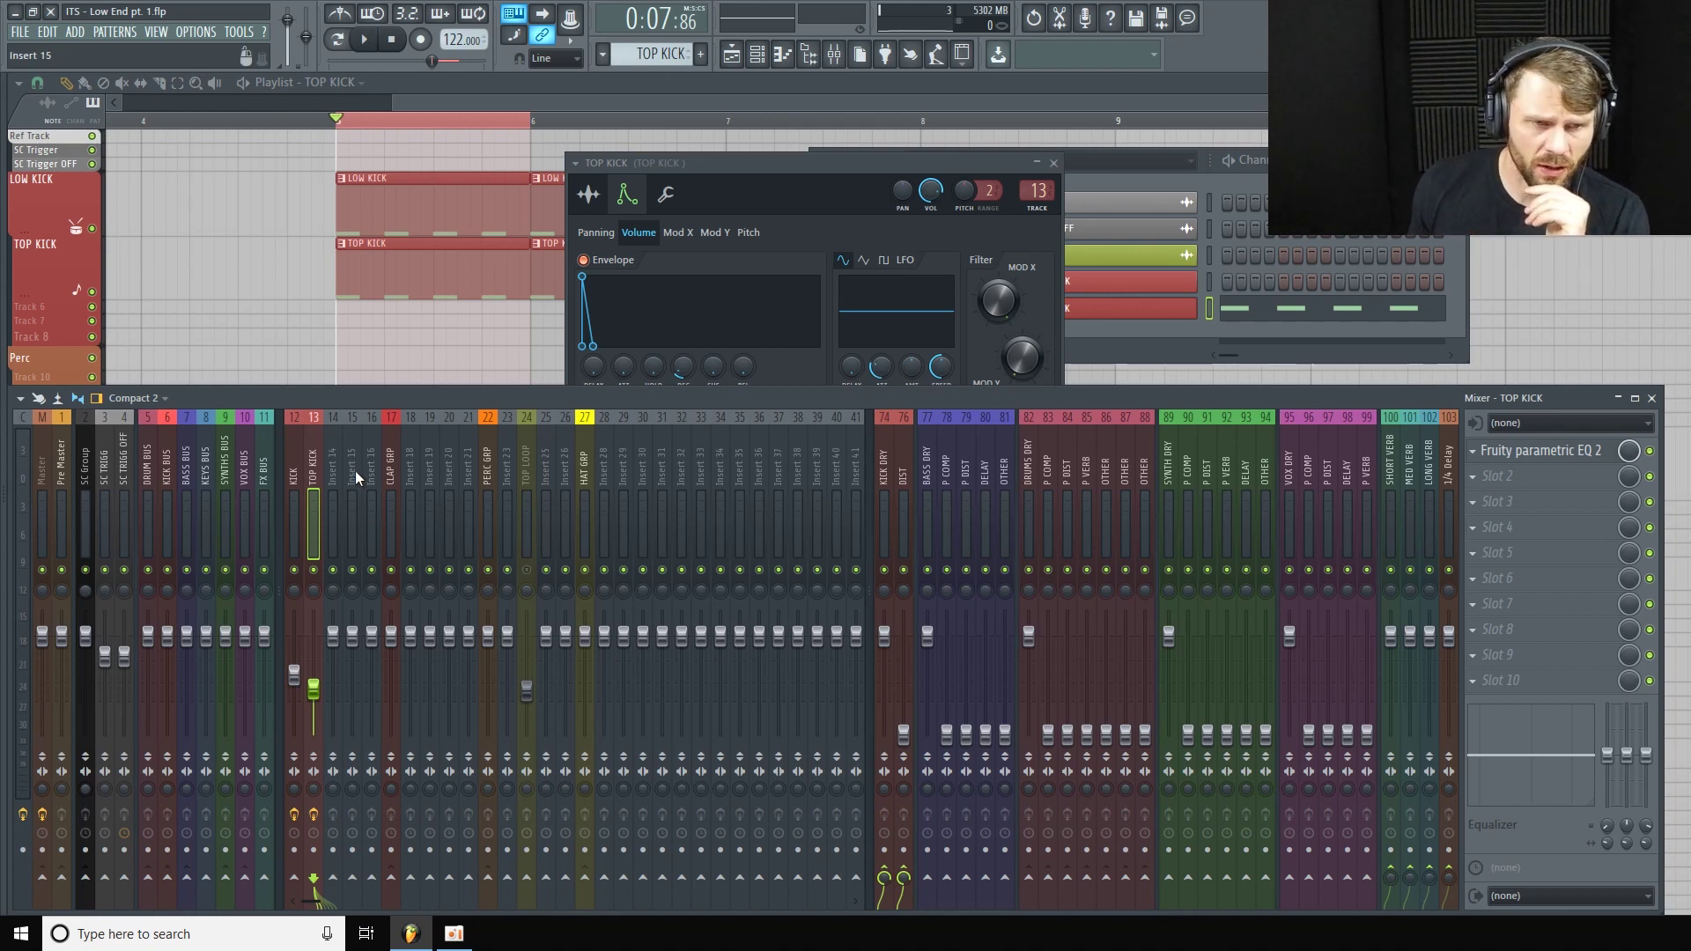
# Insert Solid Bus Comp in the first effect slot of the KICK BUS mixer track.
pyautogui.click(295, 480)
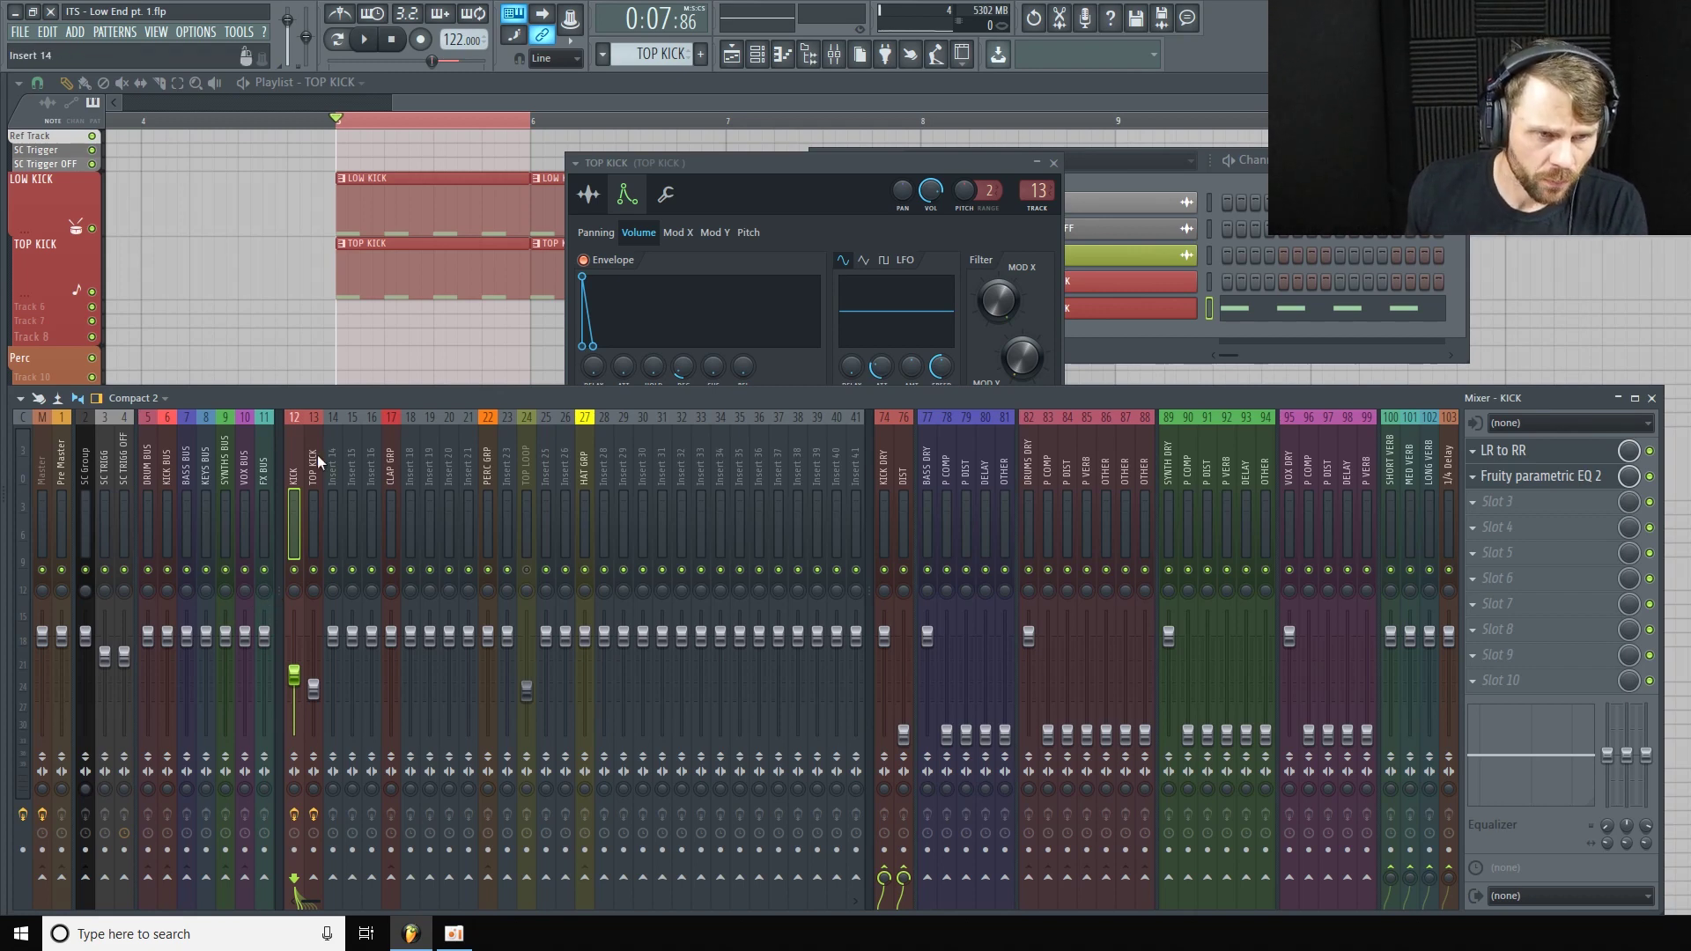
pyautogui.click(171, 465)
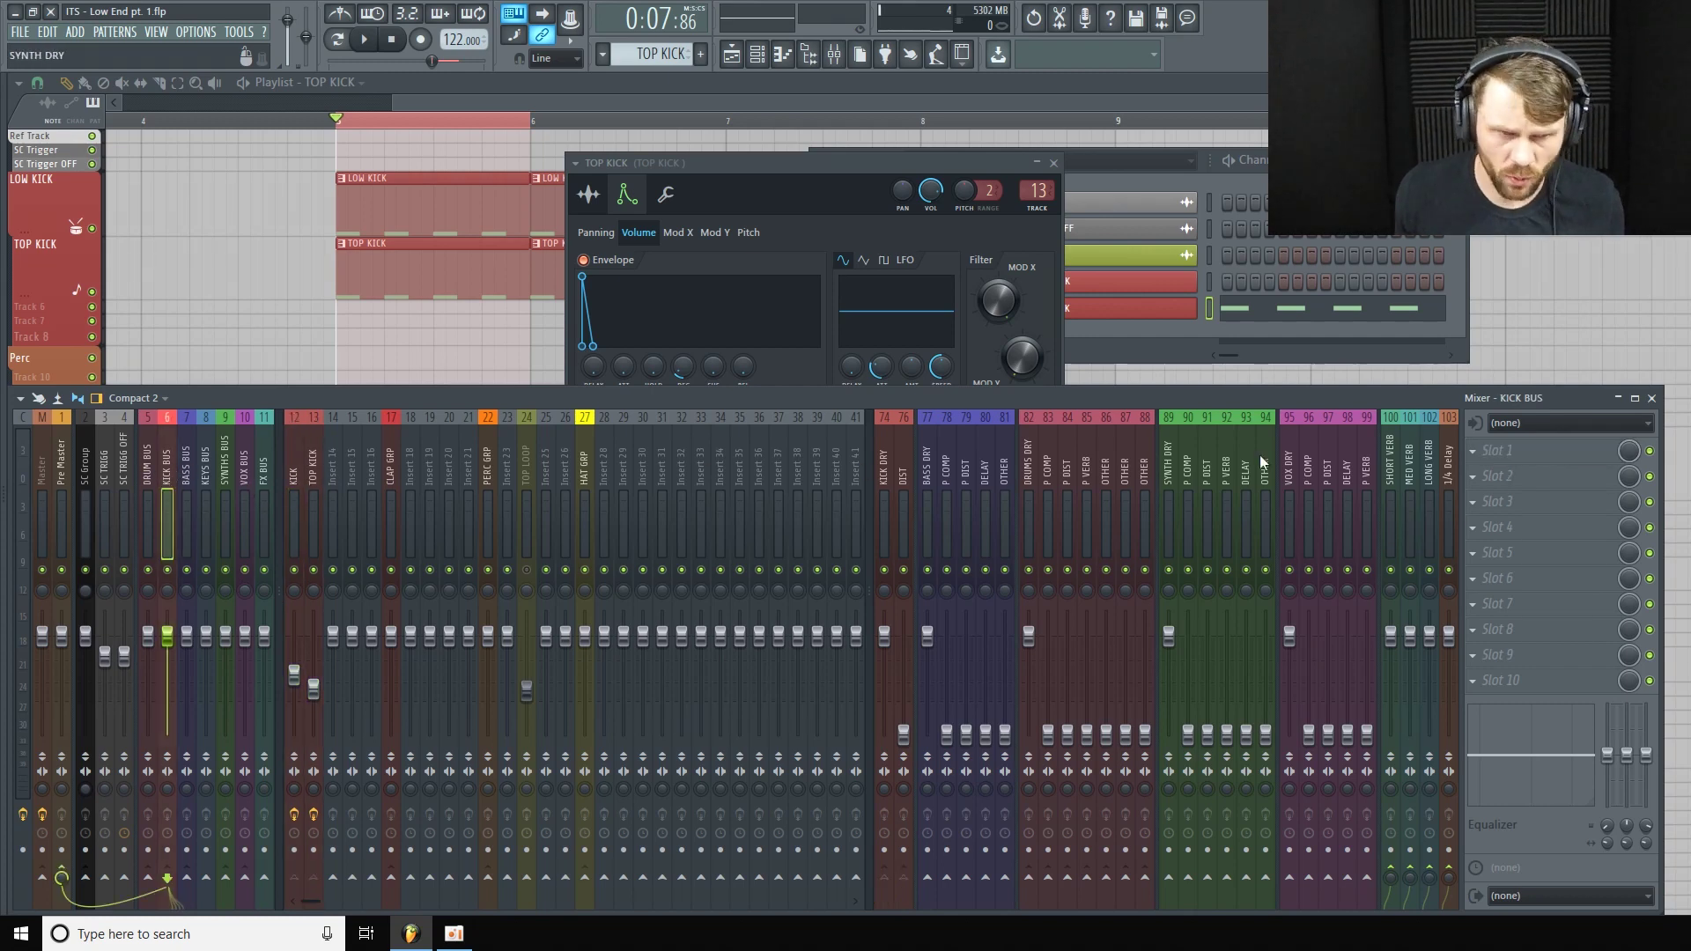
pyautogui.click(1547, 452)
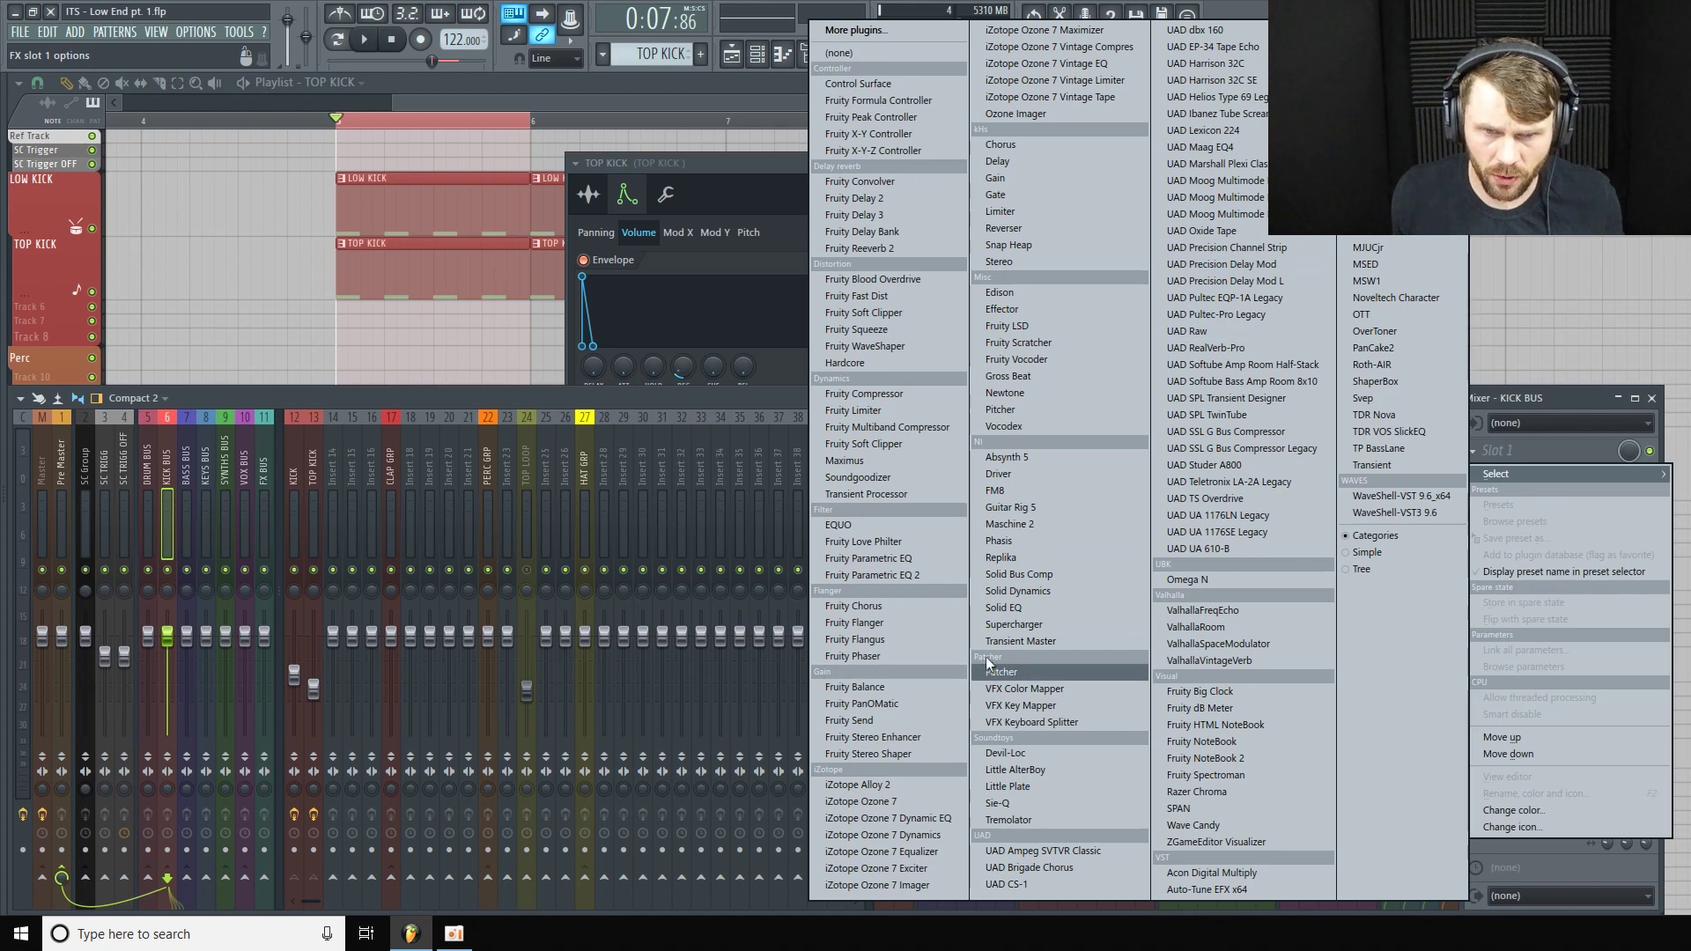
pyautogui.click(1069, 573)
pyautogui.moveTo(1053, 165); pyautogui.dragTo(974, 158)
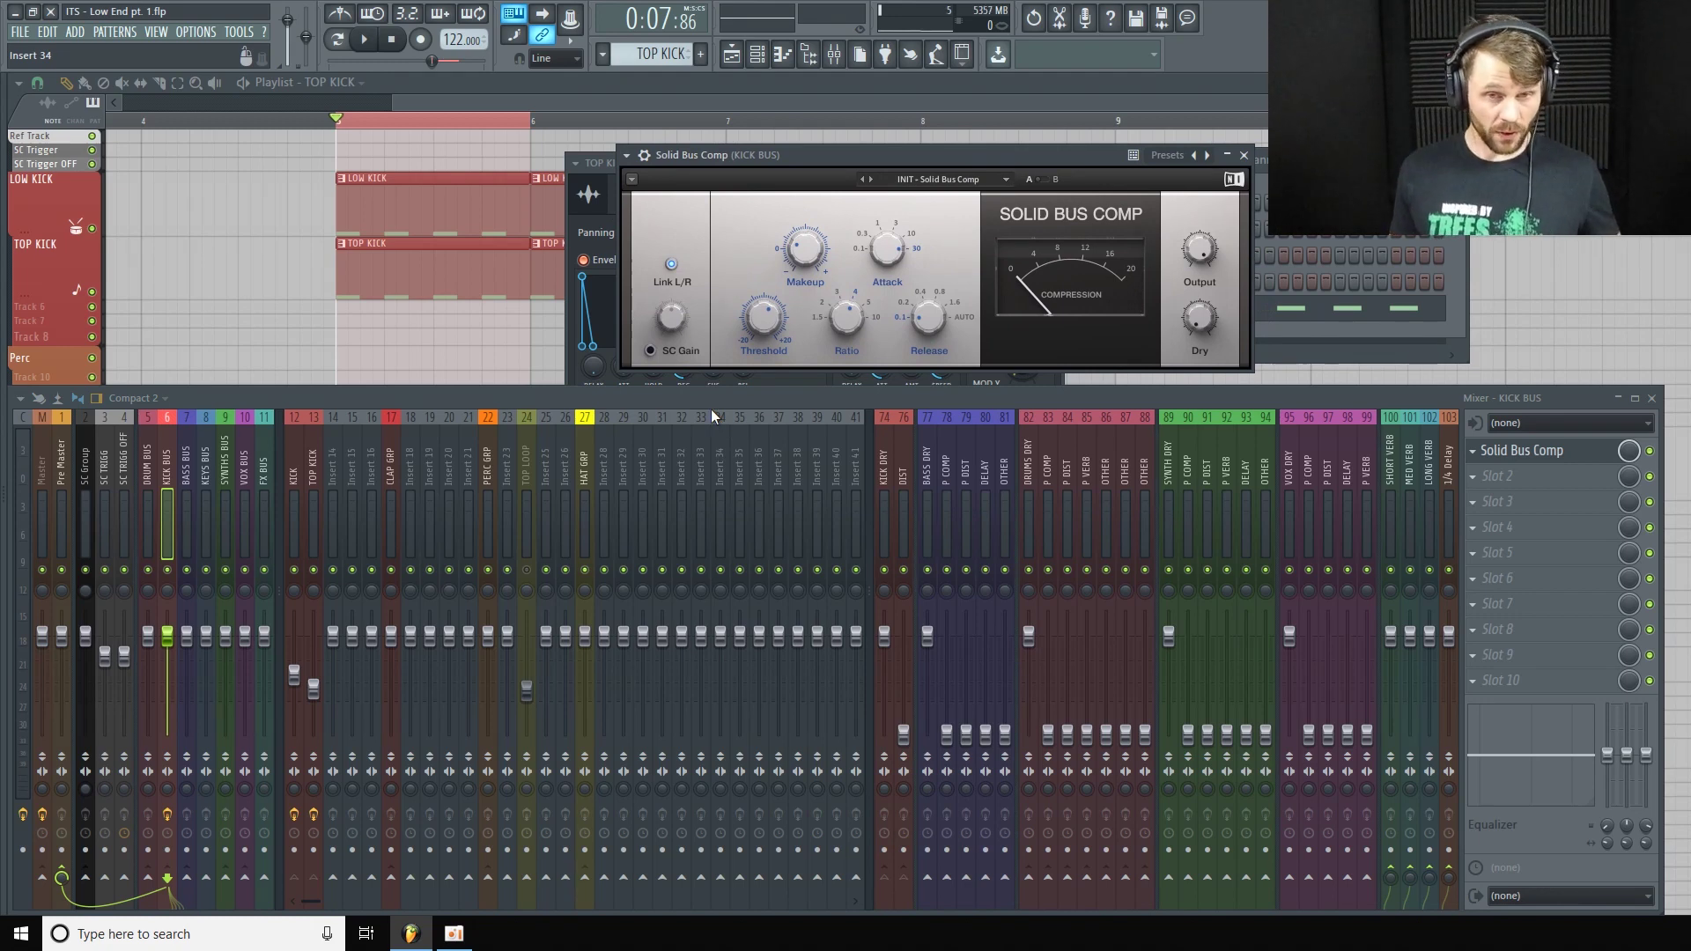
# Audition the kick loop with the compressor bypassed, stop playback, and load the Mixbus Parallel preset in Solid Bus Comp.
pyautogui.press('space')
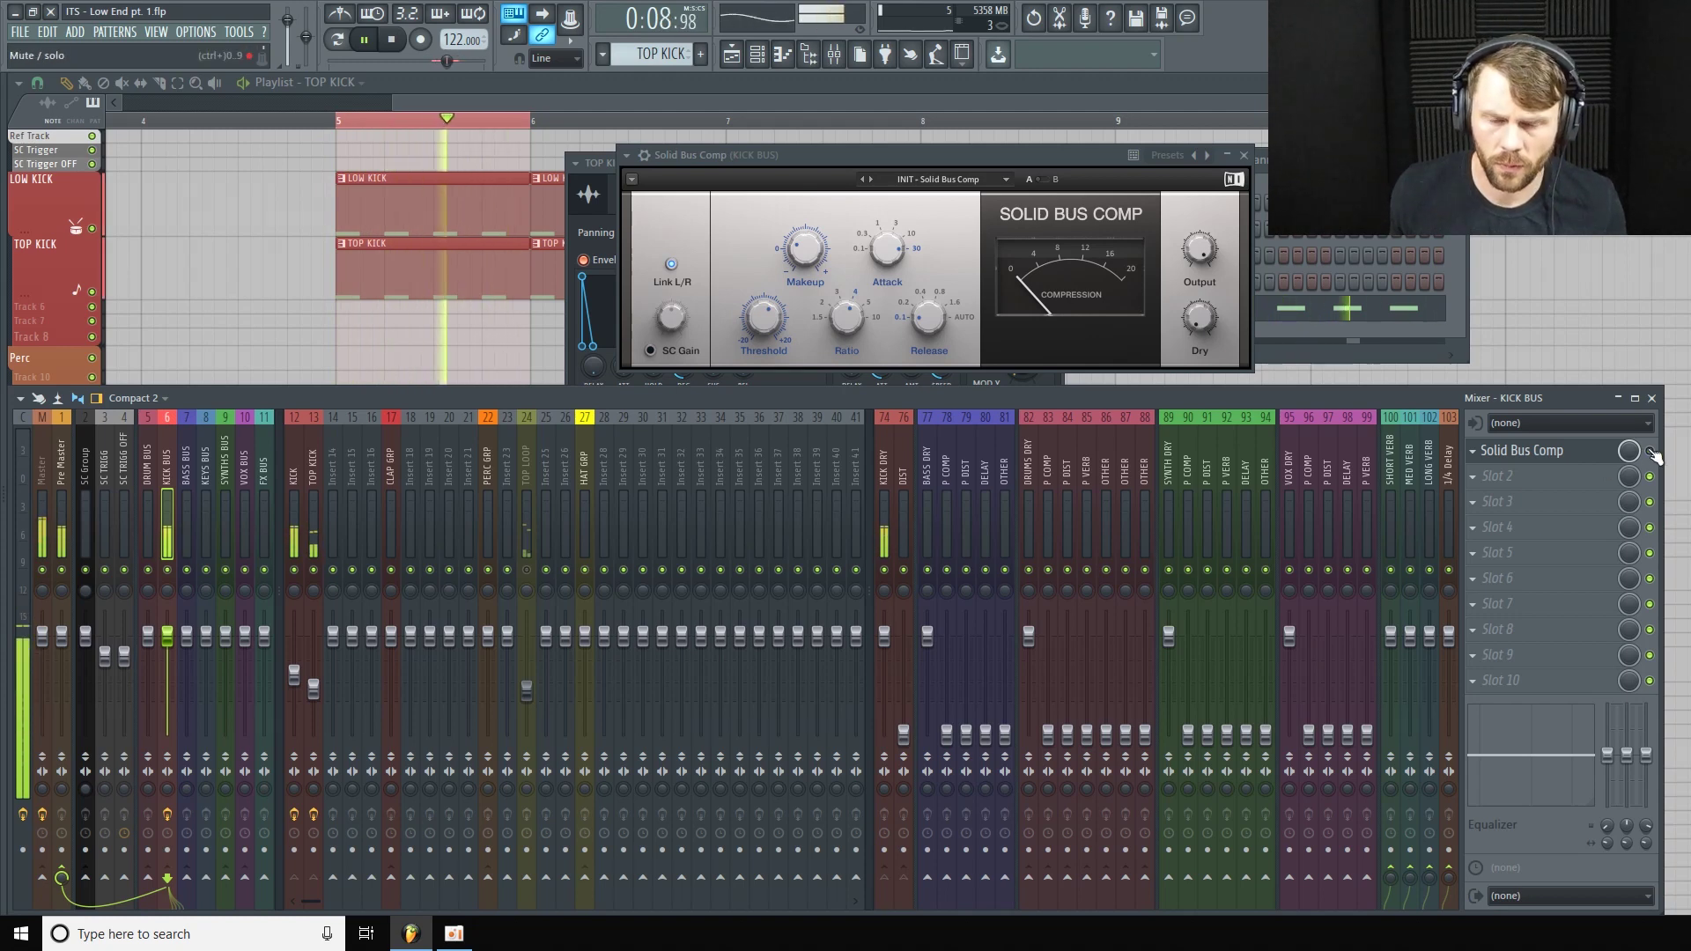
pyautogui.press('space')
pyautogui.click(972, 180)
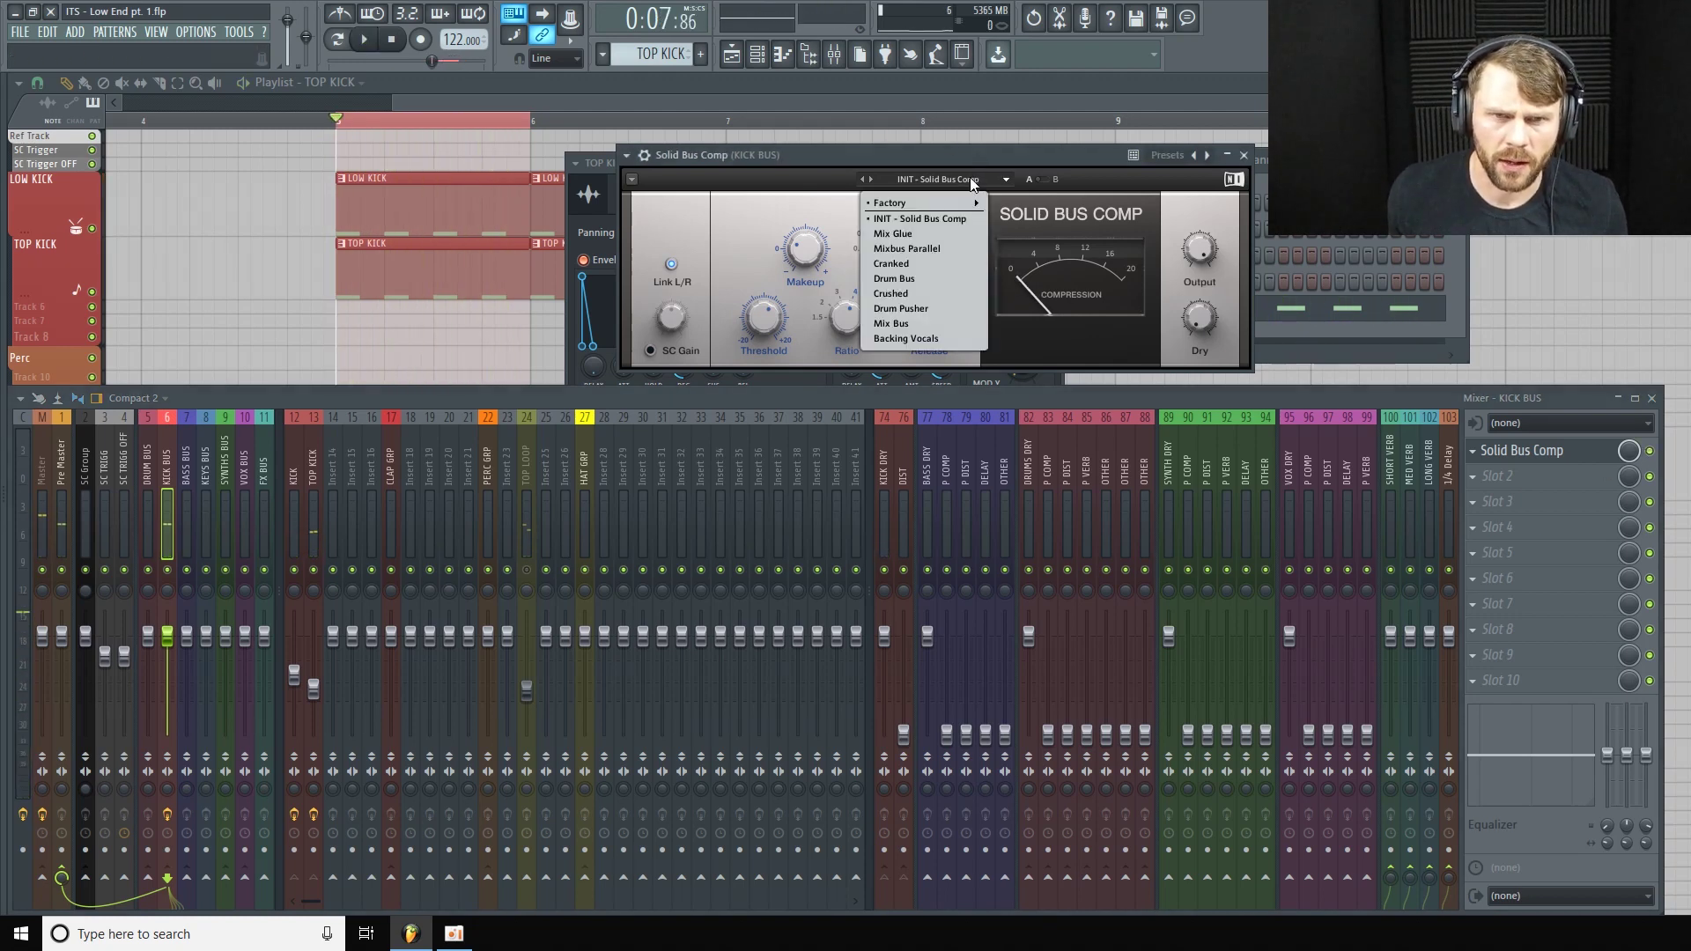
pyautogui.click(927, 250)
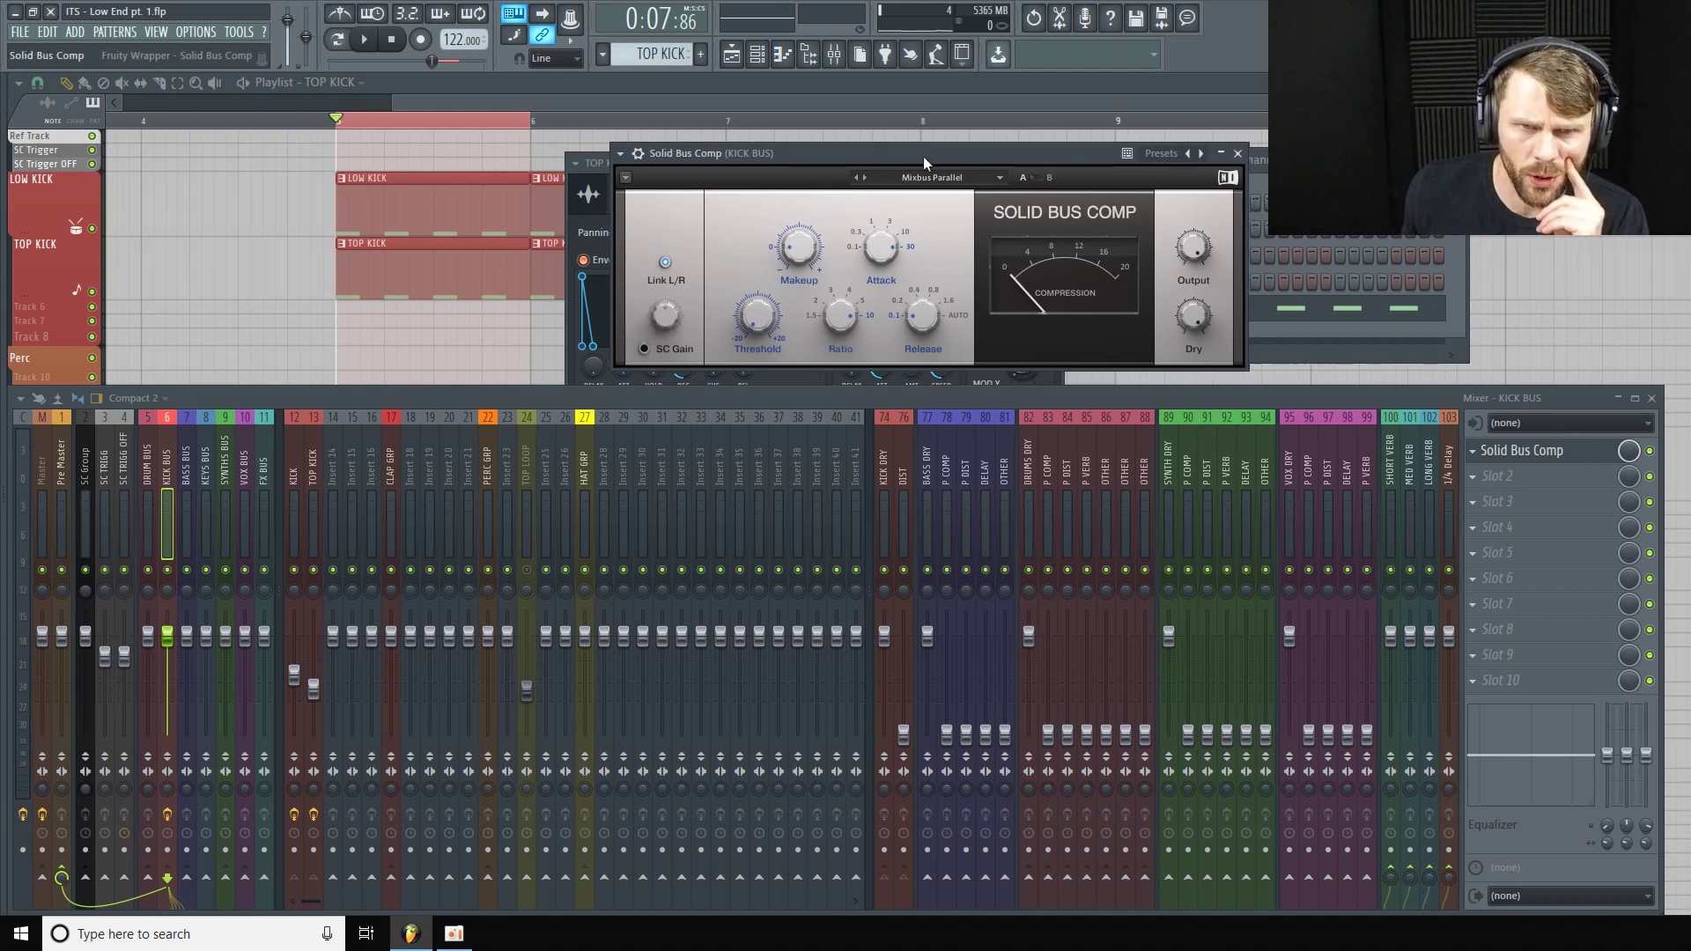
# Play the loop, lower Solid Bus Comp's Output to -25.0 dB and fine-tune its Dry level.
pyautogui.moveTo(923, 156); pyautogui.dragTo(860, 157)
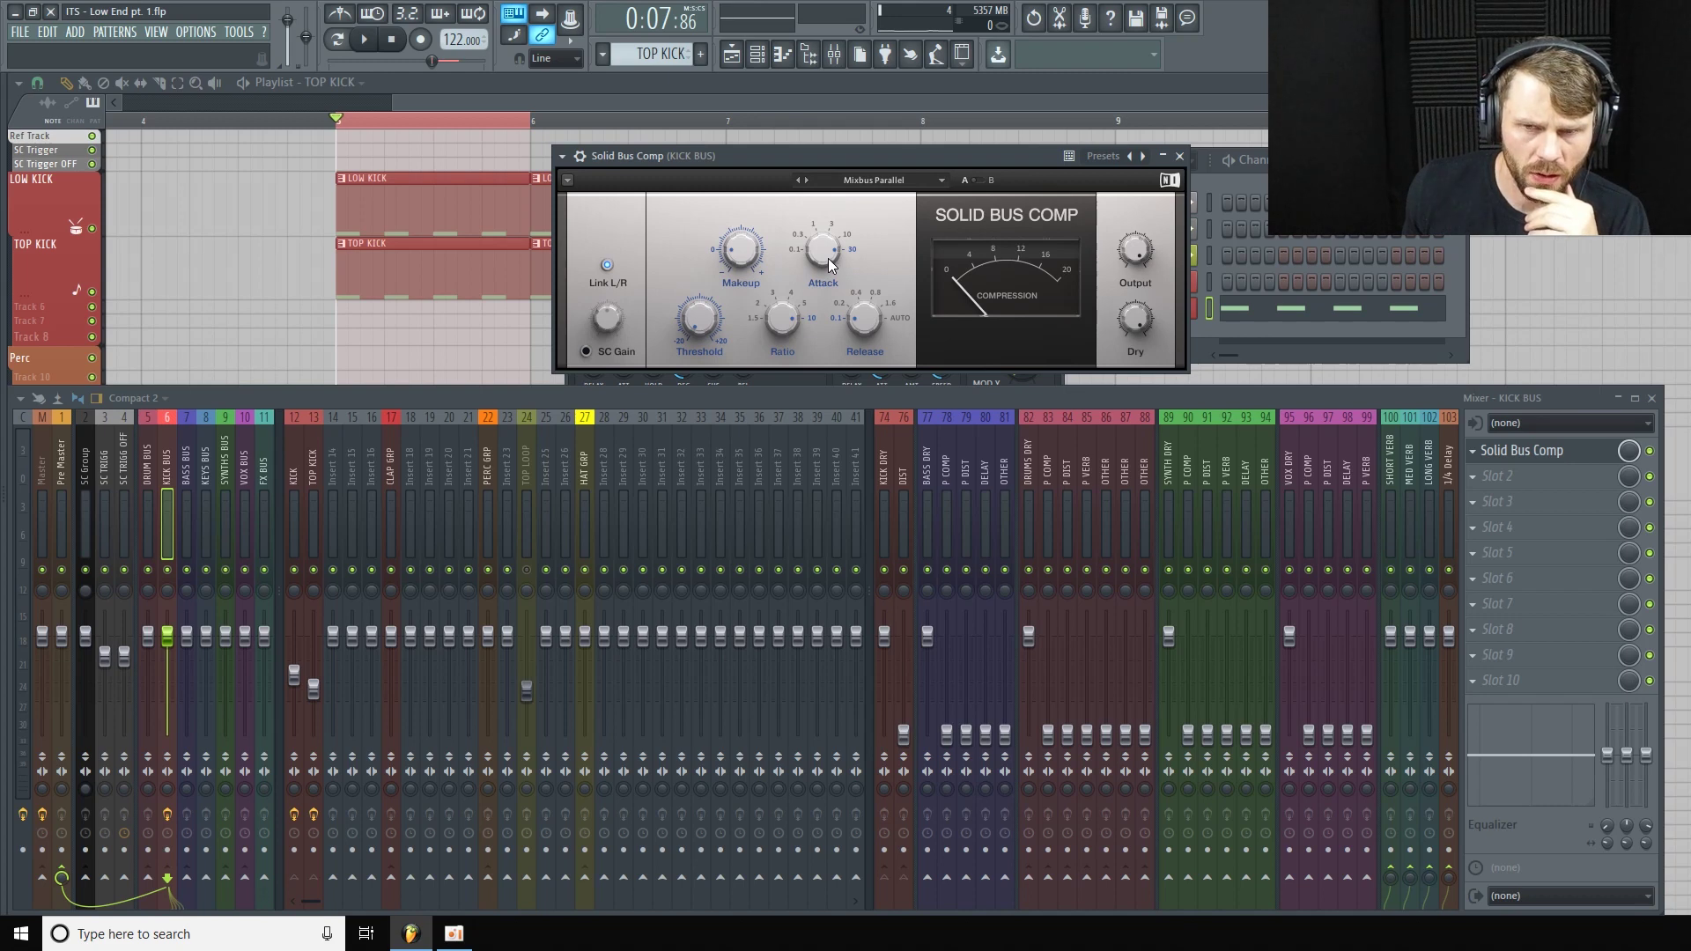
pyautogui.moveTo(710, 319)
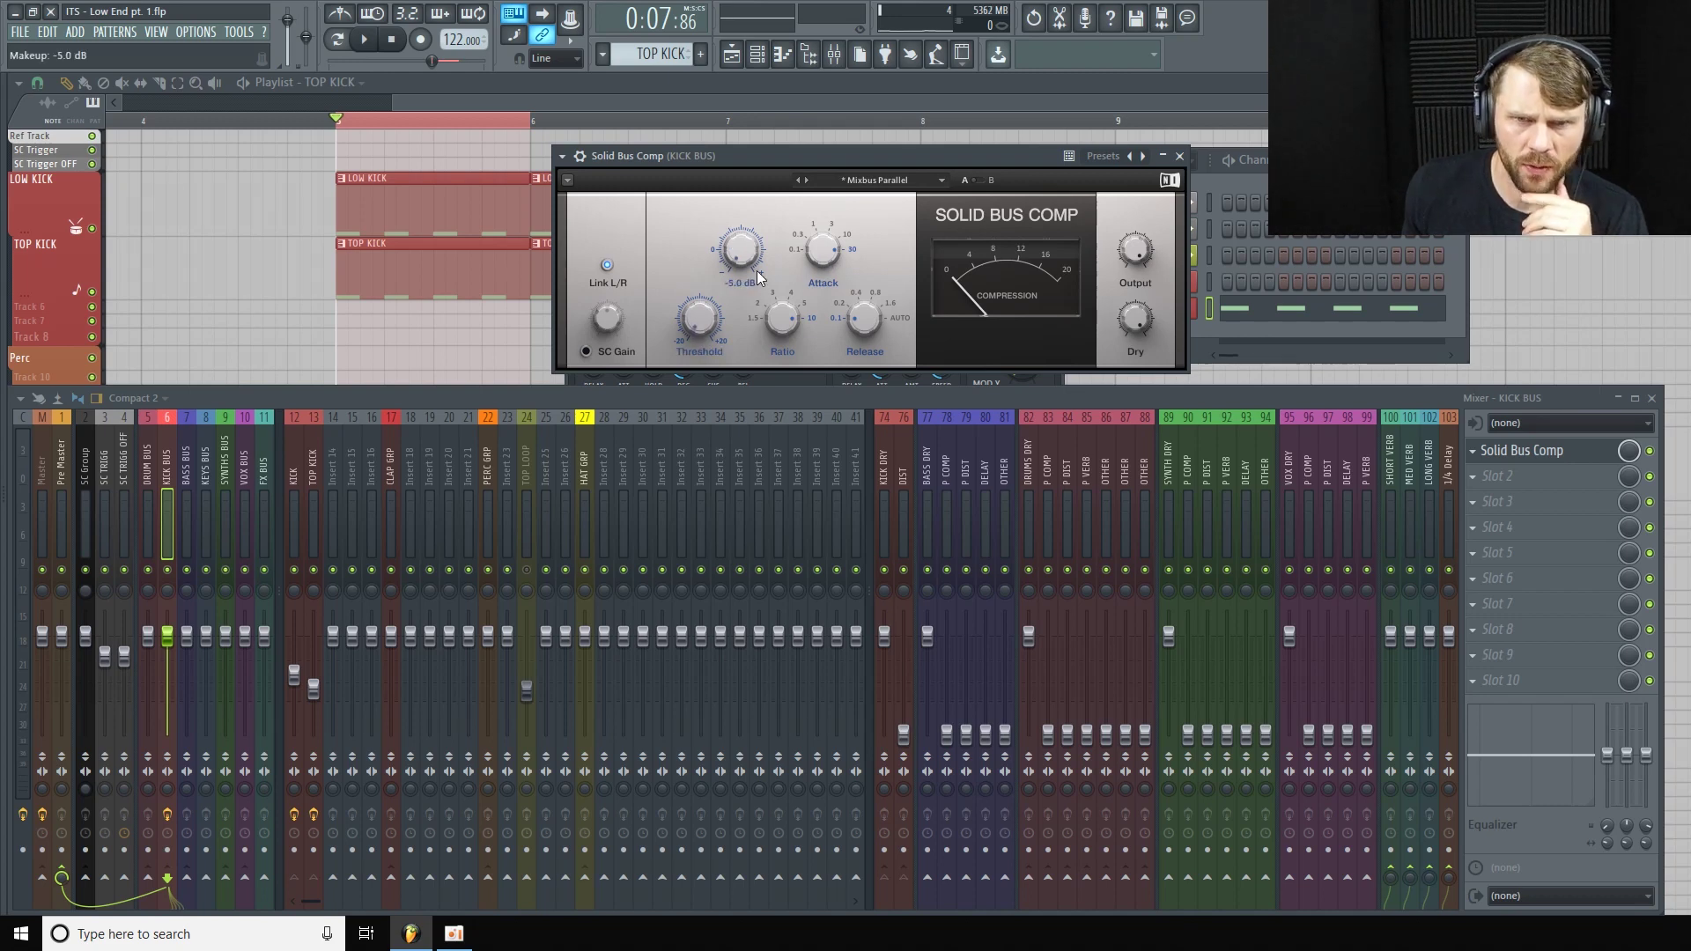
pyautogui.moveTo(959, 161); pyautogui.dragTo(928, 151)
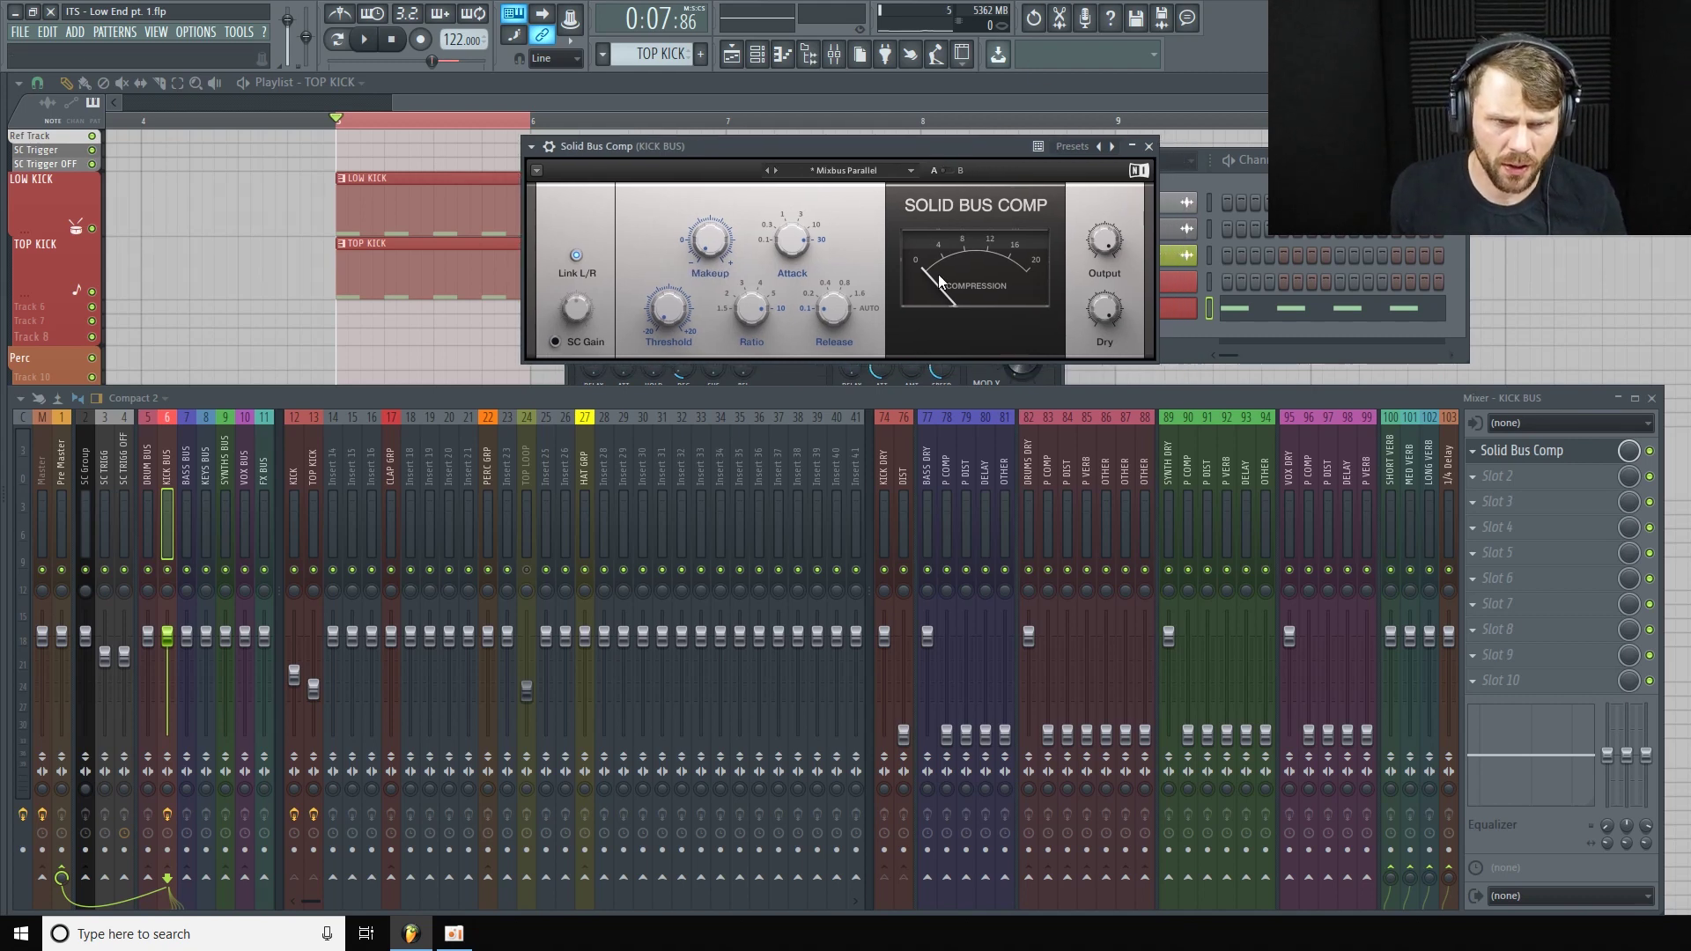
pyautogui.press('space')
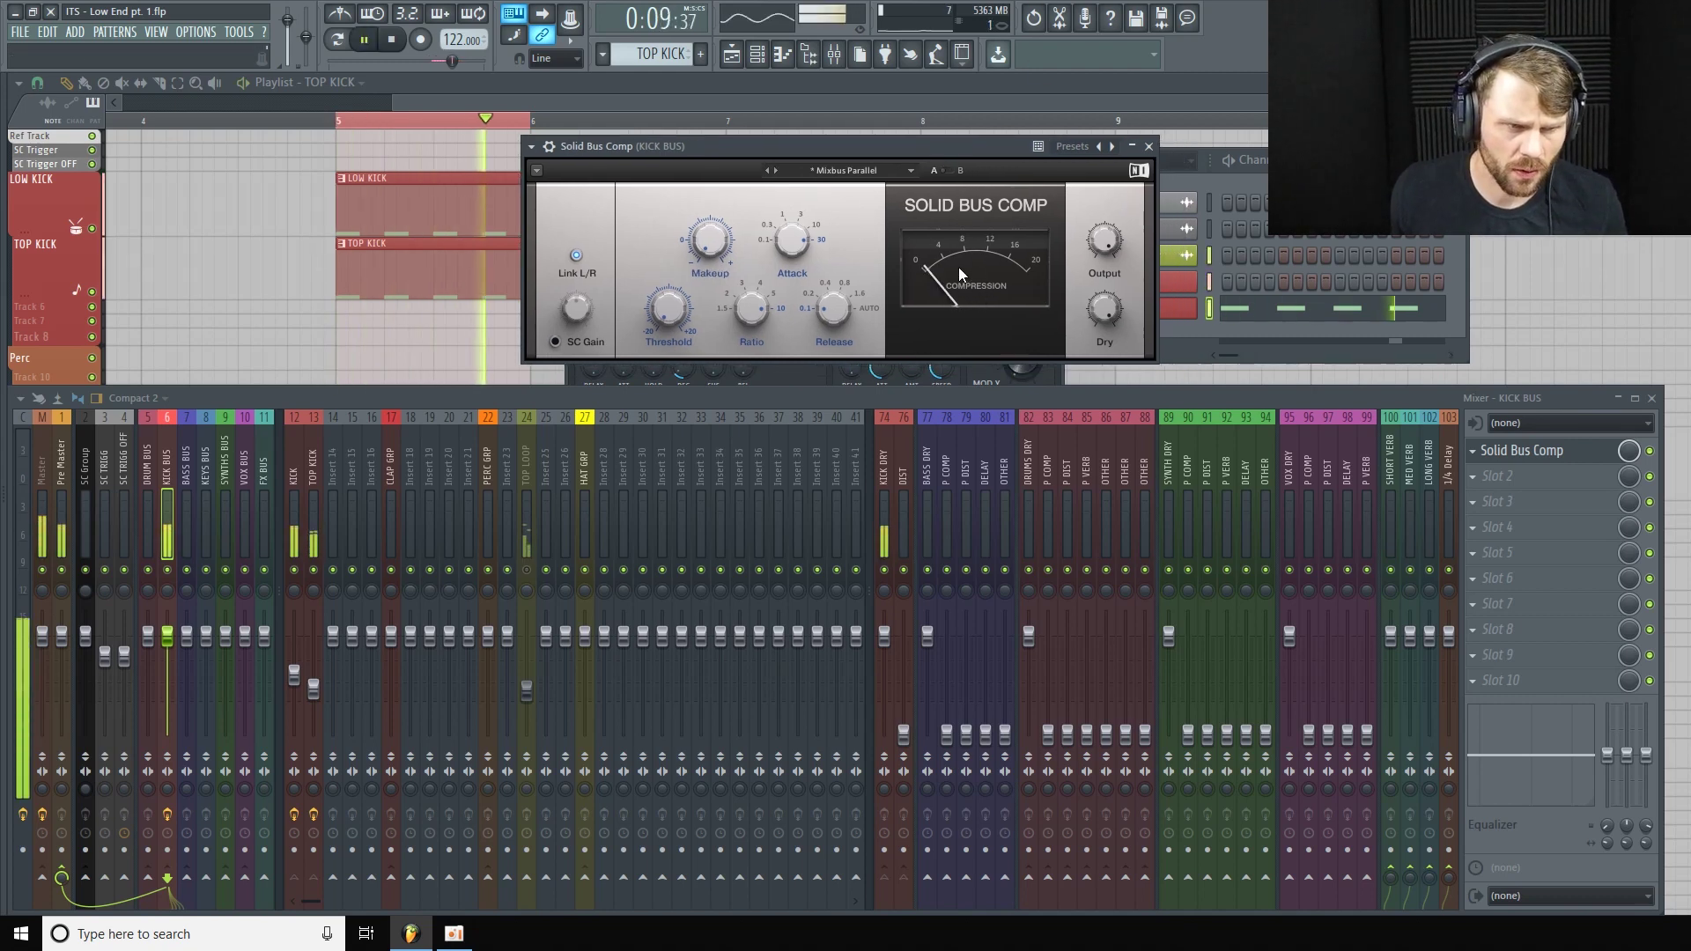
pyautogui.moveTo(1106, 240); pyautogui.dragTo(1106, 331)
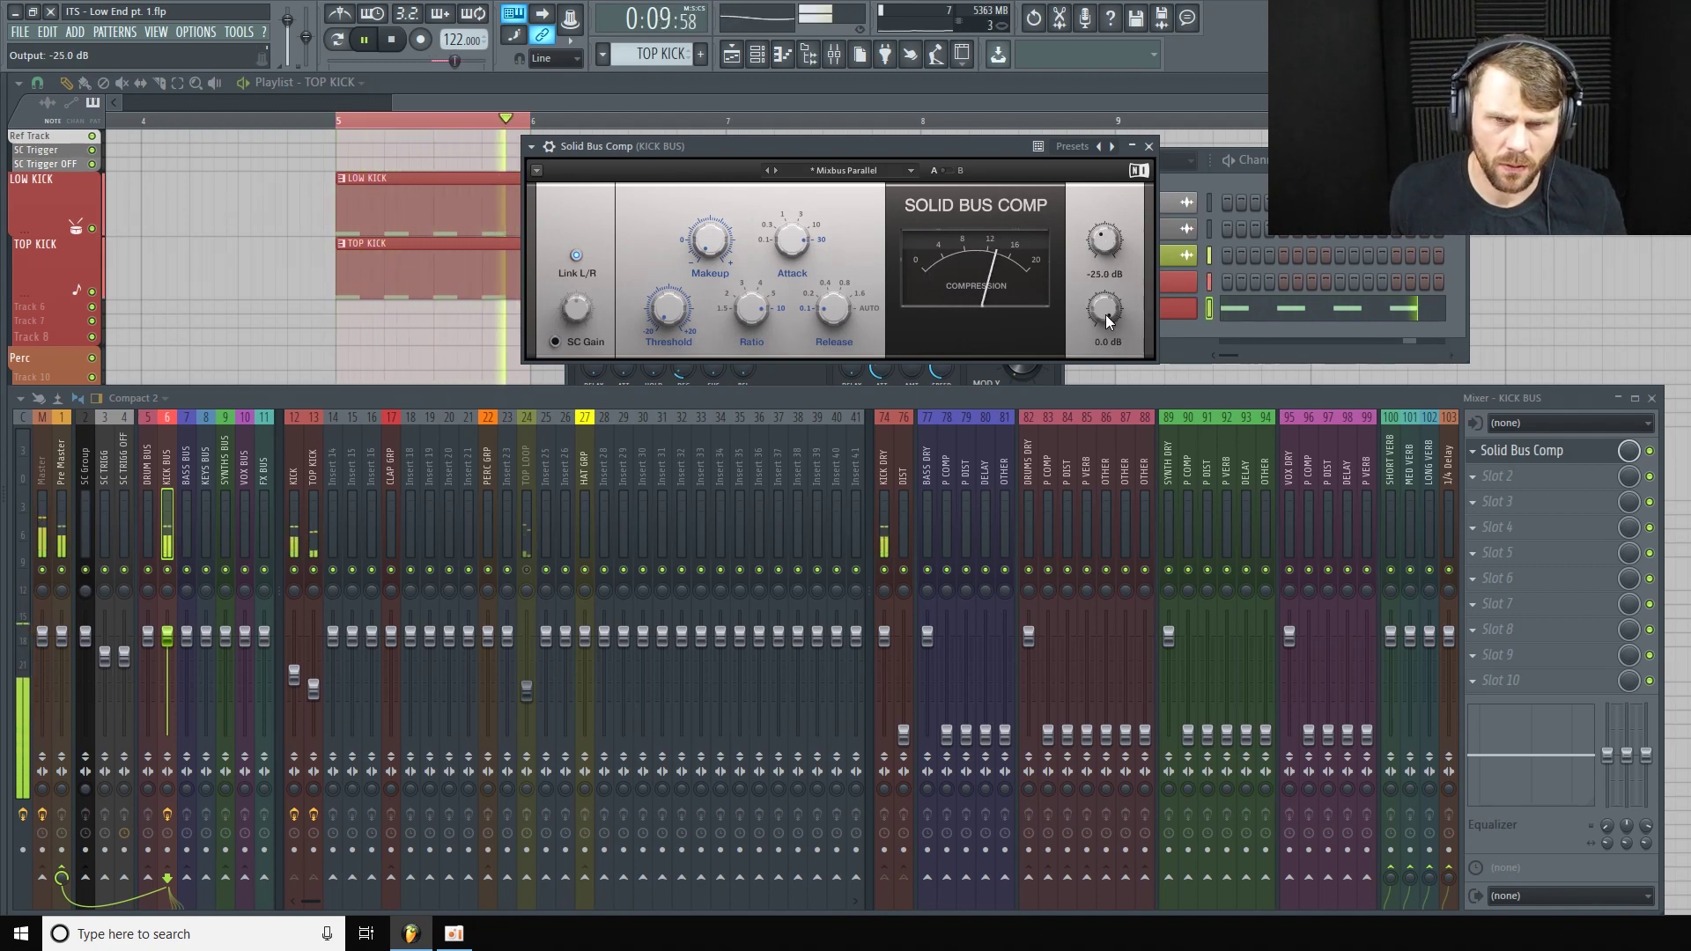
pyautogui.moveTo(1104, 310); pyautogui.dragTo(1104, 313)
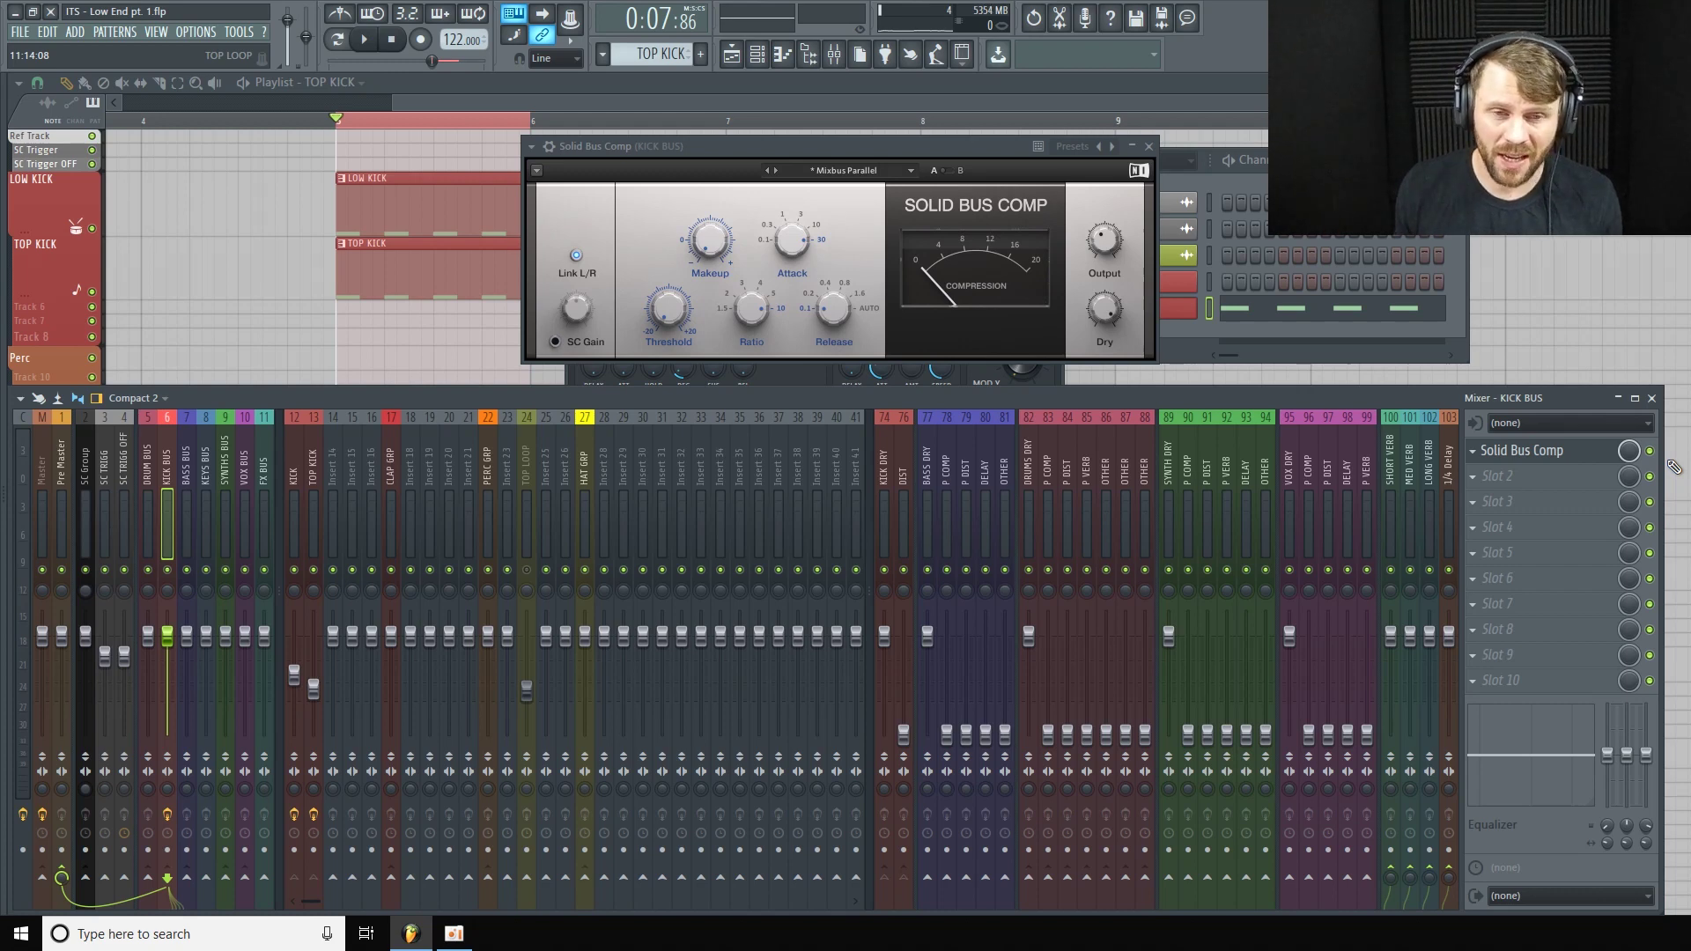
# Play the loop and raise Solid Bus Comp's Output to -8.1 dB, switching the compressor off and on to compare.
pyautogui.press('space')
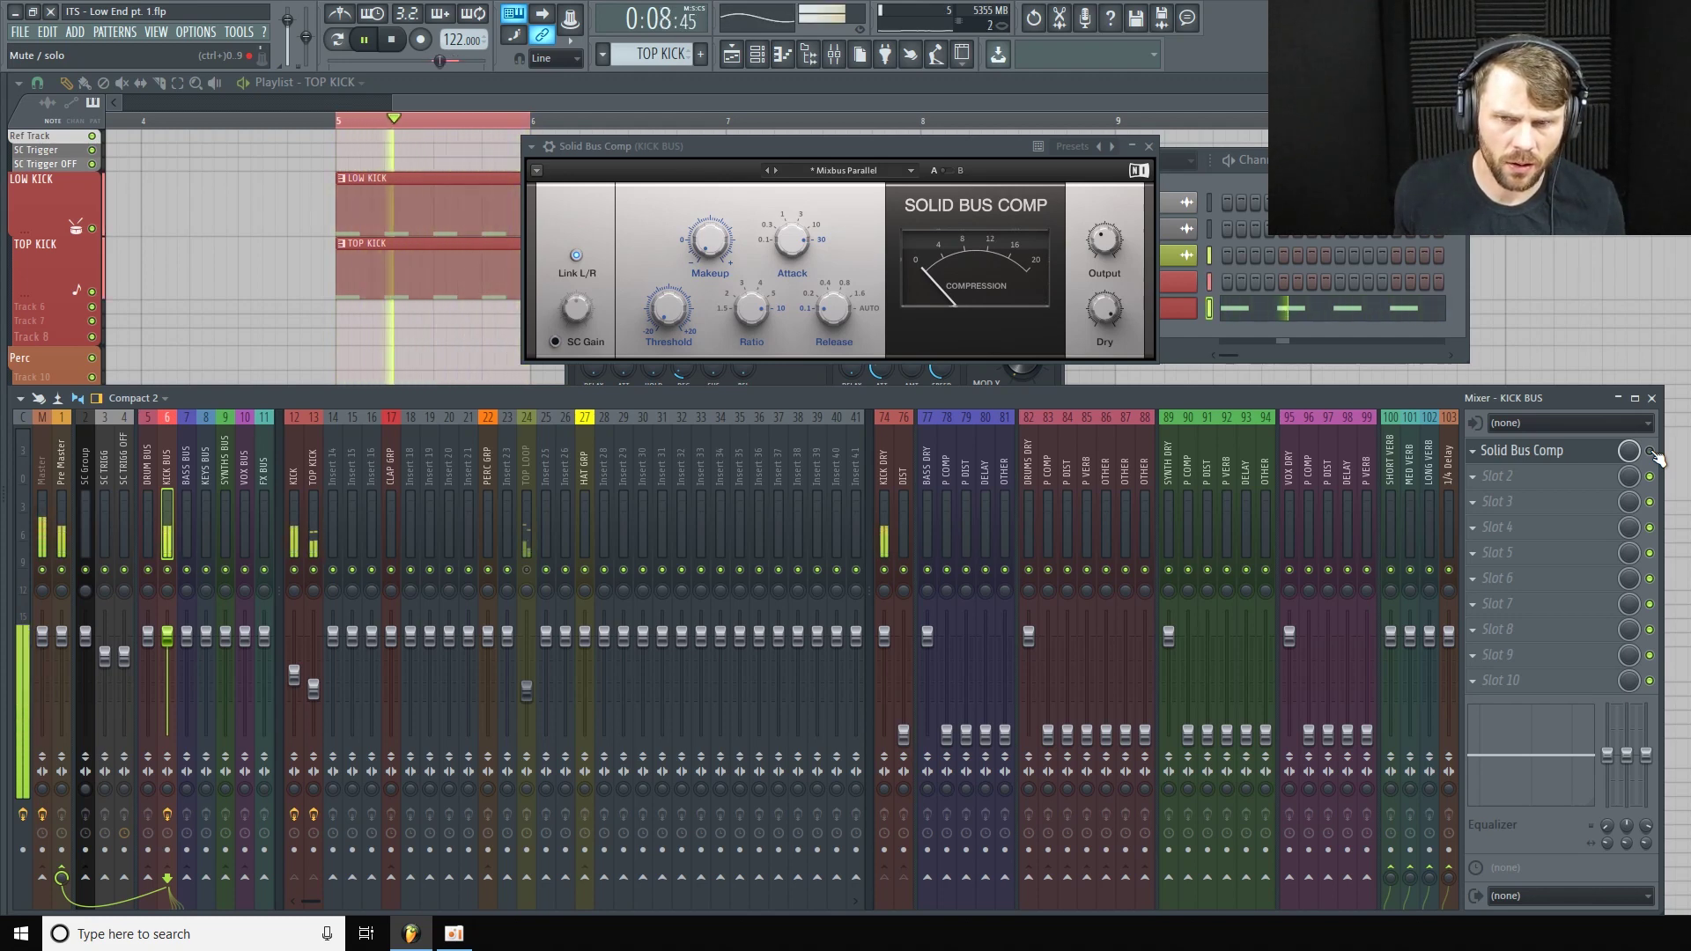
pyautogui.moveTo(1104, 239); pyautogui.dragTo(1104, 250)
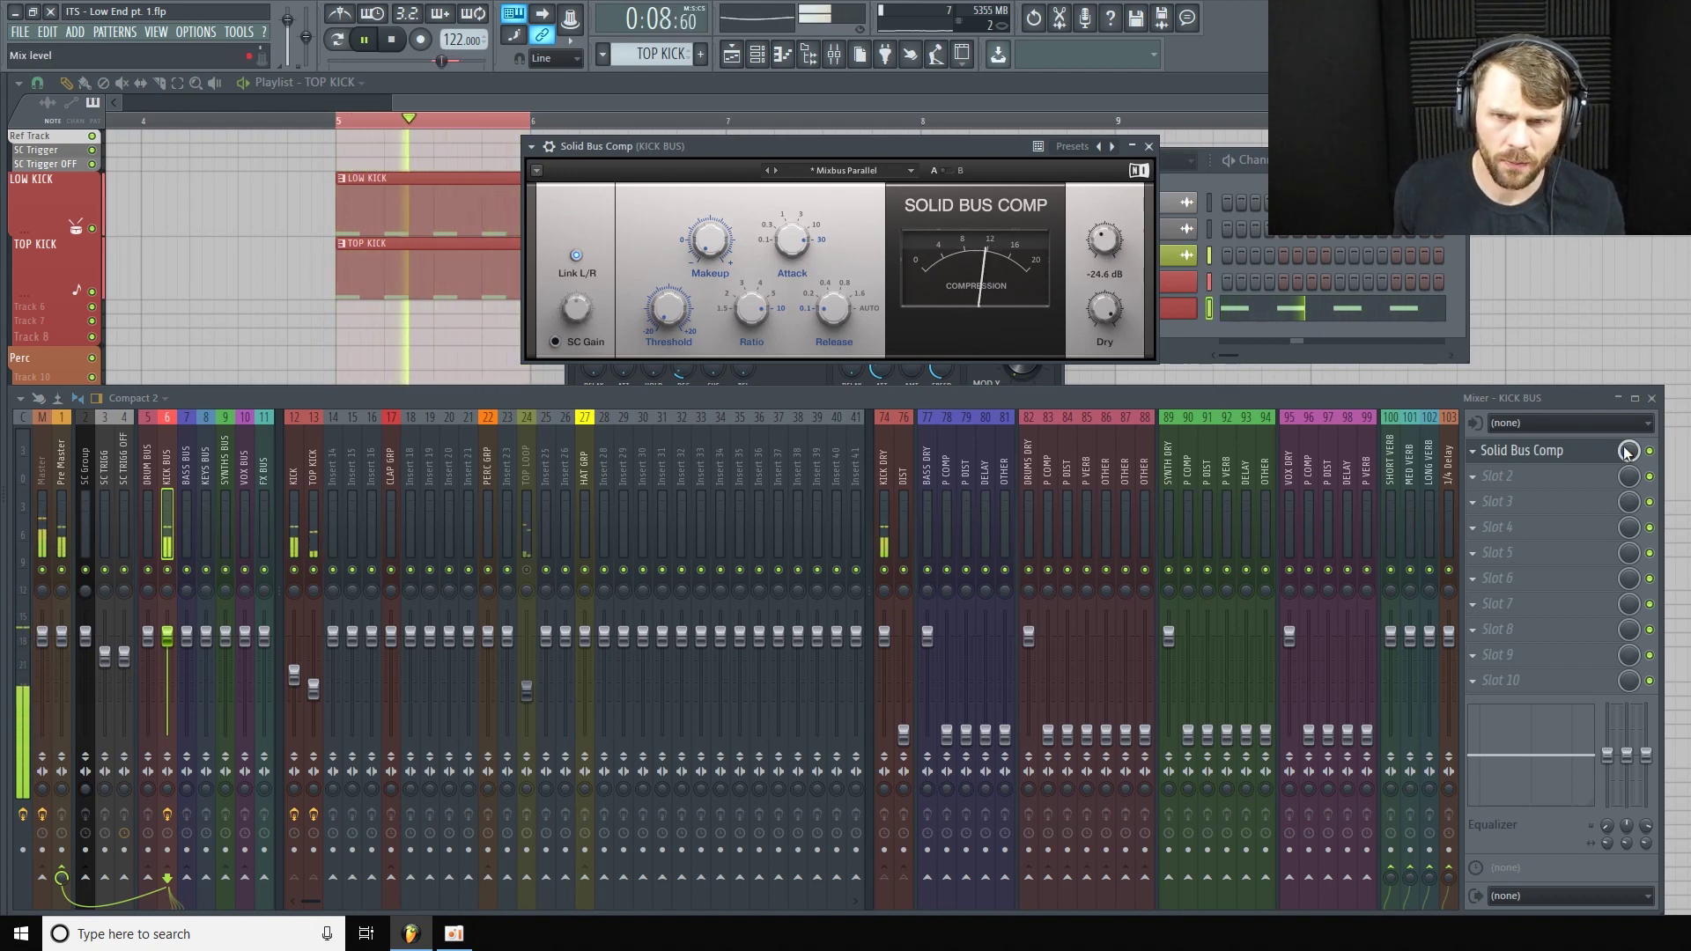
pyautogui.click(1650, 451)
pyautogui.click(1650, 451)
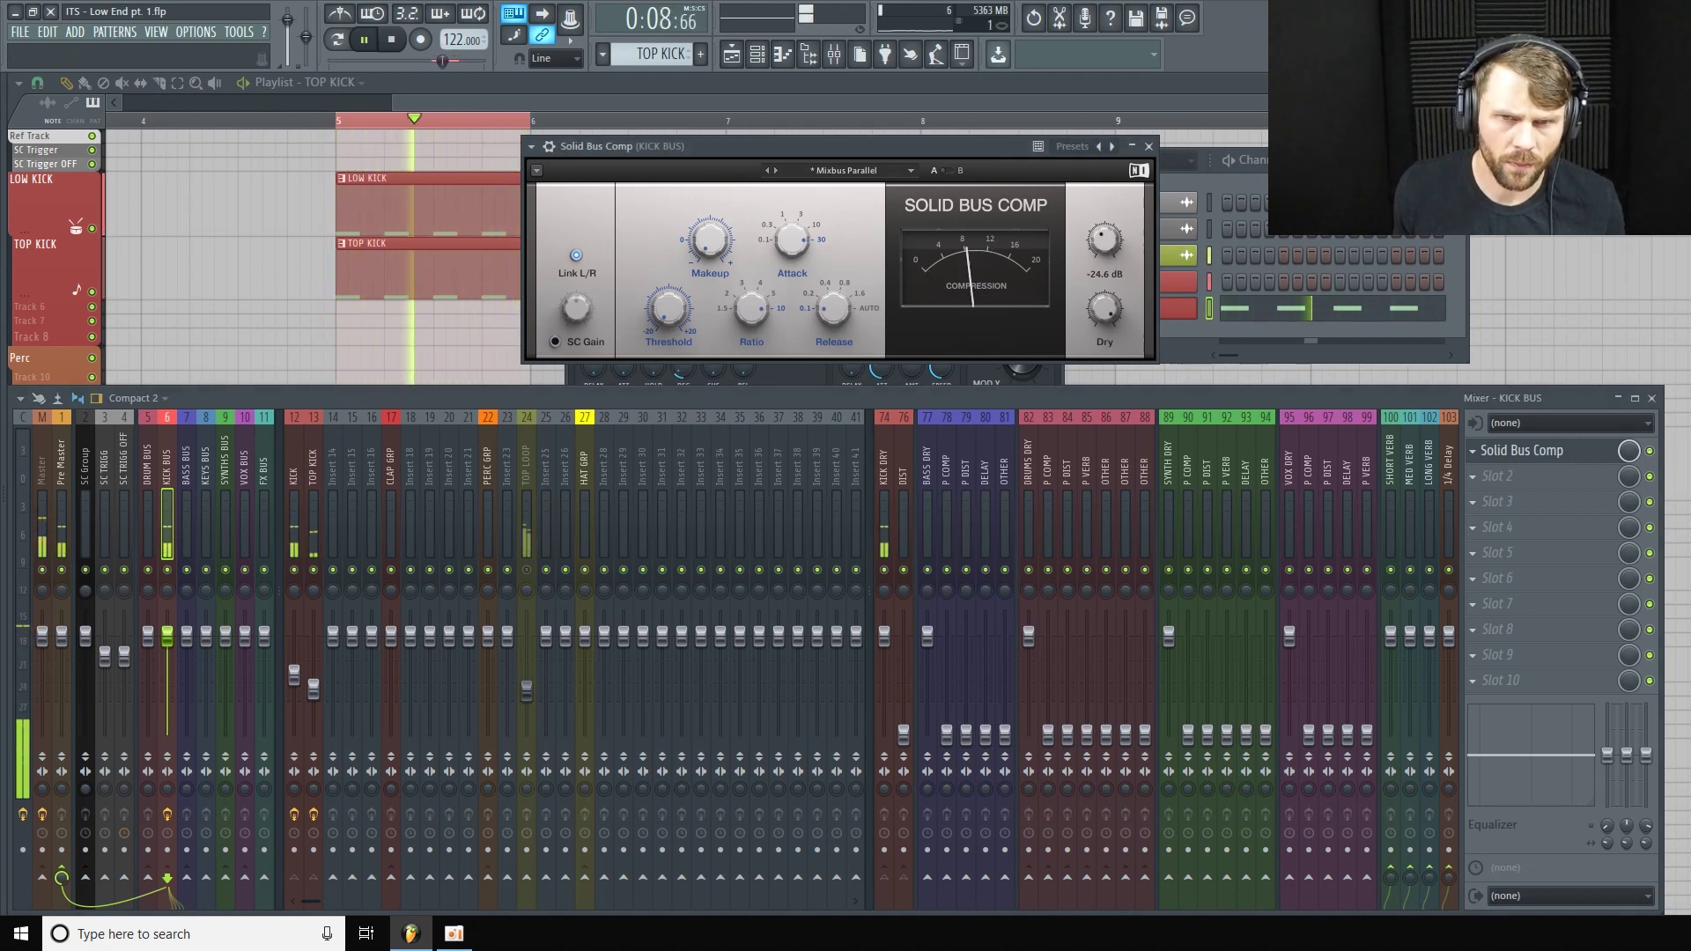
pyautogui.moveTo(1108, 253)
pyautogui.moveTo(1108, 253); pyautogui.dragTo(1108, 191)
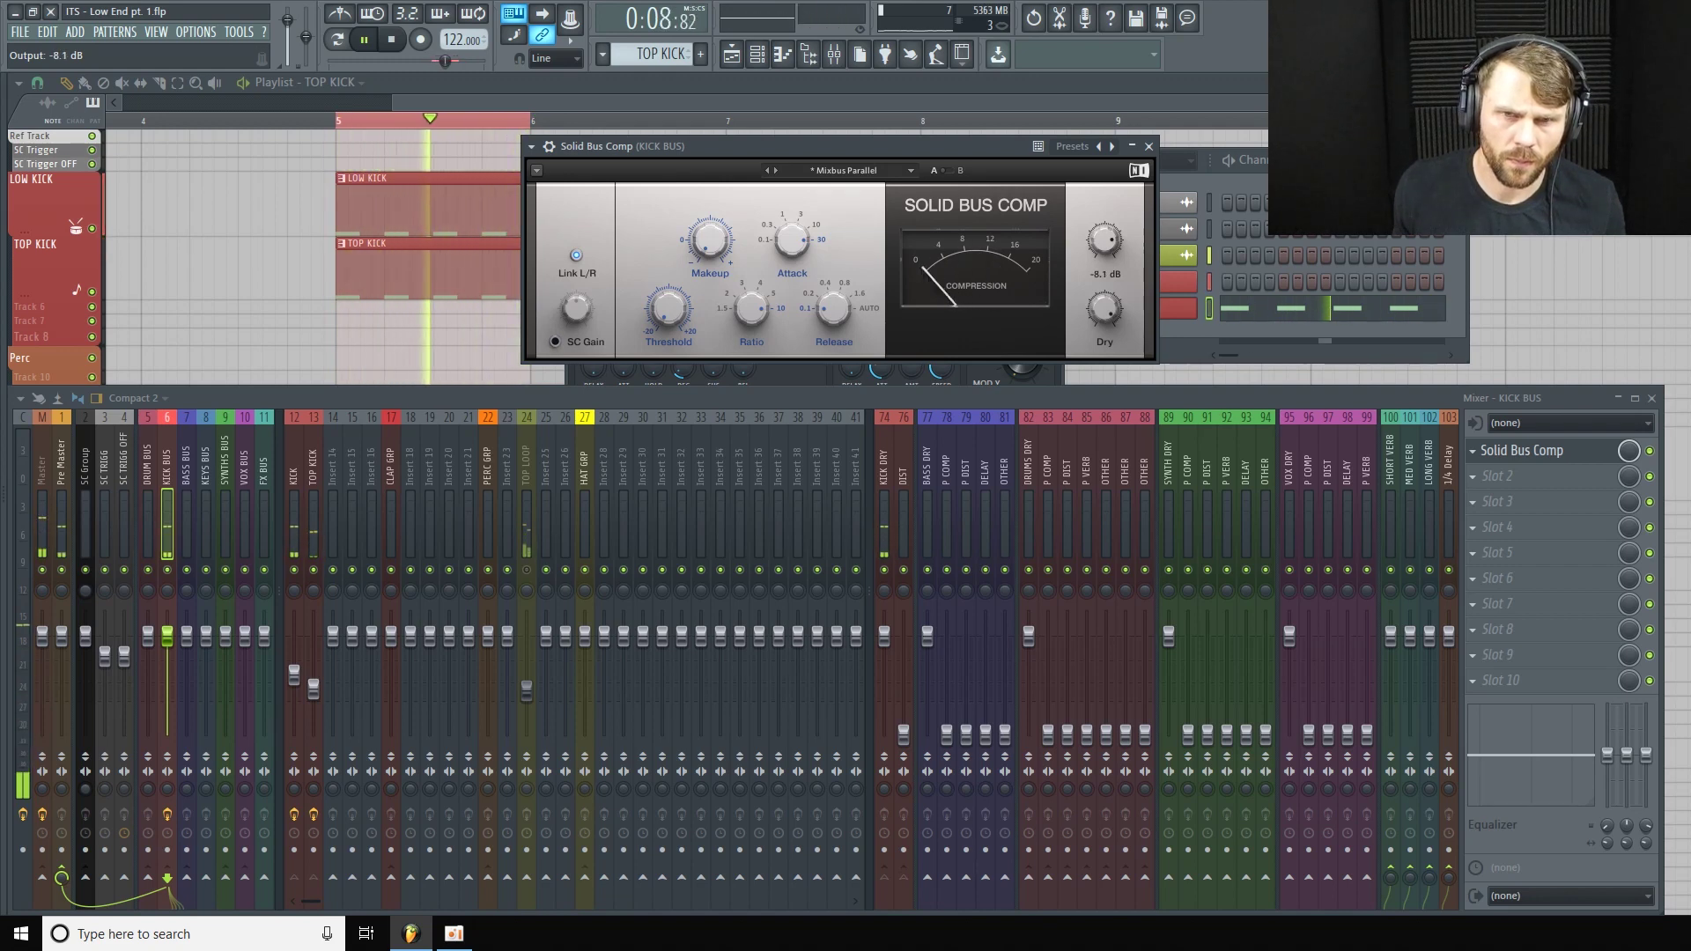
pyautogui.click(1651, 452)
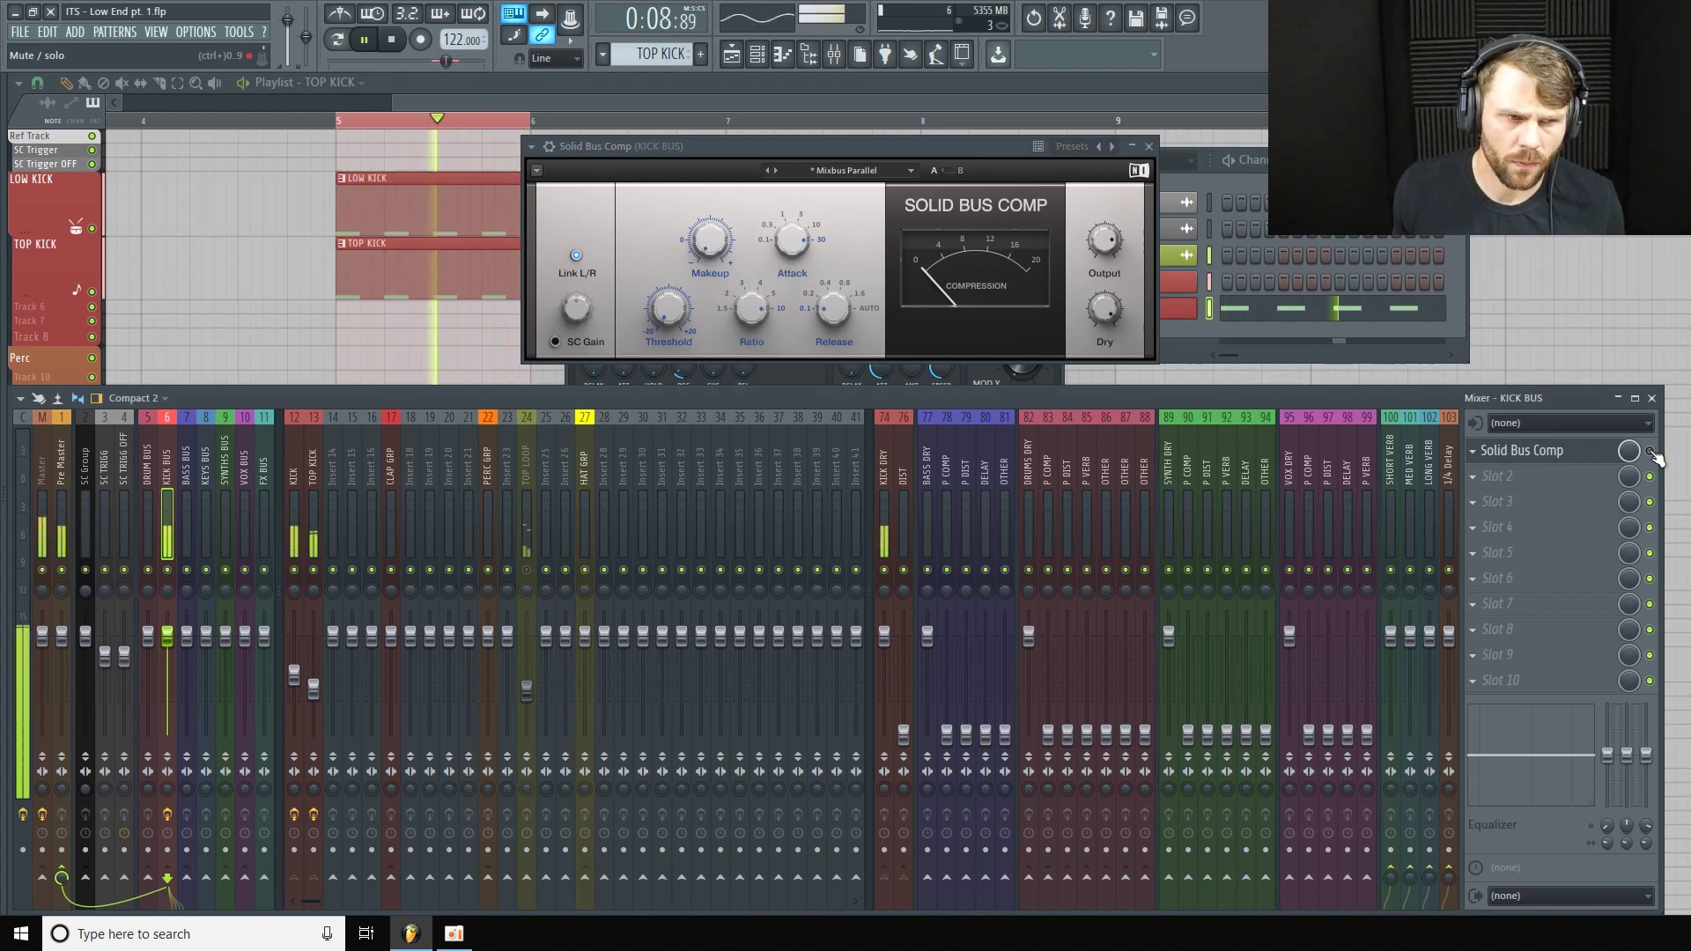
# Switch Solid Bus Comp back on, fine-tune its Output level and close its window.
pyautogui.click(1651, 451)
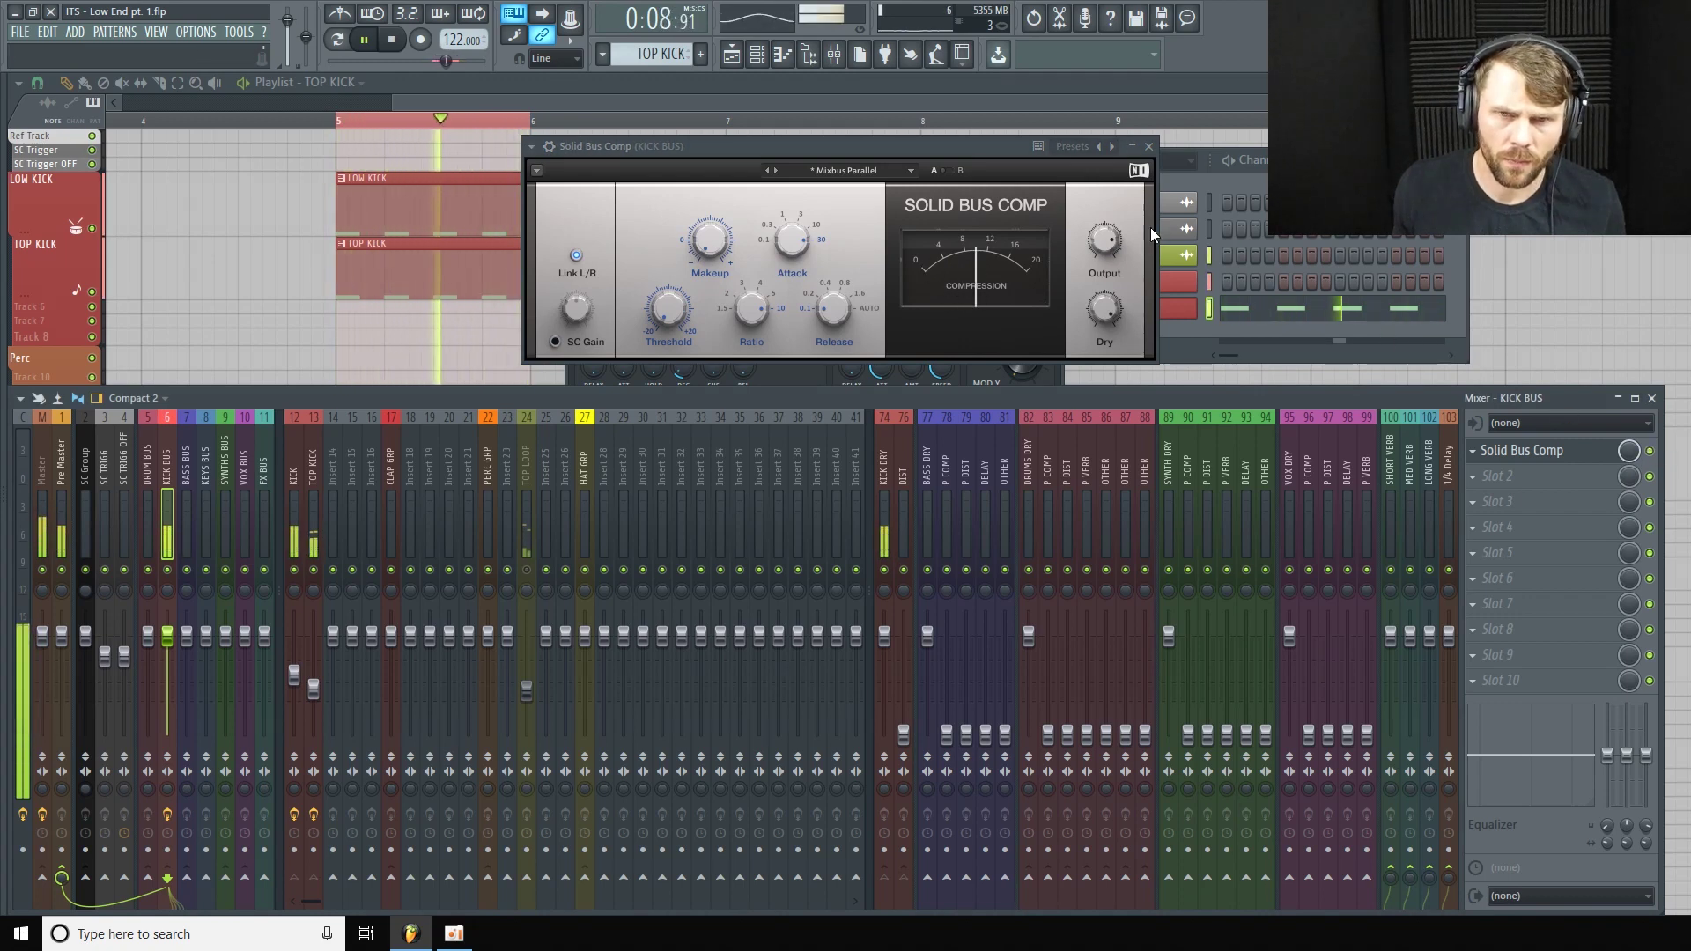
pyautogui.moveTo(1106, 241); pyautogui.dragTo(1106, 241)
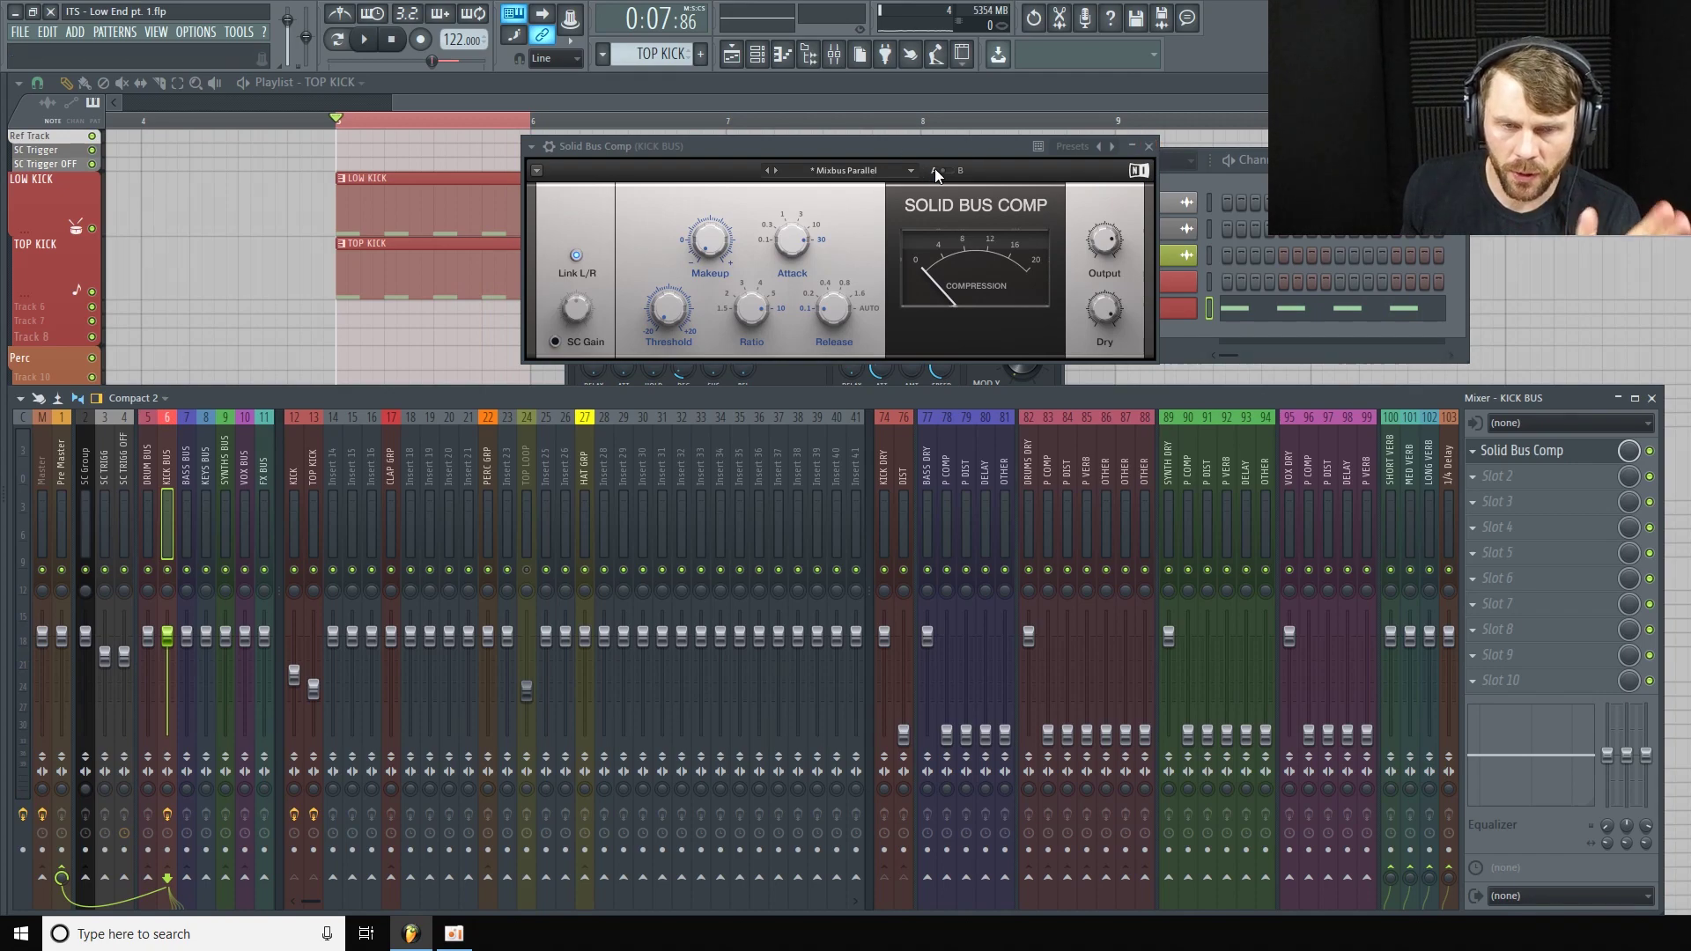
pyautogui.click(1150, 147)
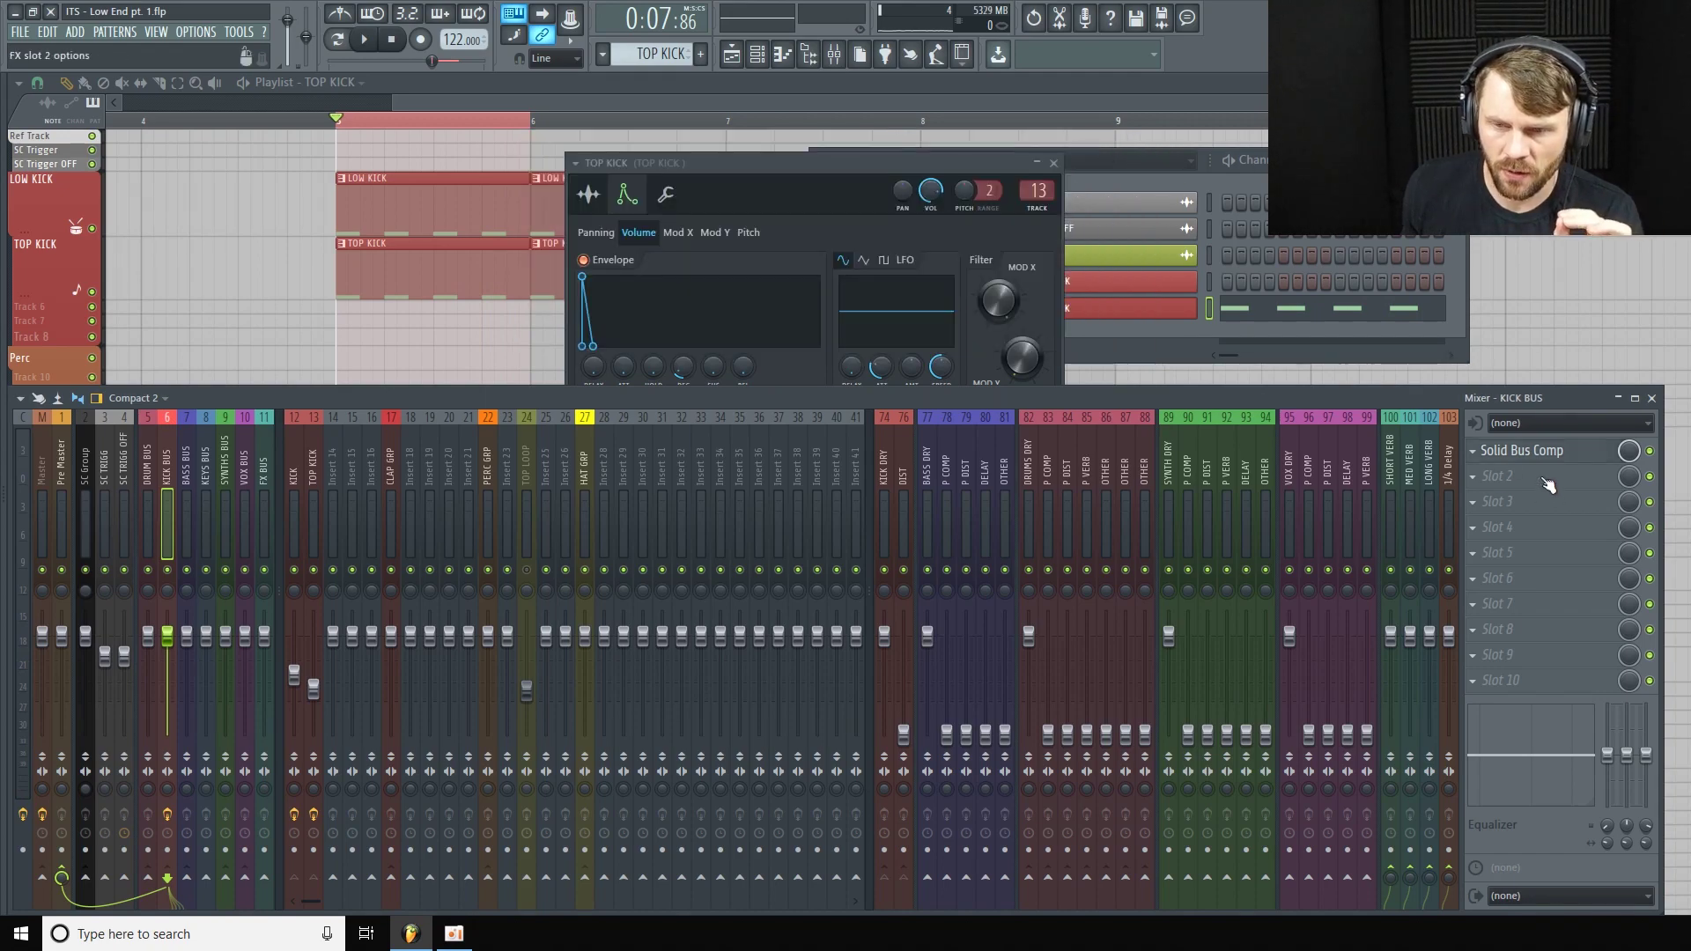
# Insert UAD Oxide Tape in the second effect slot of KICK BUS and place its window clear of the slot list.
pyautogui.click(1531, 476)
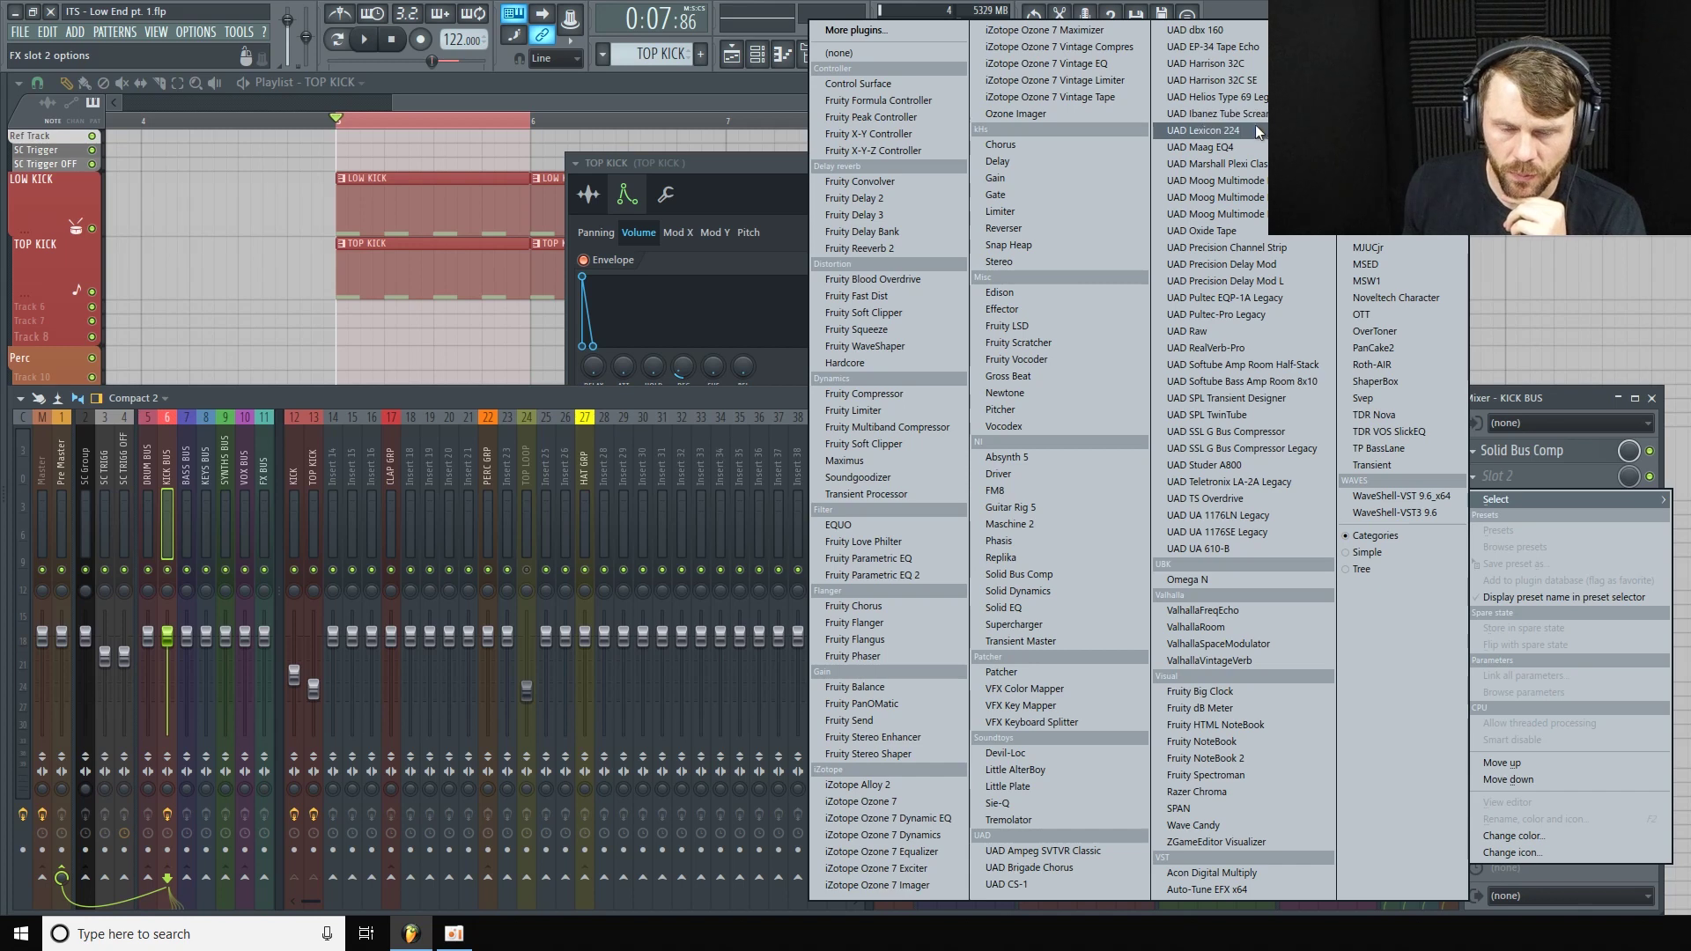
pyautogui.click(1257, 231)
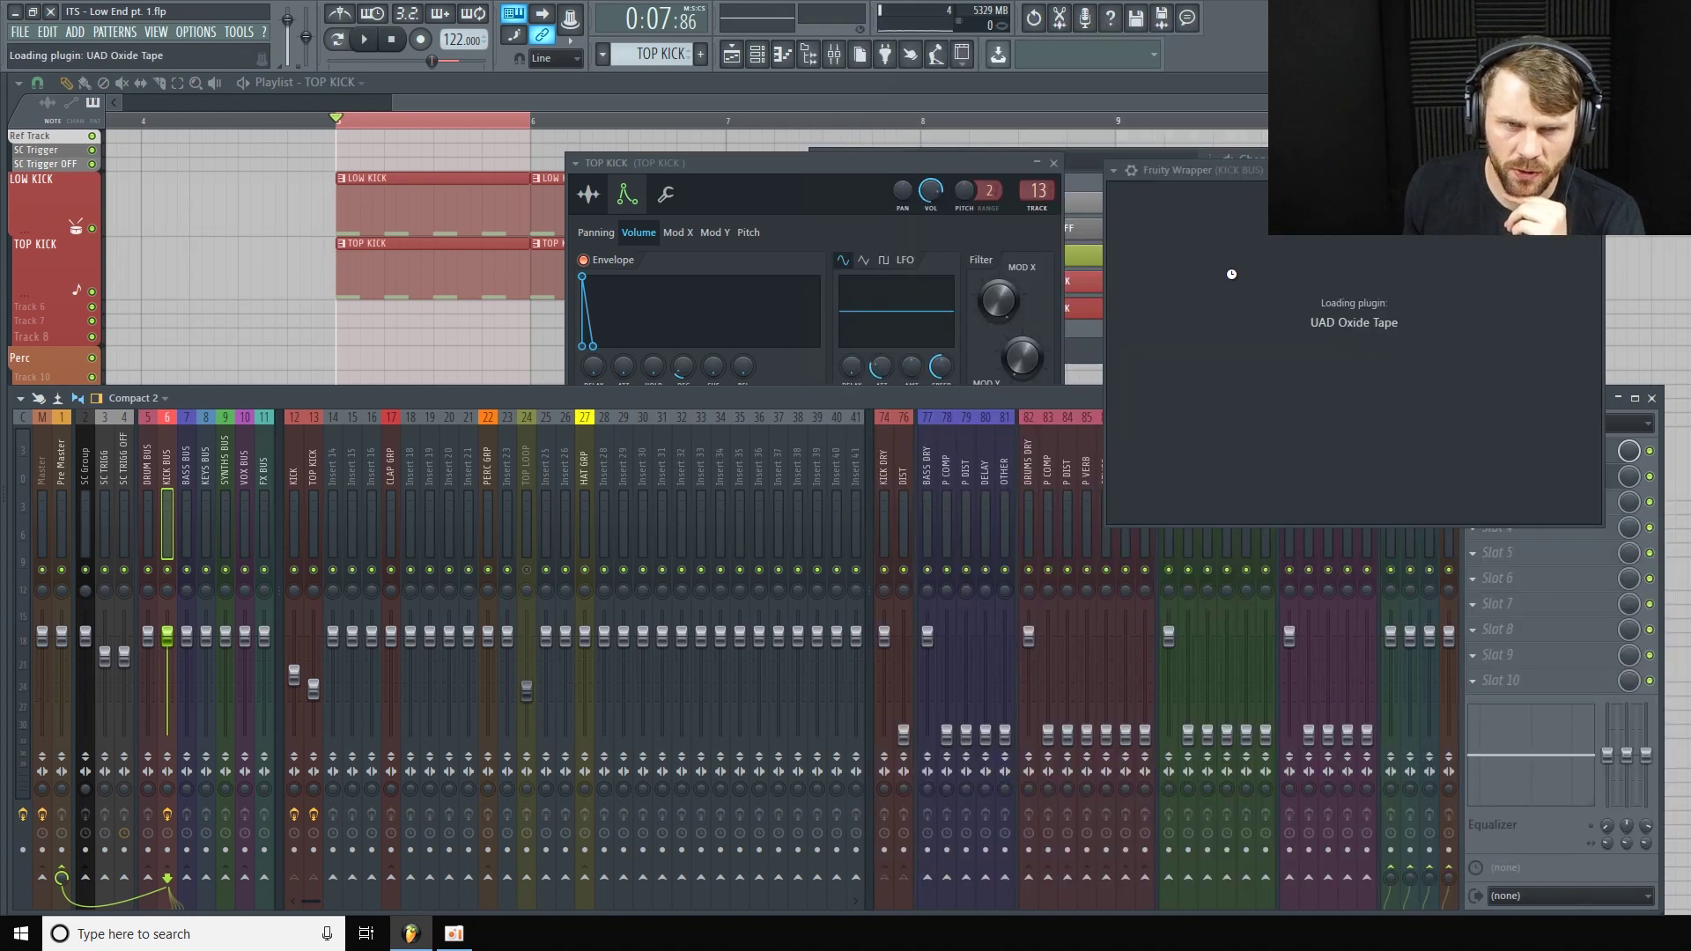
pyautogui.moveTo(1446, 170); pyautogui.dragTo(598, 183)
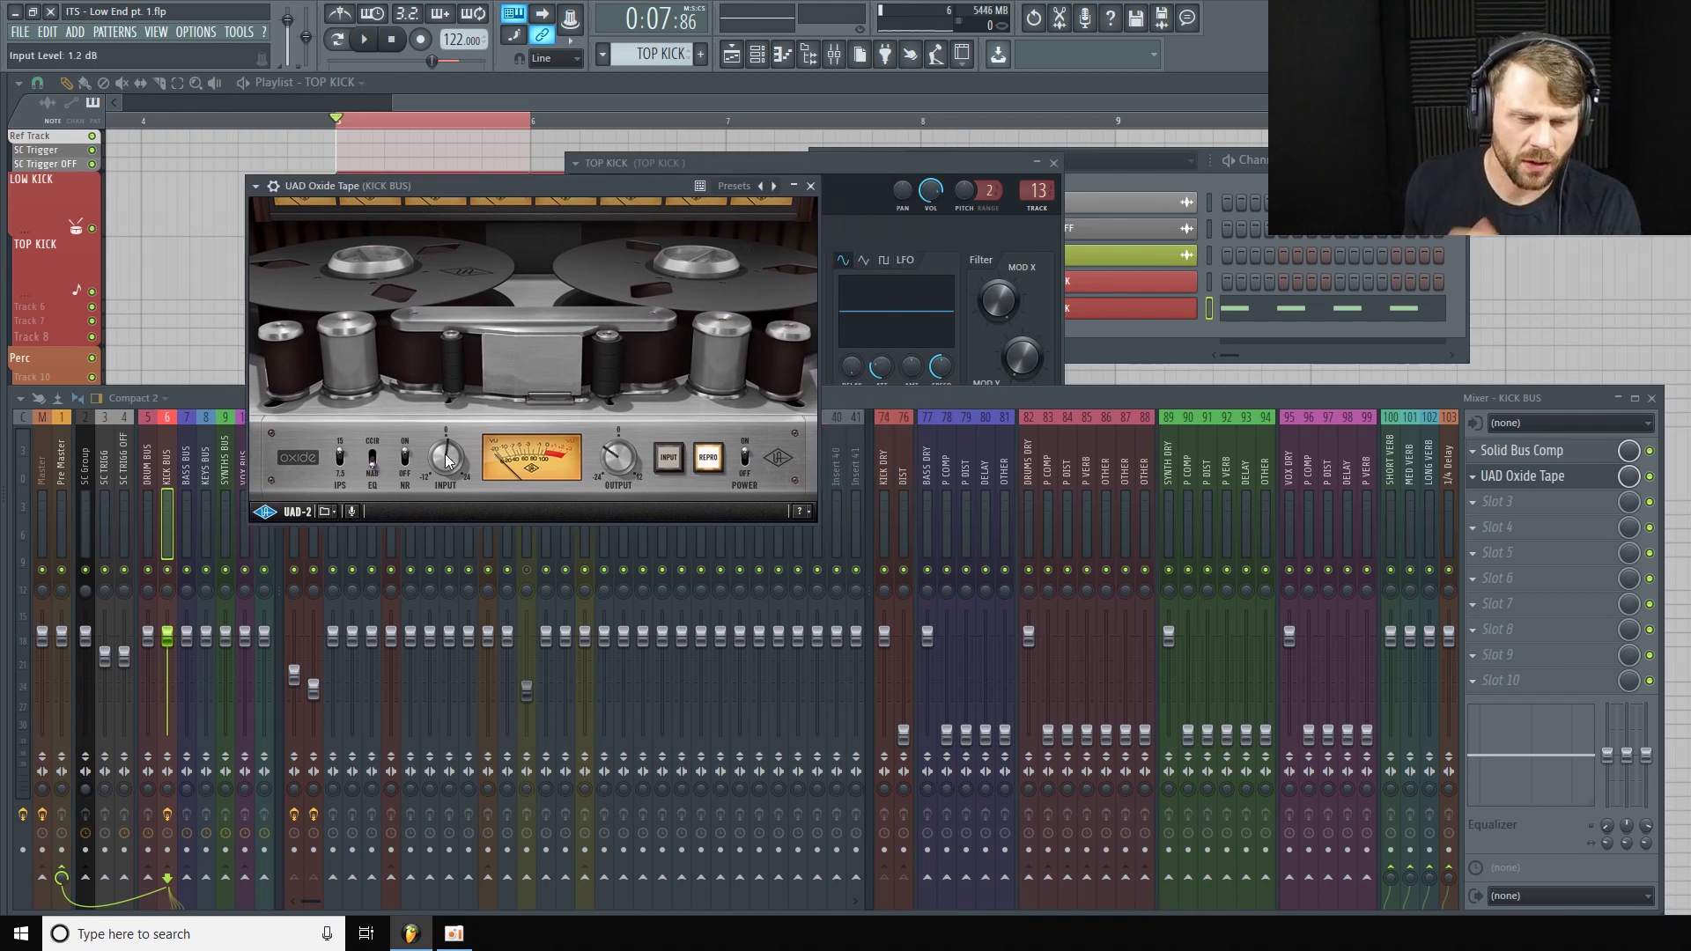
# Play the kick loop and adjust UAD Oxide Tape's Input level to drive the tape.
pyautogui.press('space')
pyautogui.moveTo(451, 461); pyautogui.dragTo(448, 443)
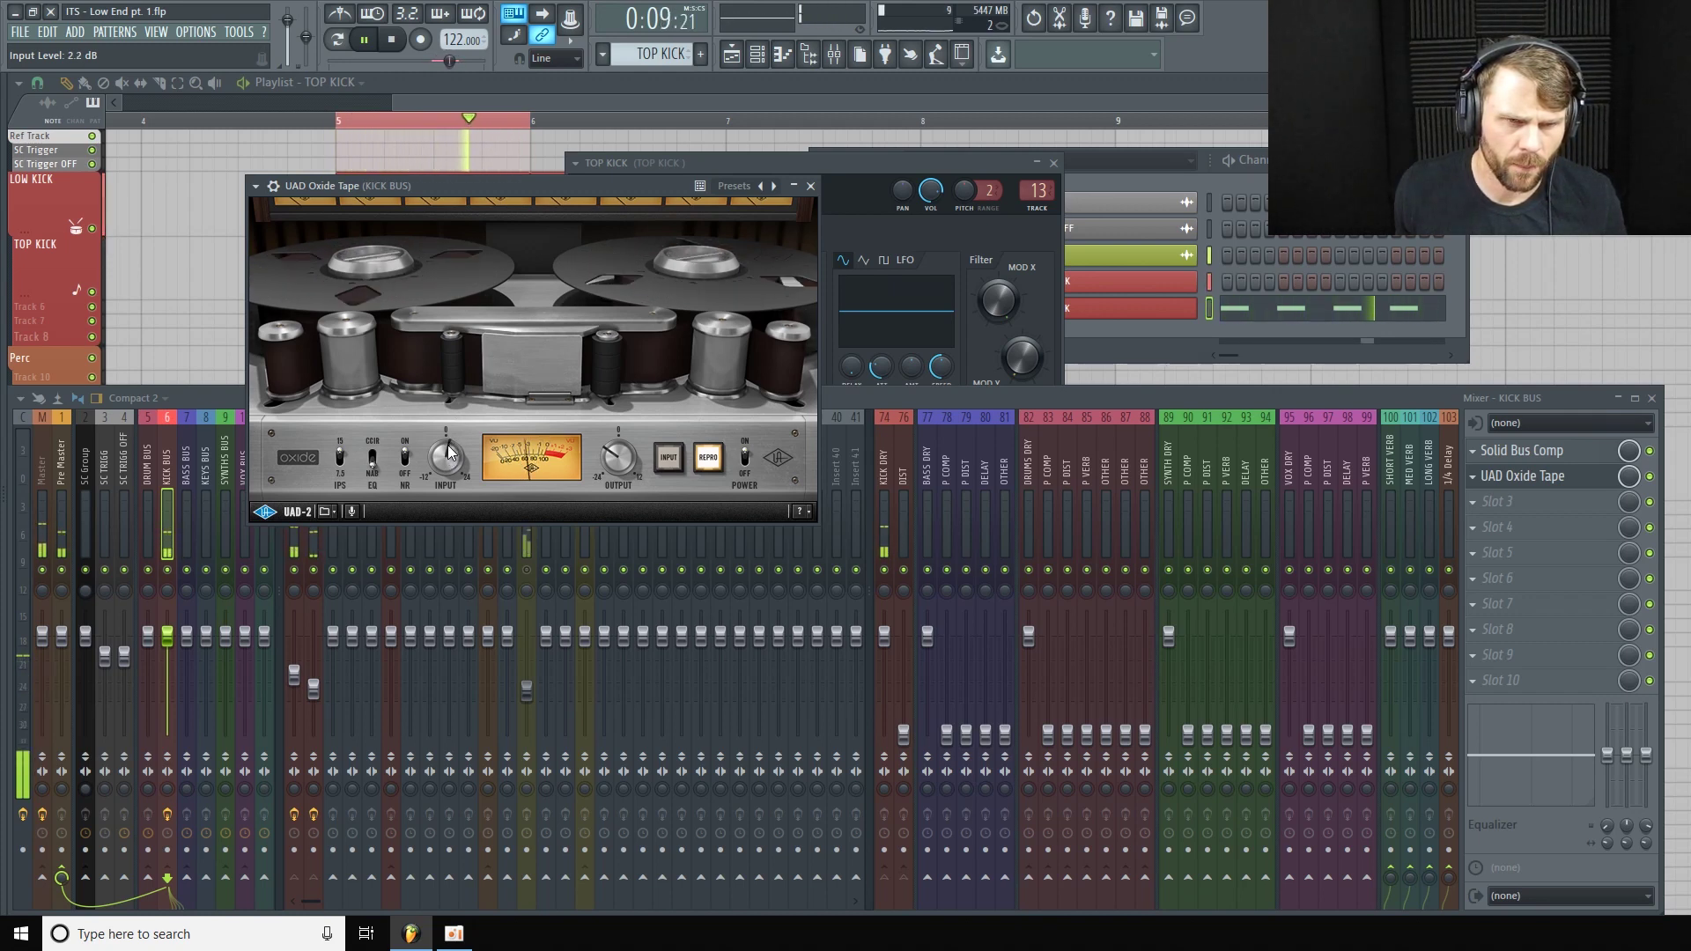
pyautogui.moveTo(447, 444); pyautogui.dragTo(448, 444)
pyautogui.scroll(1, 450, 452)
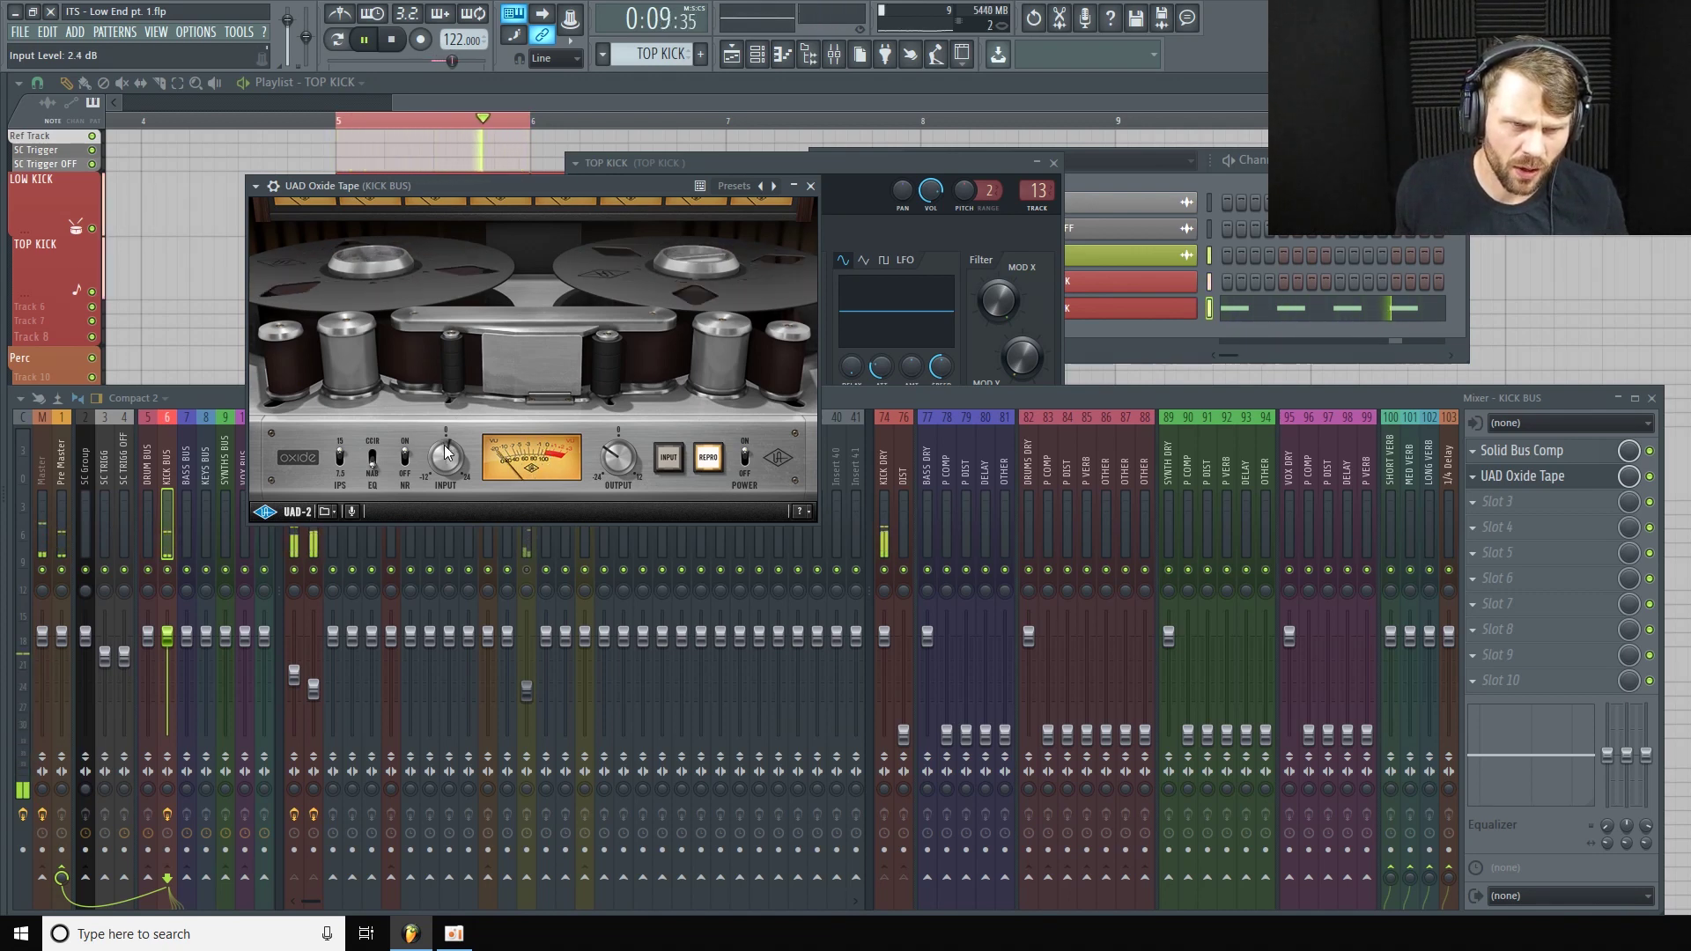
pyautogui.moveTo(446, 450); pyautogui.dragTo(452, 448)
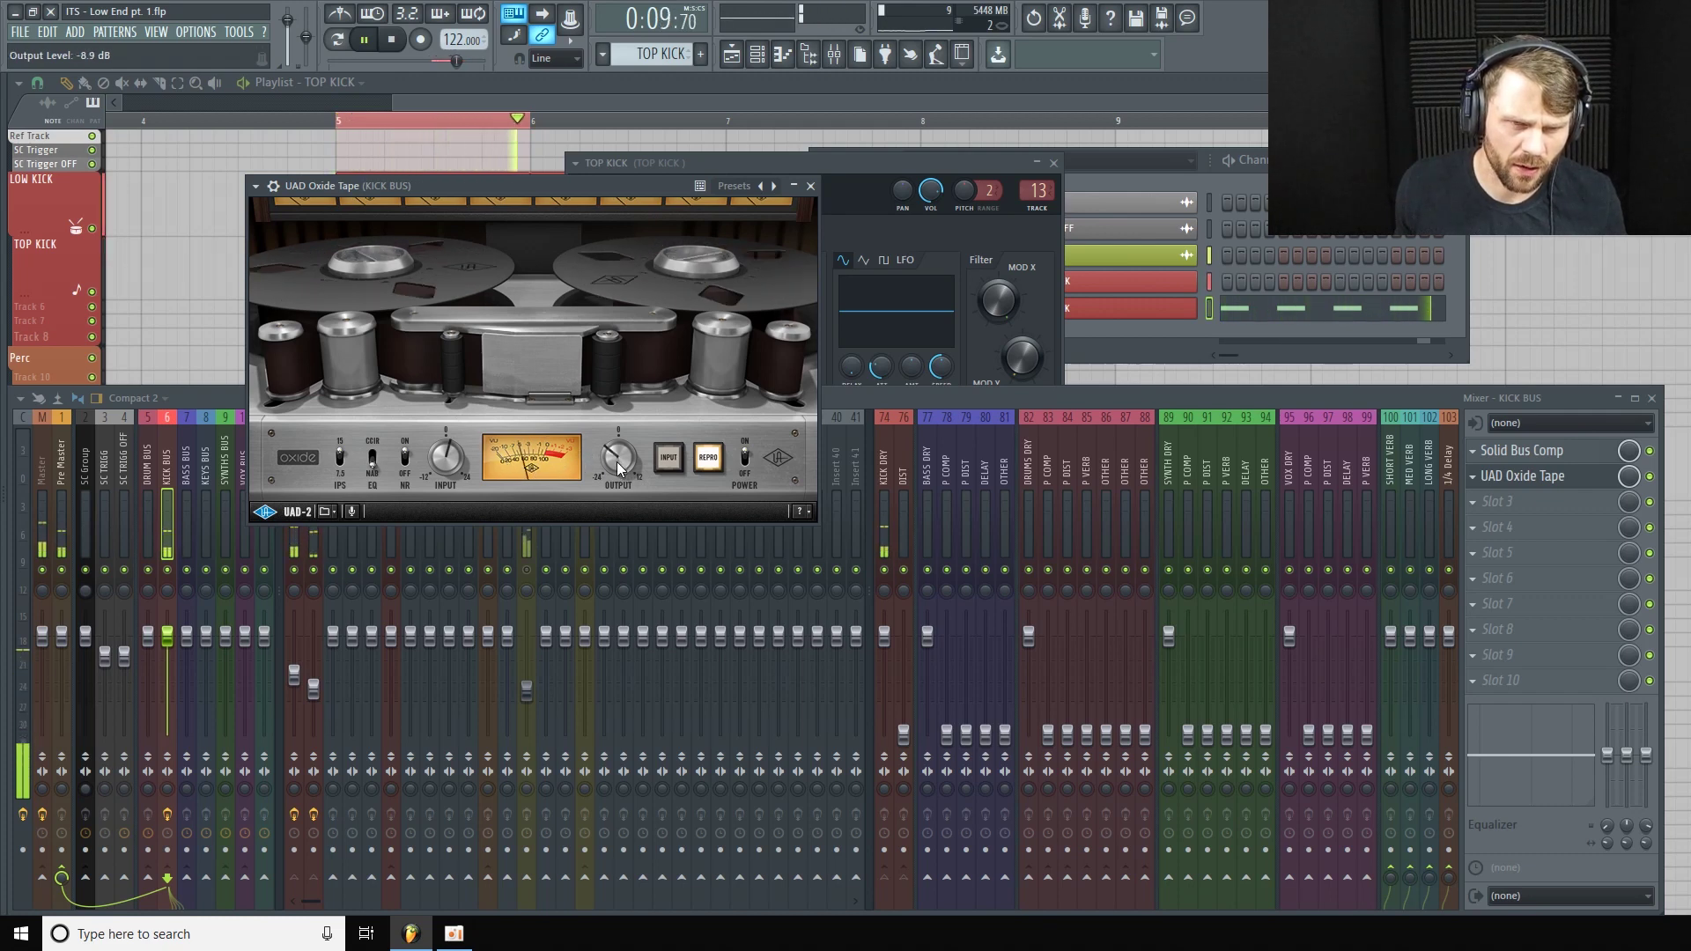
# Adjust UAD Oxide Tape's Output level and compare the playing loop with the plugin's power off and on.
pyautogui.moveTo(618, 462); pyautogui.dragTo(613, 453)
pyautogui.click(744, 475)
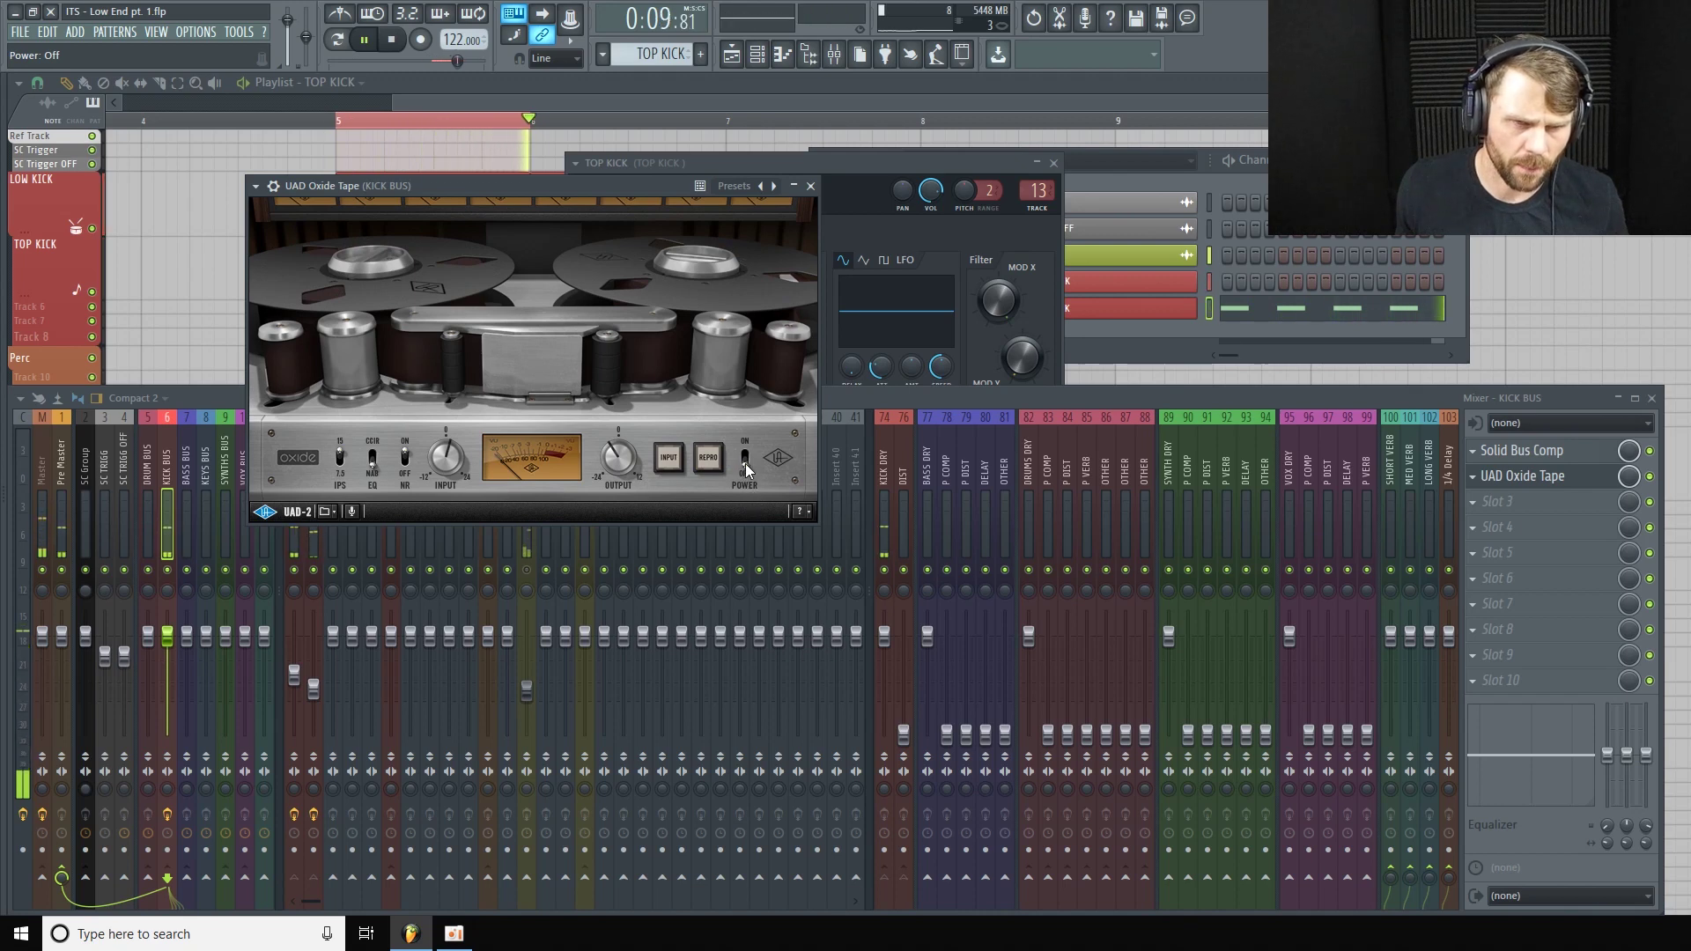
pyautogui.click(745, 463)
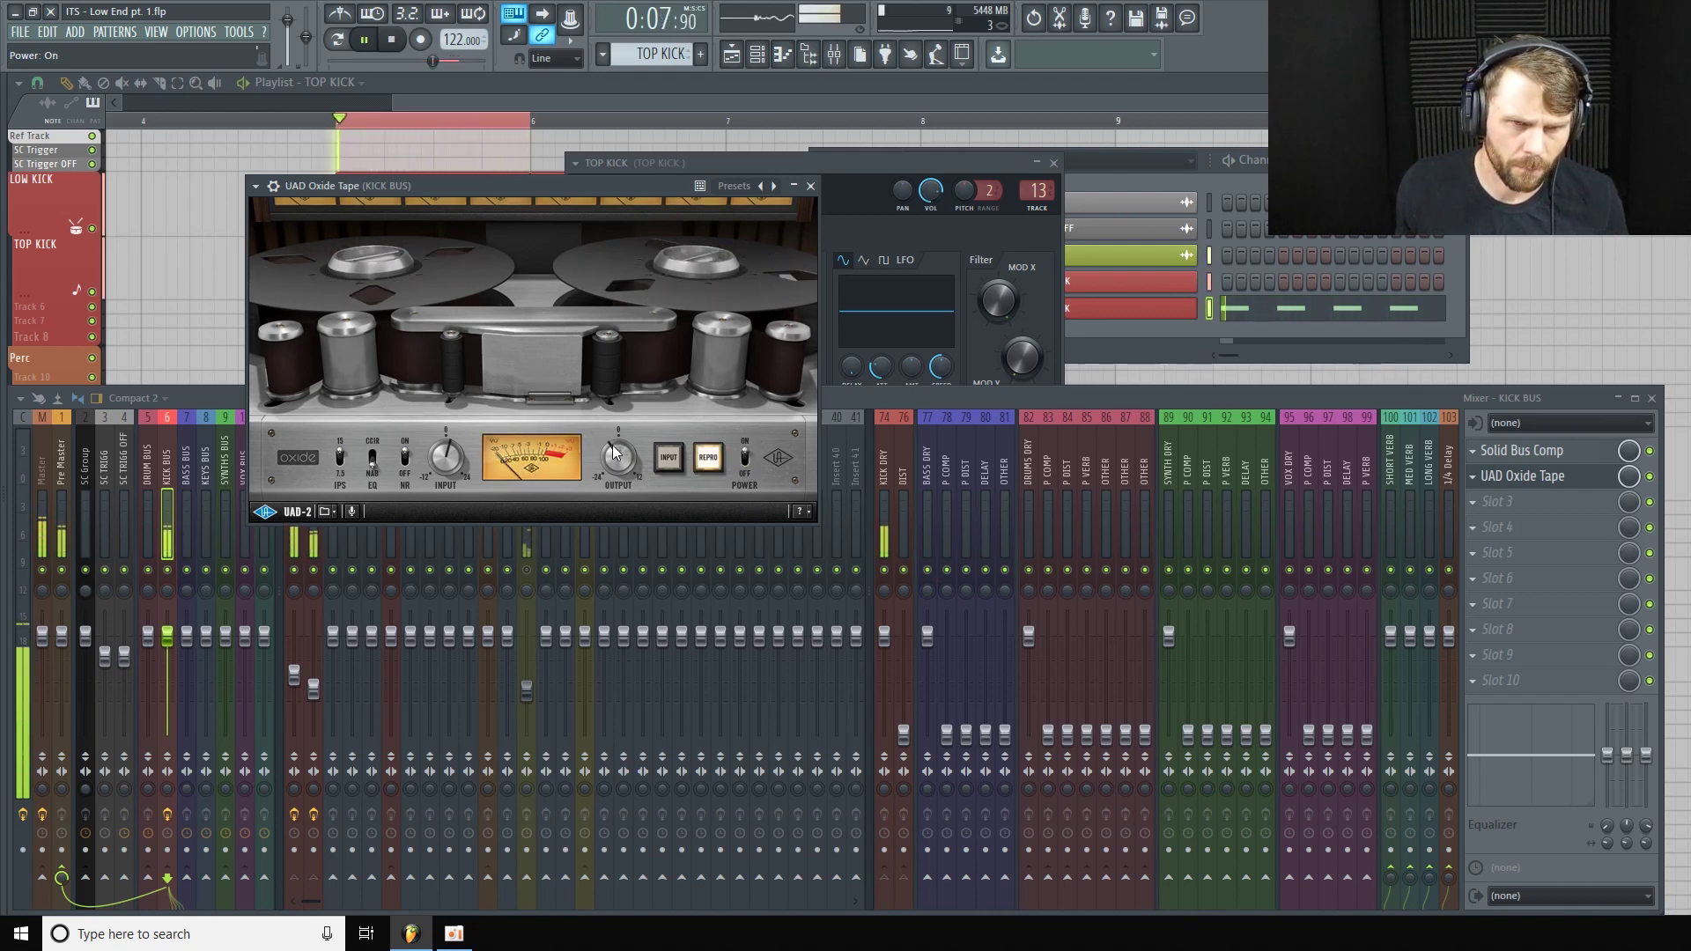
pyautogui.click(745, 459)
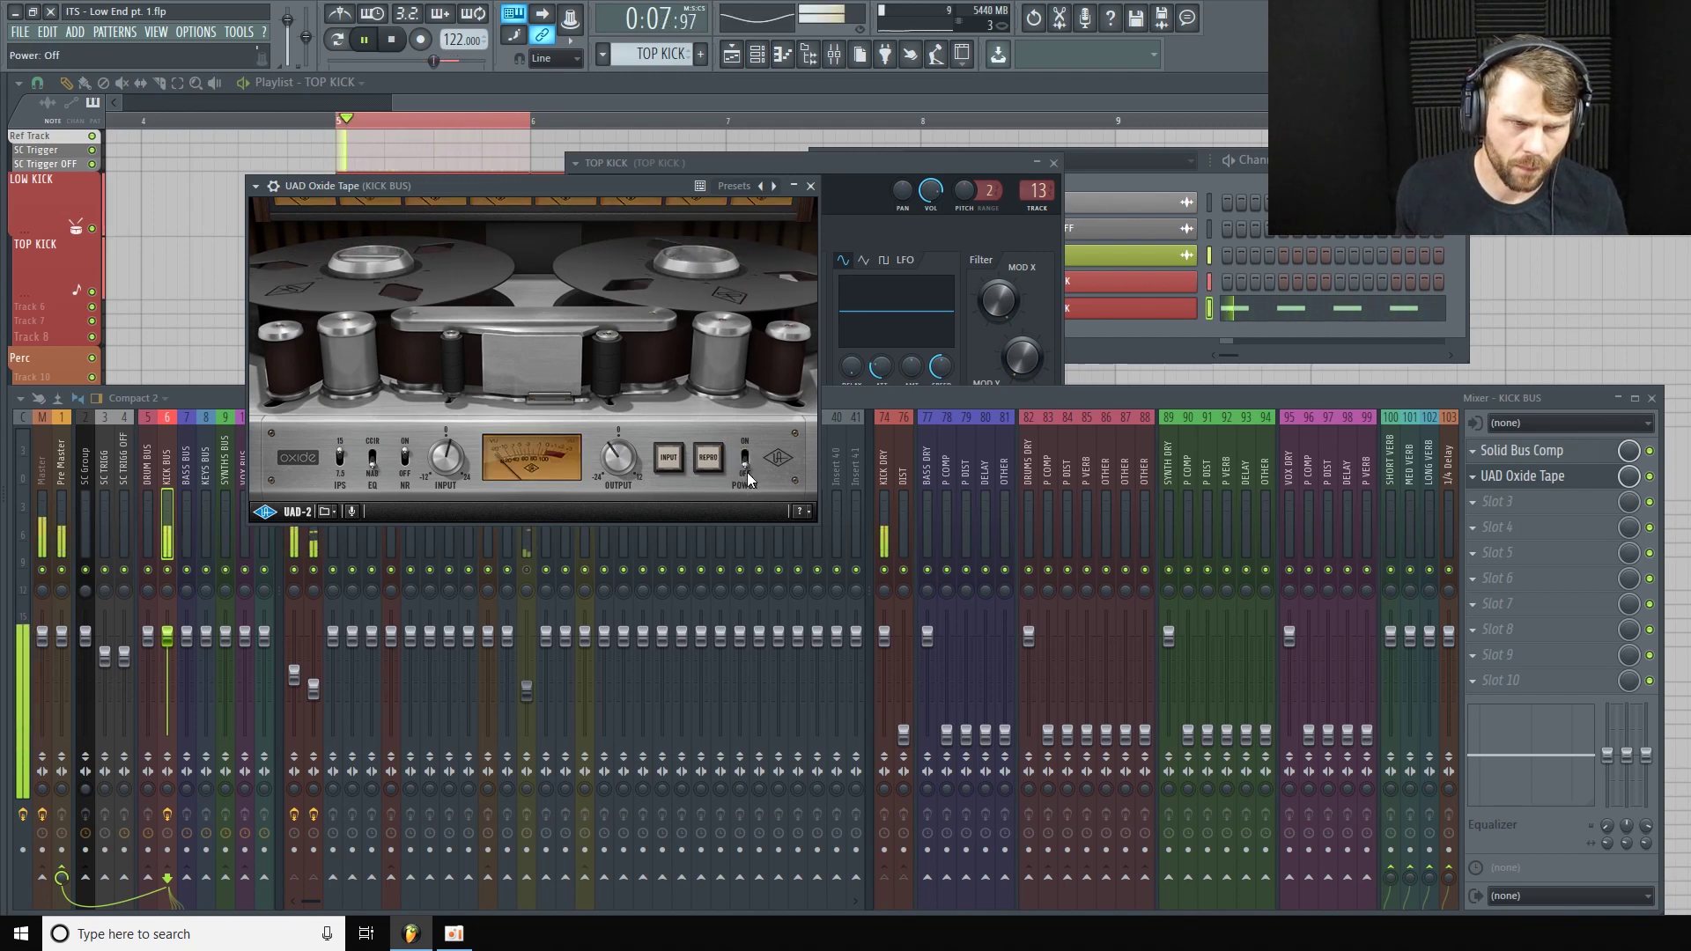
pyautogui.click(747, 470)
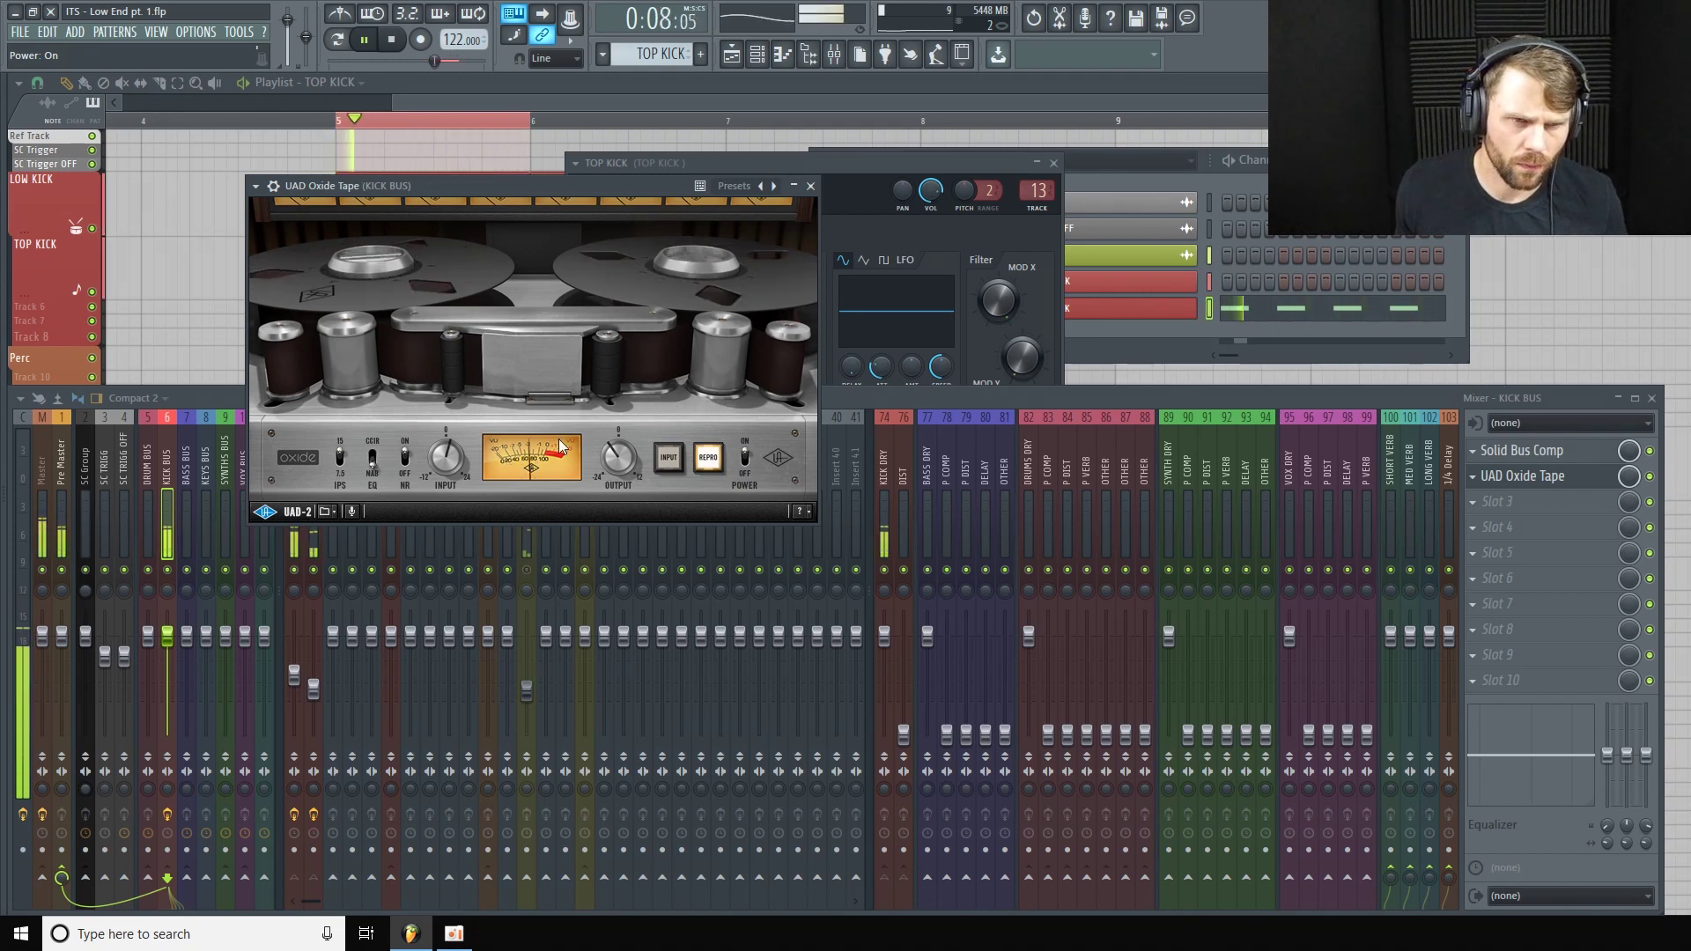
# Set UAD Oxide Tape's Output to -5.8 dB, compare the loop with its power off and on again, and stop playback.
pyautogui.click(609, 450)
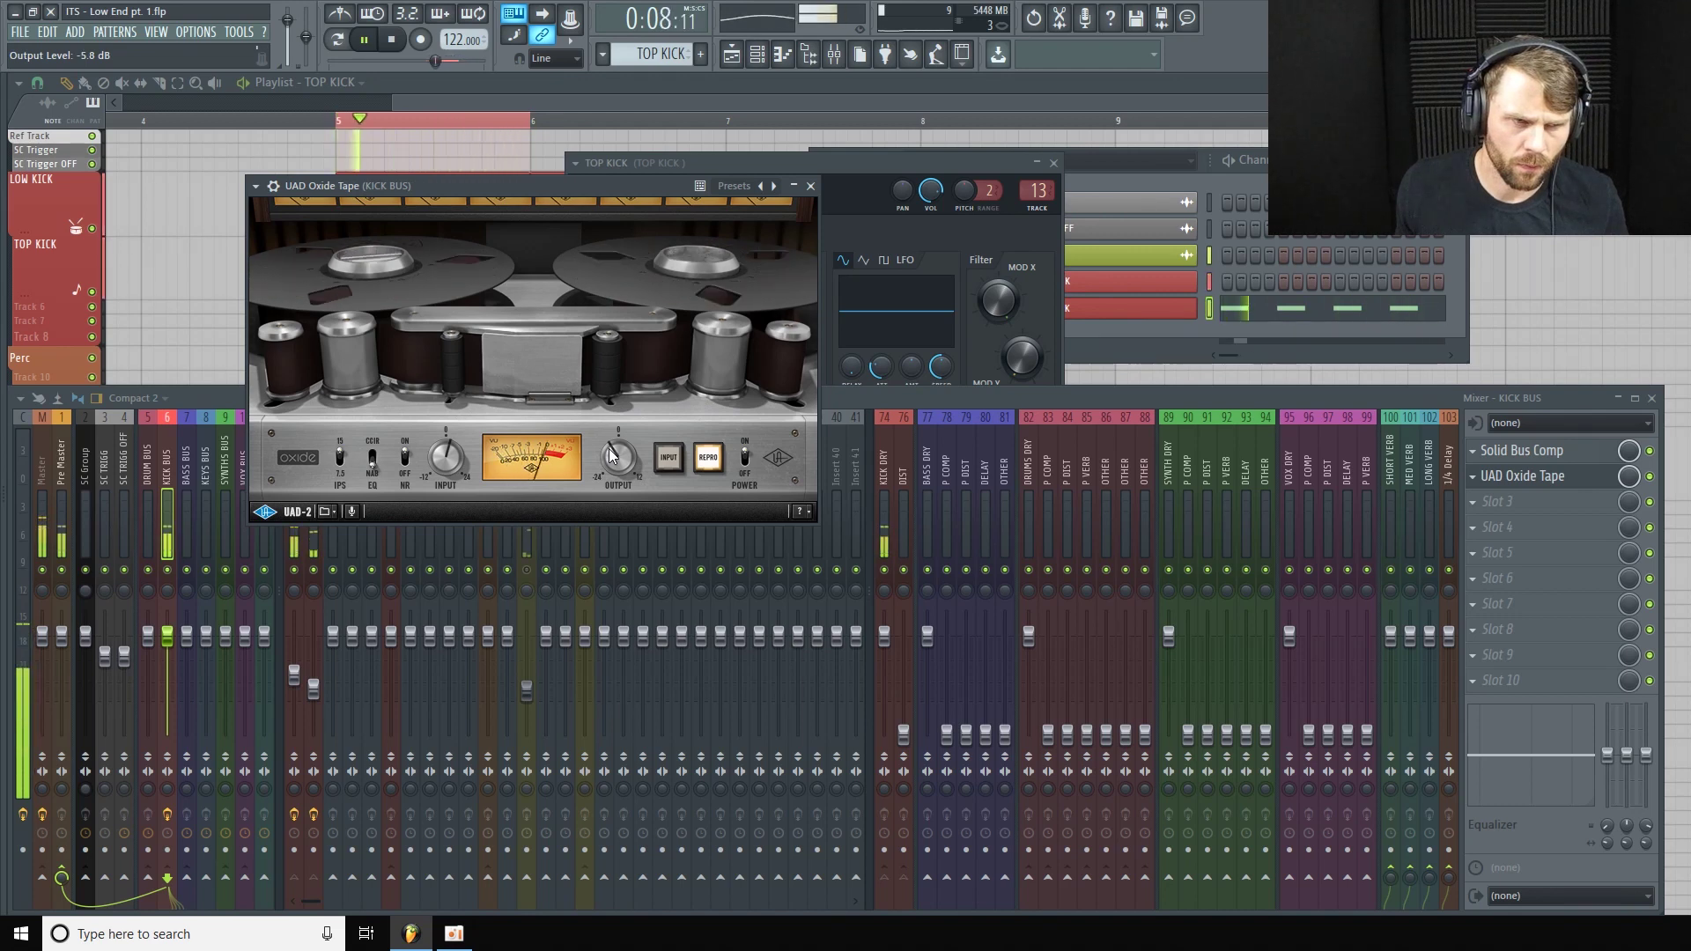
pyautogui.click(744, 455)
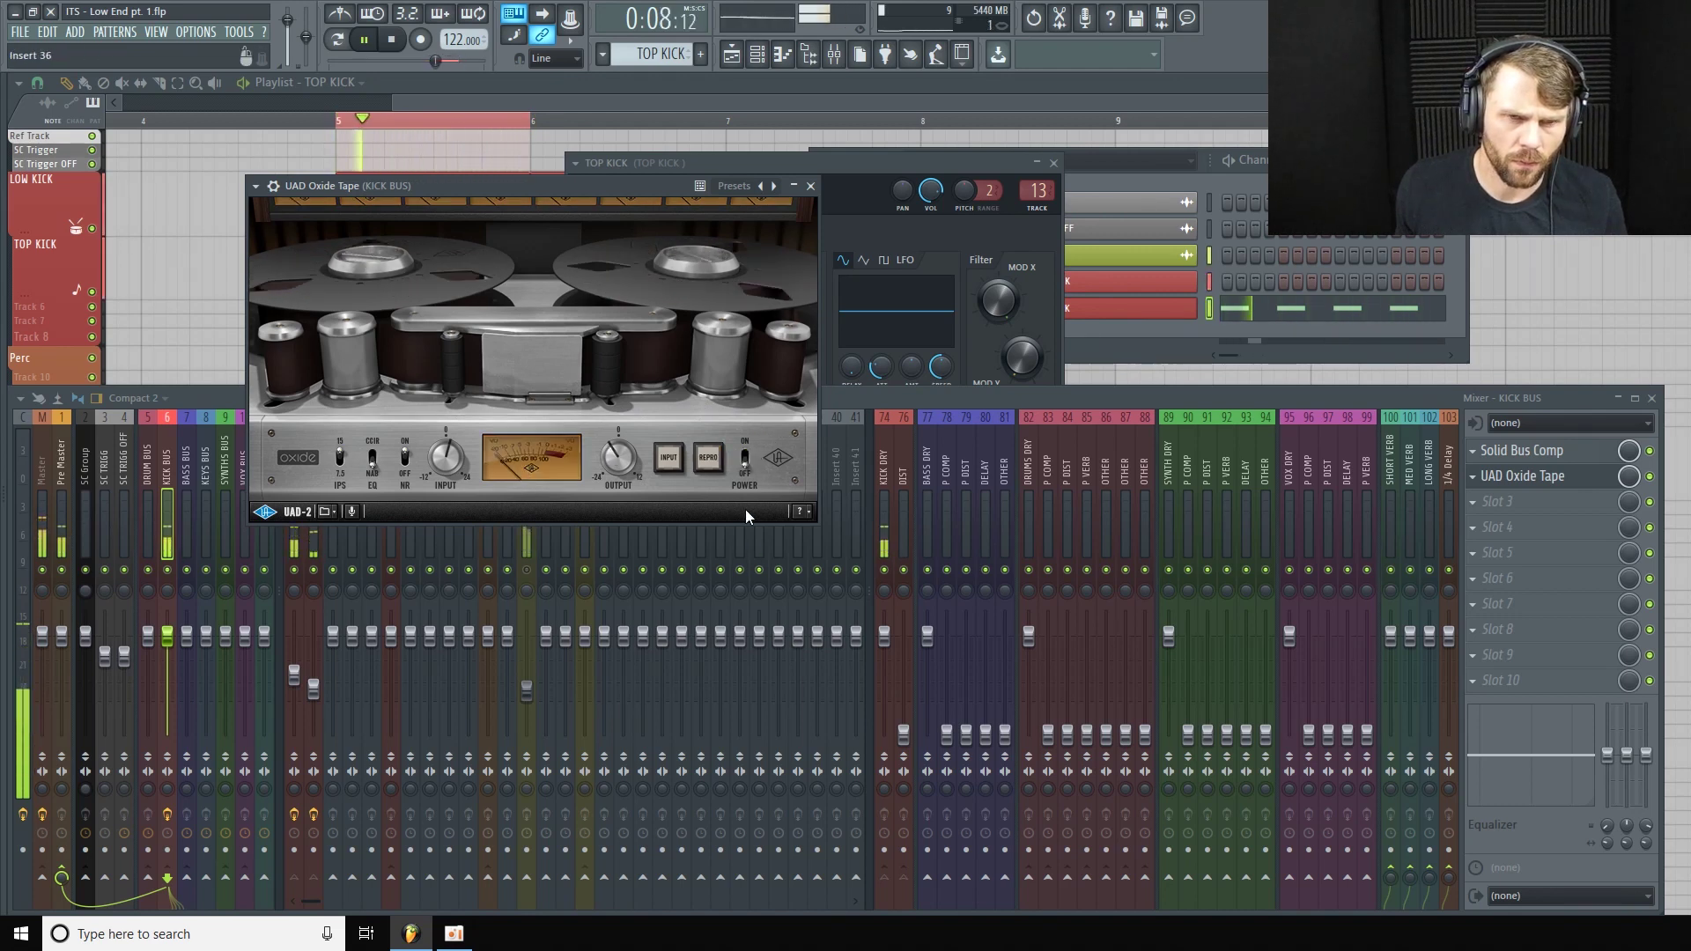
pyautogui.click(745, 463)
pyautogui.press('space')
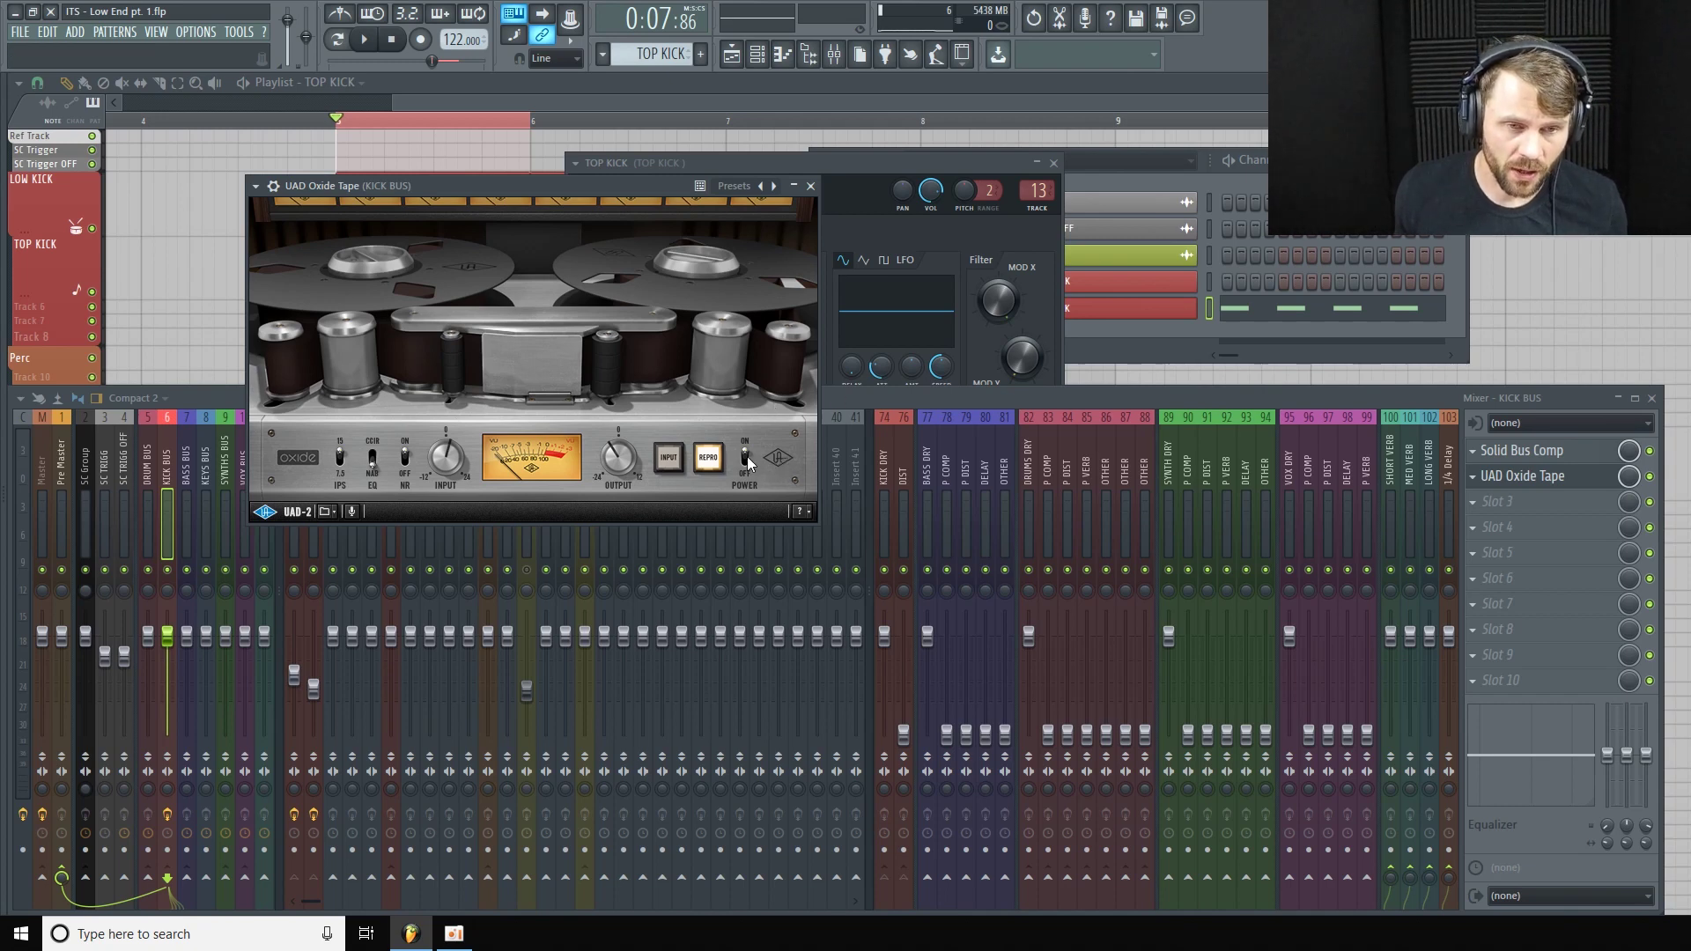
pyautogui.press('space')
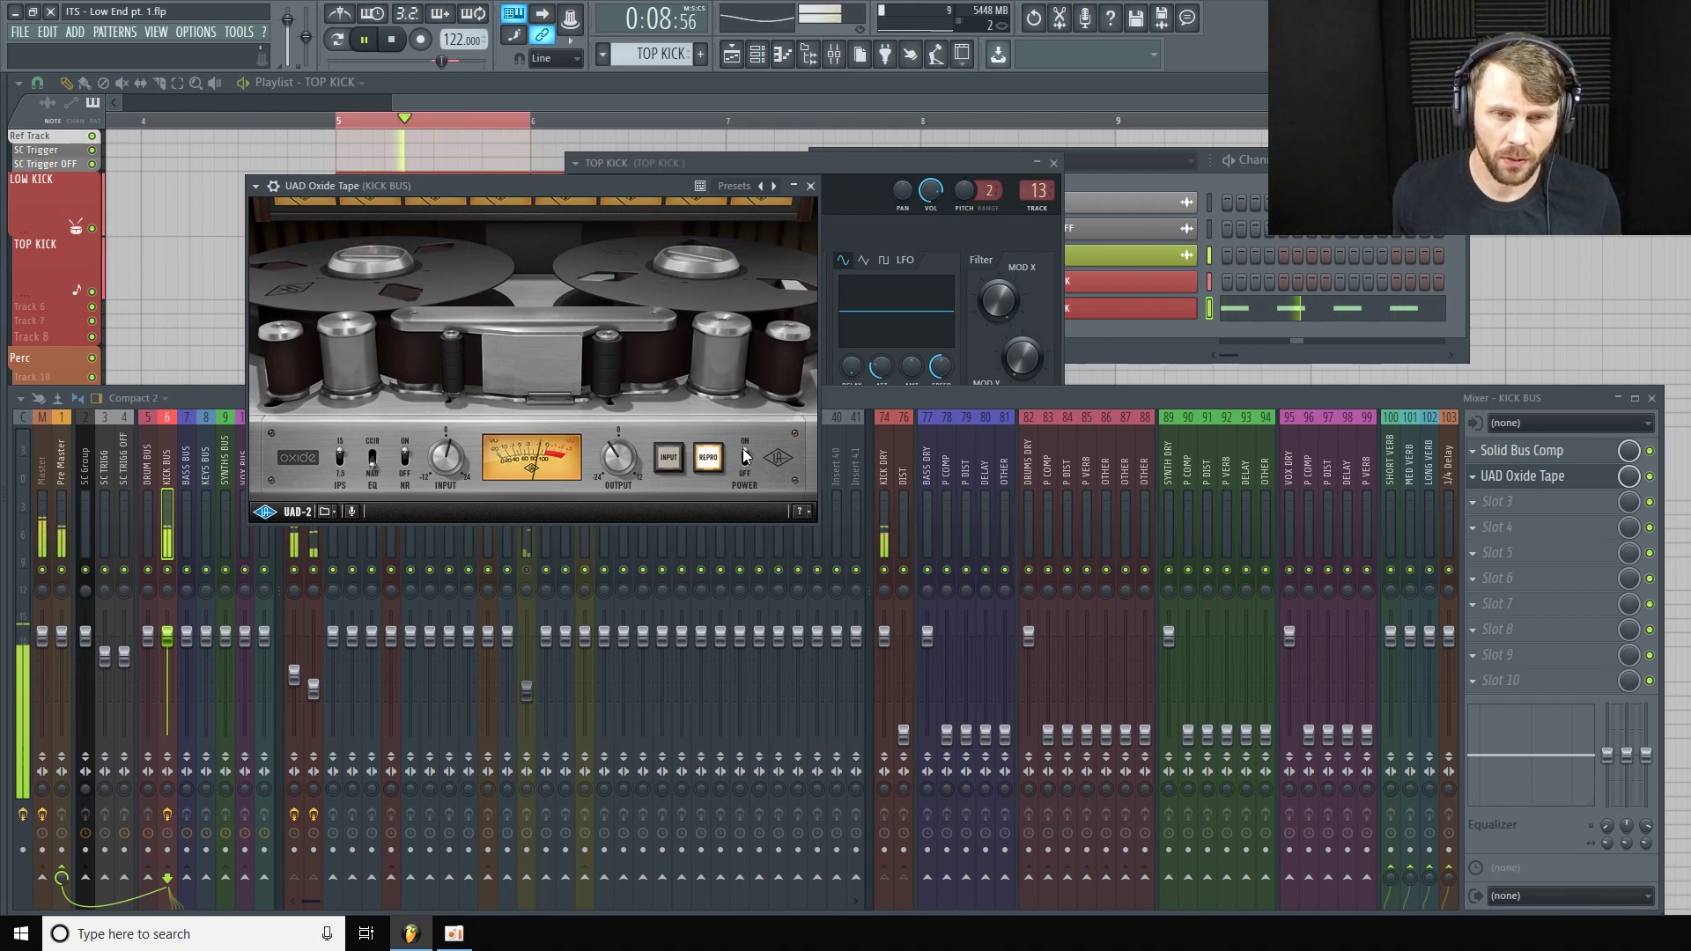
pyautogui.click(745, 458)
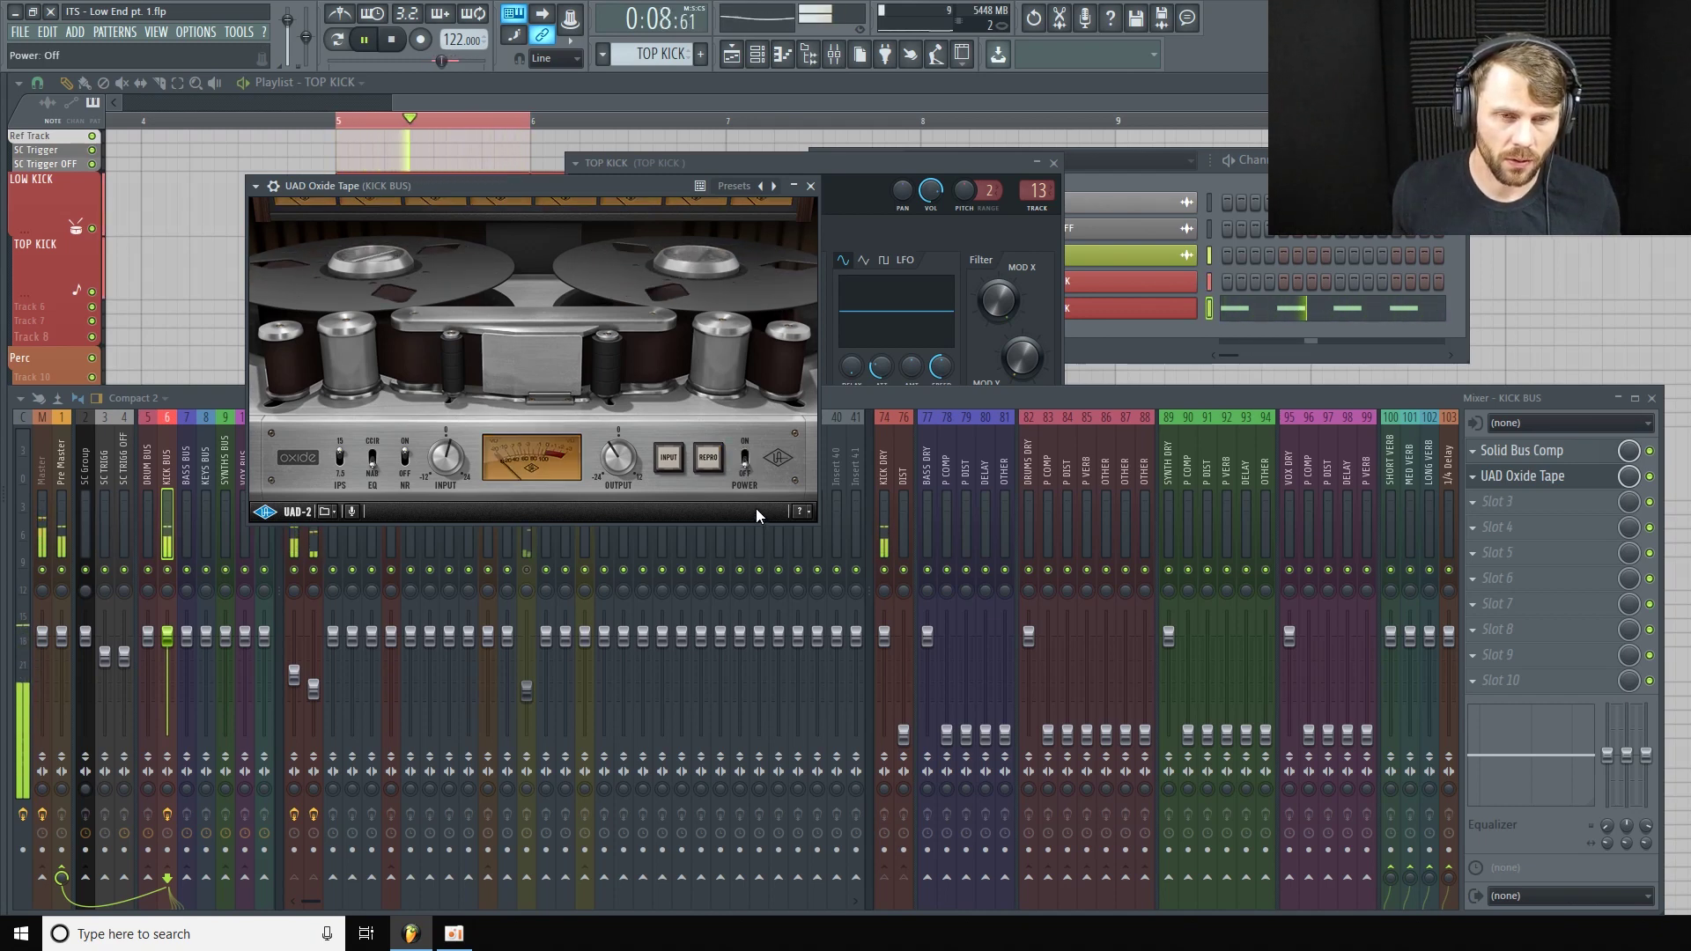
pyautogui.click(746, 460)
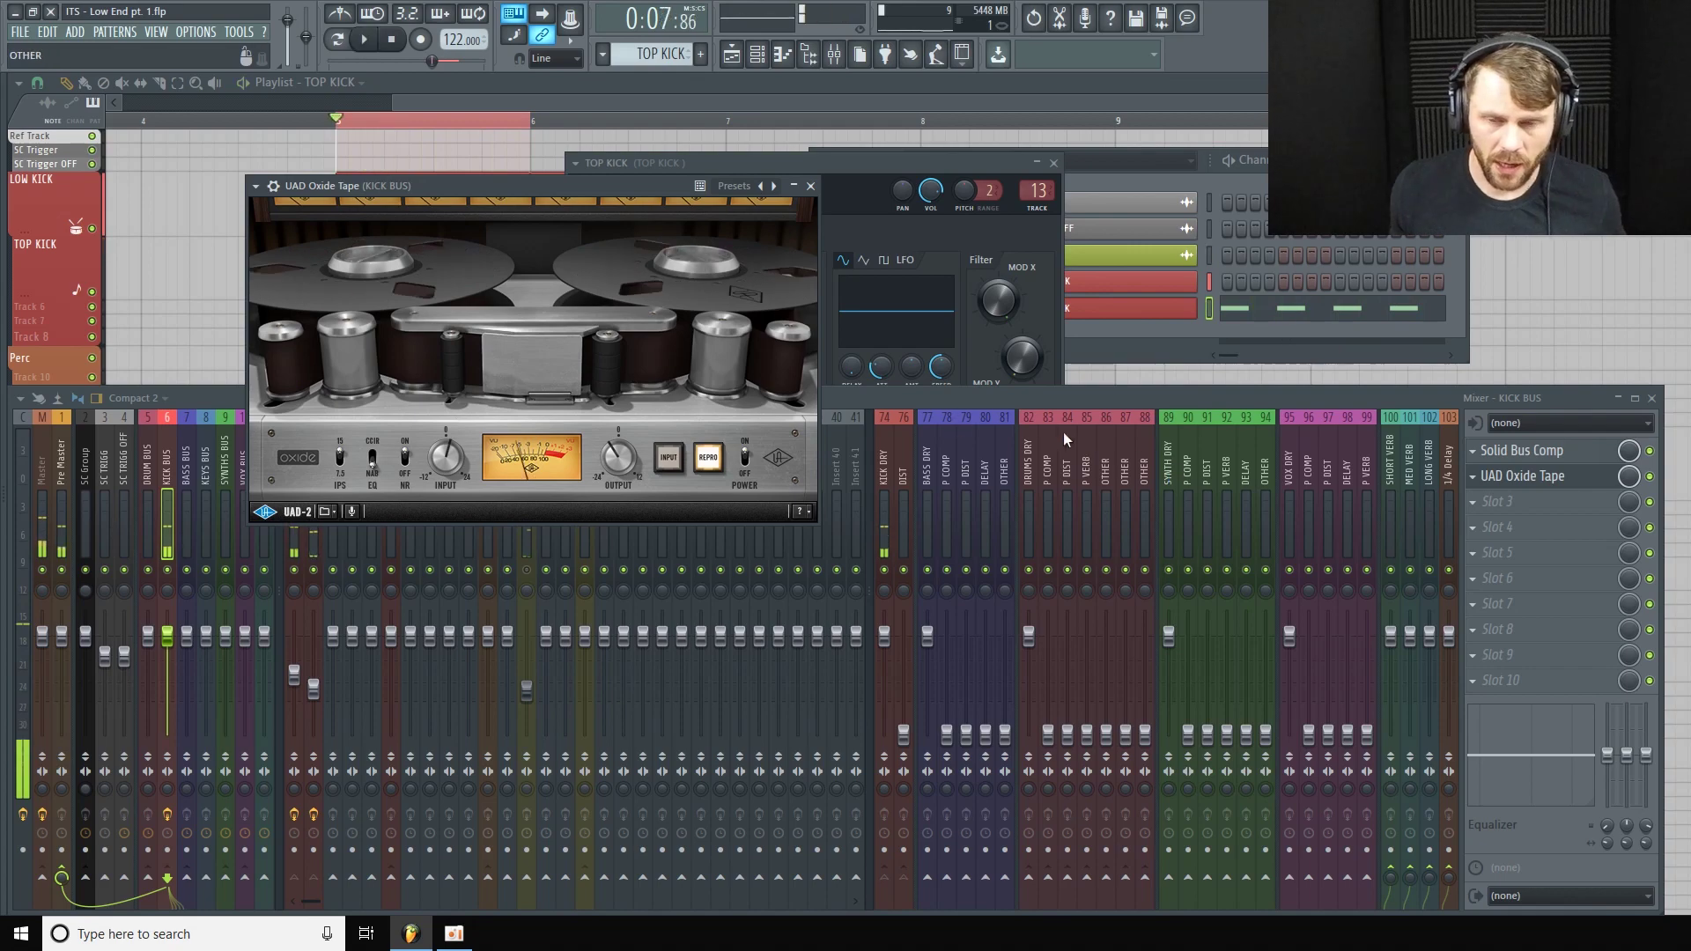
pyautogui.press('space')
# Insert UAD UA 1176LN Legacy in the third effect slot of KICK BUS and place its window above the mixer.
pyautogui.moveTo(702, 185); pyautogui.dragTo(689, 179)
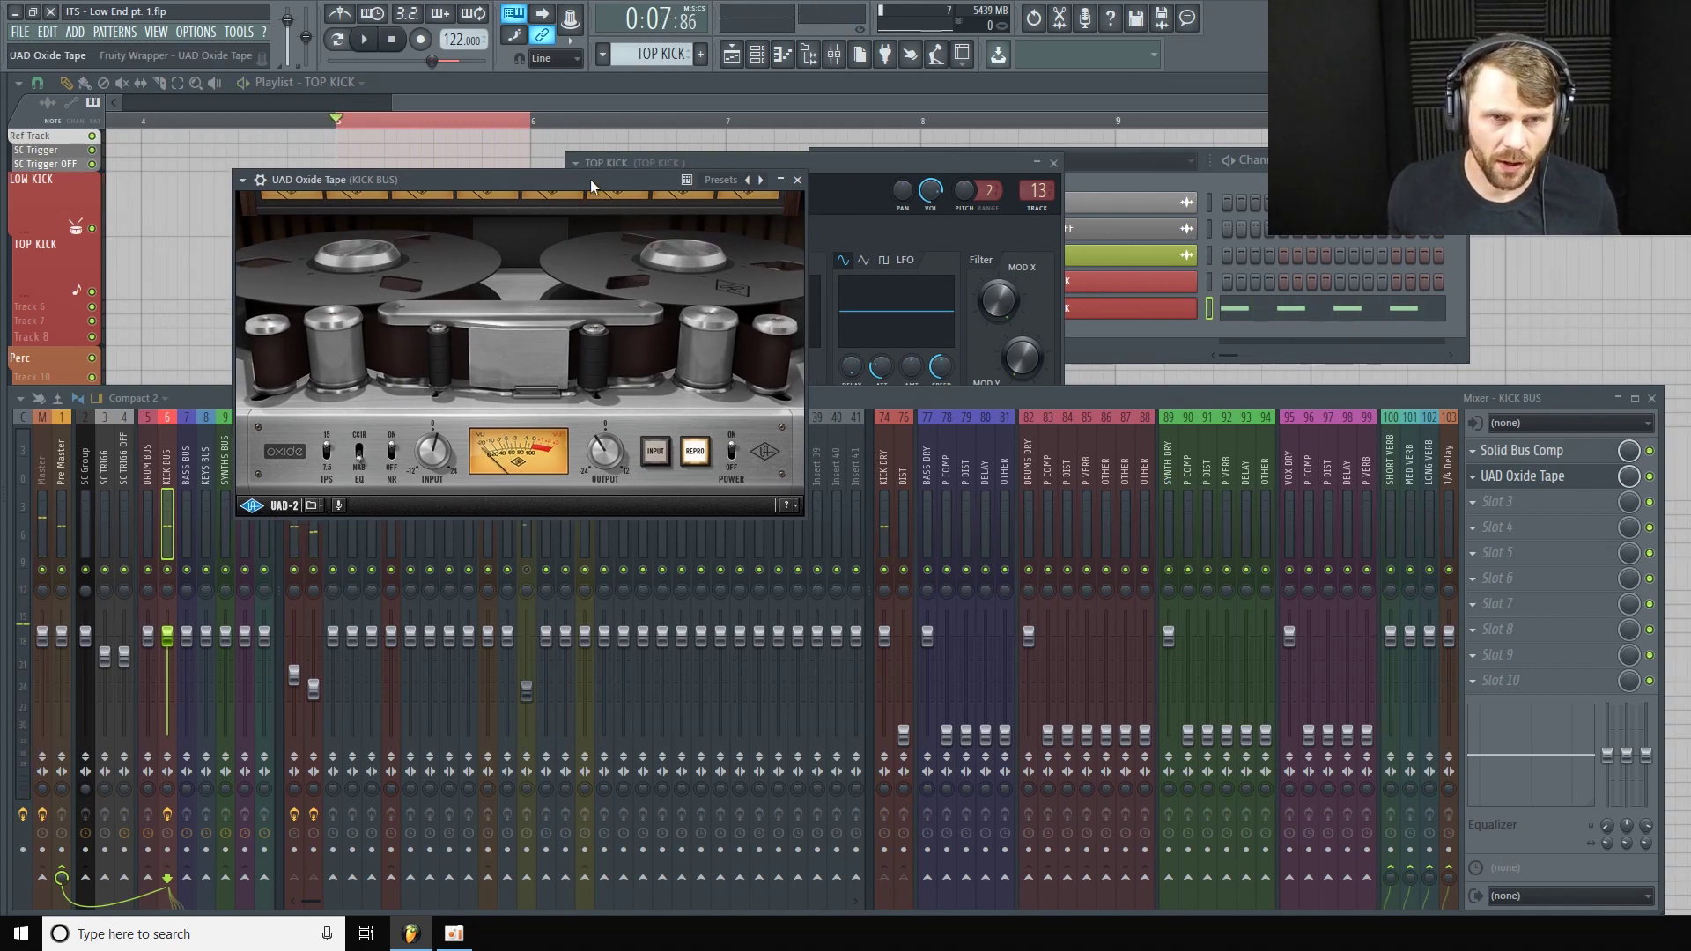
pyautogui.click(1370, 396)
pyautogui.click(1529, 507)
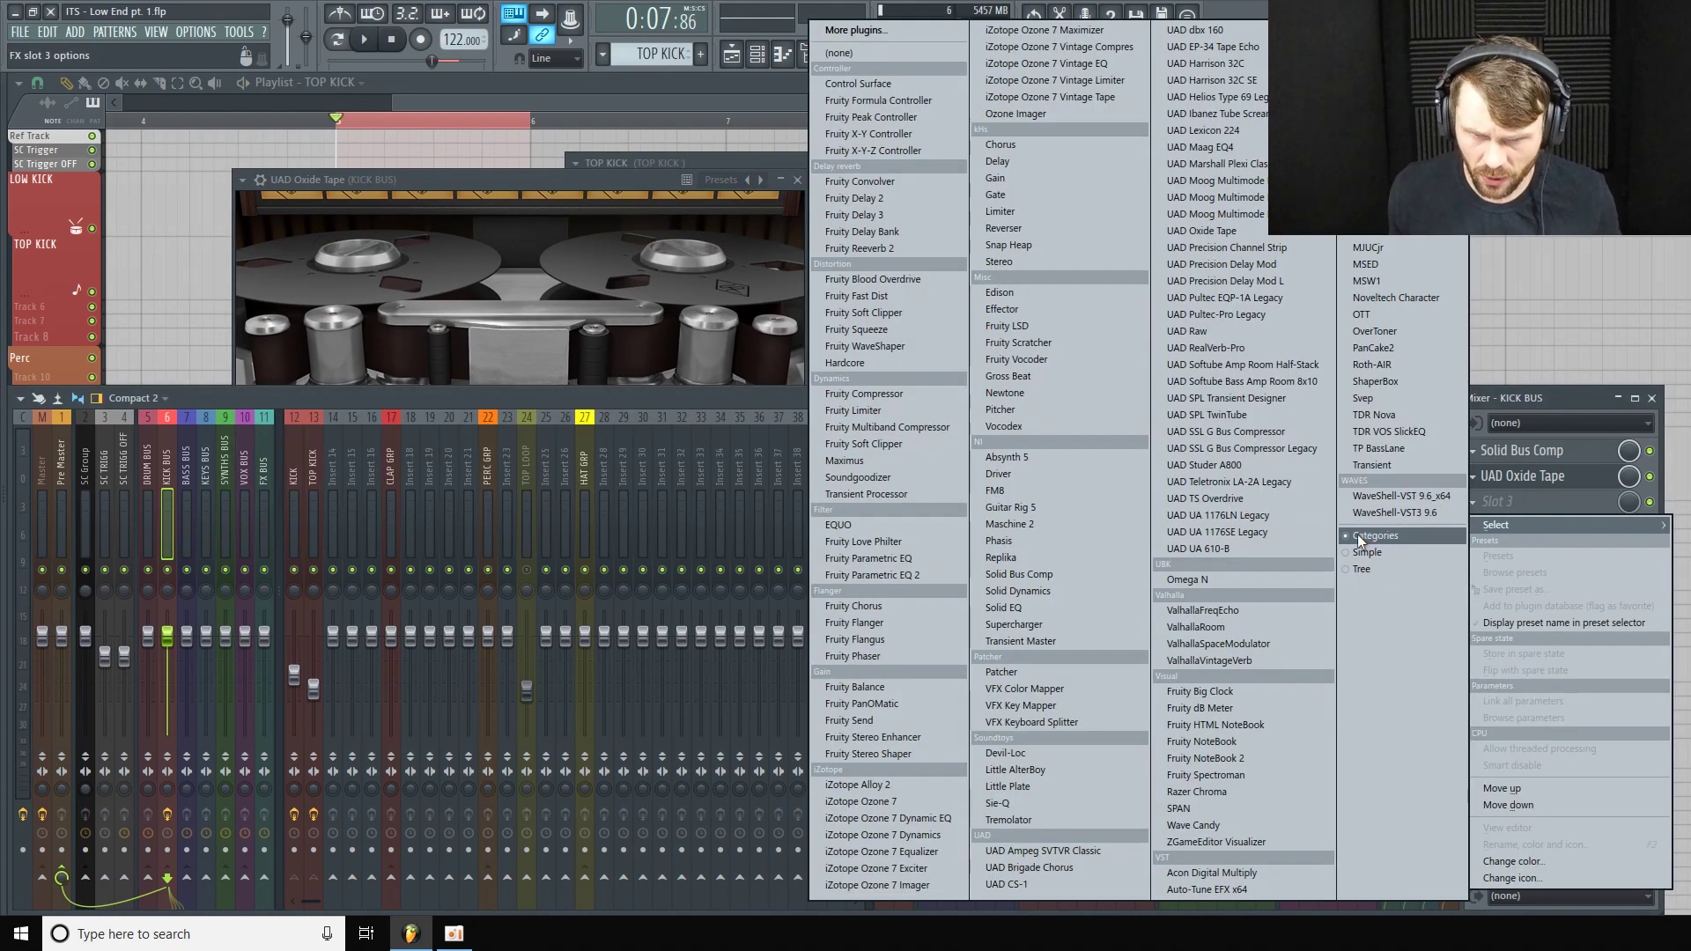
pyautogui.click(1292, 516)
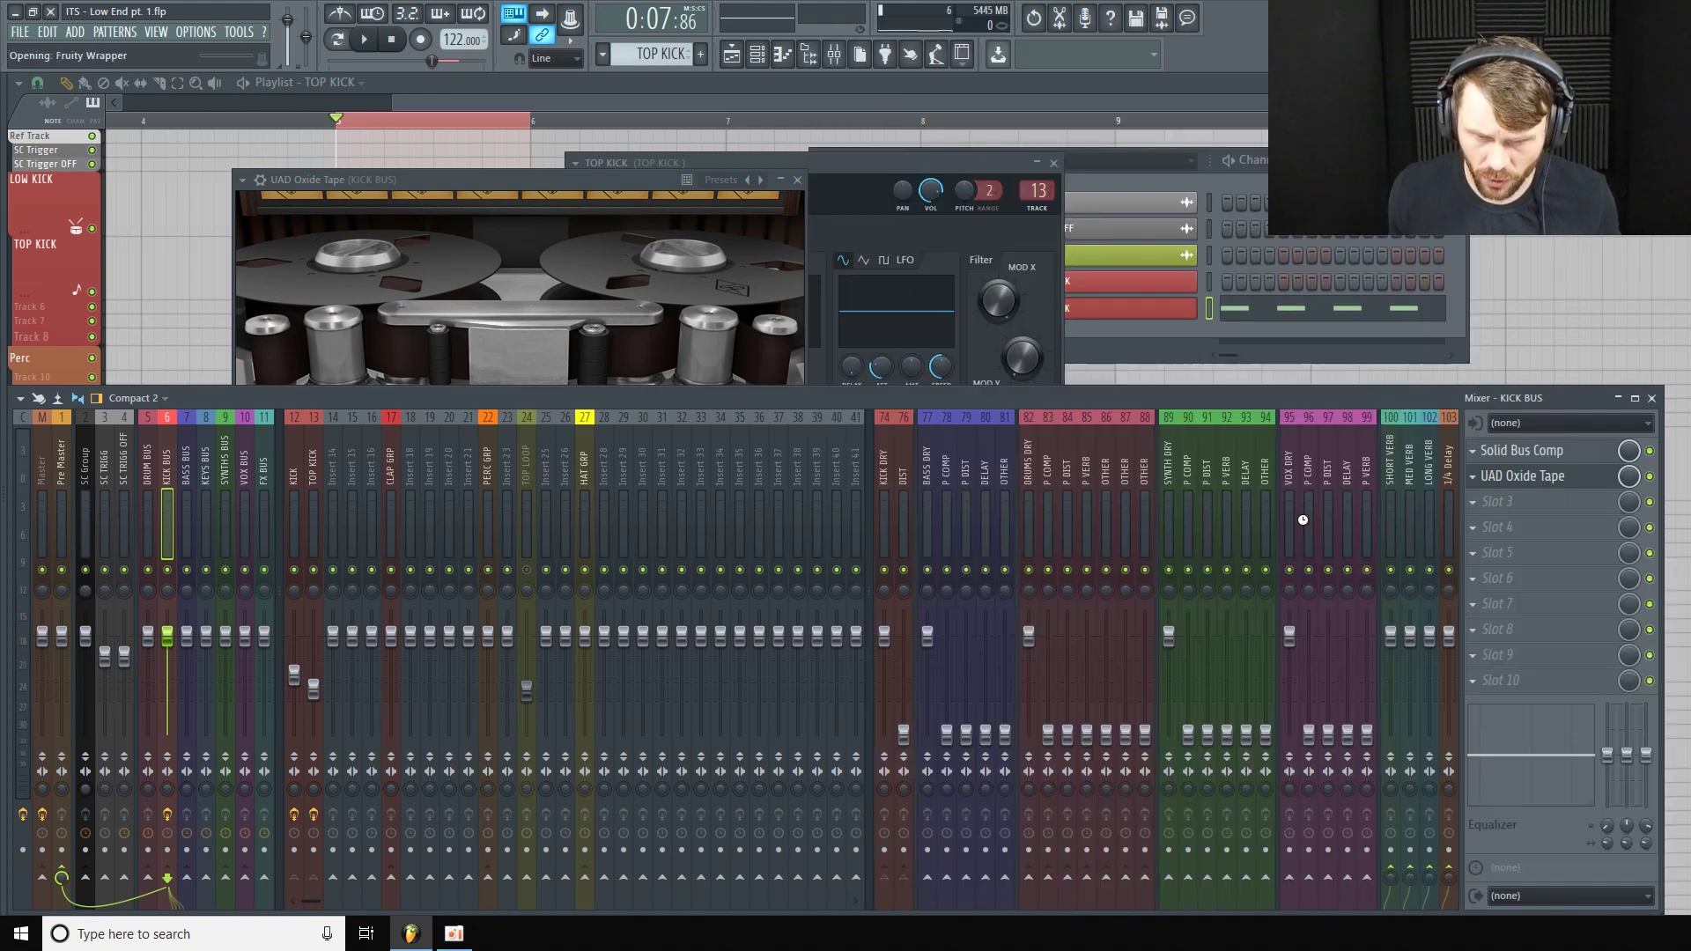
pyautogui.moveTo(1101, 251); pyautogui.dragTo(759, 231)
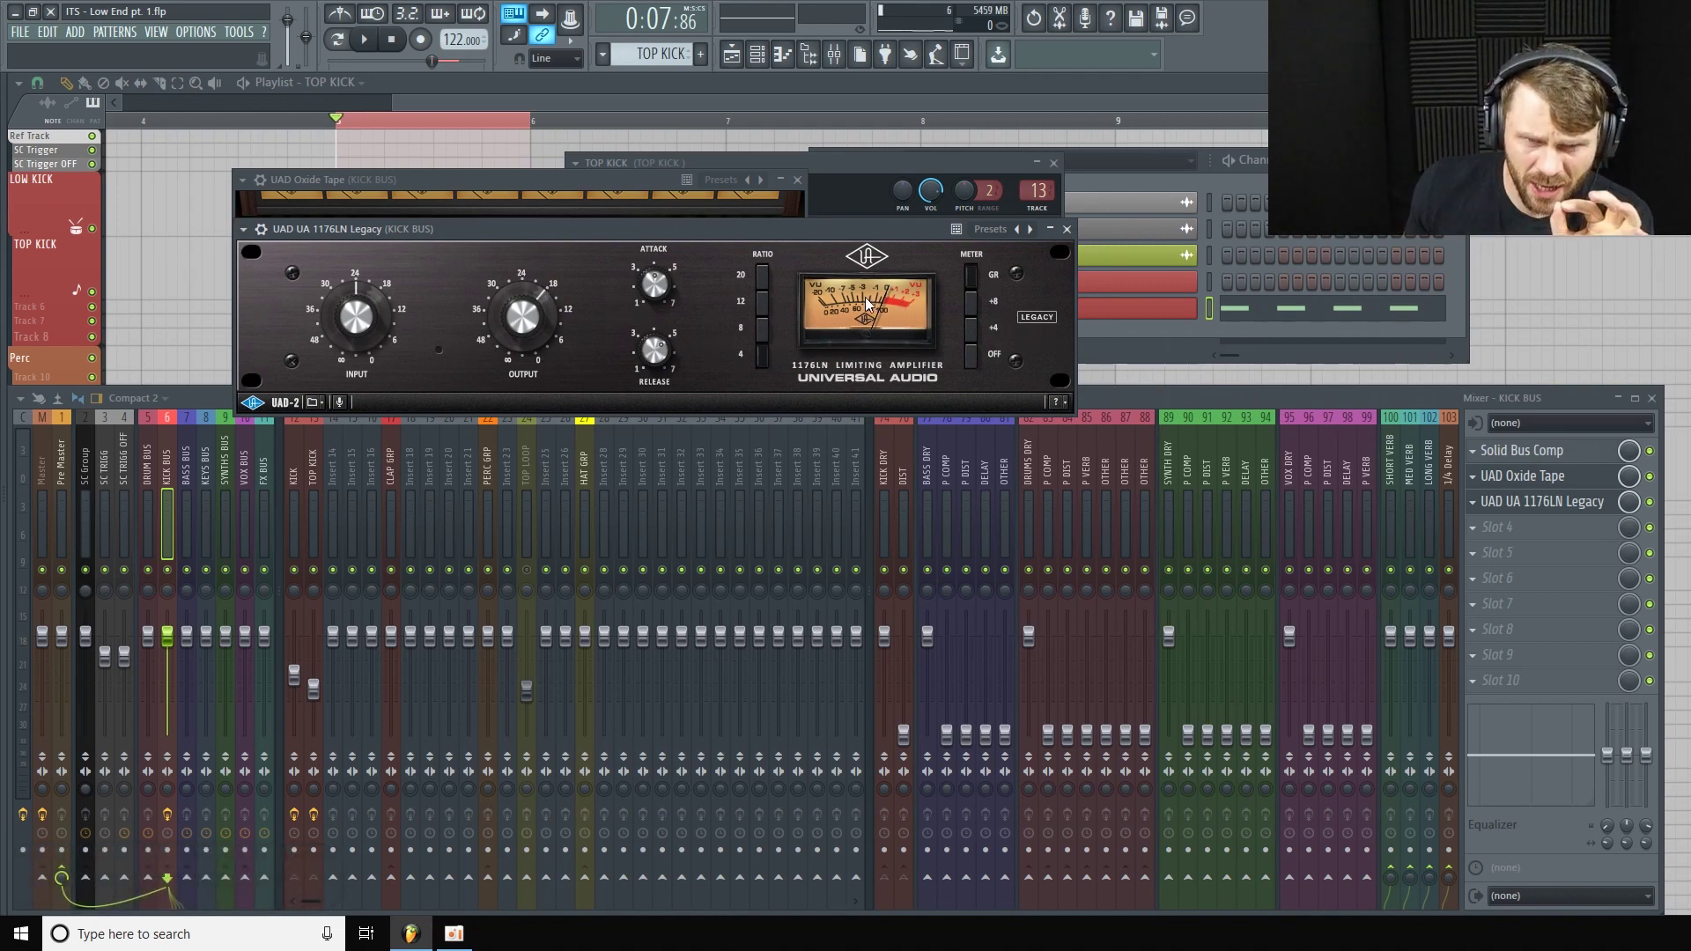
# Load the Fat Drums preset in the 1176LN compressor and reposition its window above the mixer.
pyautogui.click(262, 232)
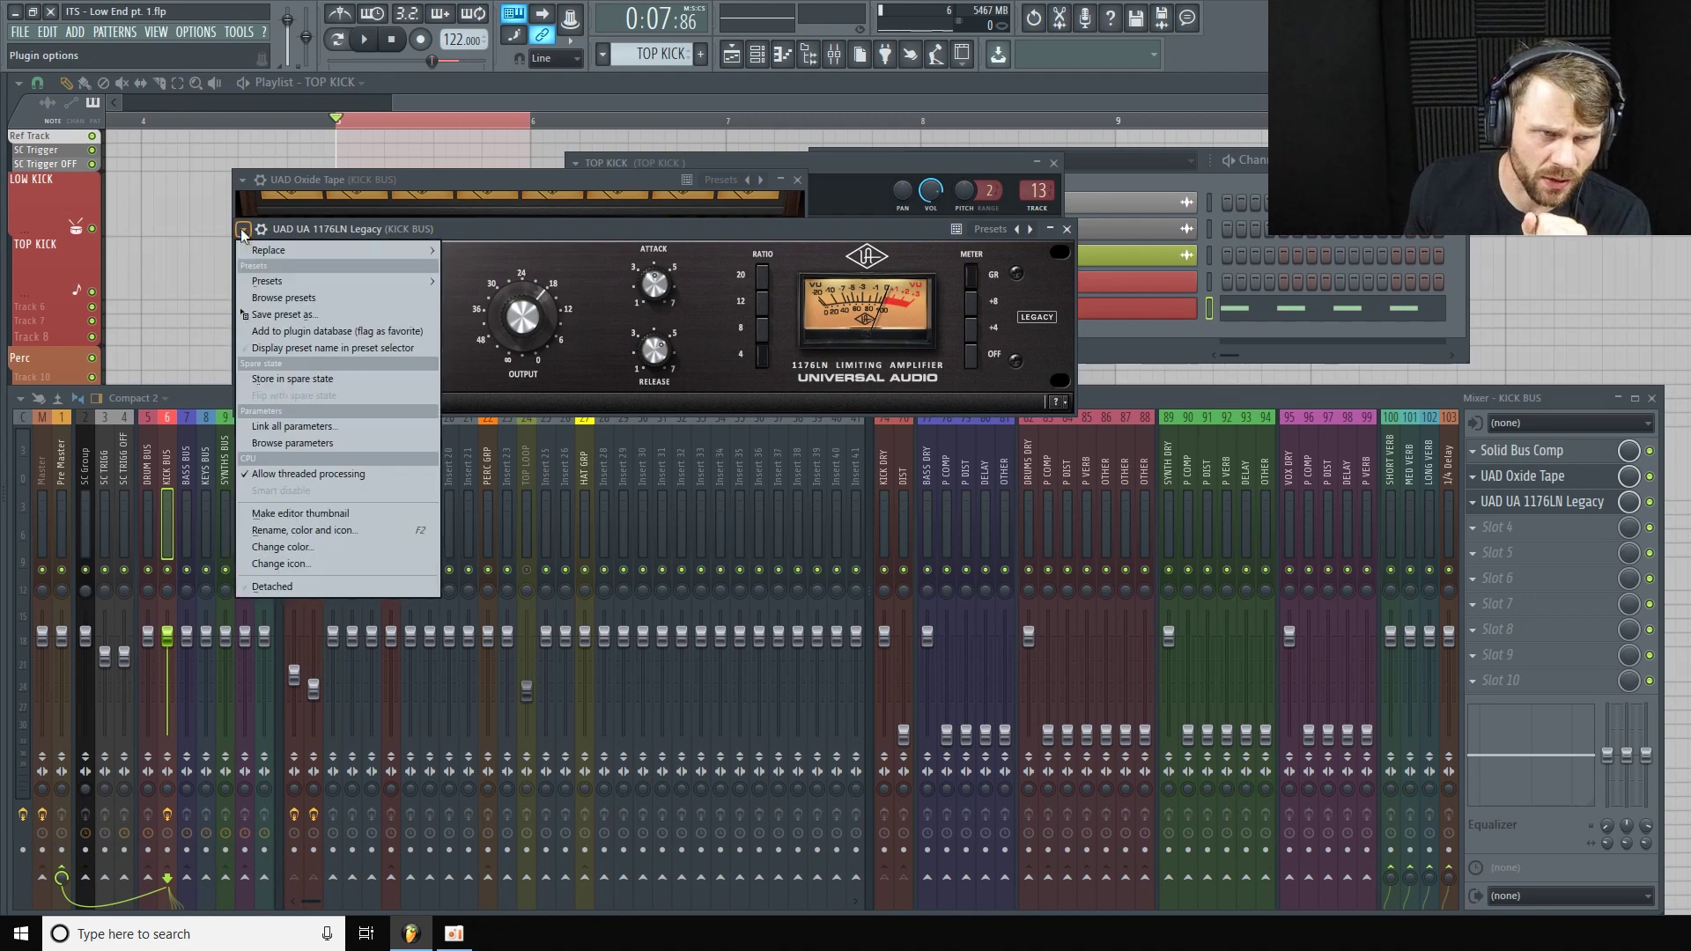
pyautogui.moveTo(310, 285)
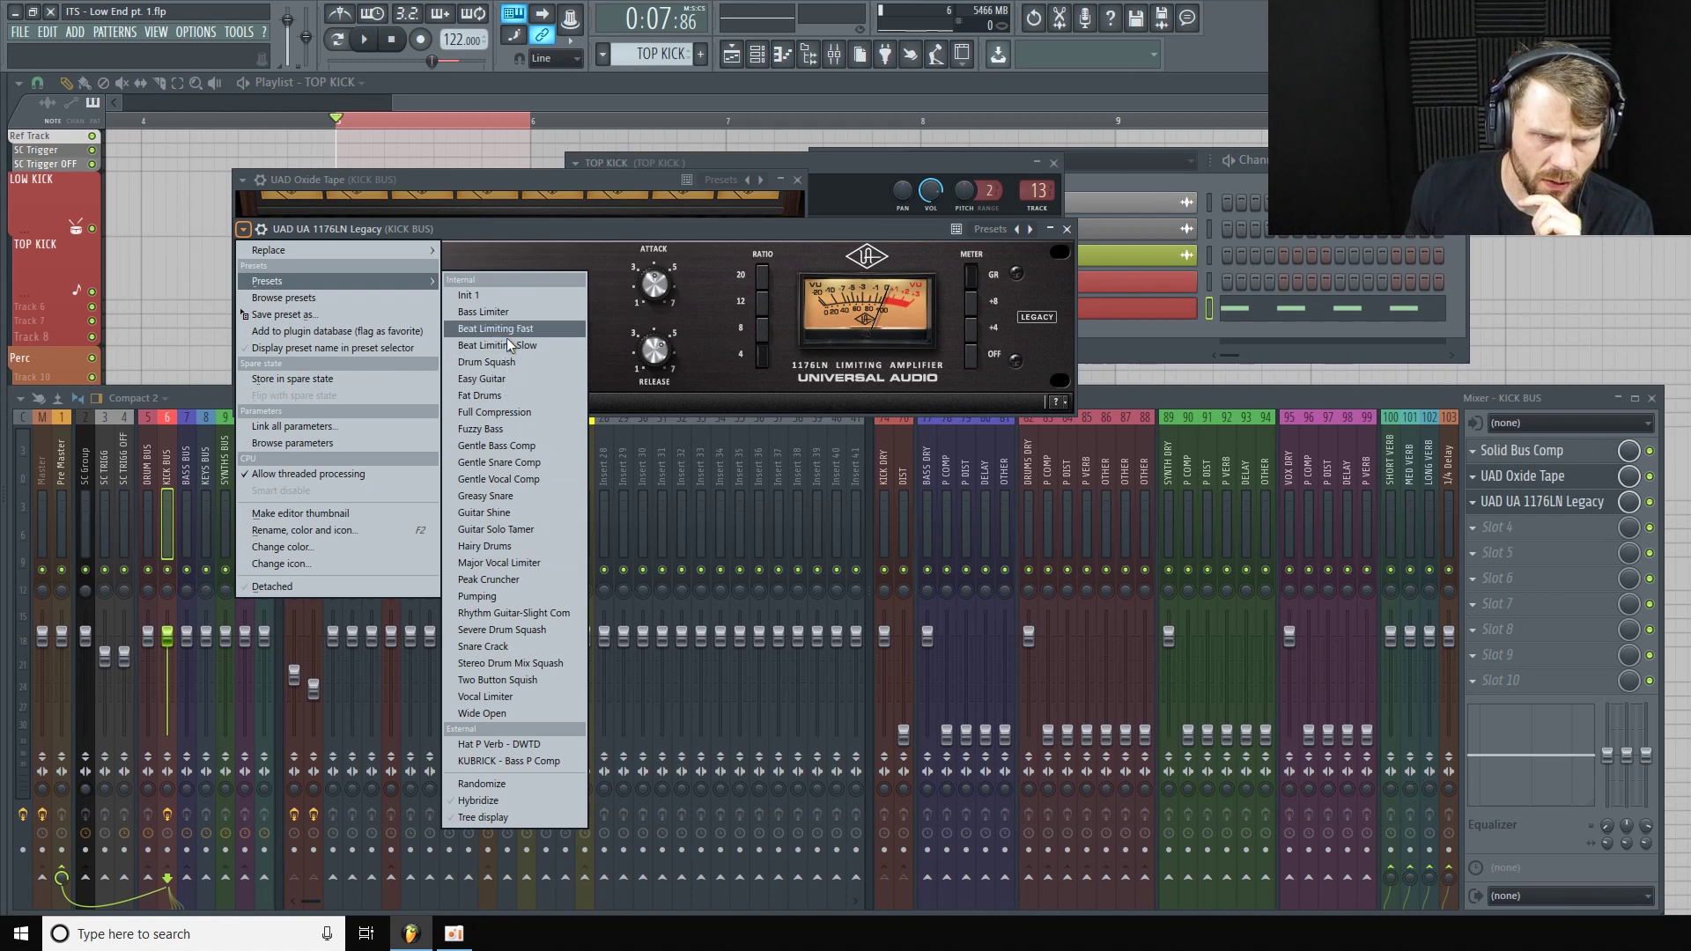
pyautogui.click(516, 399)
pyautogui.moveTo(758, 240); pyautogui.dragTo(751, 209)
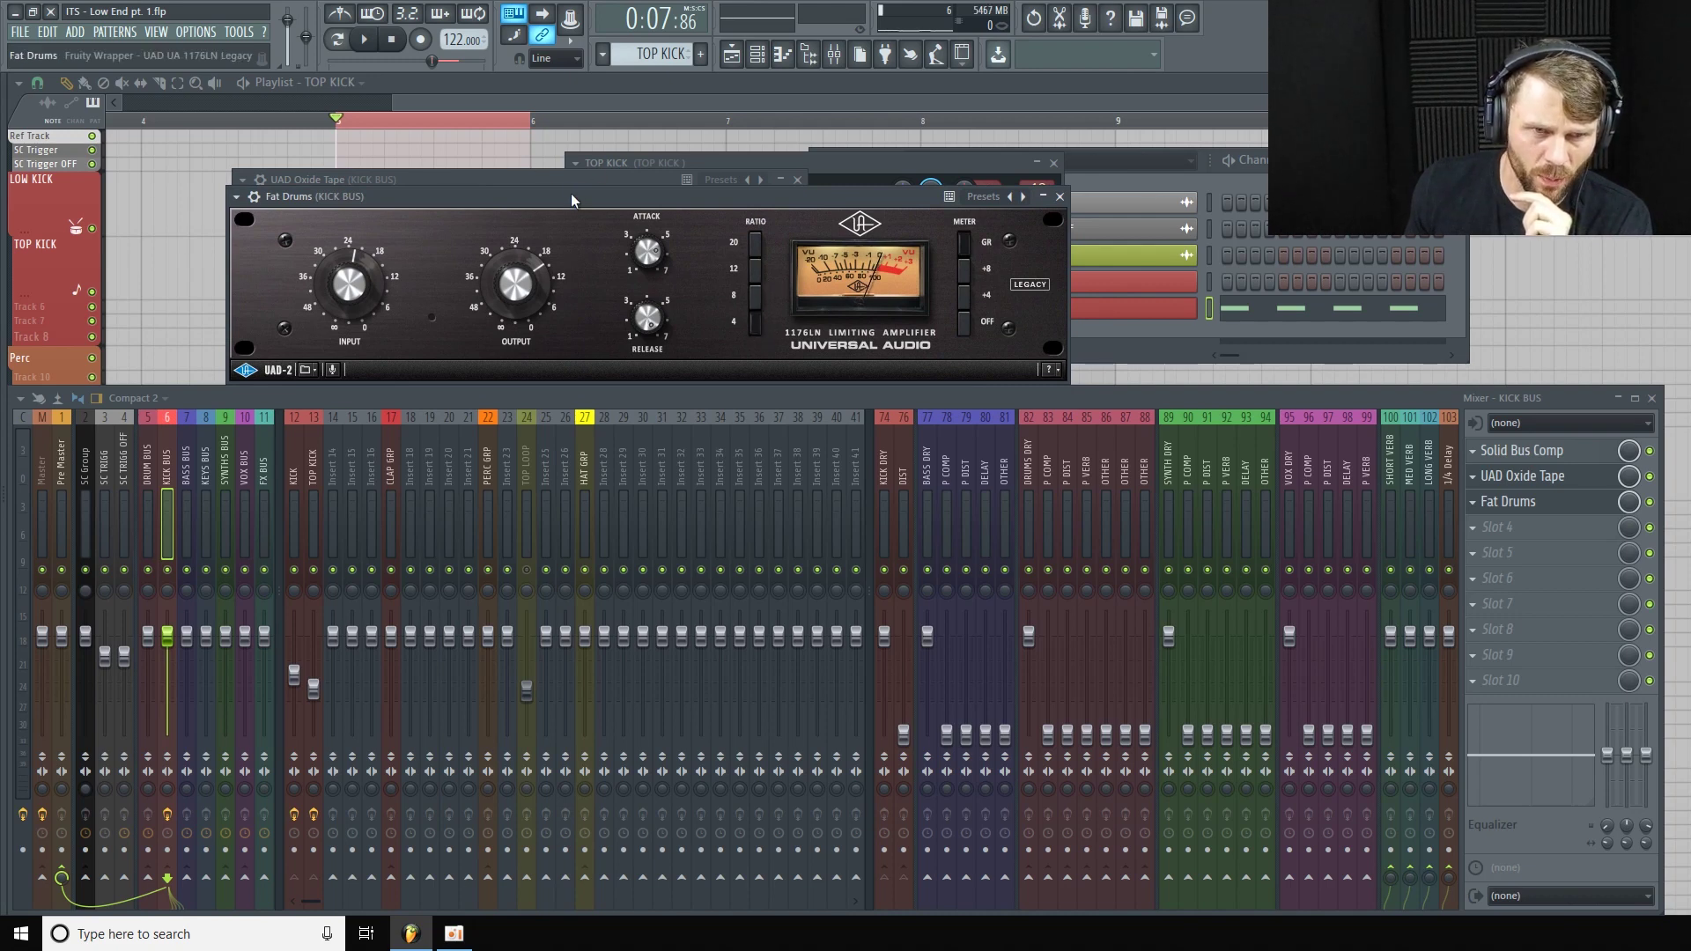
pyautogui.moveTo(570, 195); pyautogui.dragTo(595, 204)
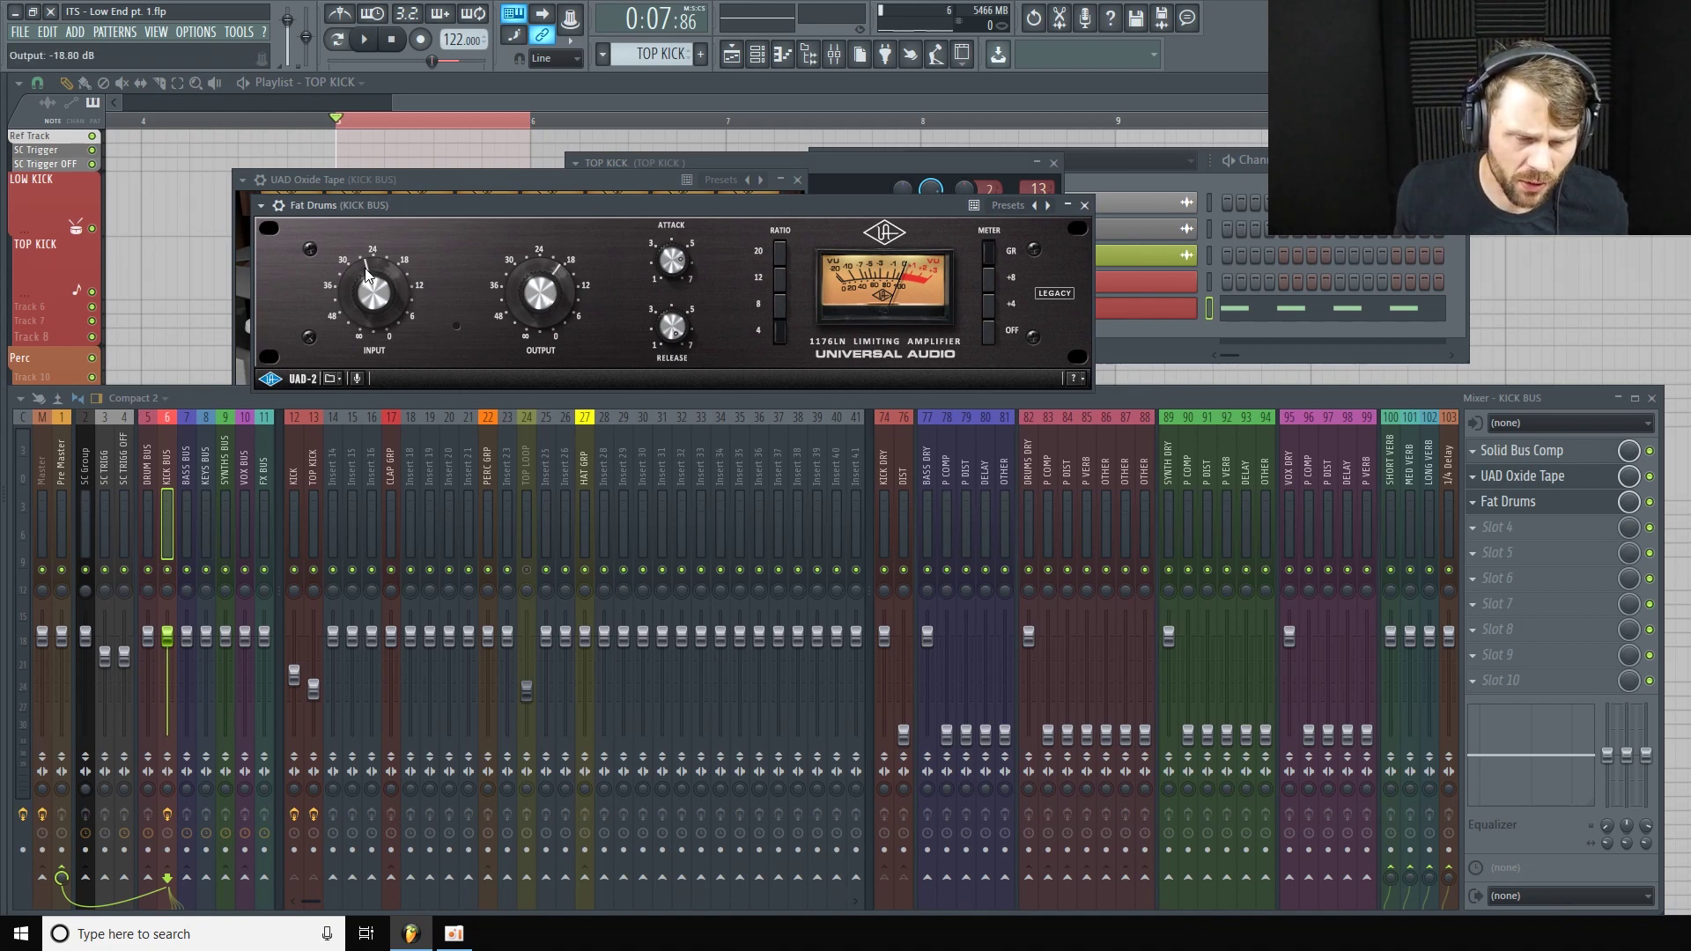
# Play the kick loop, fine-tune the 1176LN's Input level and compare with its effect slot bypassed and active.
pyautogui.press('space')
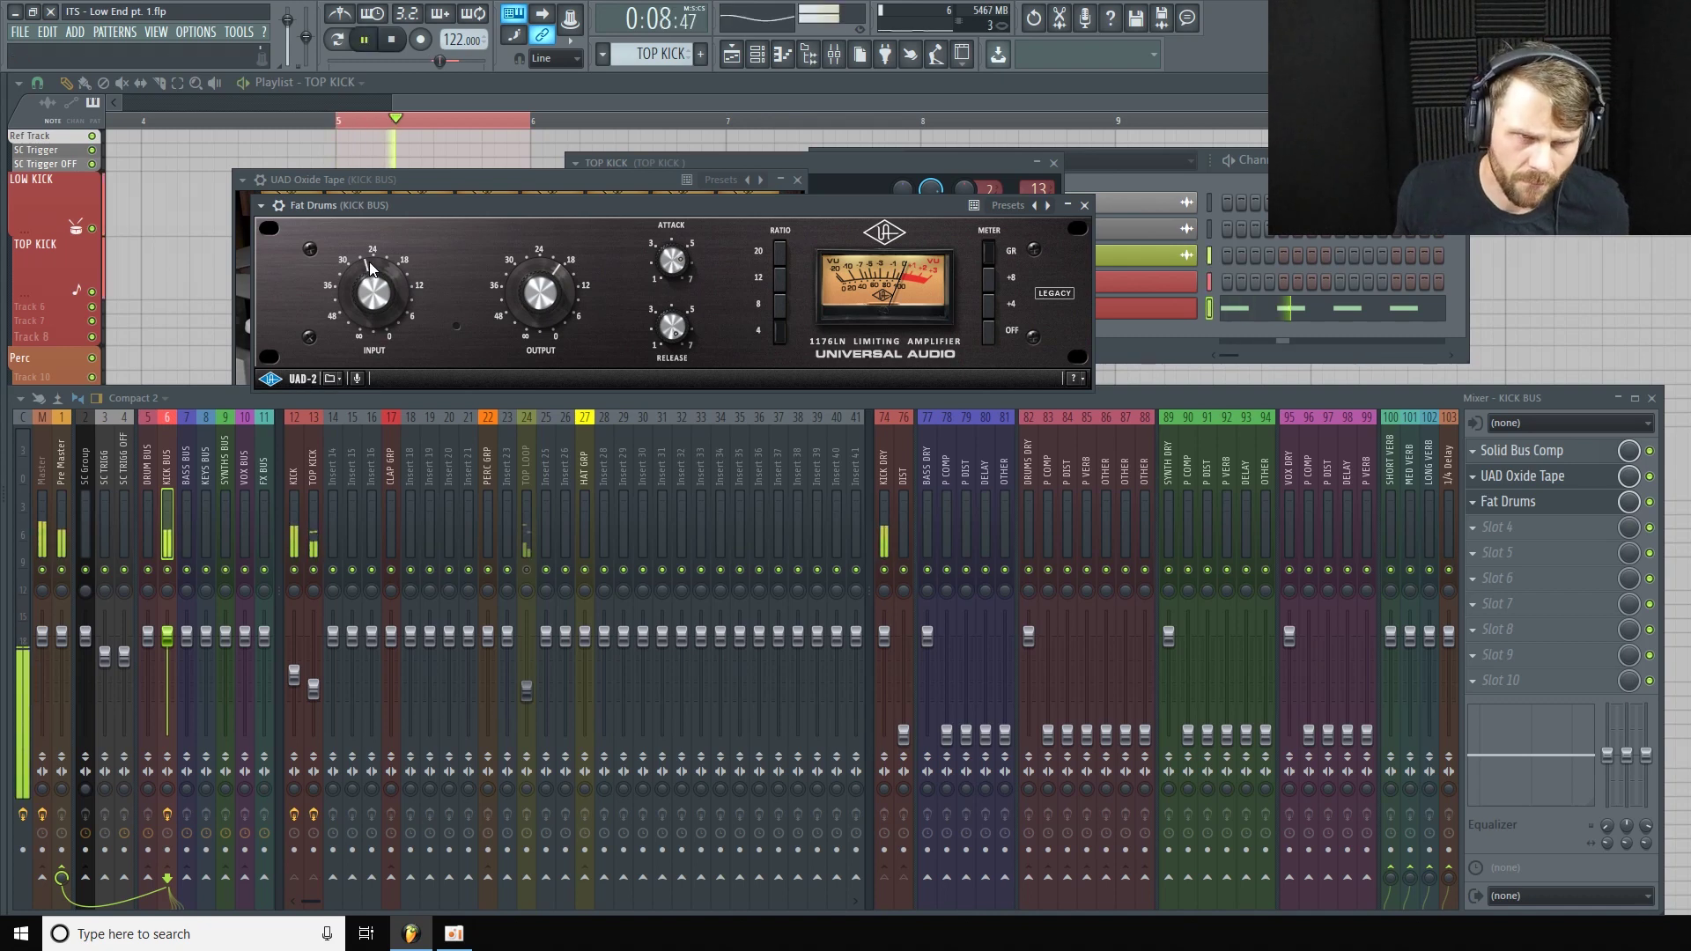
pyautogui.moveTo(372, 268); pyautogui.dragTo(372, 266)
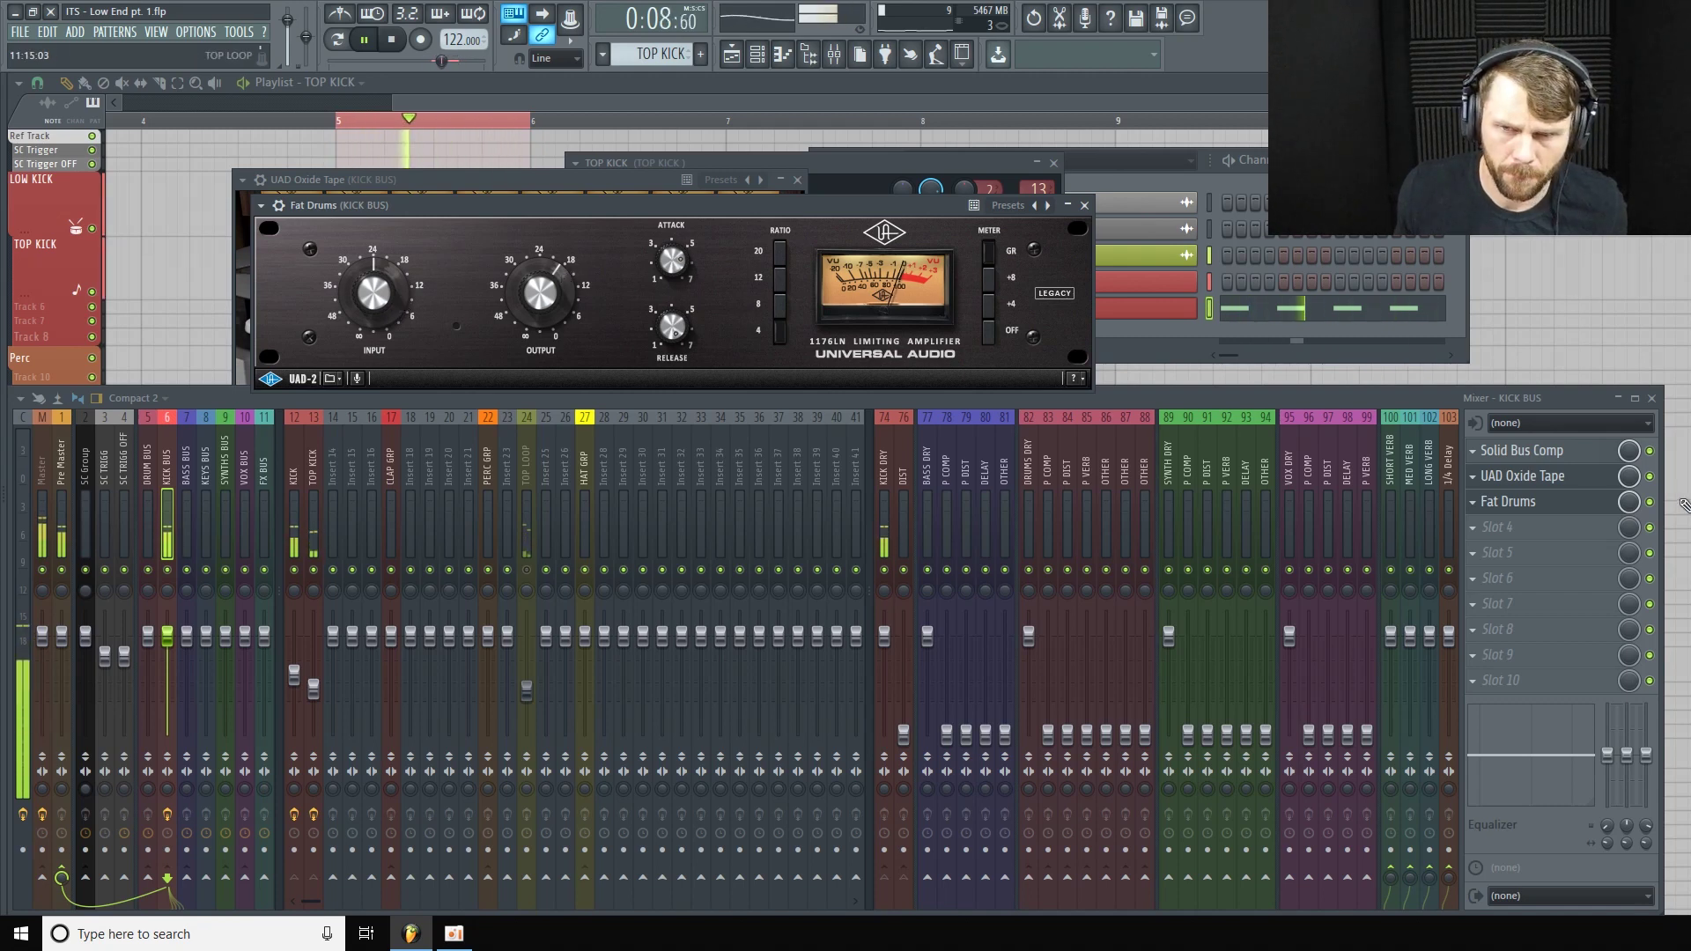
pyautogui.click(1650, 502)
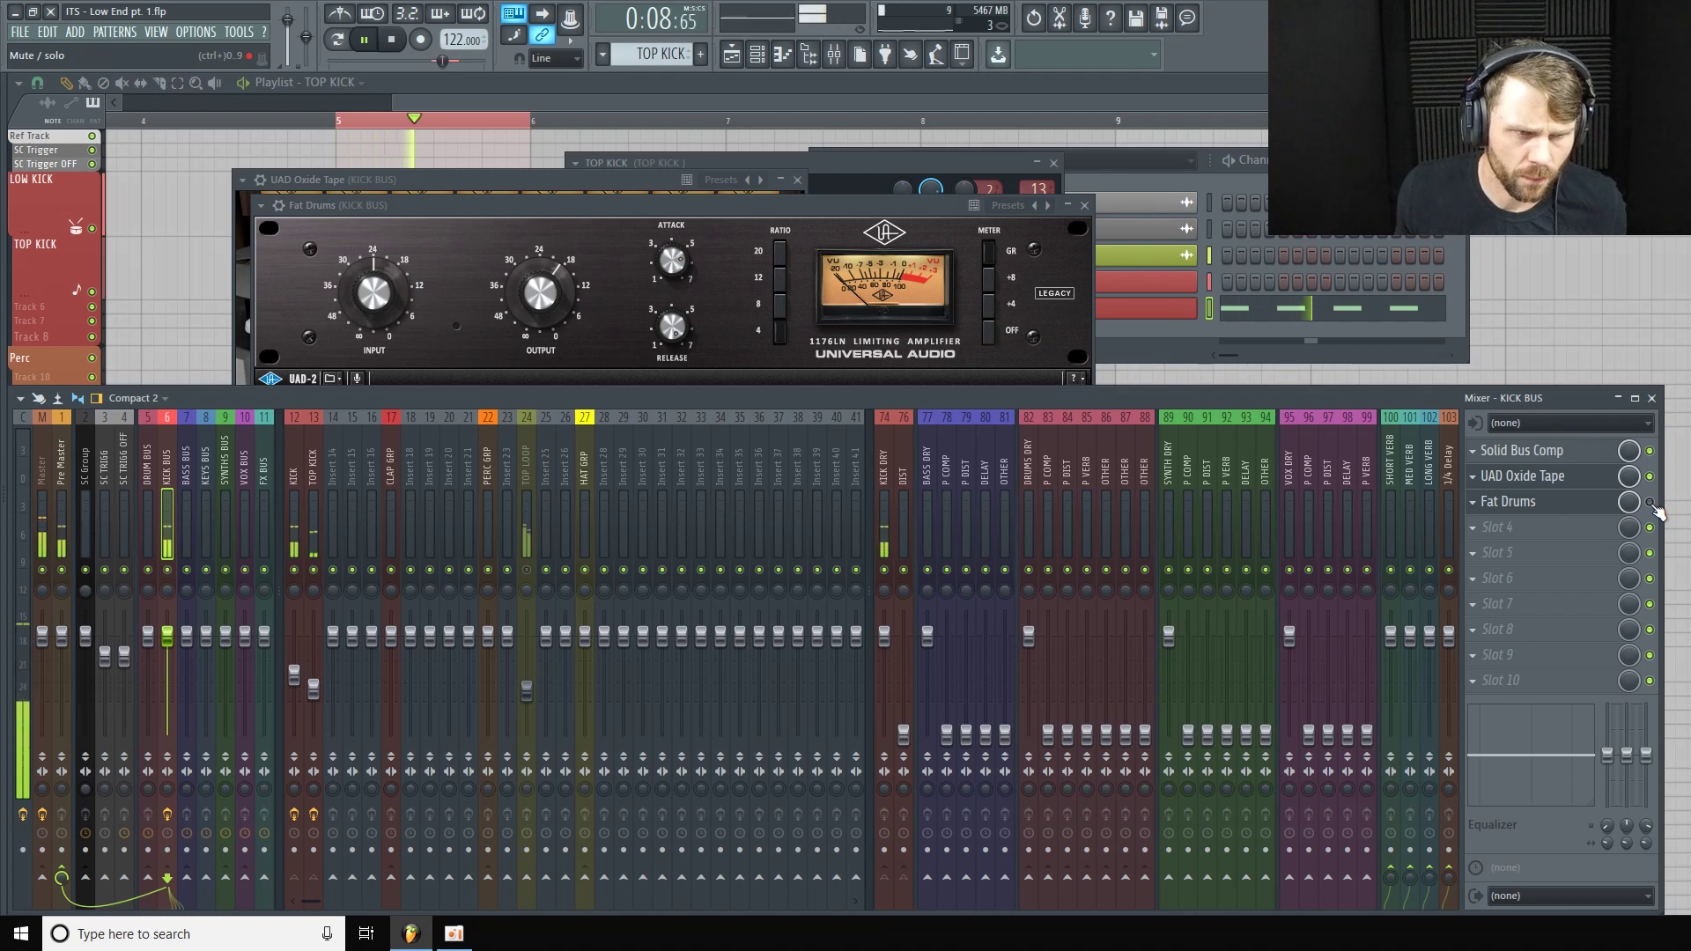
pyautogui.click(1650, 502)
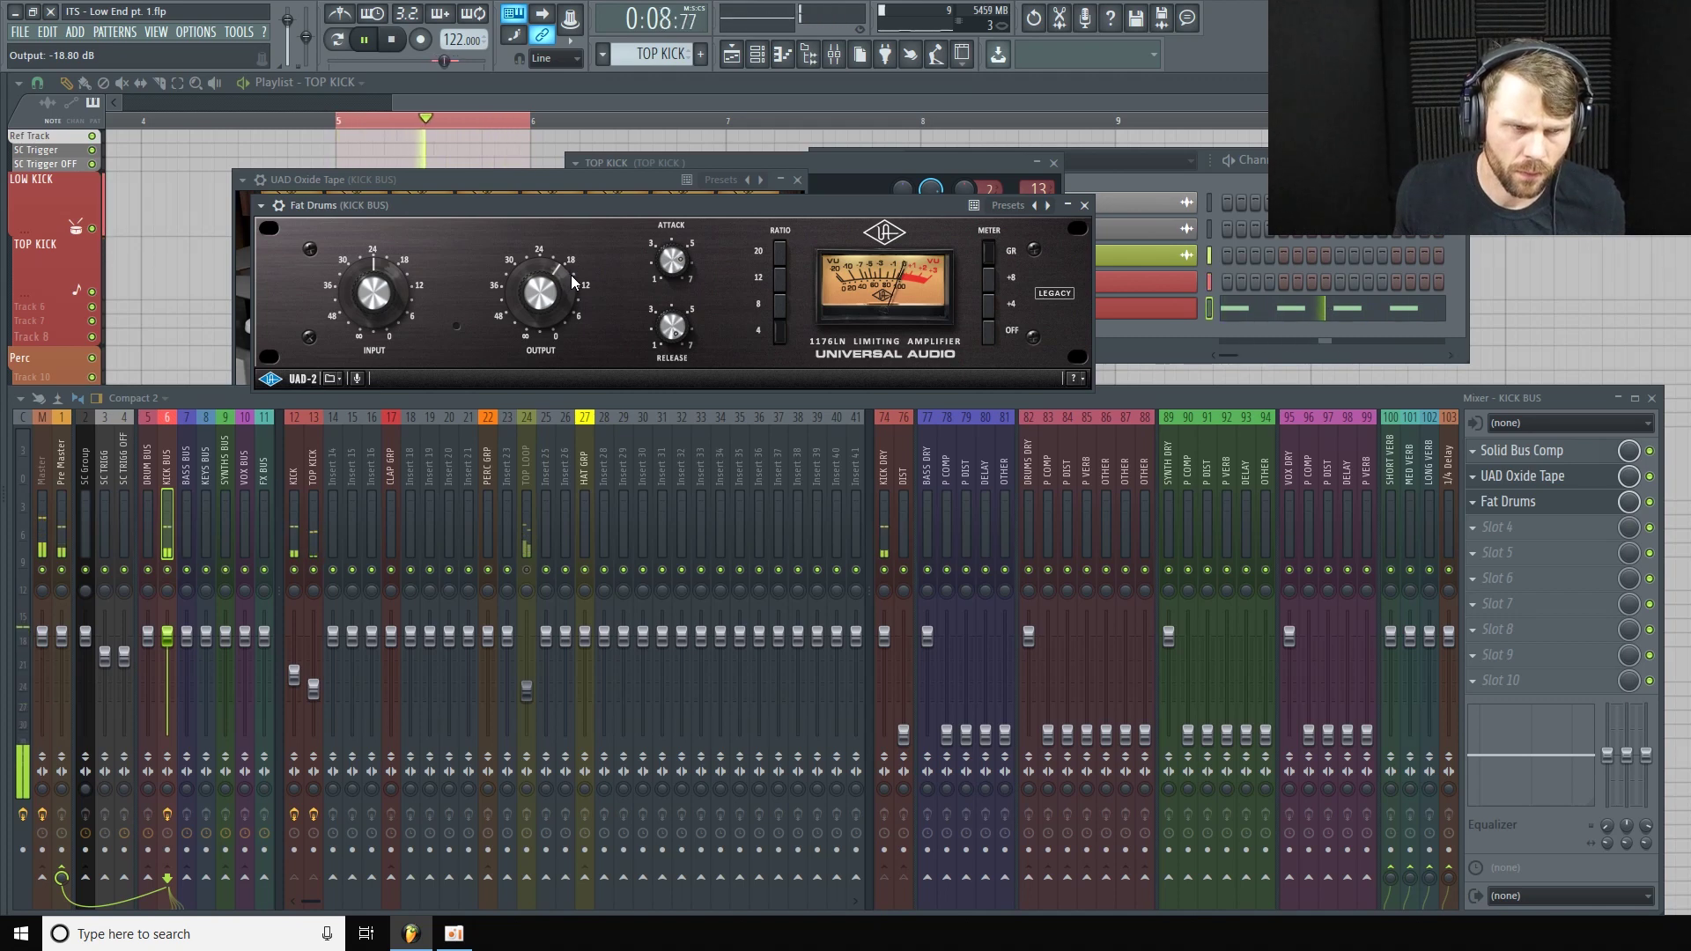
# Bypass and re-enable the 1176LN once more, and adjust its Output to -19.04 dB during playback.
pyautogui.click(1650, 503)
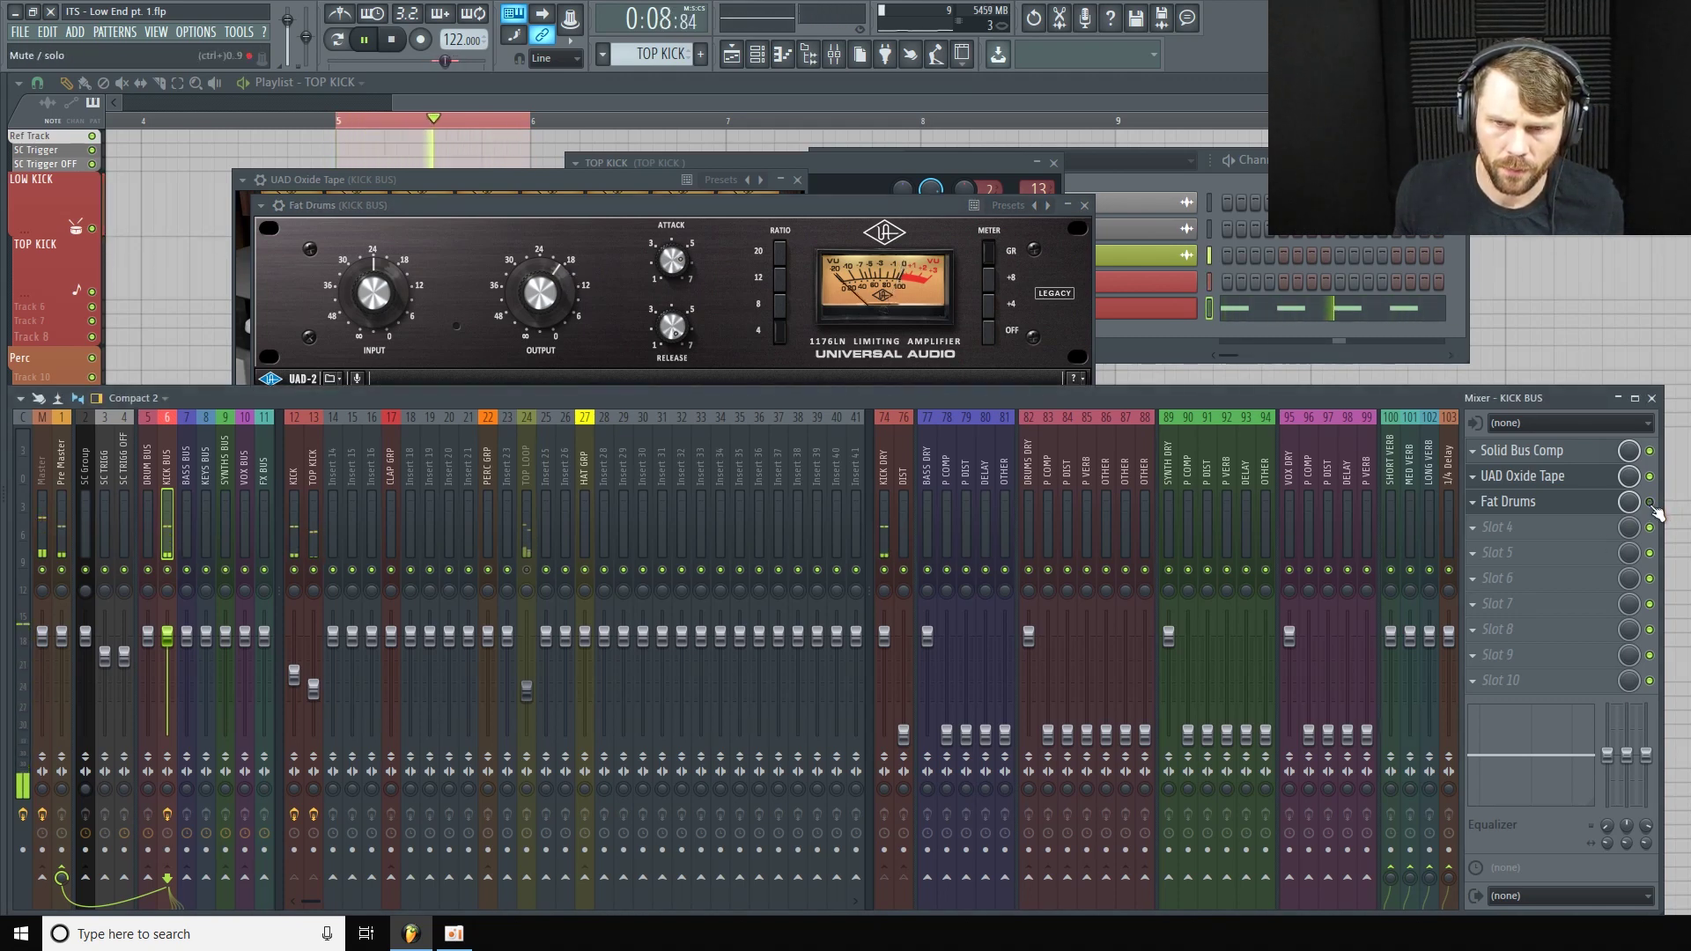
pyautogui.click(1651, 503)
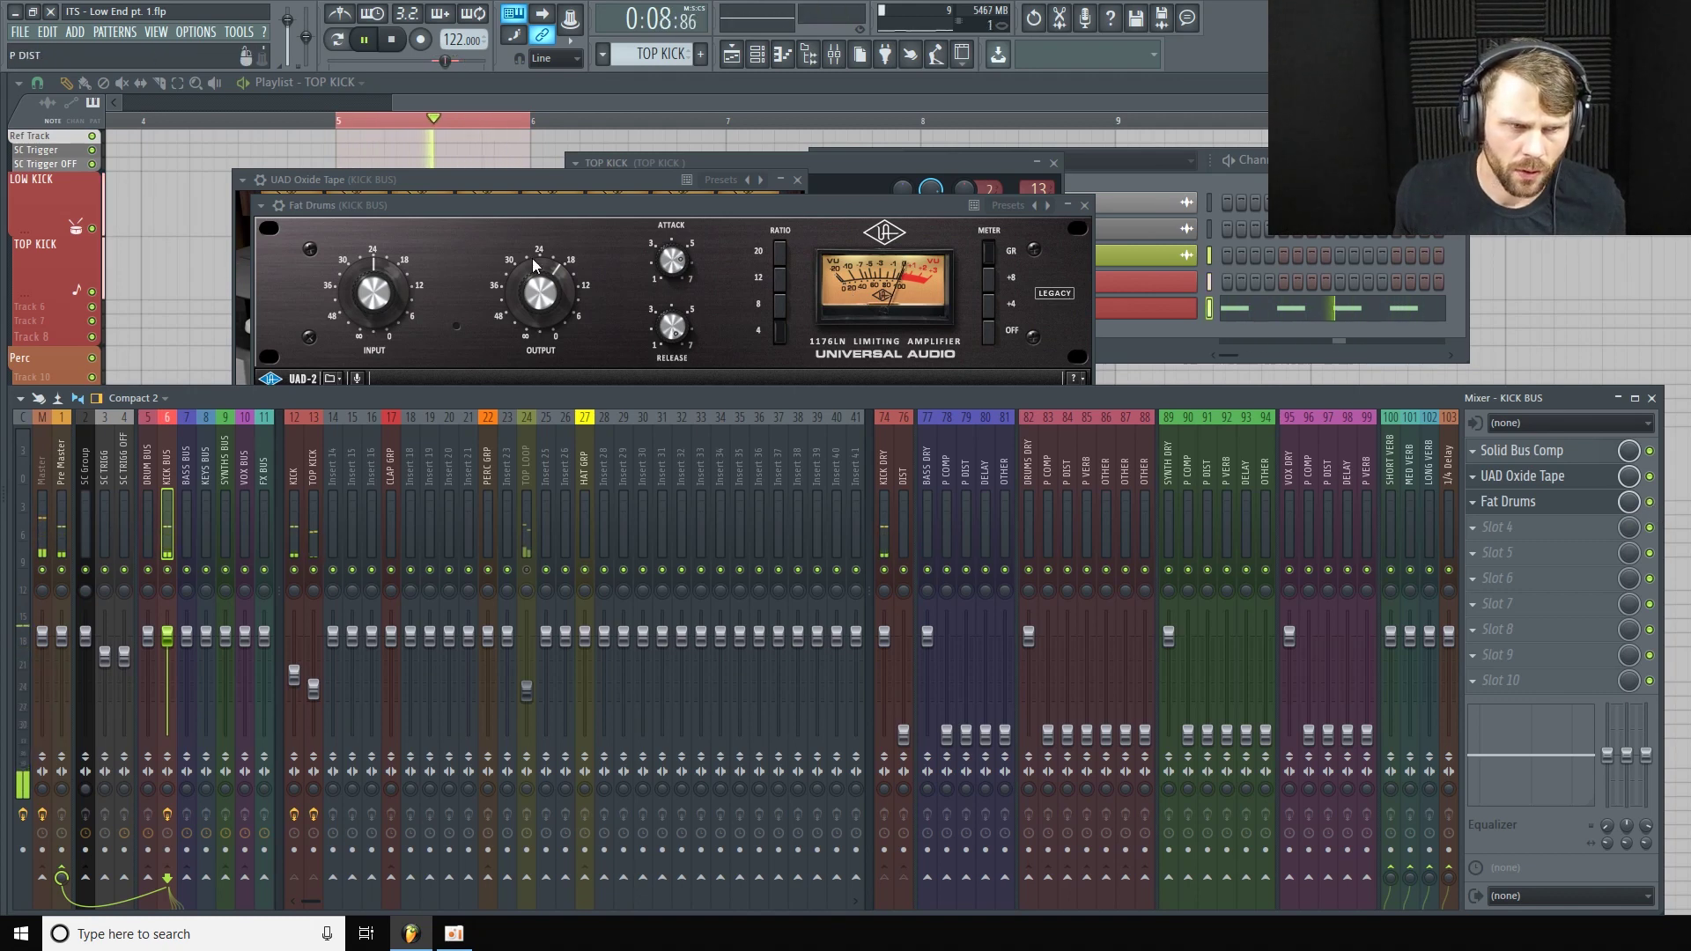
pyautogui.click(558, 268)
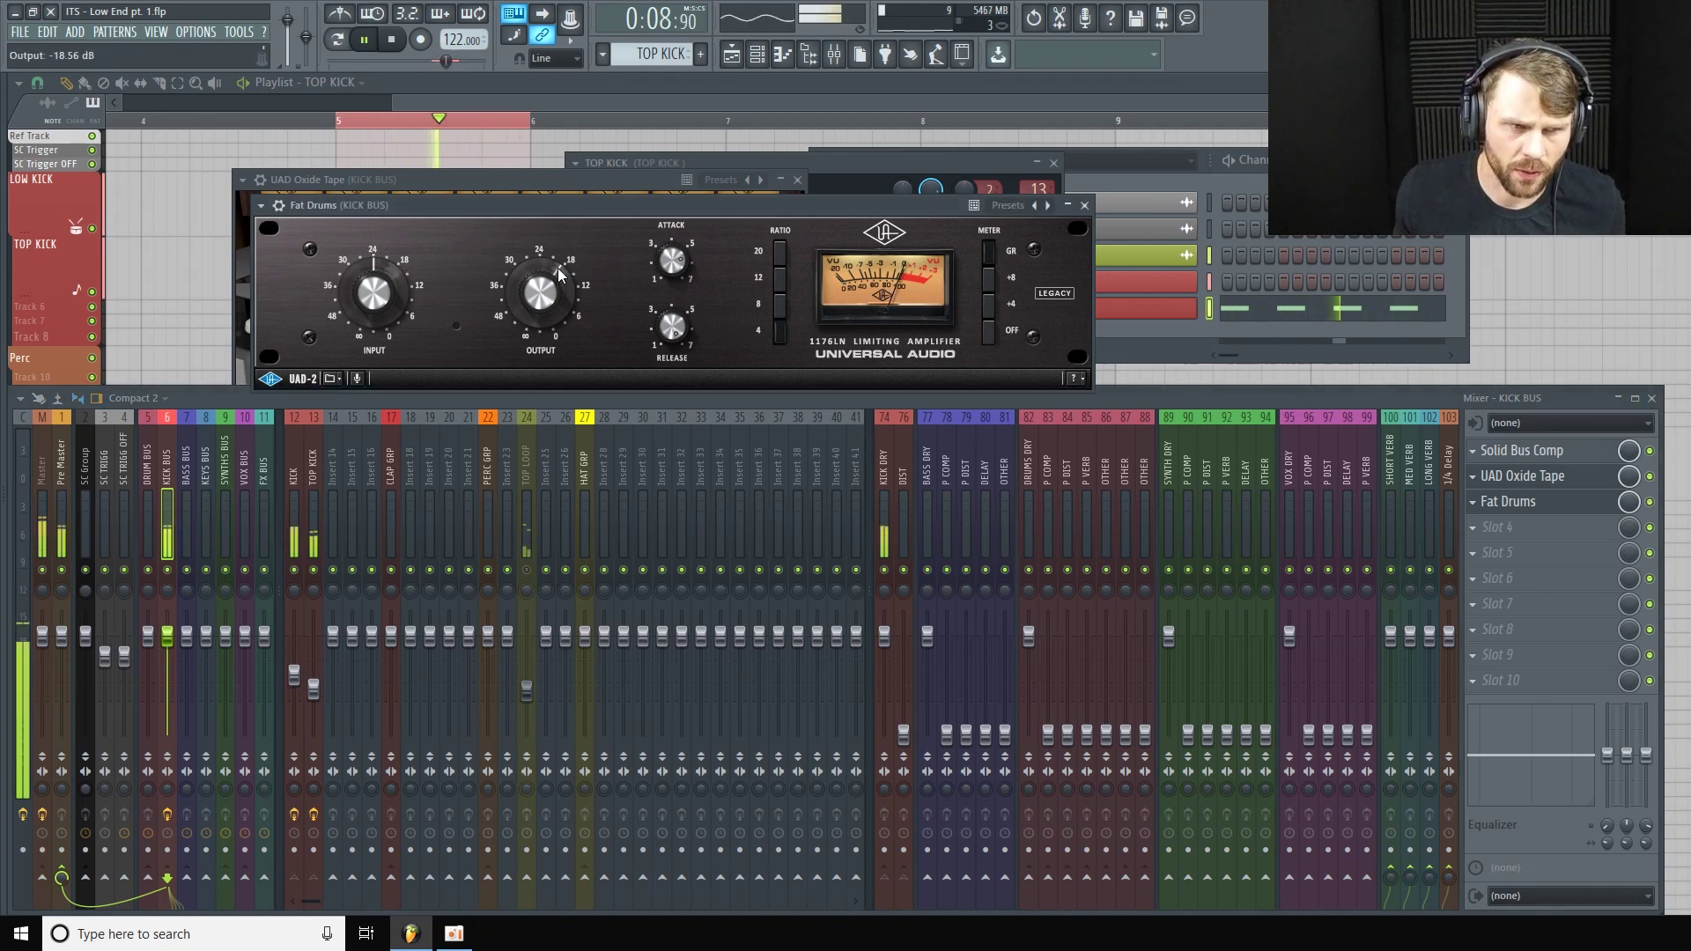
pyautogui.moveTo(557, 268); pyautogui.dragTo(558, 267)
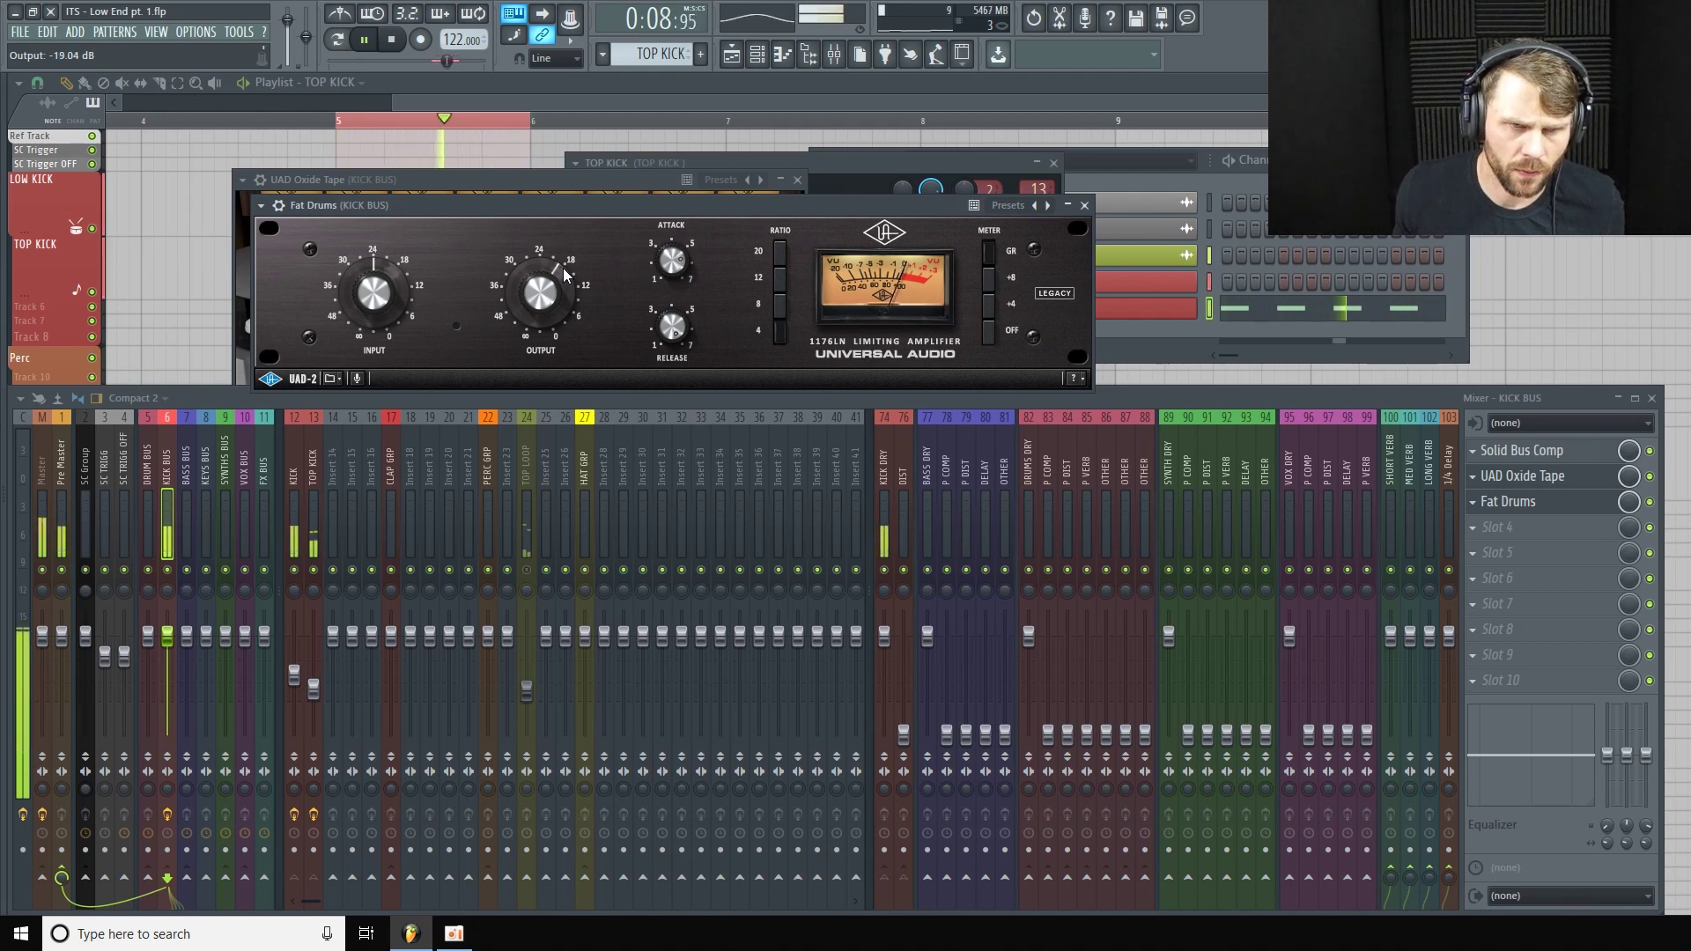
# Set the 1176LN's Output to -18.80 dB, compare it bypassed and active during playback, and stop the loop.
pyautogui.moveTo(563, 268); pyautogui.dragTo(559, 268)
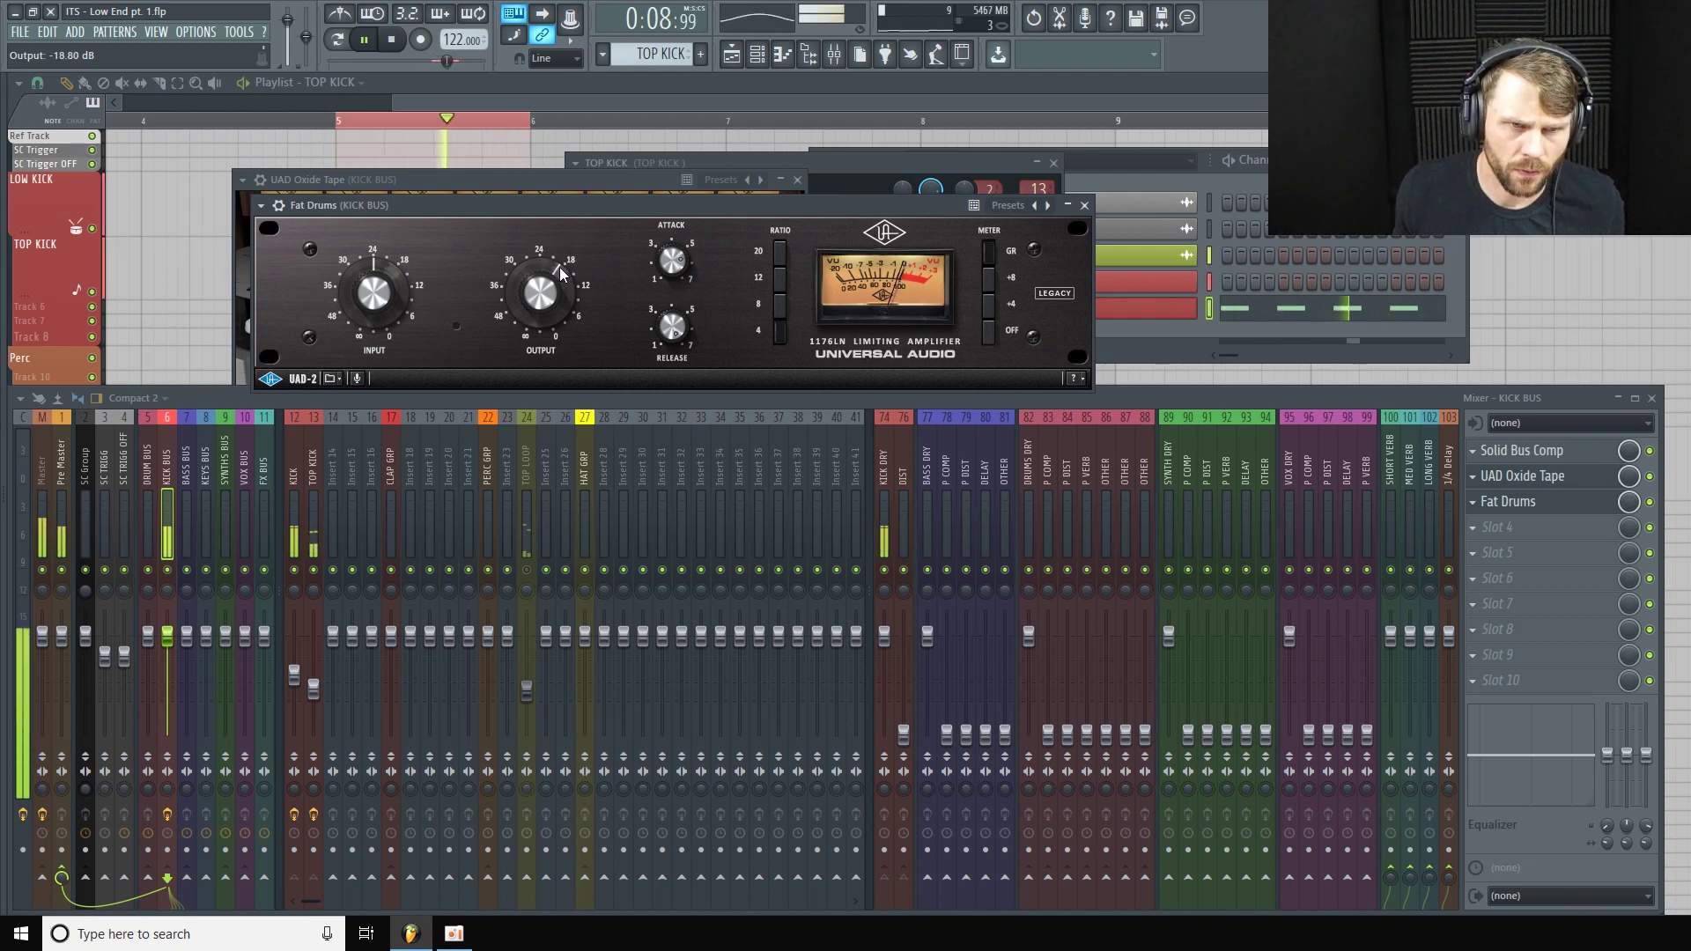
pyautogui.click(1651, 504)
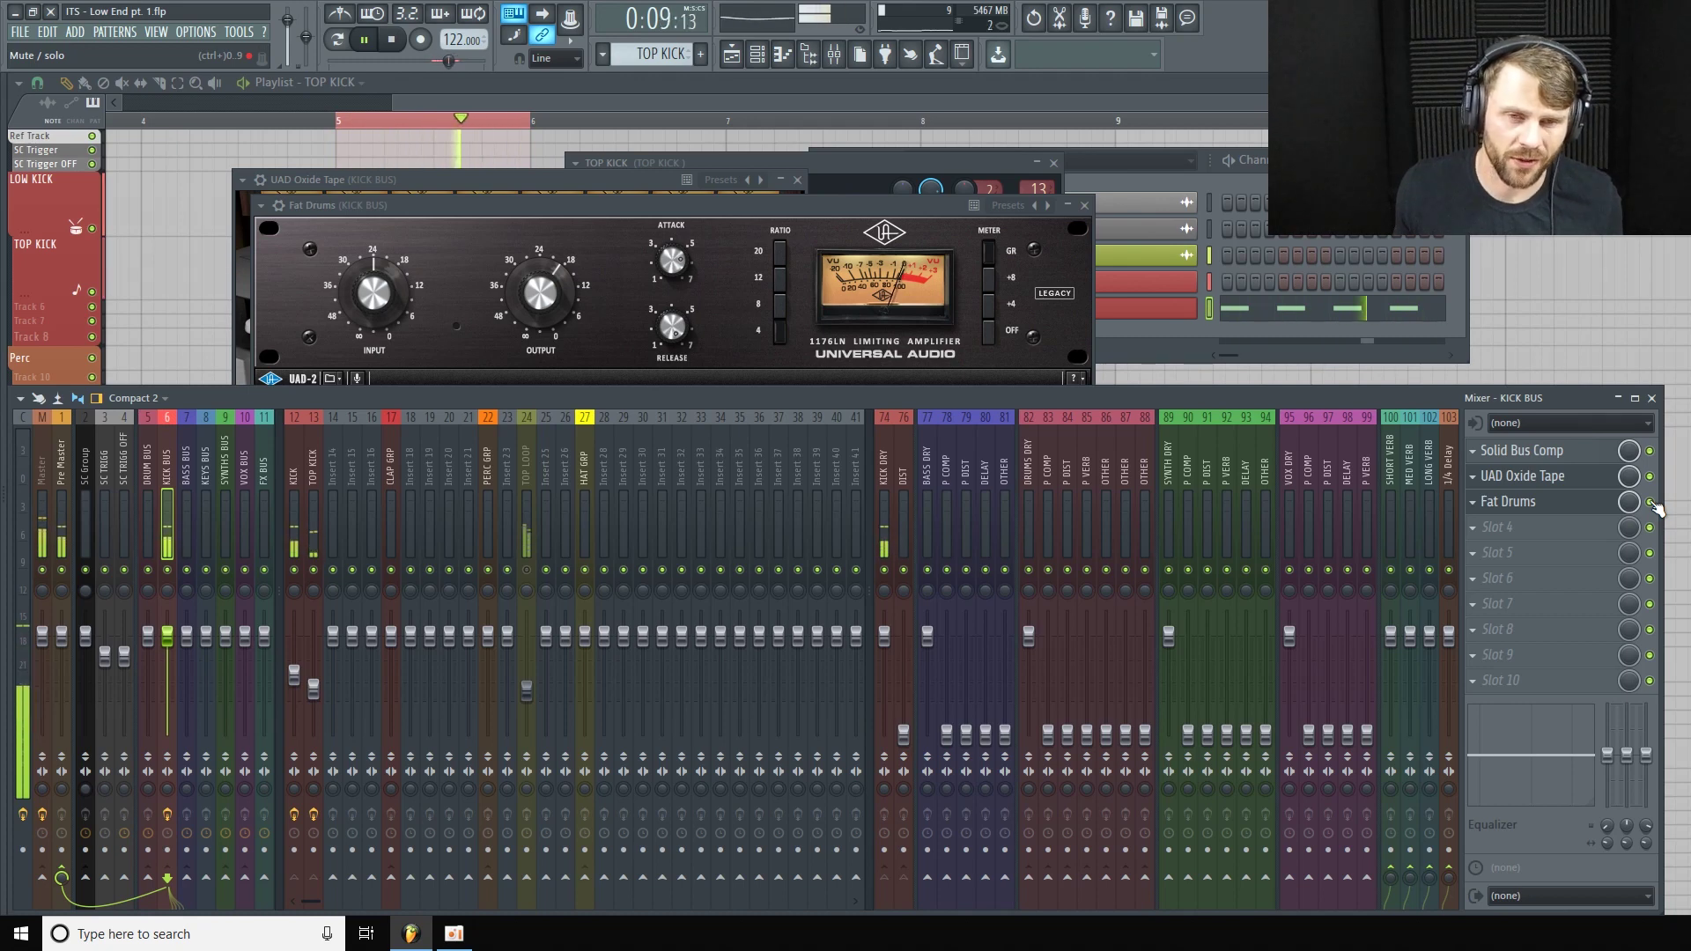
pyautogui.click(1651, 504)
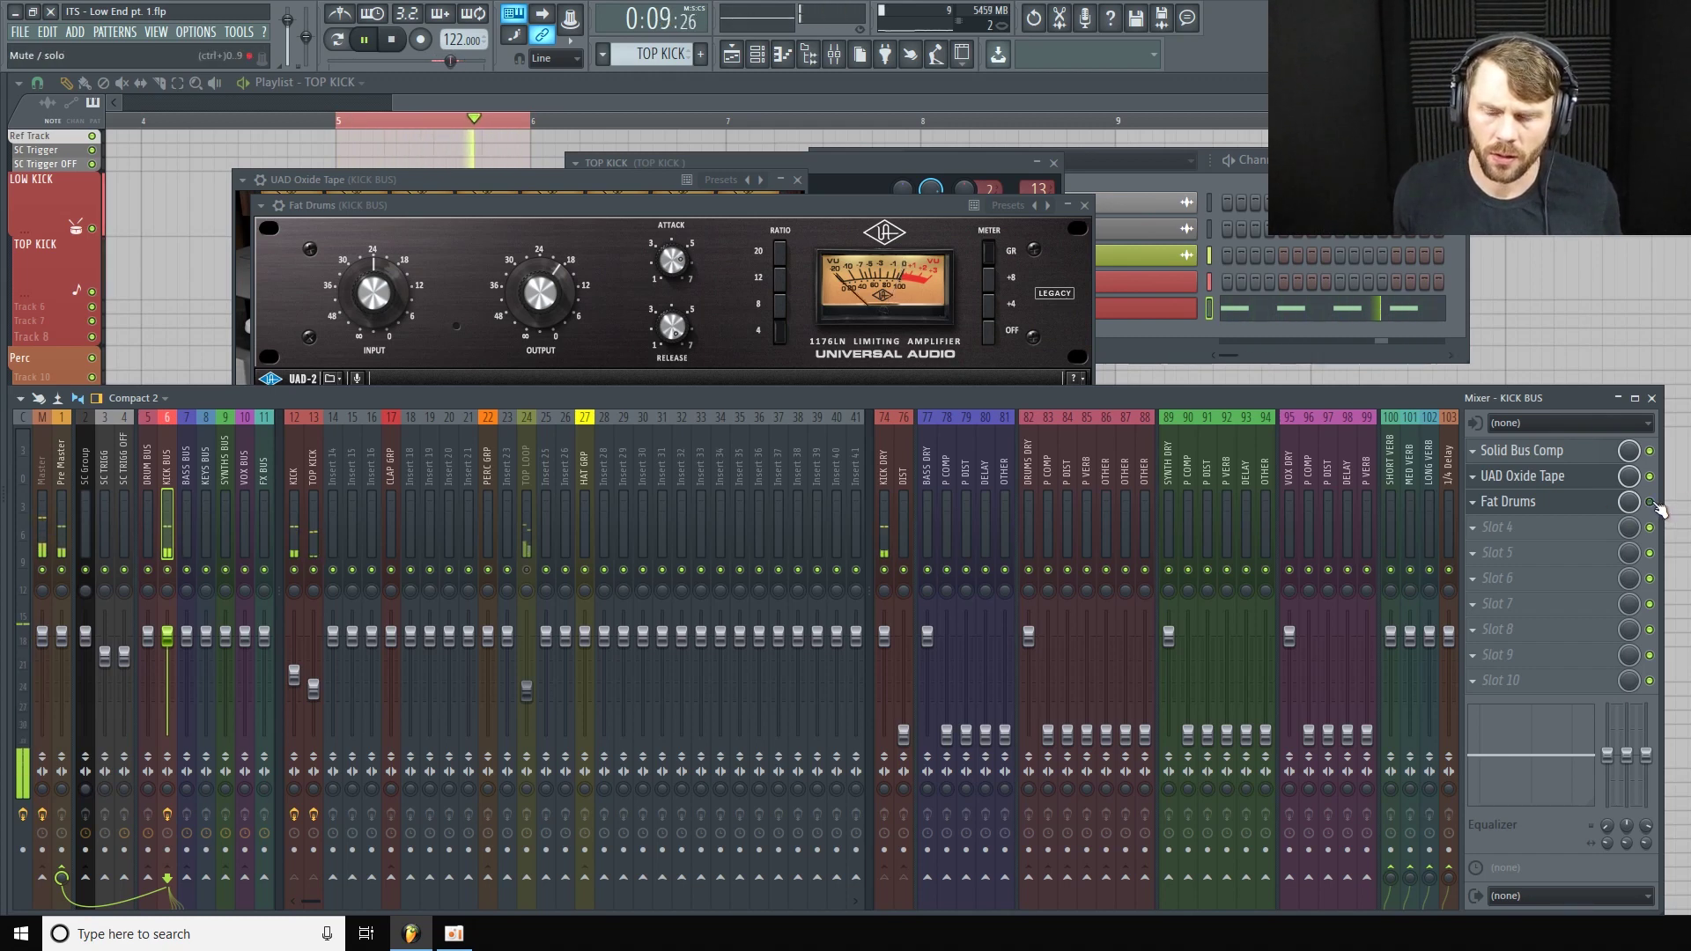
pyautogui.press('space')
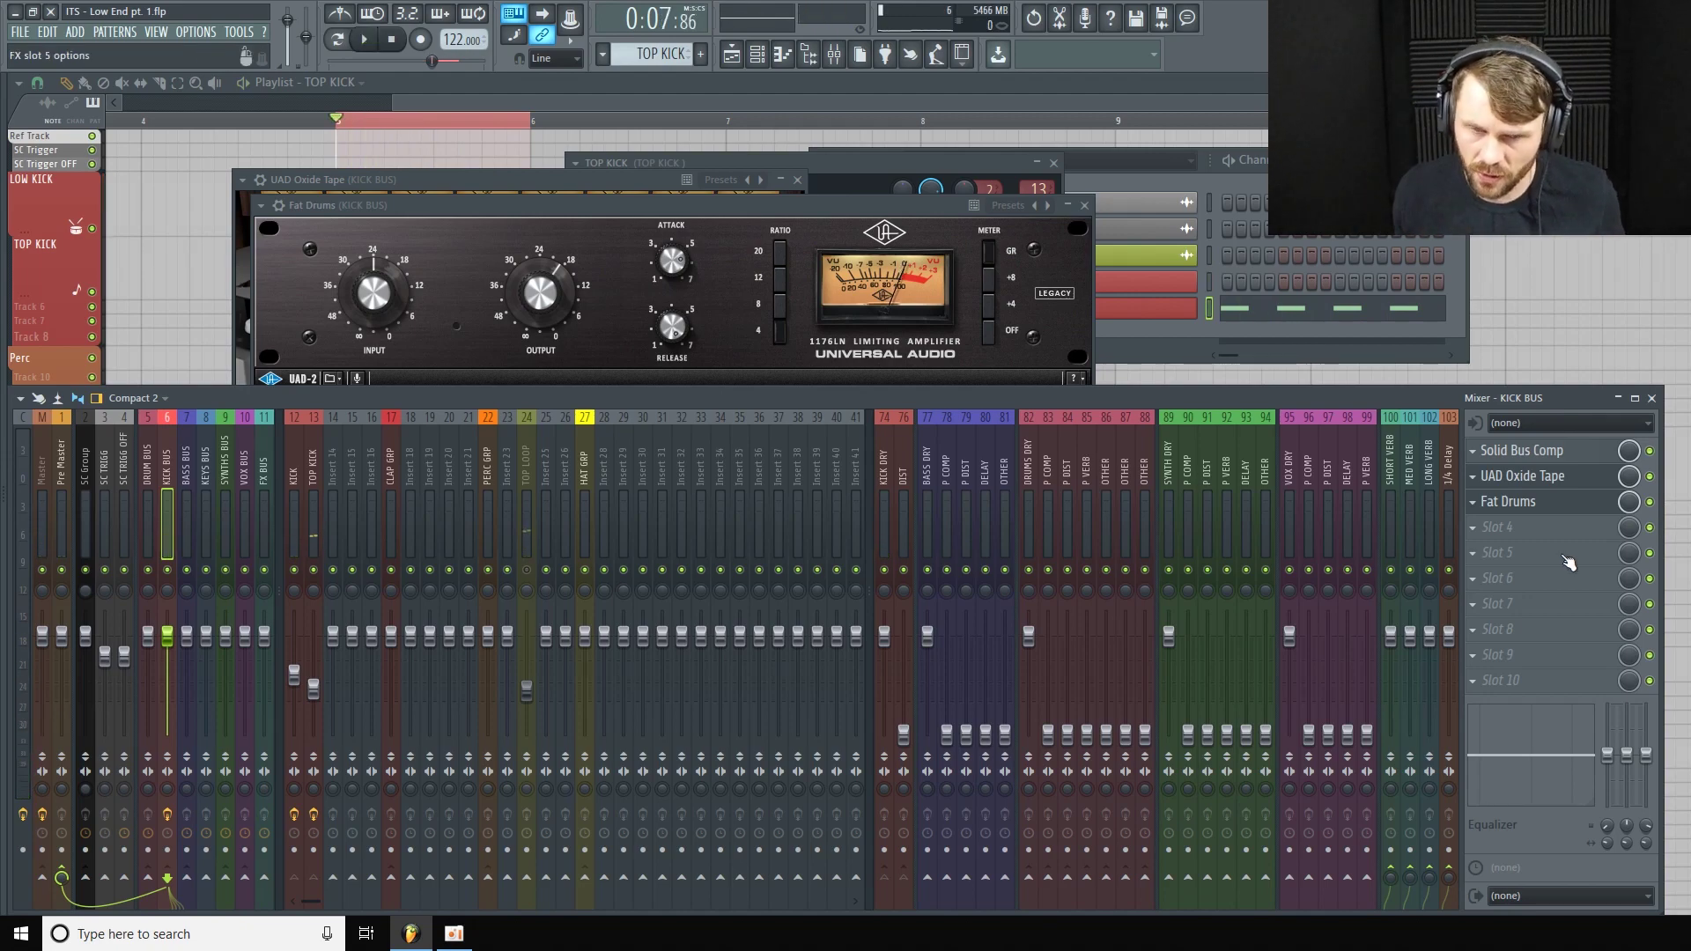
# Close the open effect windows, load H-EQ Stereo through WaveShell-VST 9.6_x64 in KICK BUS slot four, and reposition its window.
pyautogui.click(1084, 205)
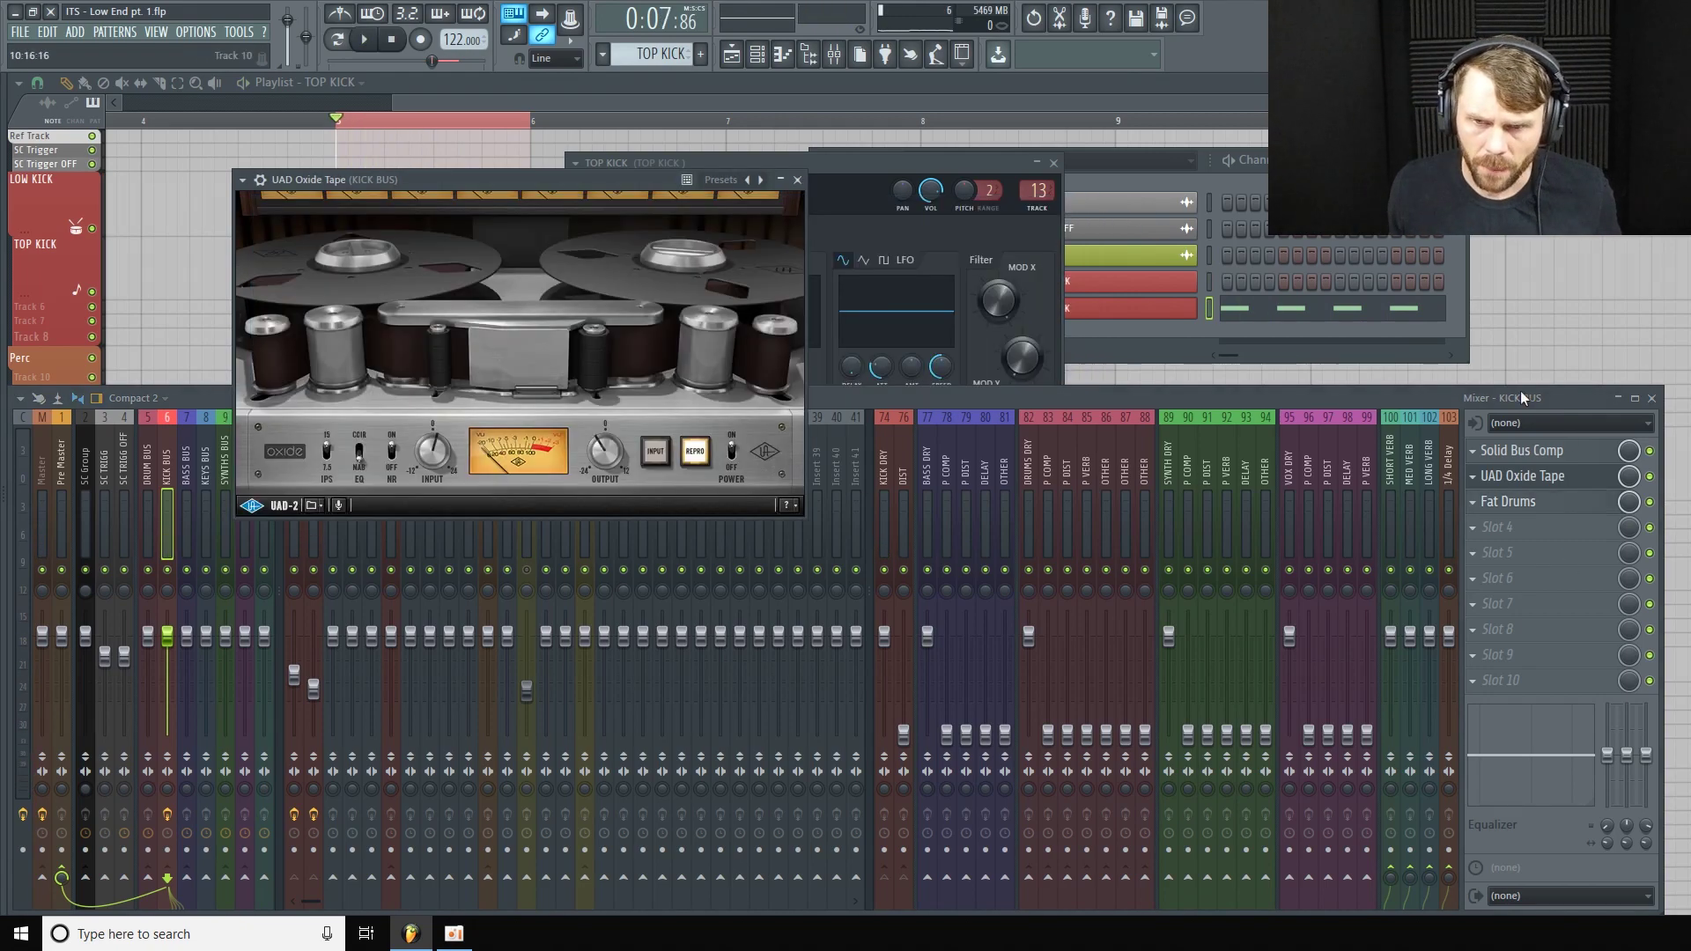
pyautogui.click(797, 180)
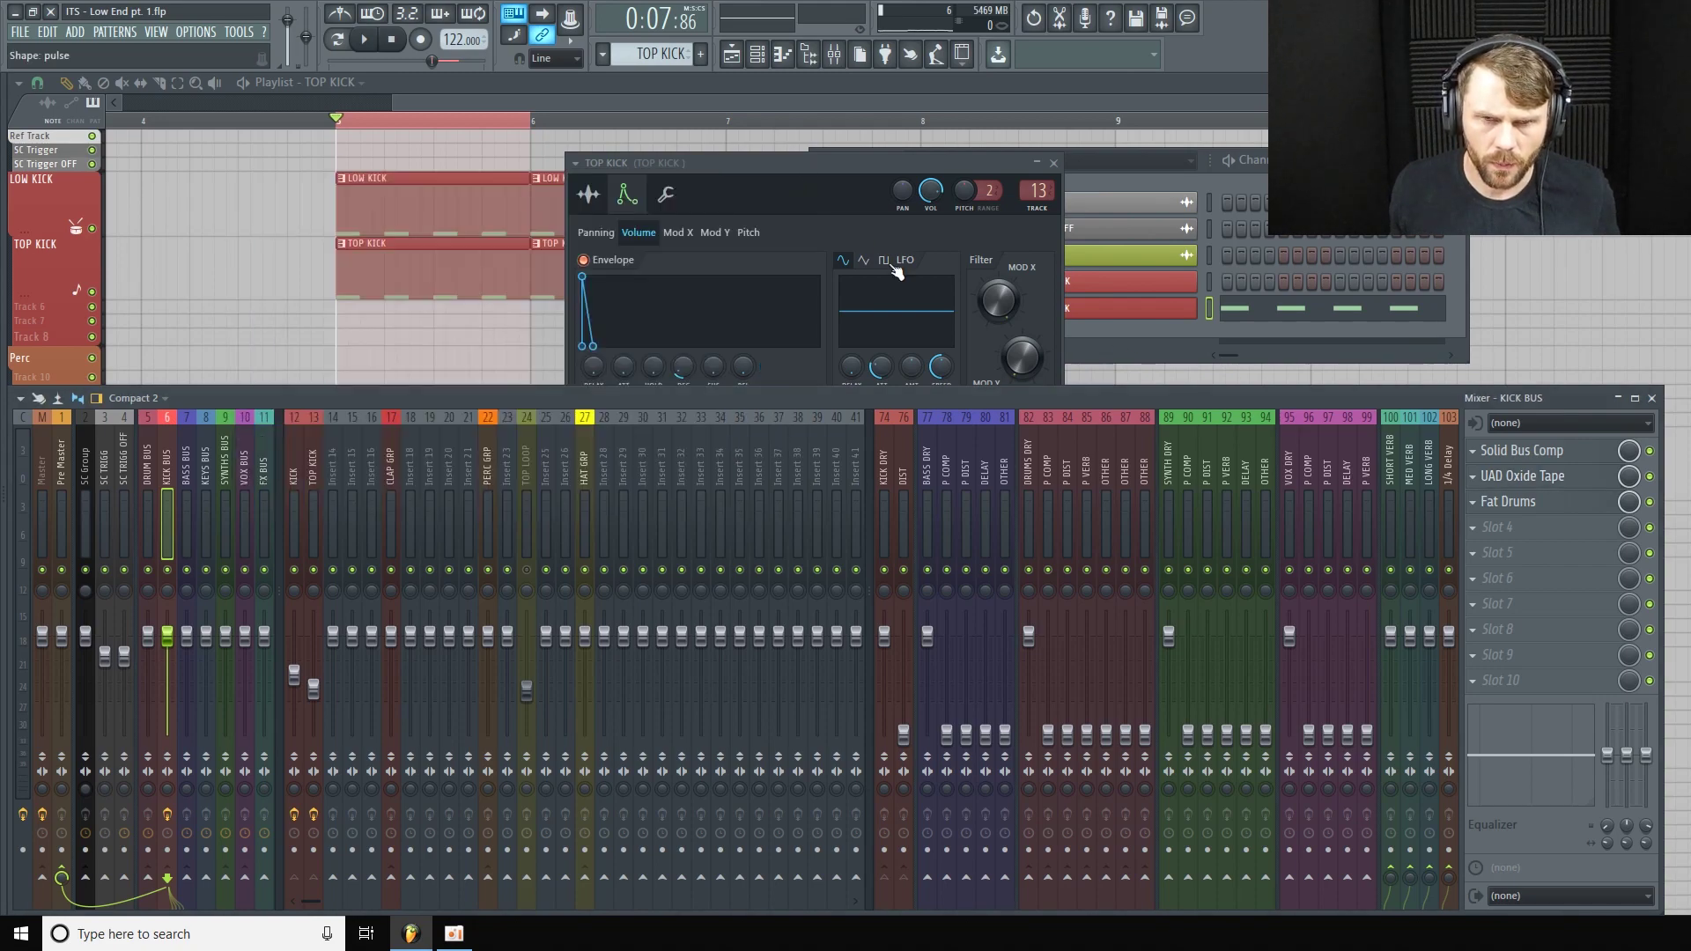
pyautogui.click(1572, 530)
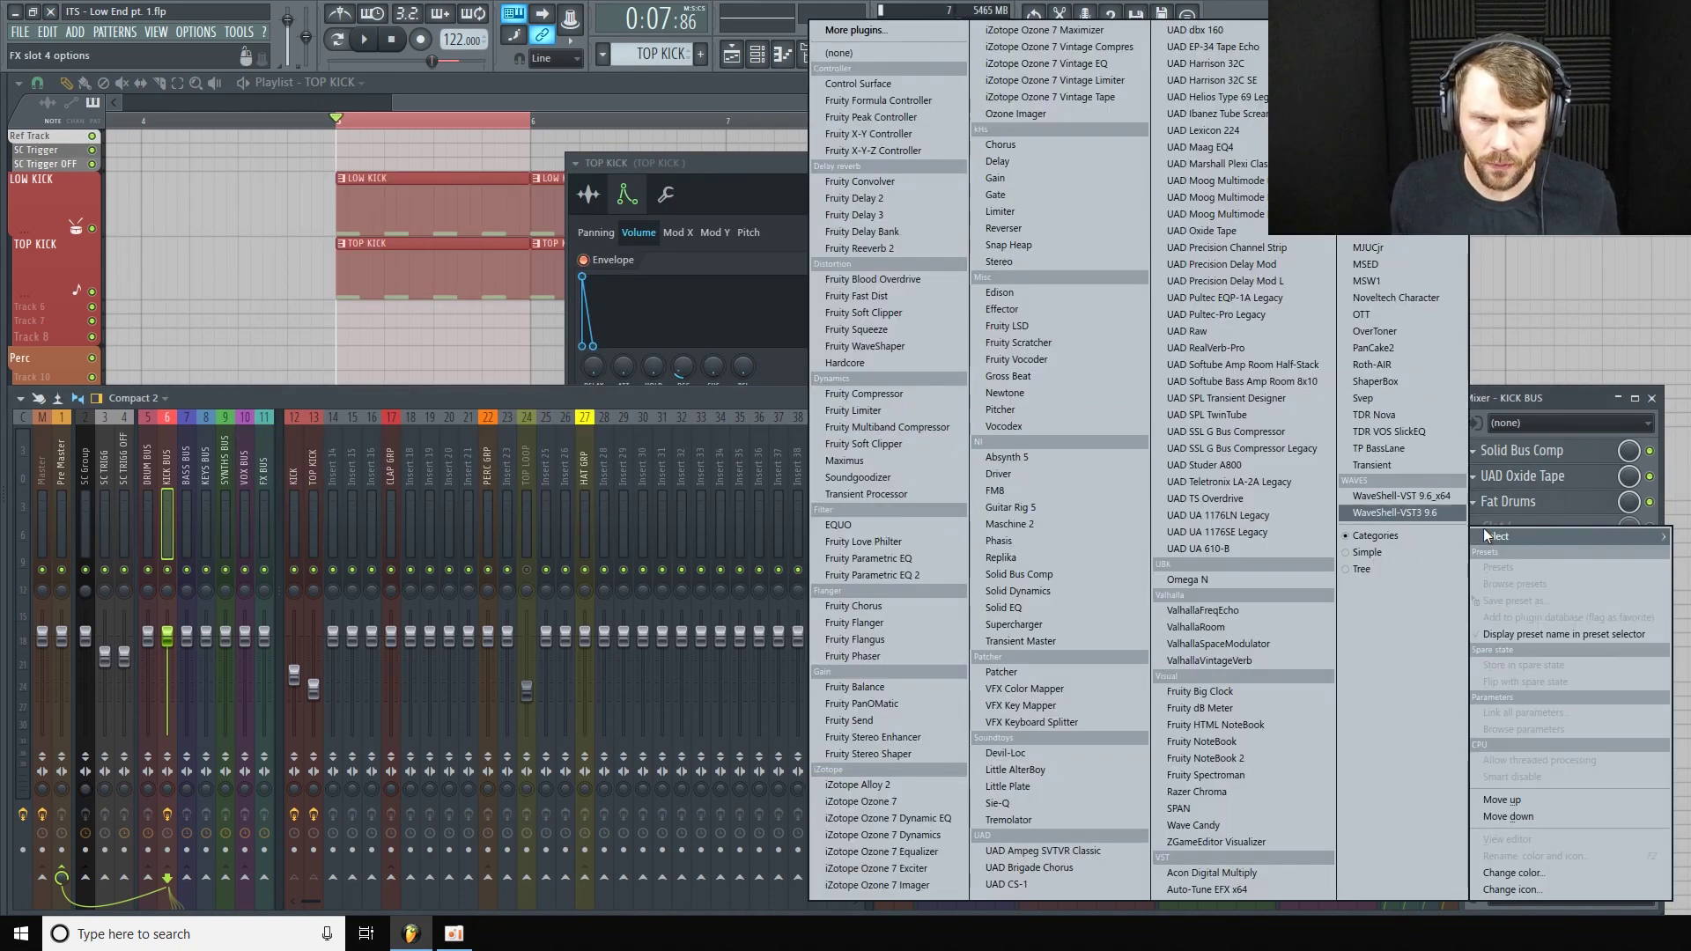
pyautogui.click(1419, 496)
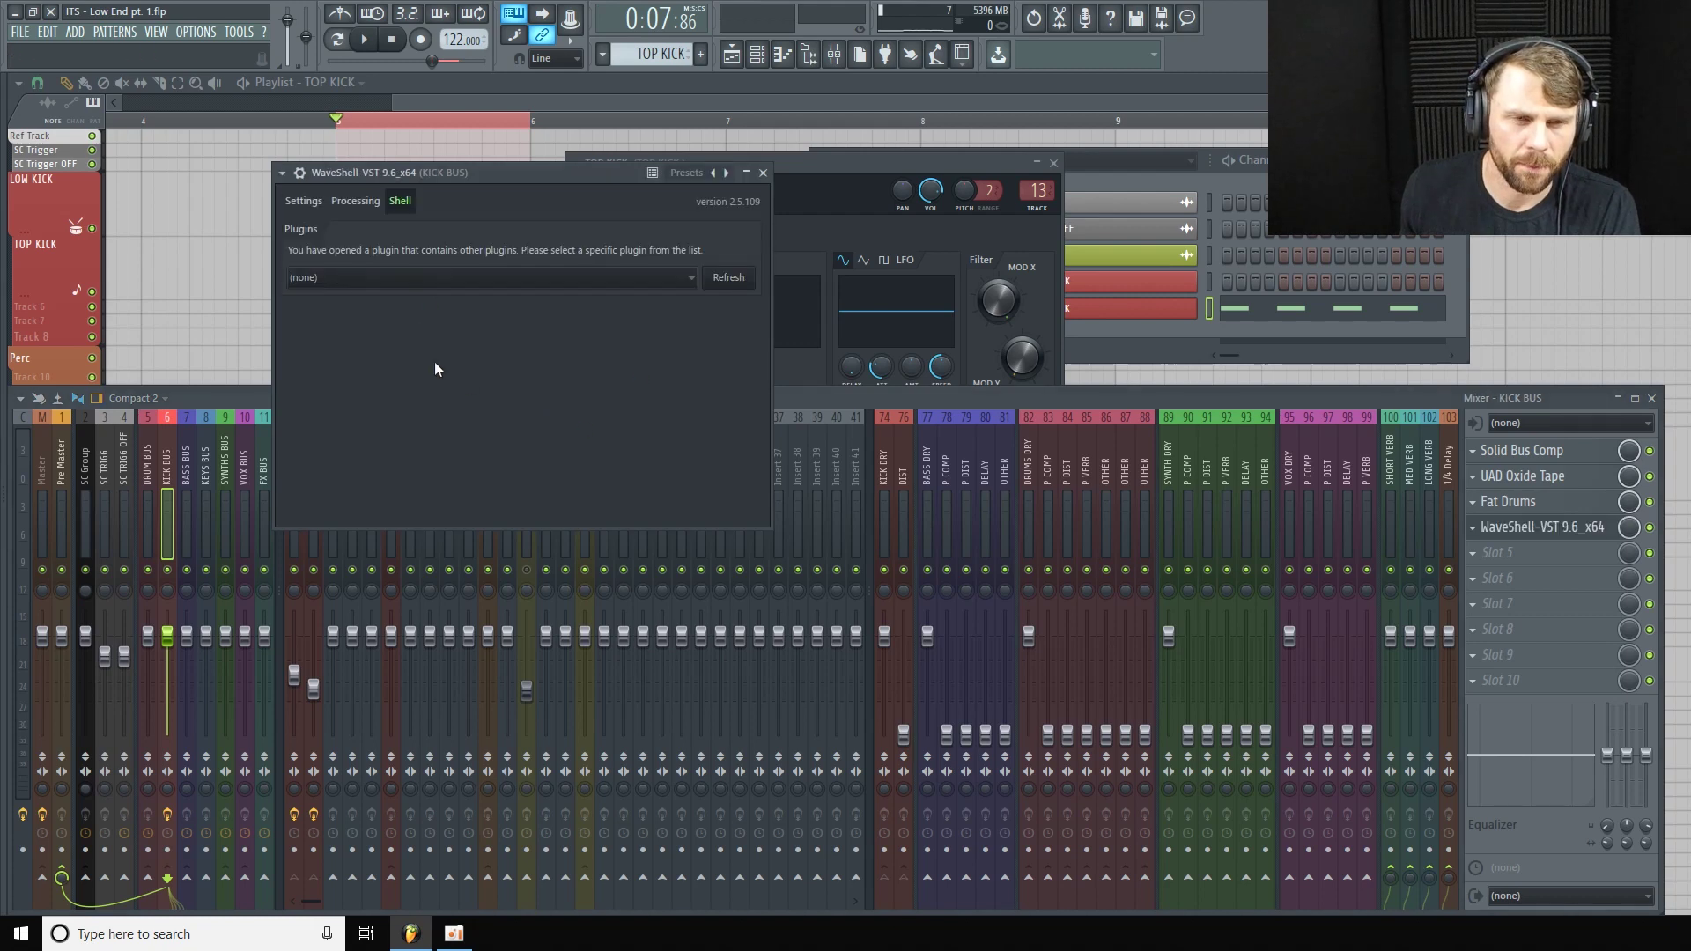
pyautogui.click(686, 280)
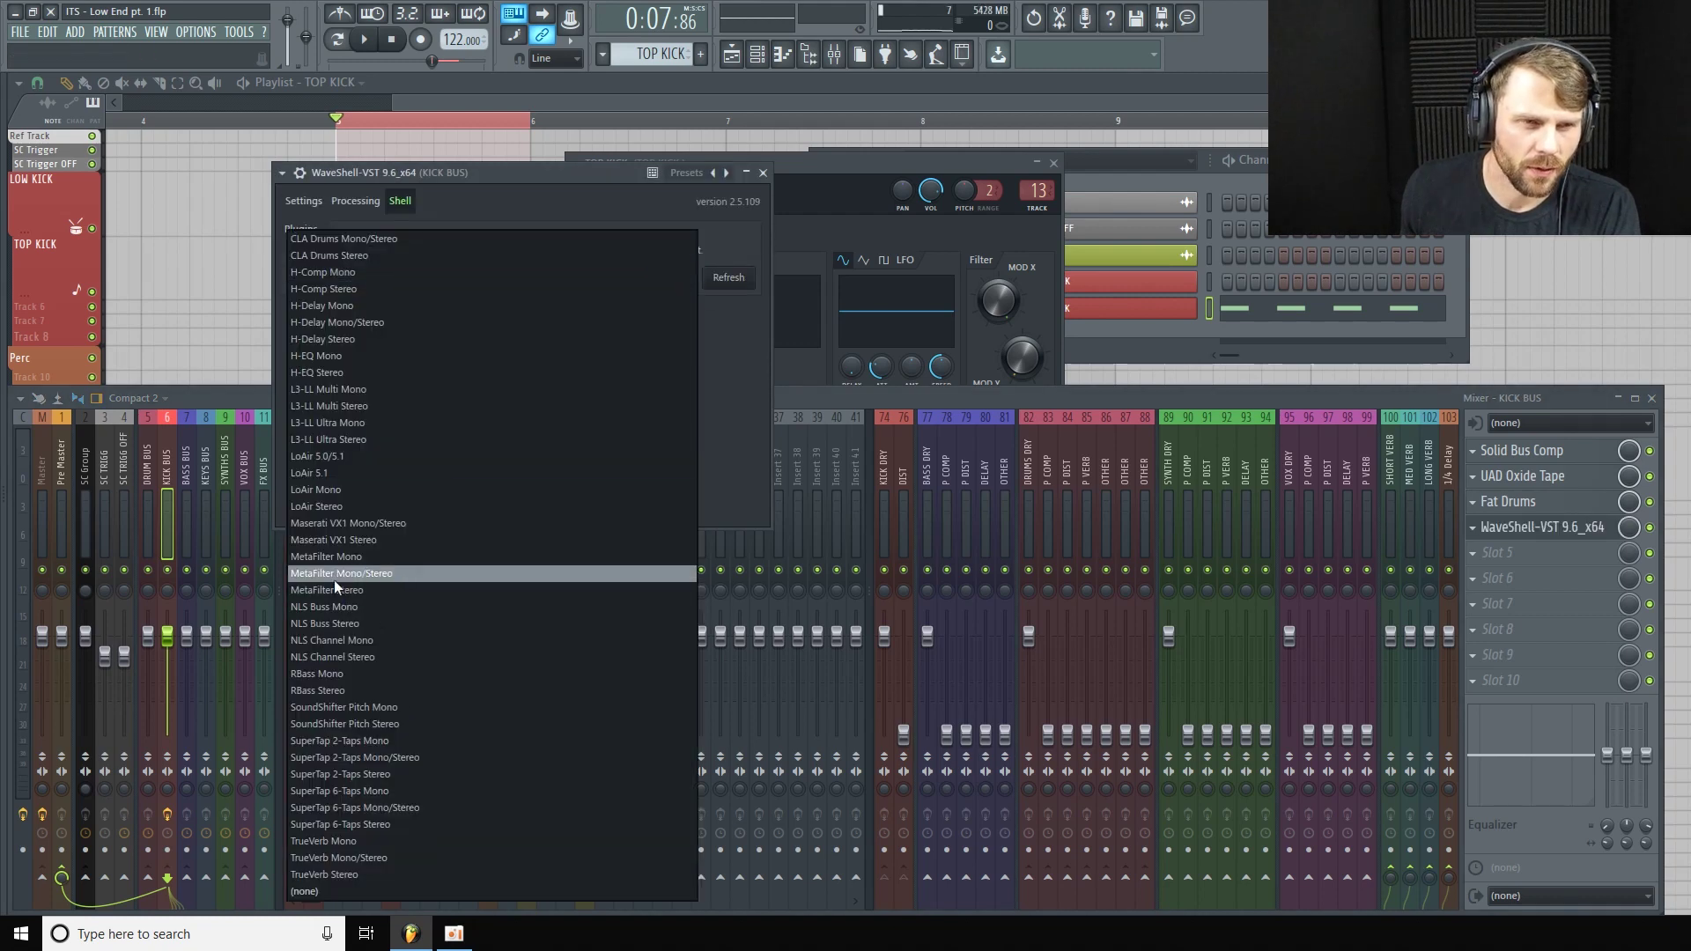
pyautogui.click(387, 372)
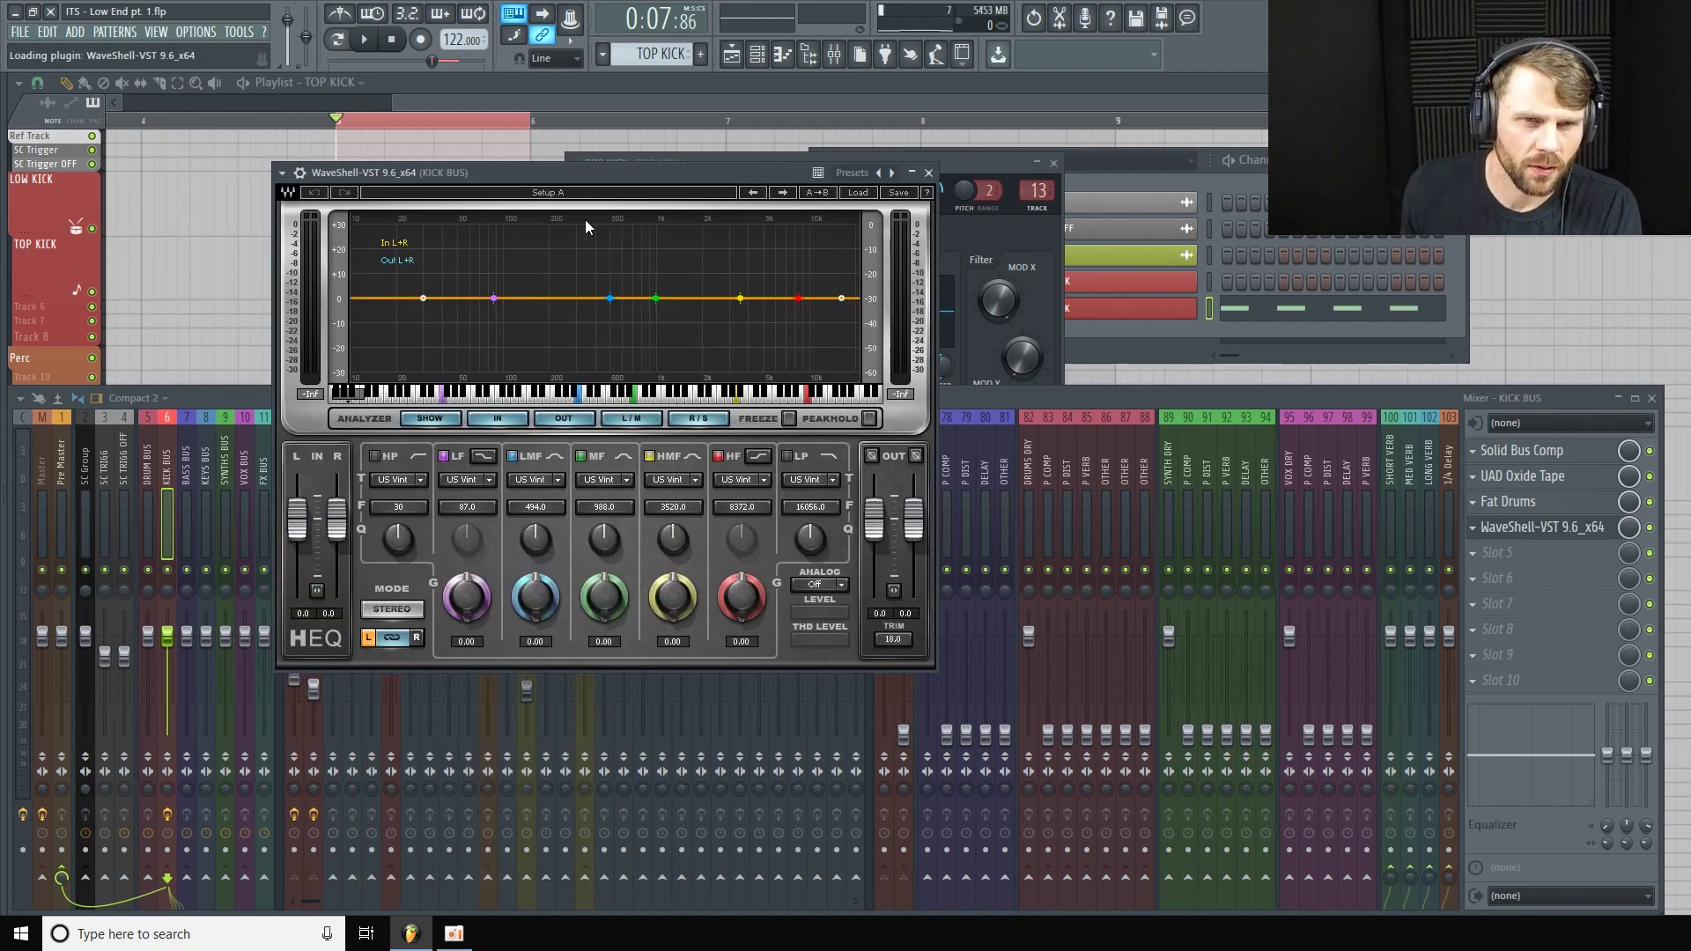
pyautogui.moveTo(620, 176); pyautogui.dragTo(720, 176)
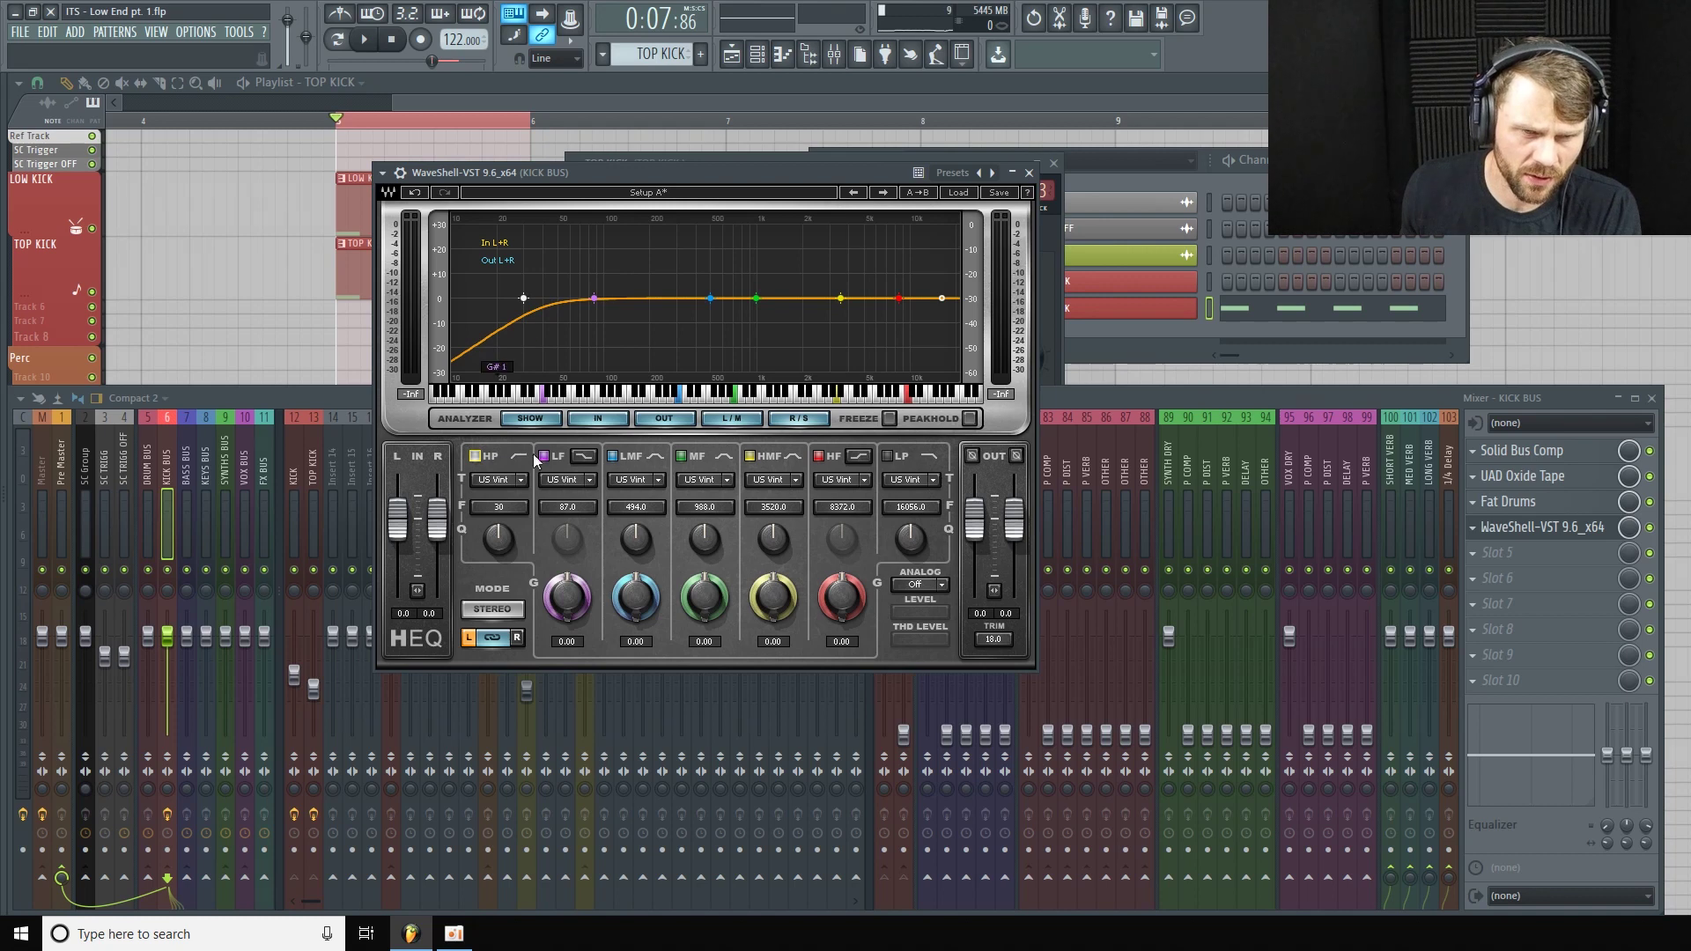
# Set the H-EQ high-pass filter to UK Vint 1 and tune its frequency to 30 Hz while auditioning the kick loop.
pyautogui.click(521, 479)
pyautogui.click(528, 522)
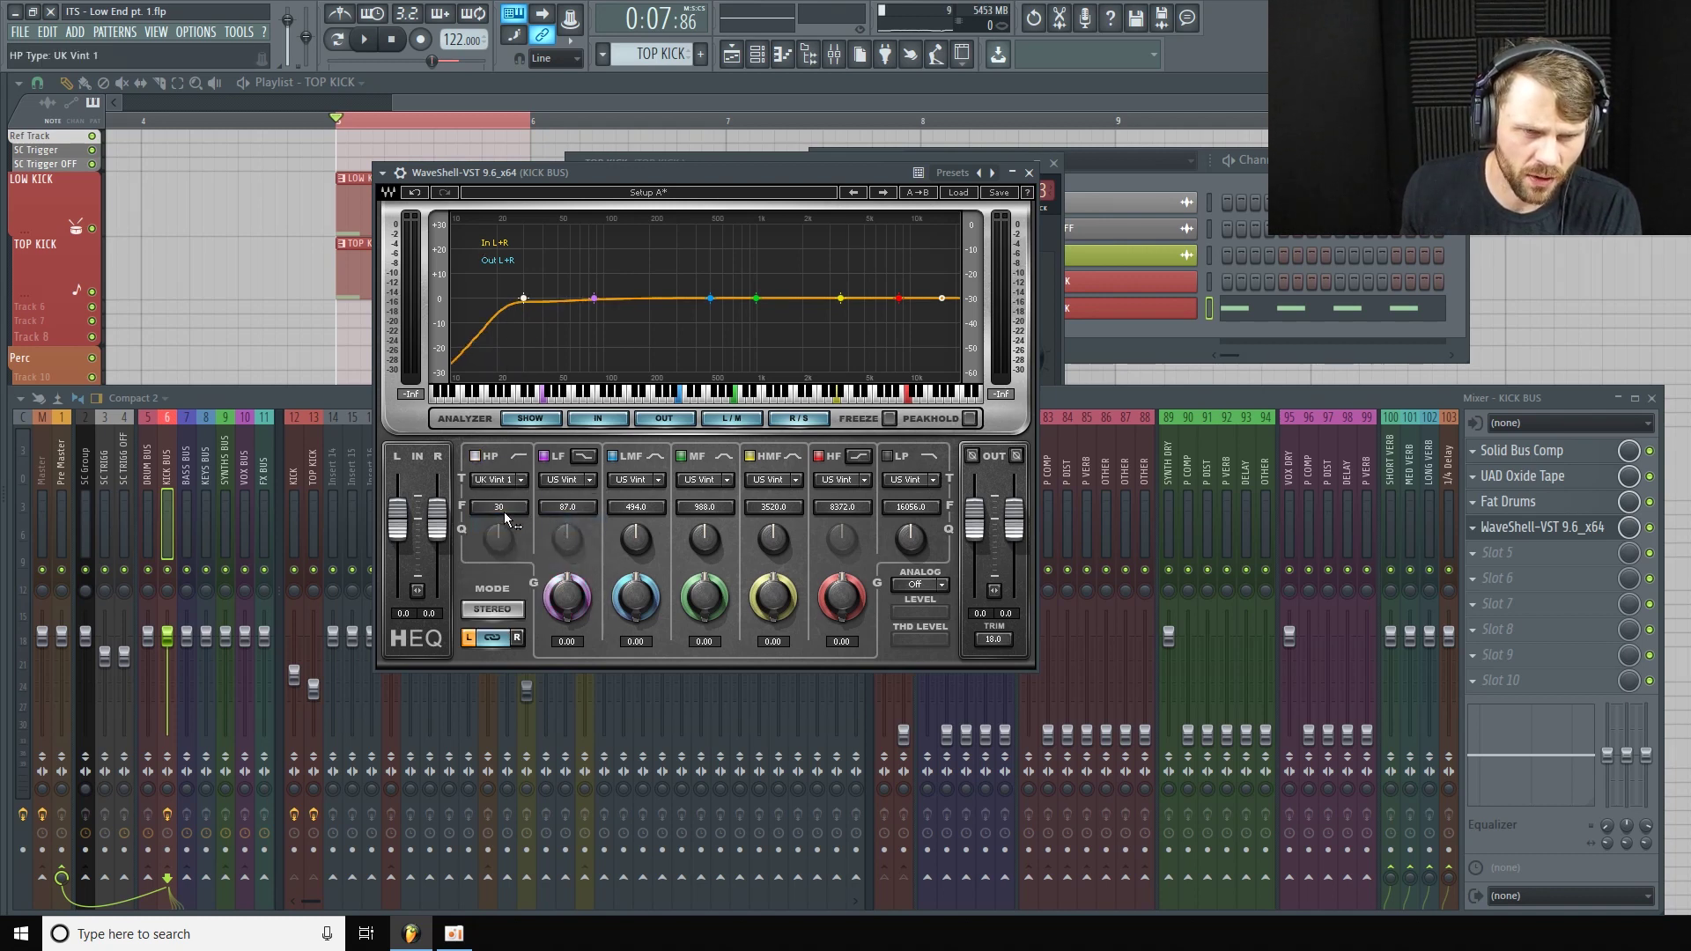
pyautogui.moveTo(504, 510); pyautogui.dragTo(505, 519)
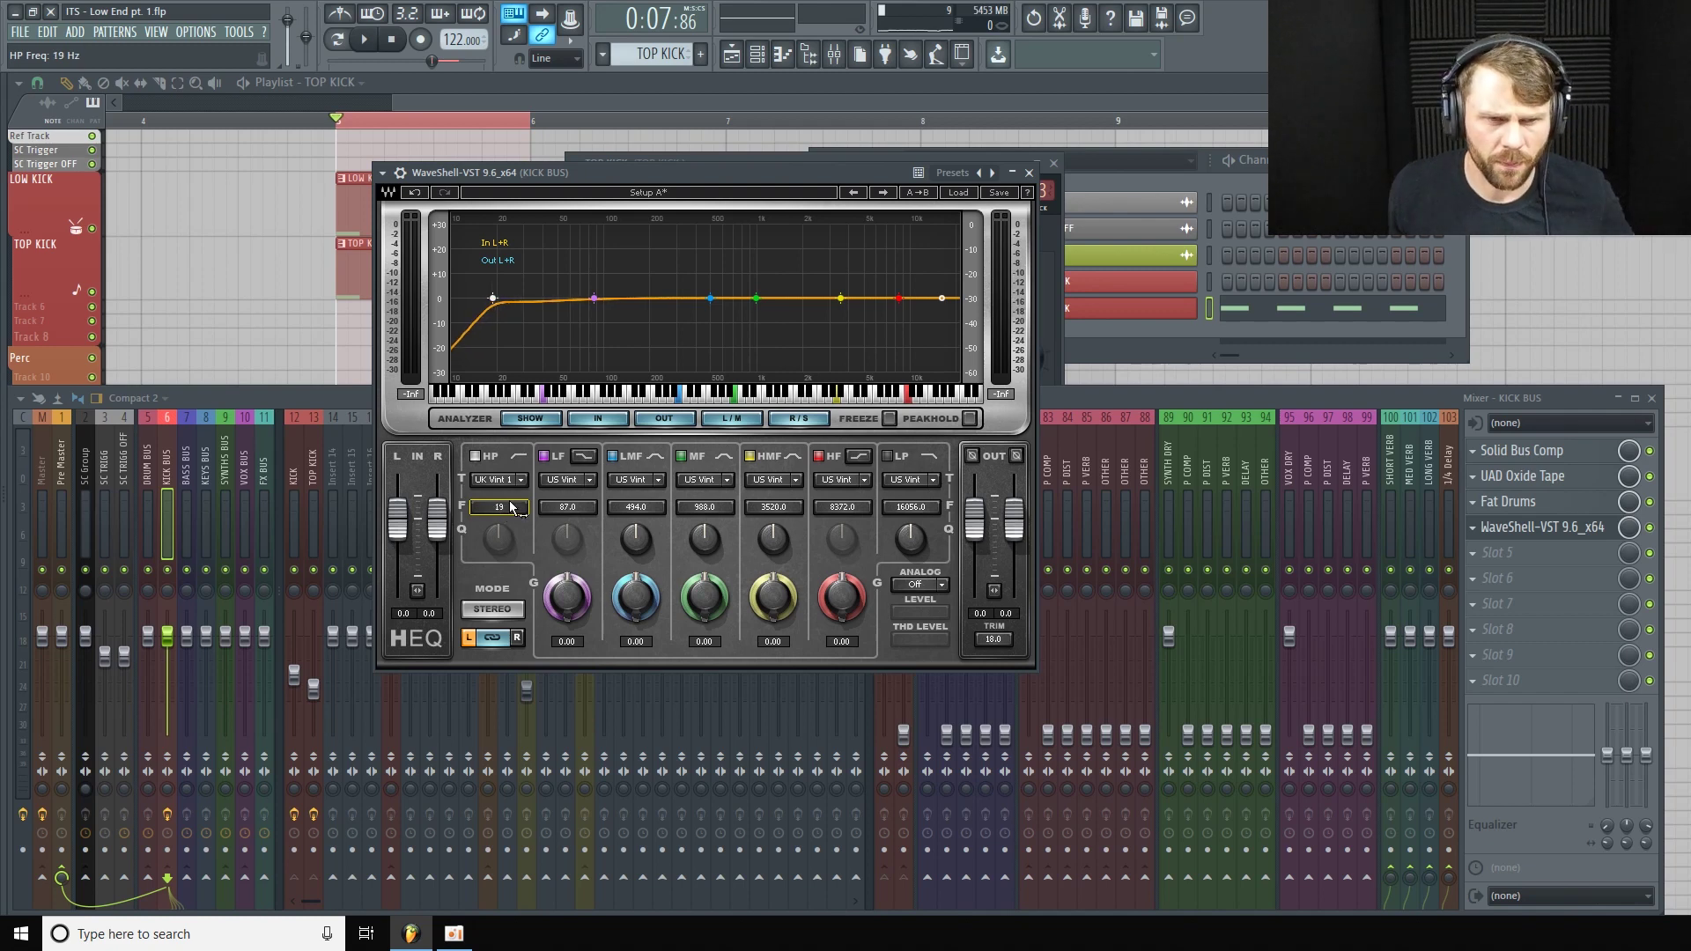
pyautogui.click(366, 40)
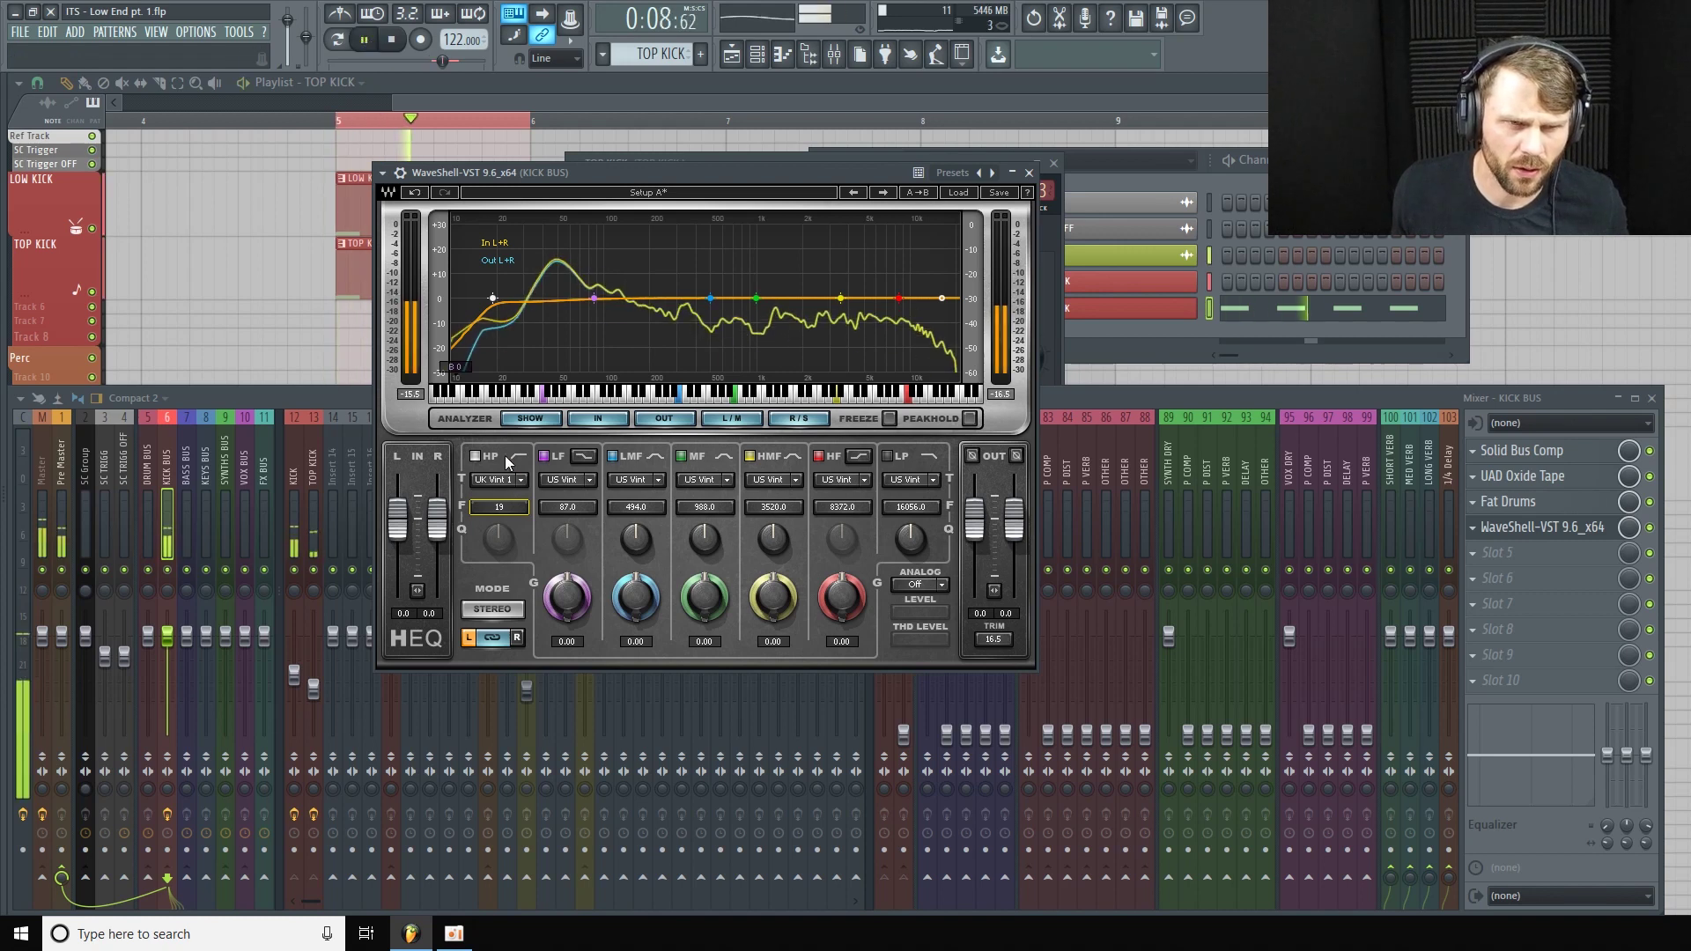
pyautogui.moveTo(498, 506); pyautogui.dragTo(498, 483)
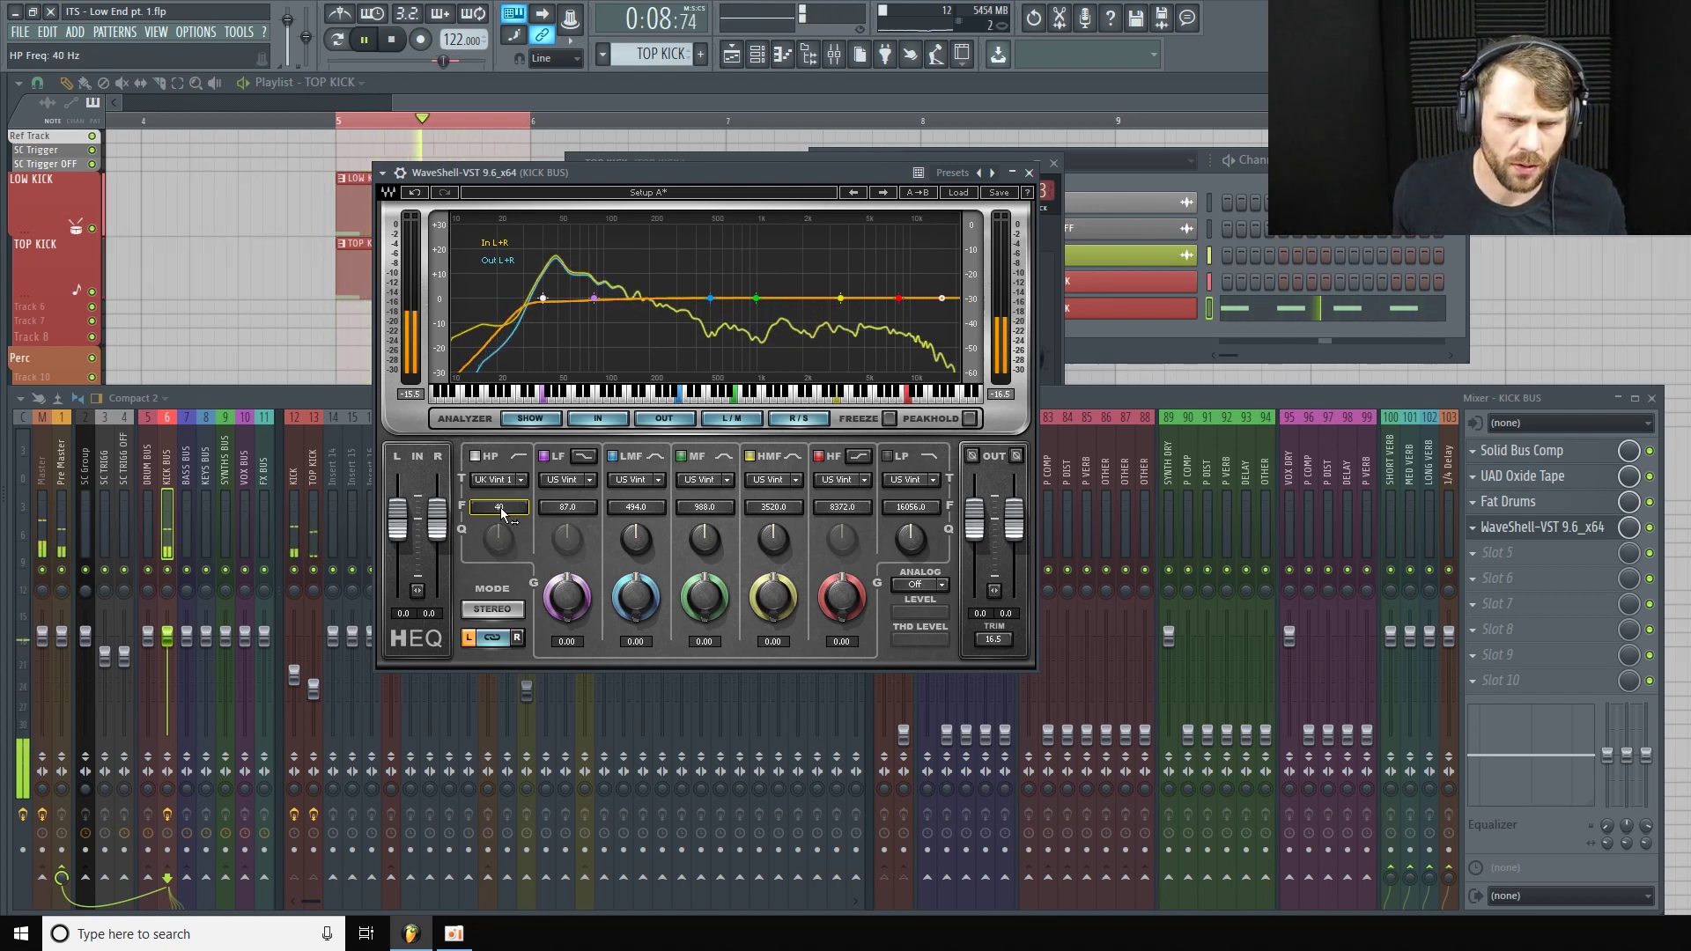
pyautogui.moveTo(499, 509); pyautogui.dragTo(498, 518)
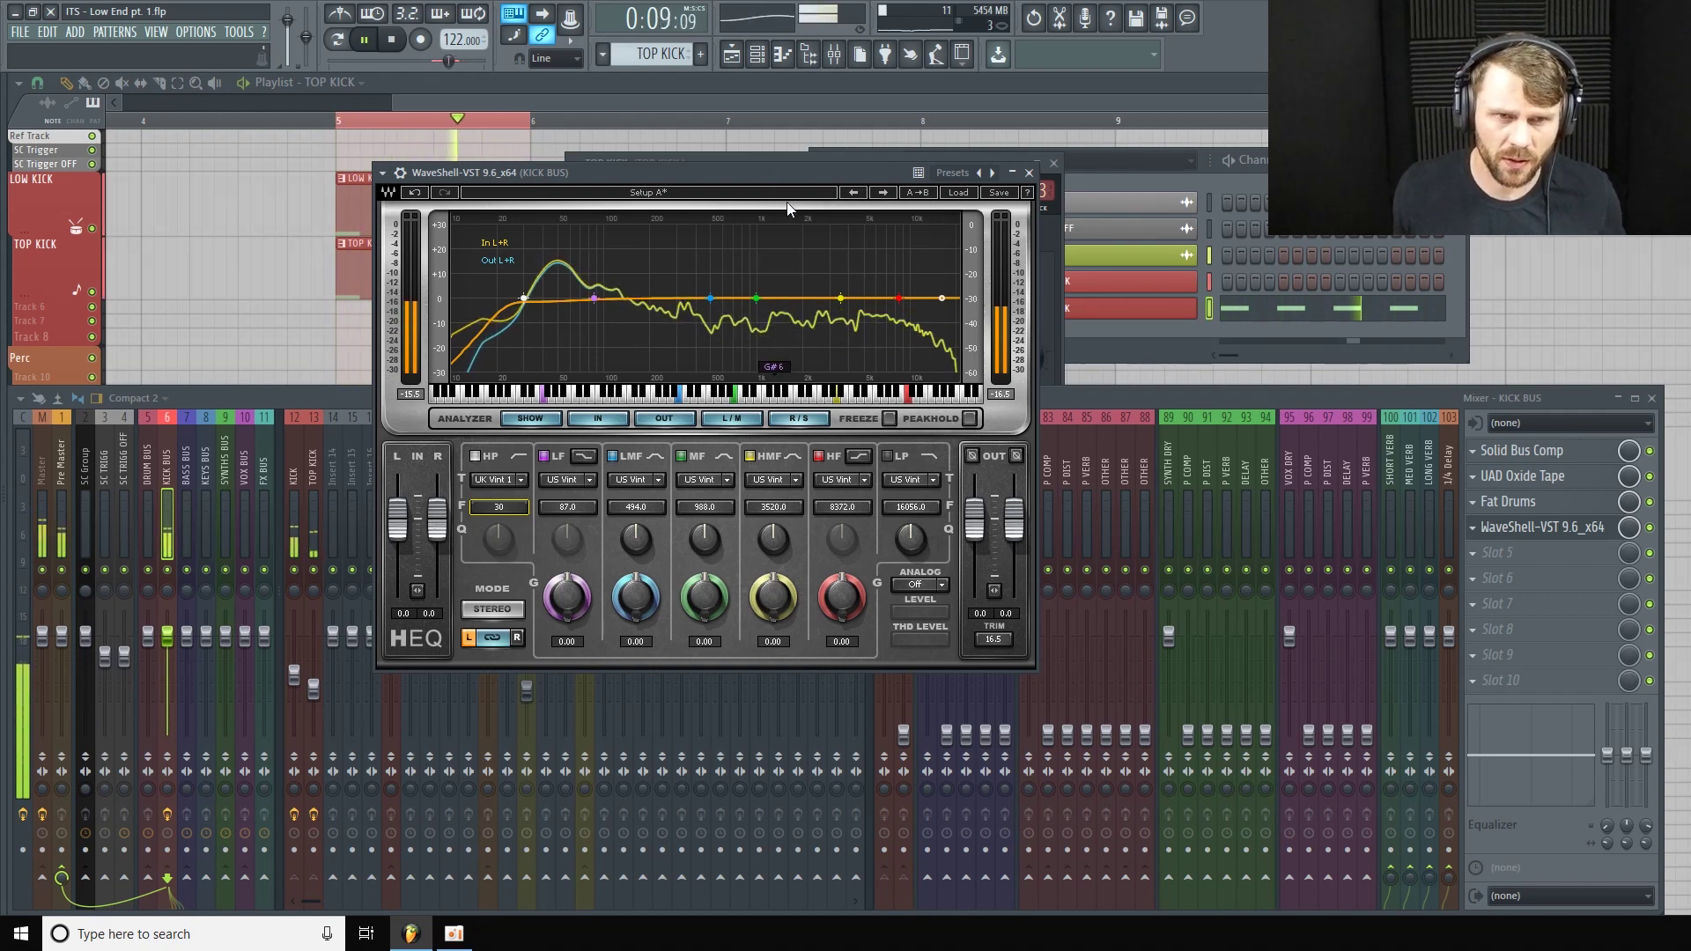
pyautogui.press('space')
# Enable the H-EQ low-pass filter with the US Vint type and tune its frequency to 12046 Hz during playback.
pyautogui.click(887, 455)
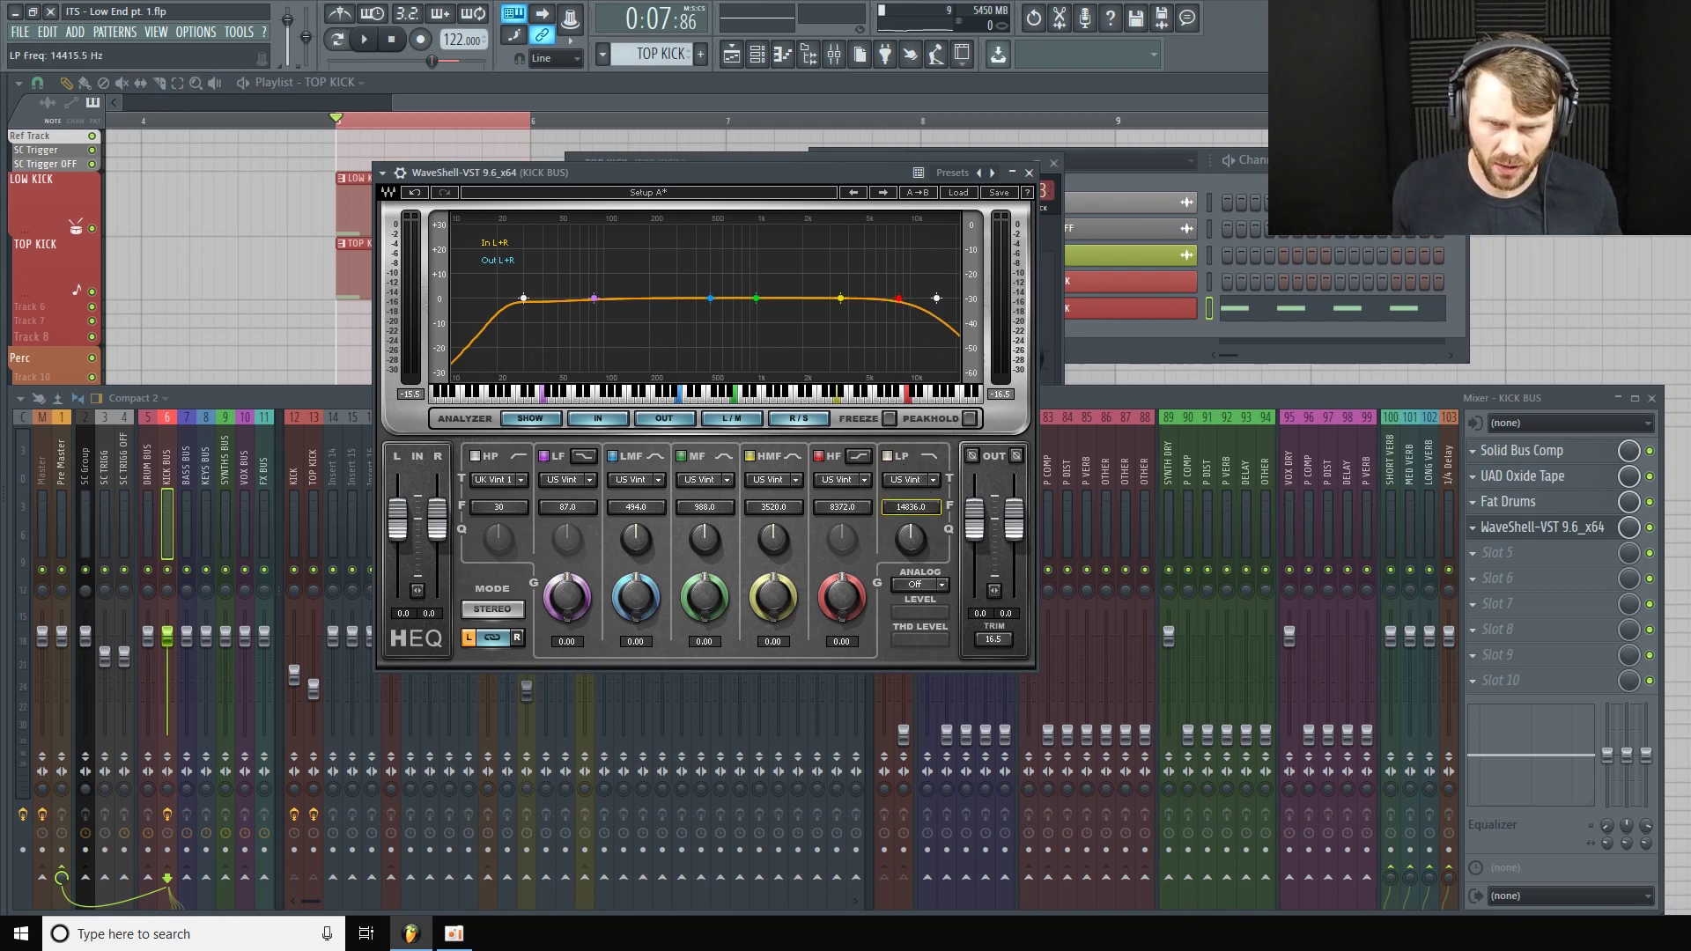
pyautogui.click(910, 481)
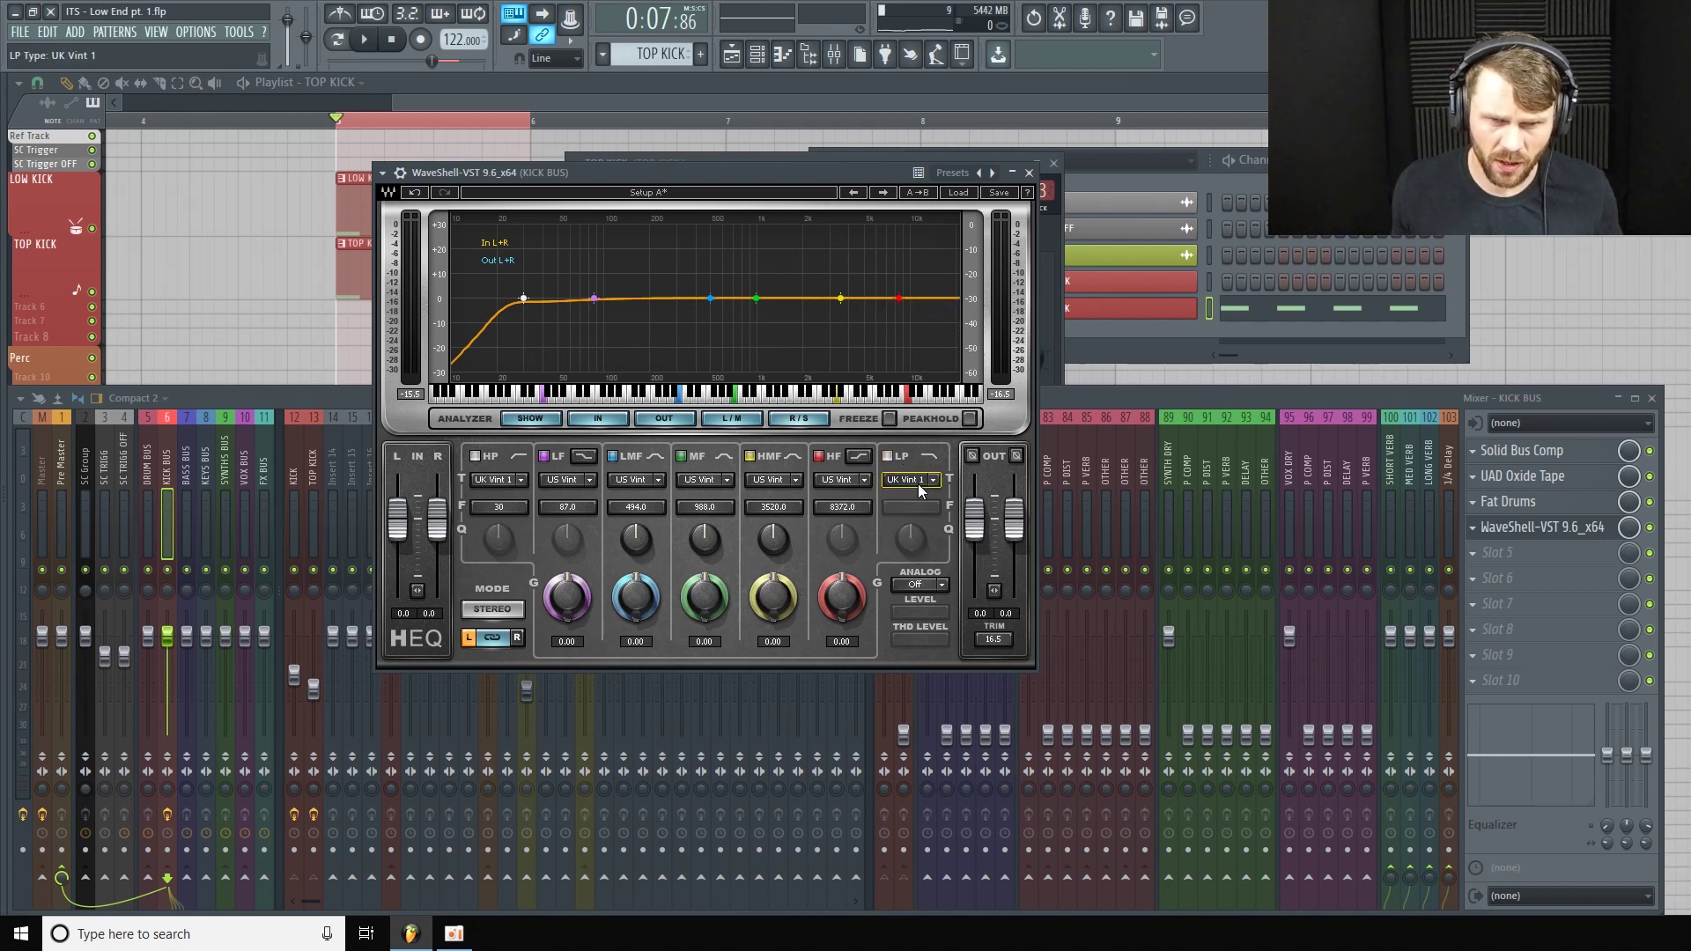
pyautogui.click(934, 482)
pyautogui.click(944, 501)
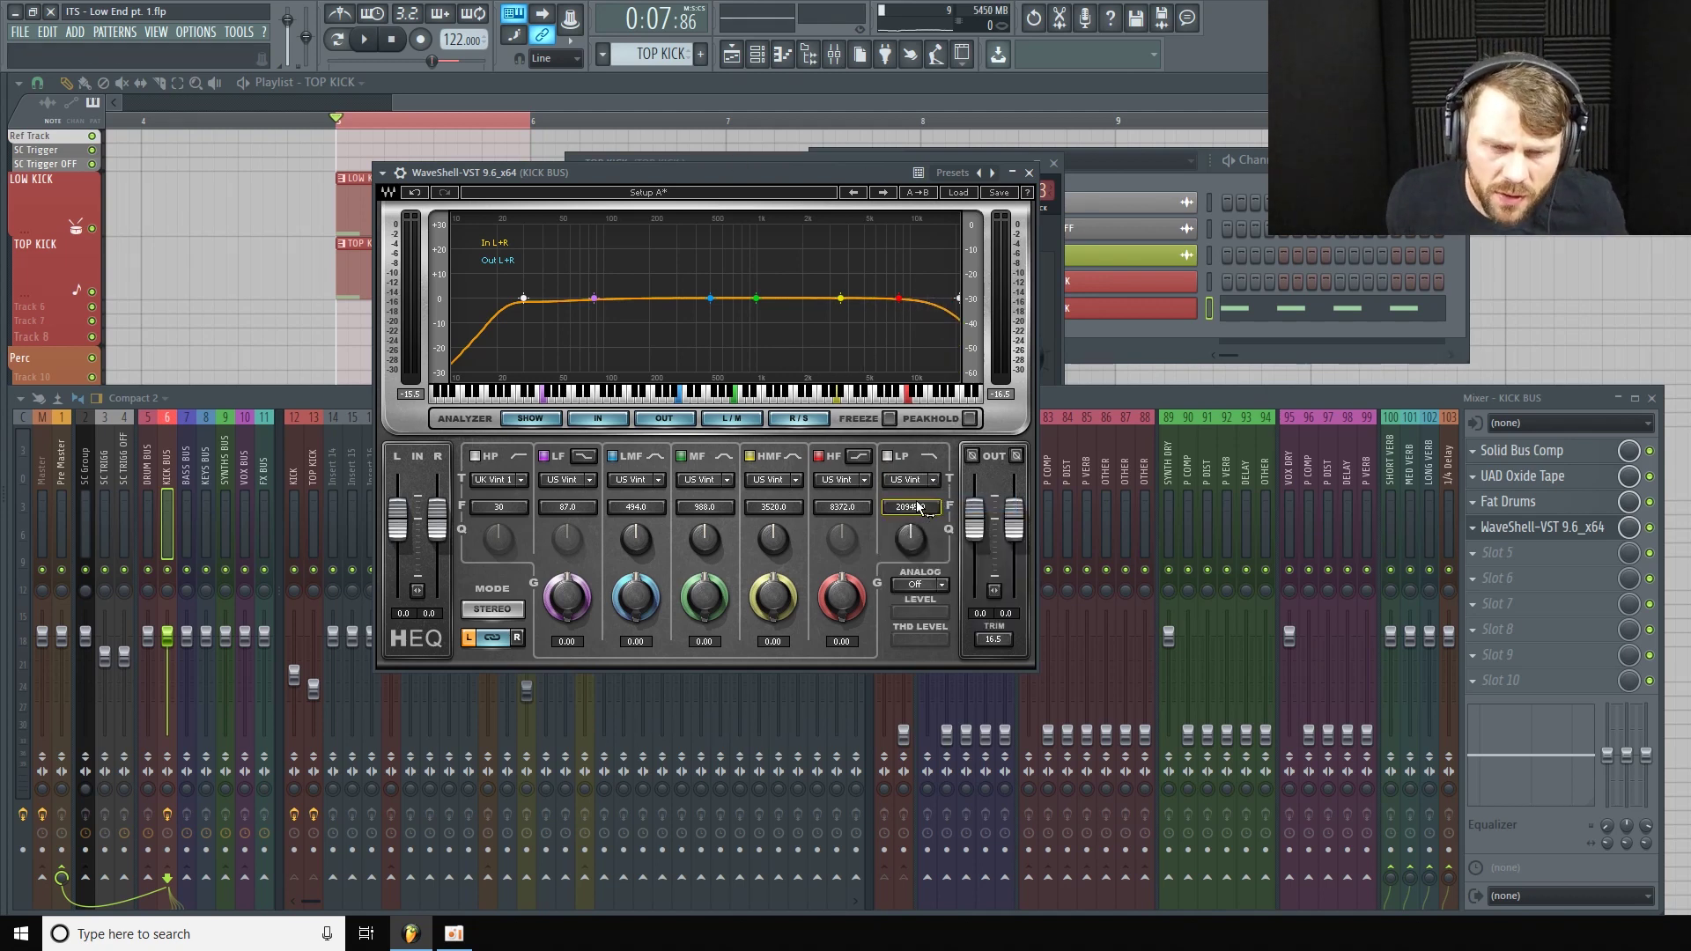
pyautogui.press('space')
pyautogui.moveTo(920, 510); pyautogui.dragTo(920, 566)
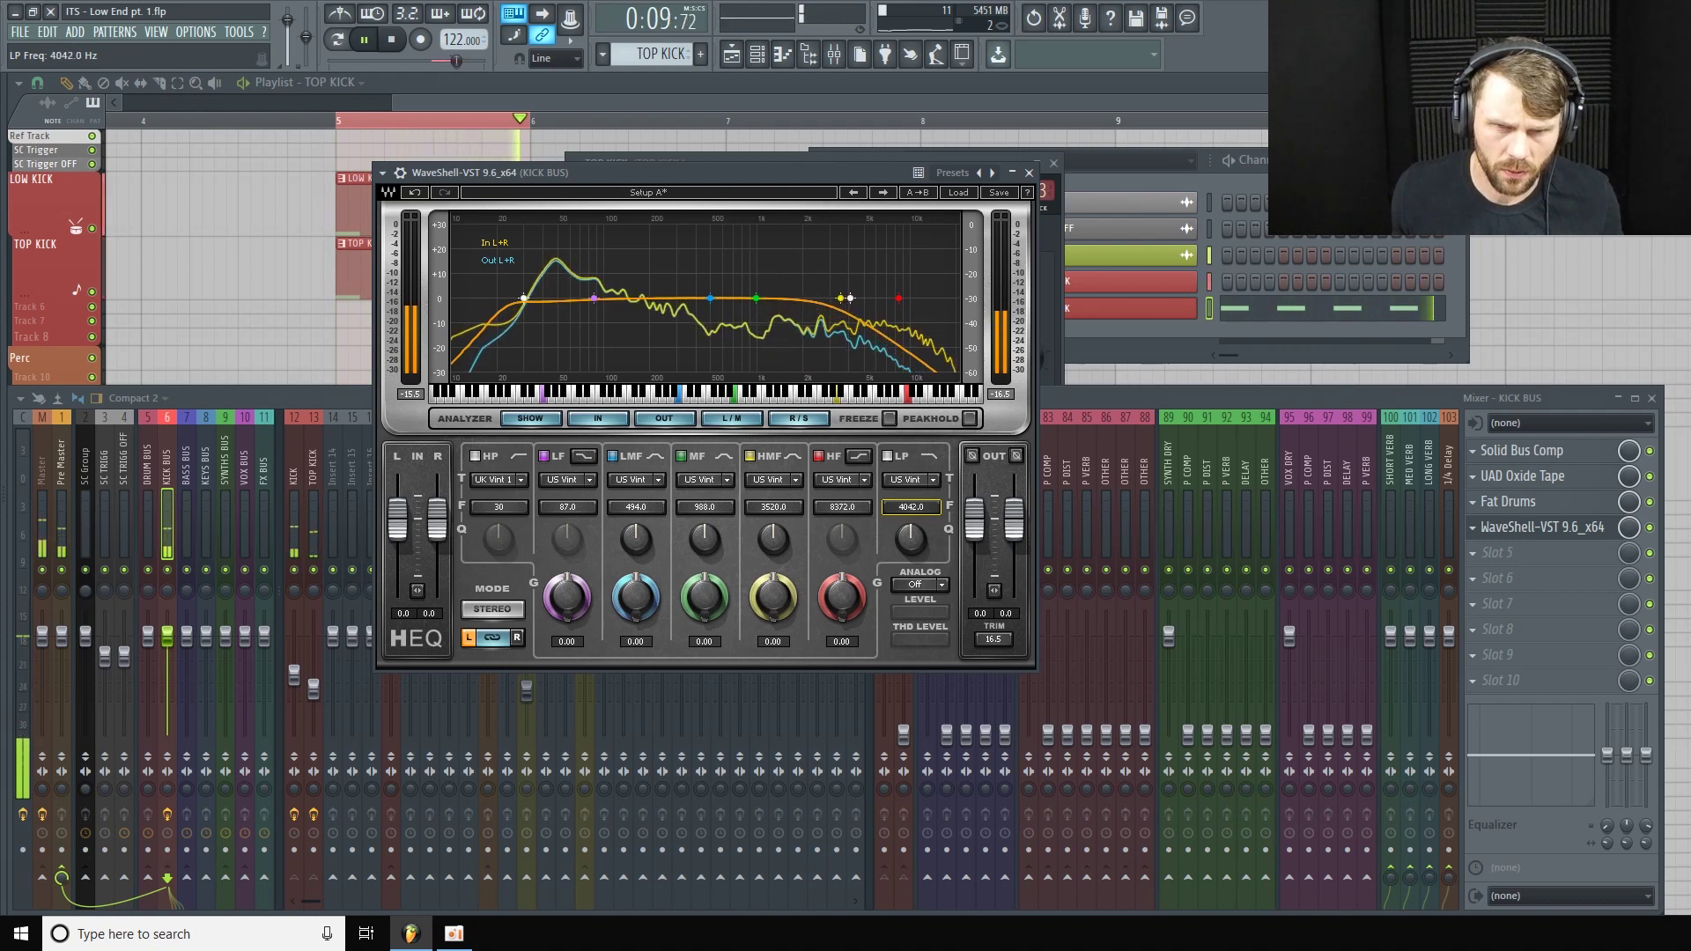
pyautogui.moveTo(920, 565); pyautogui.dragTo(920, 550)
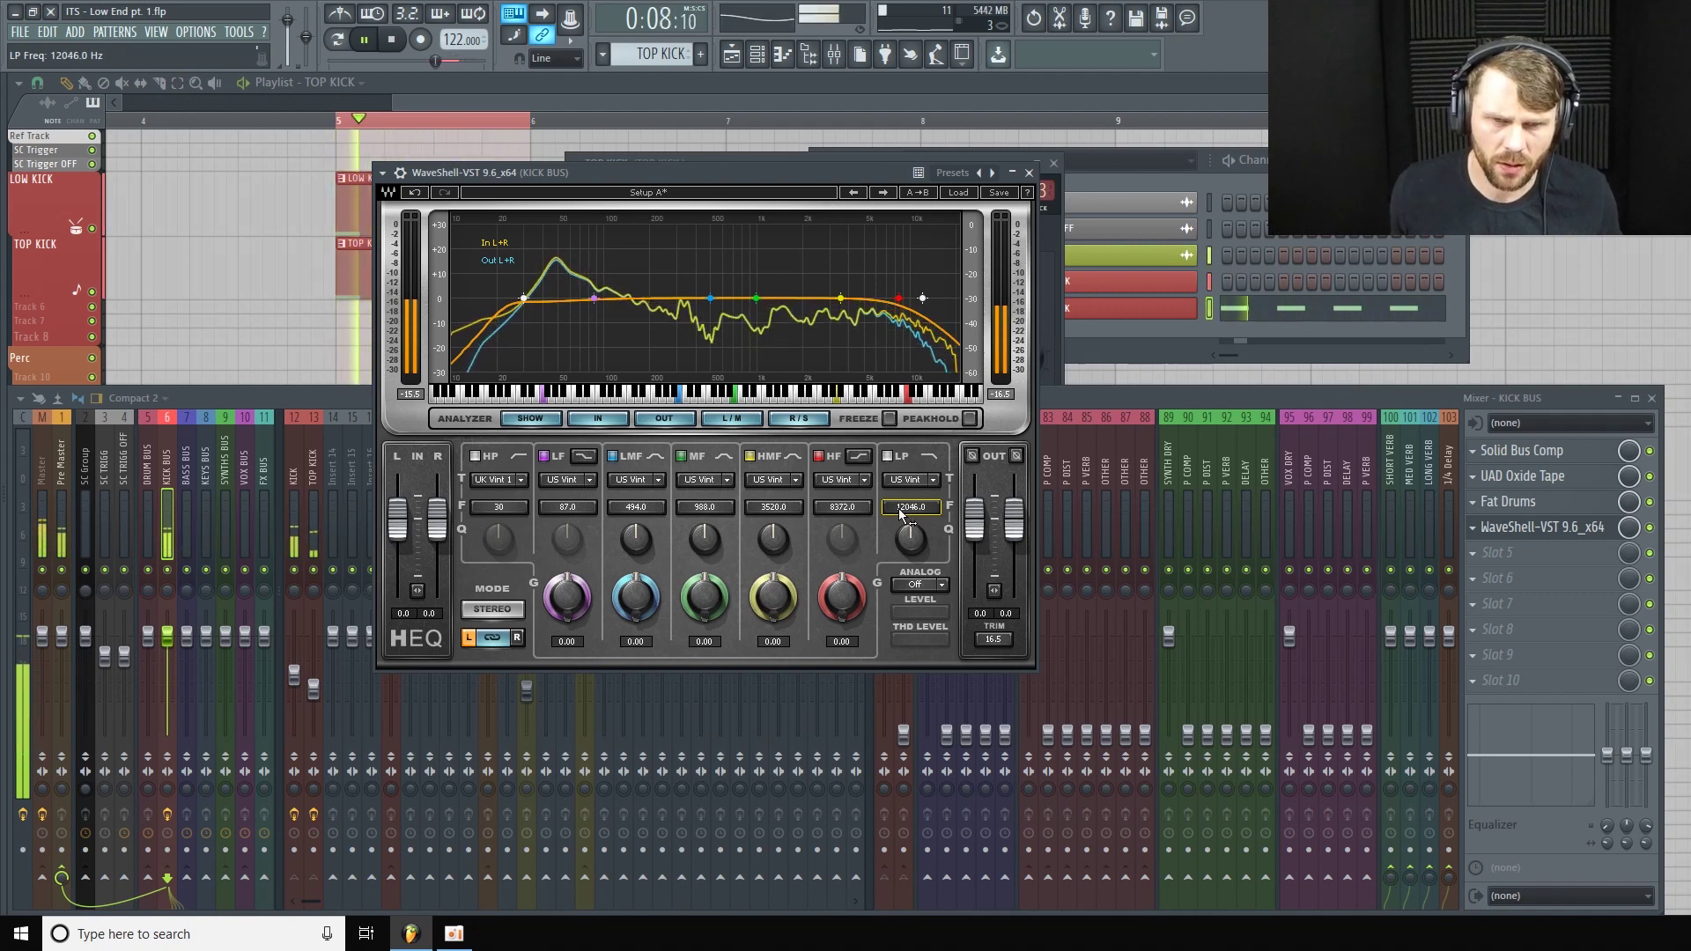
# Compare the kick with the low-pass filter off and on, leave it on, stop playback and close the H-EQ window.
pyautogui.click(887, 456)
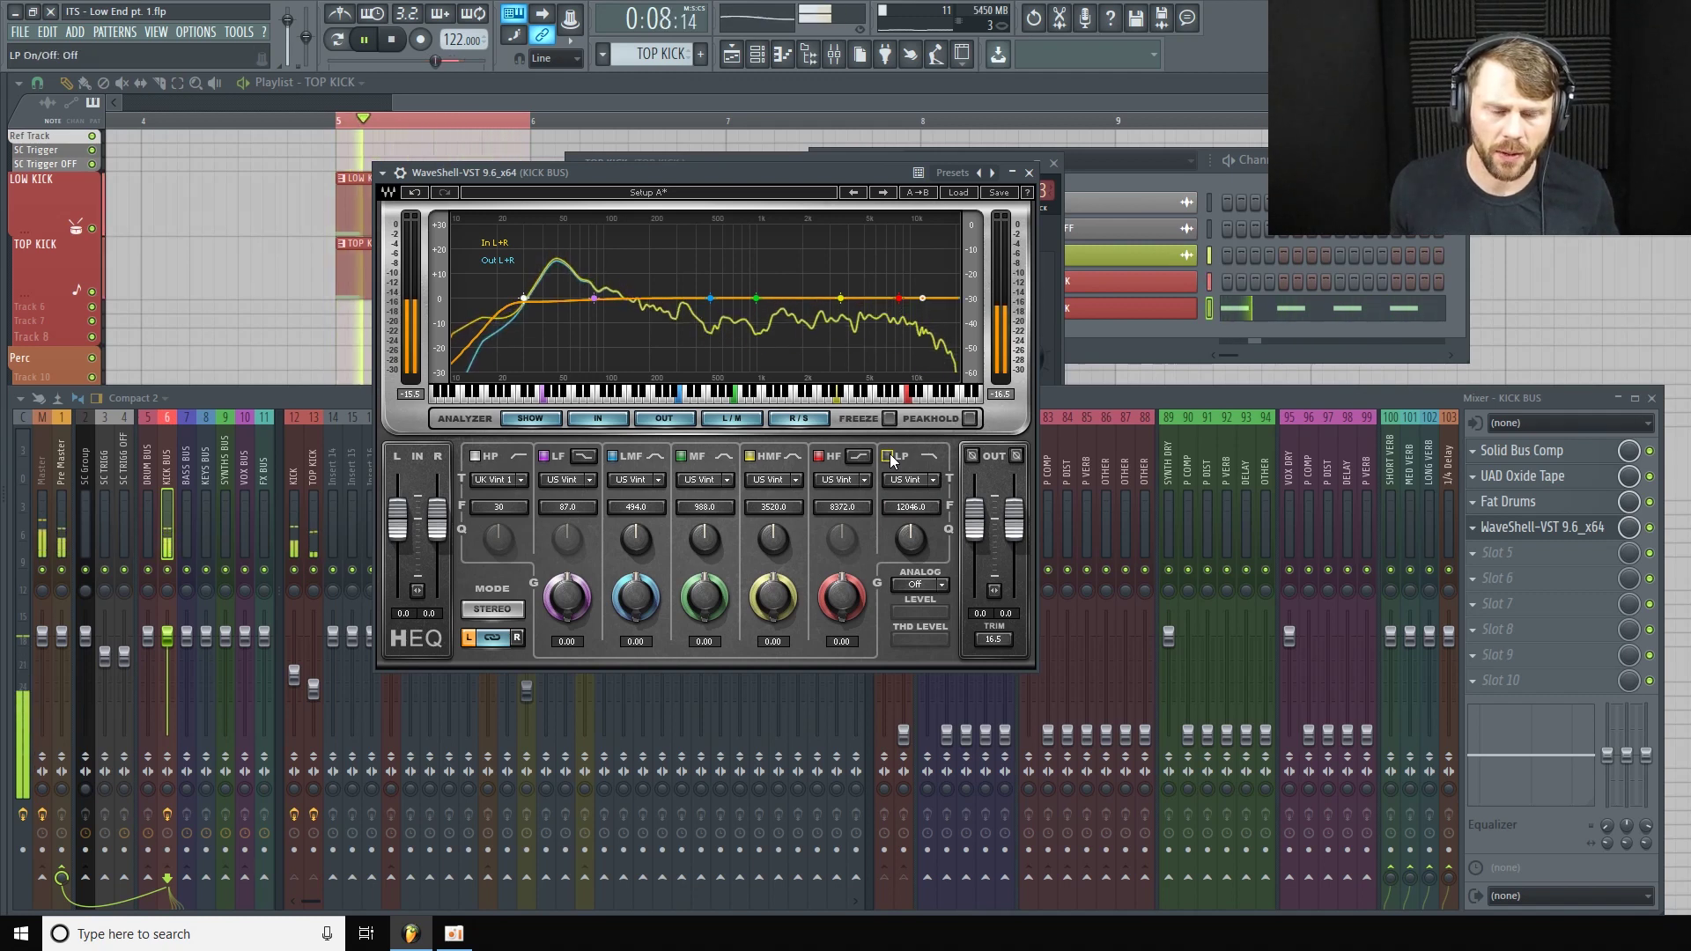
pyautogui.click(889, 457)
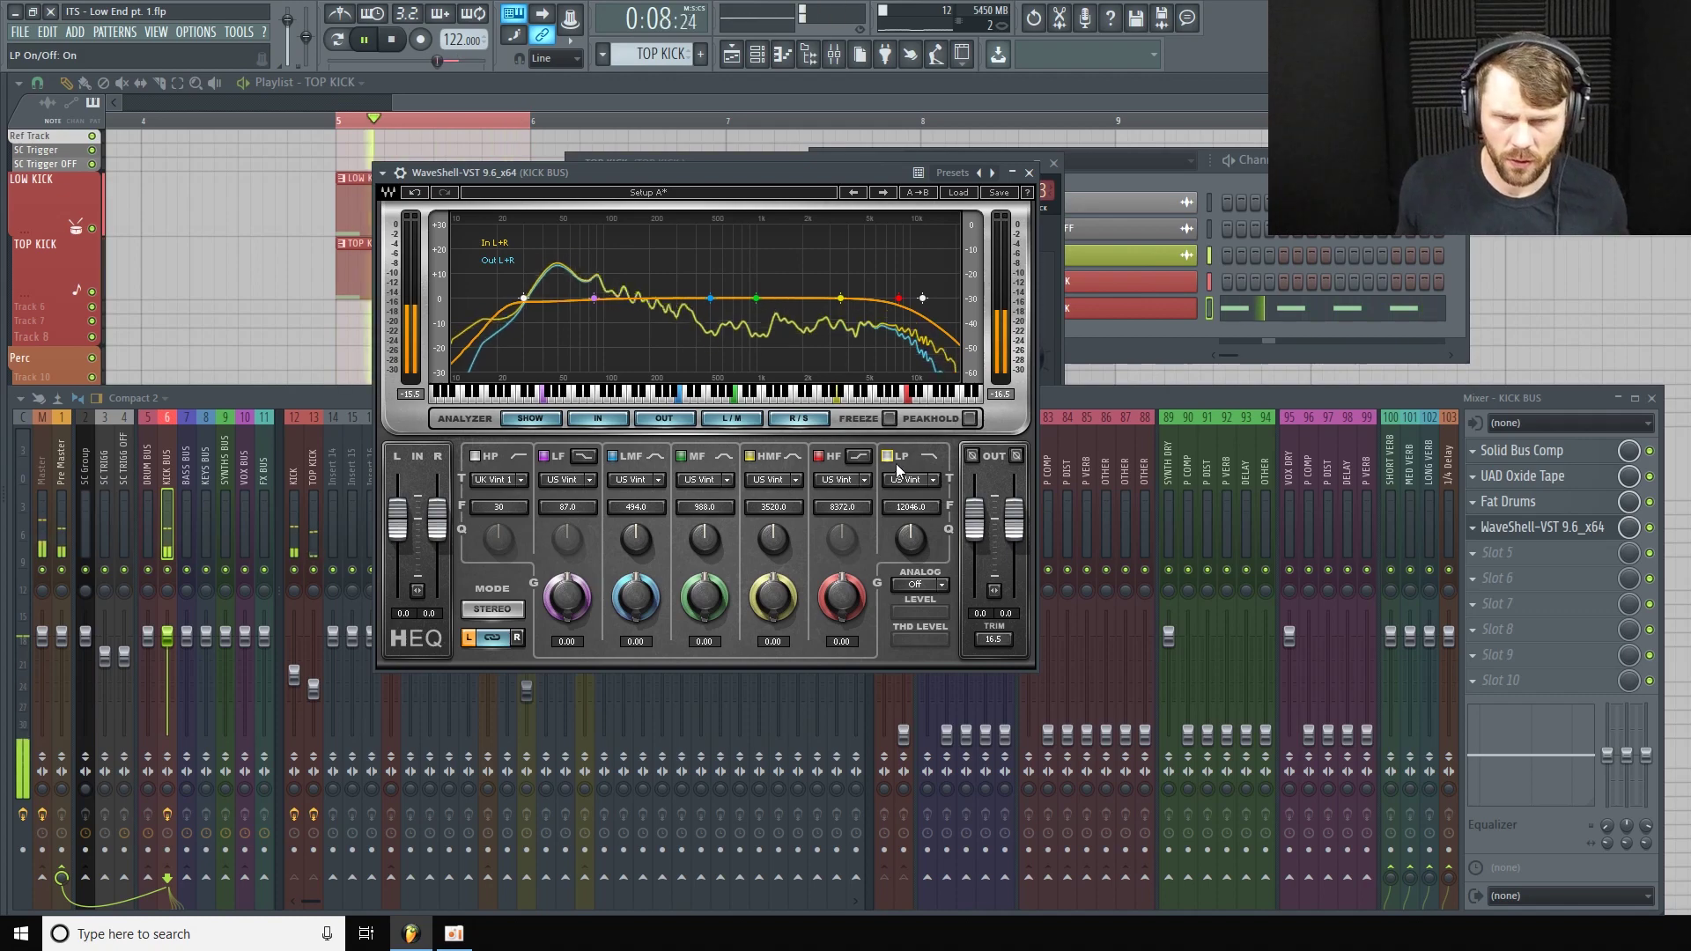
pyautogui.click(396, 41)
pyautogui.click(1030, 174)
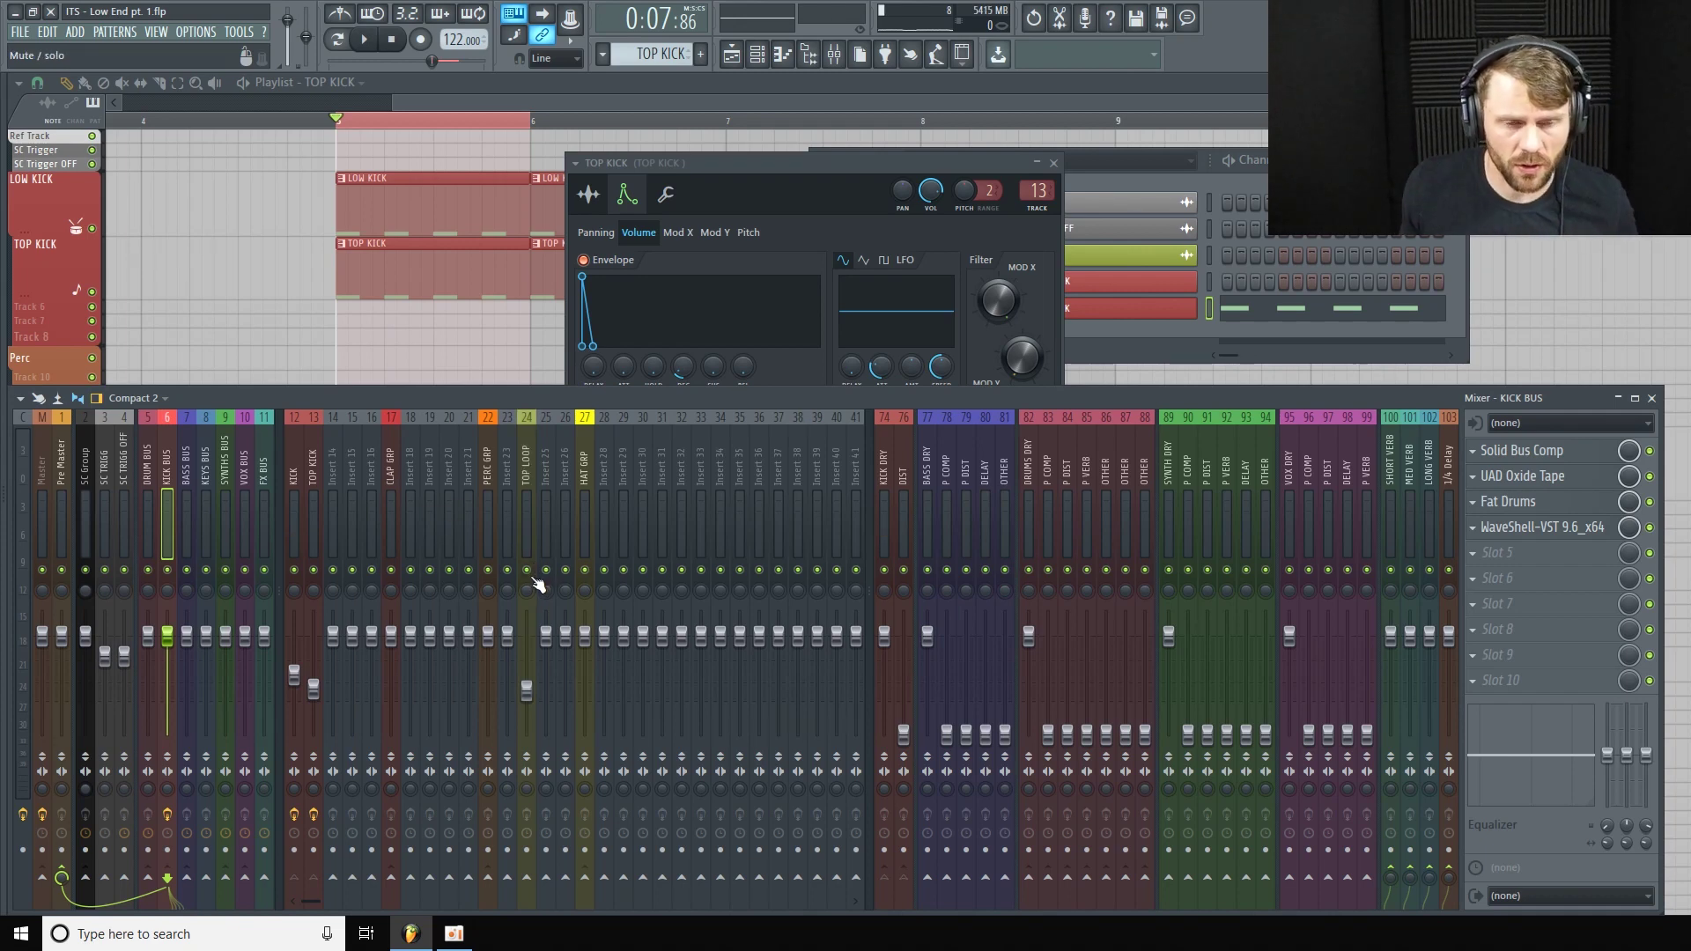
# Play the kicks together with TOP LOOP, lower the TOP LOOP fader to -16.7 dB and stop playback.
pyautogui.press('space')
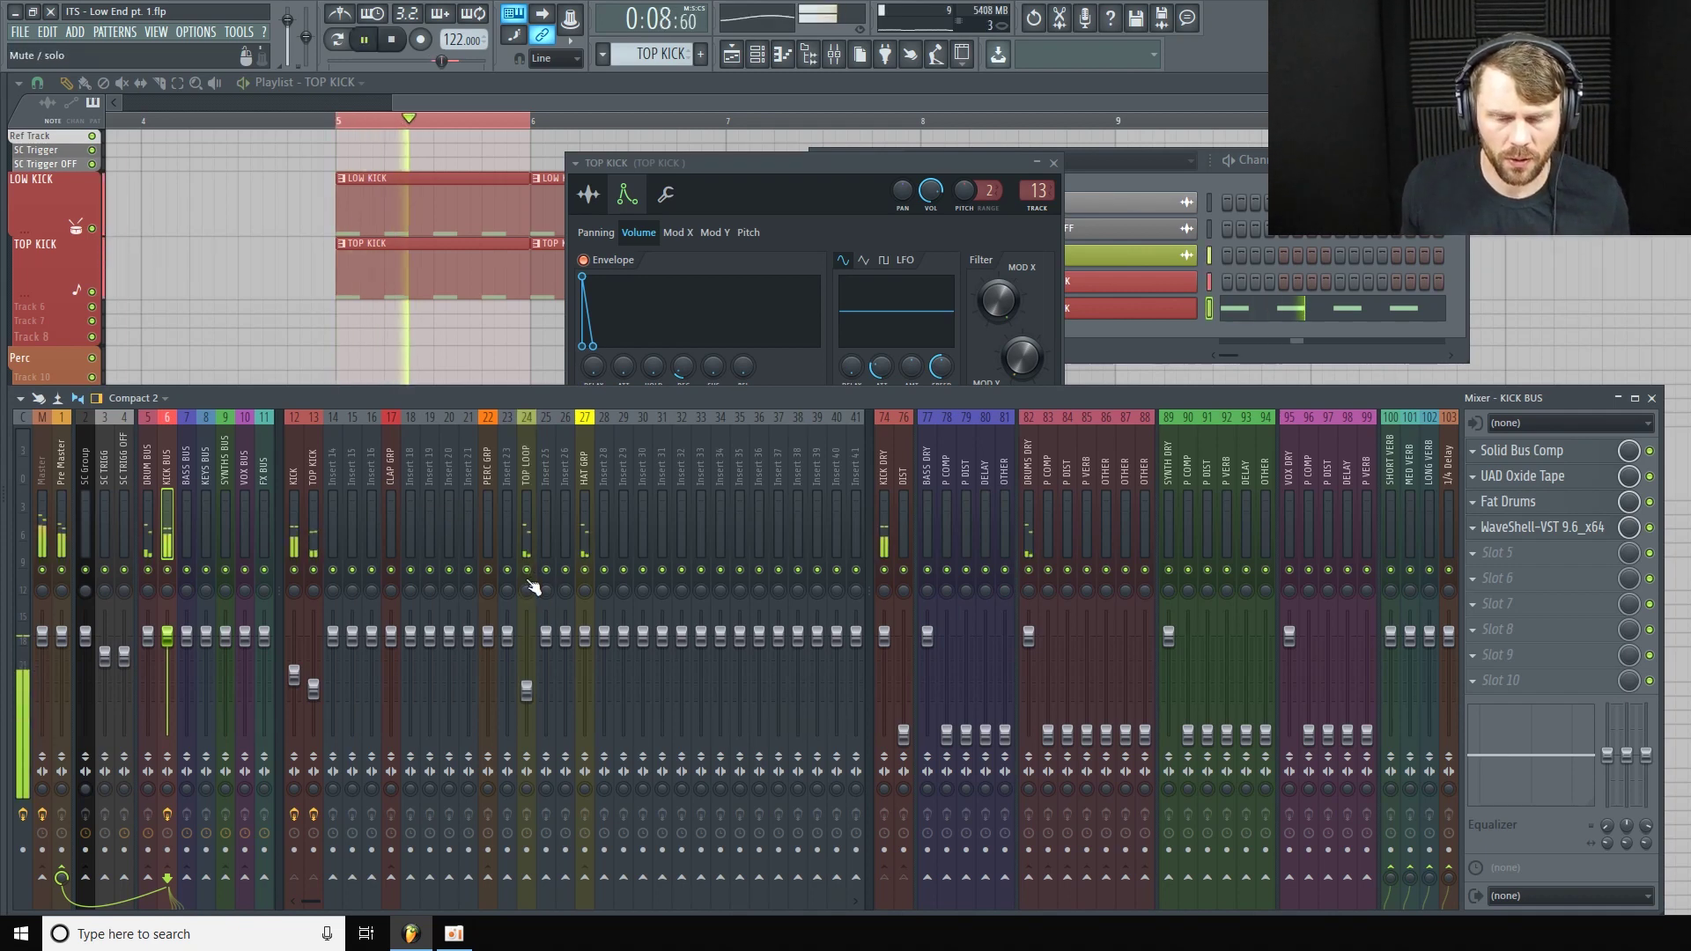
pyautogui.click(529, 691)
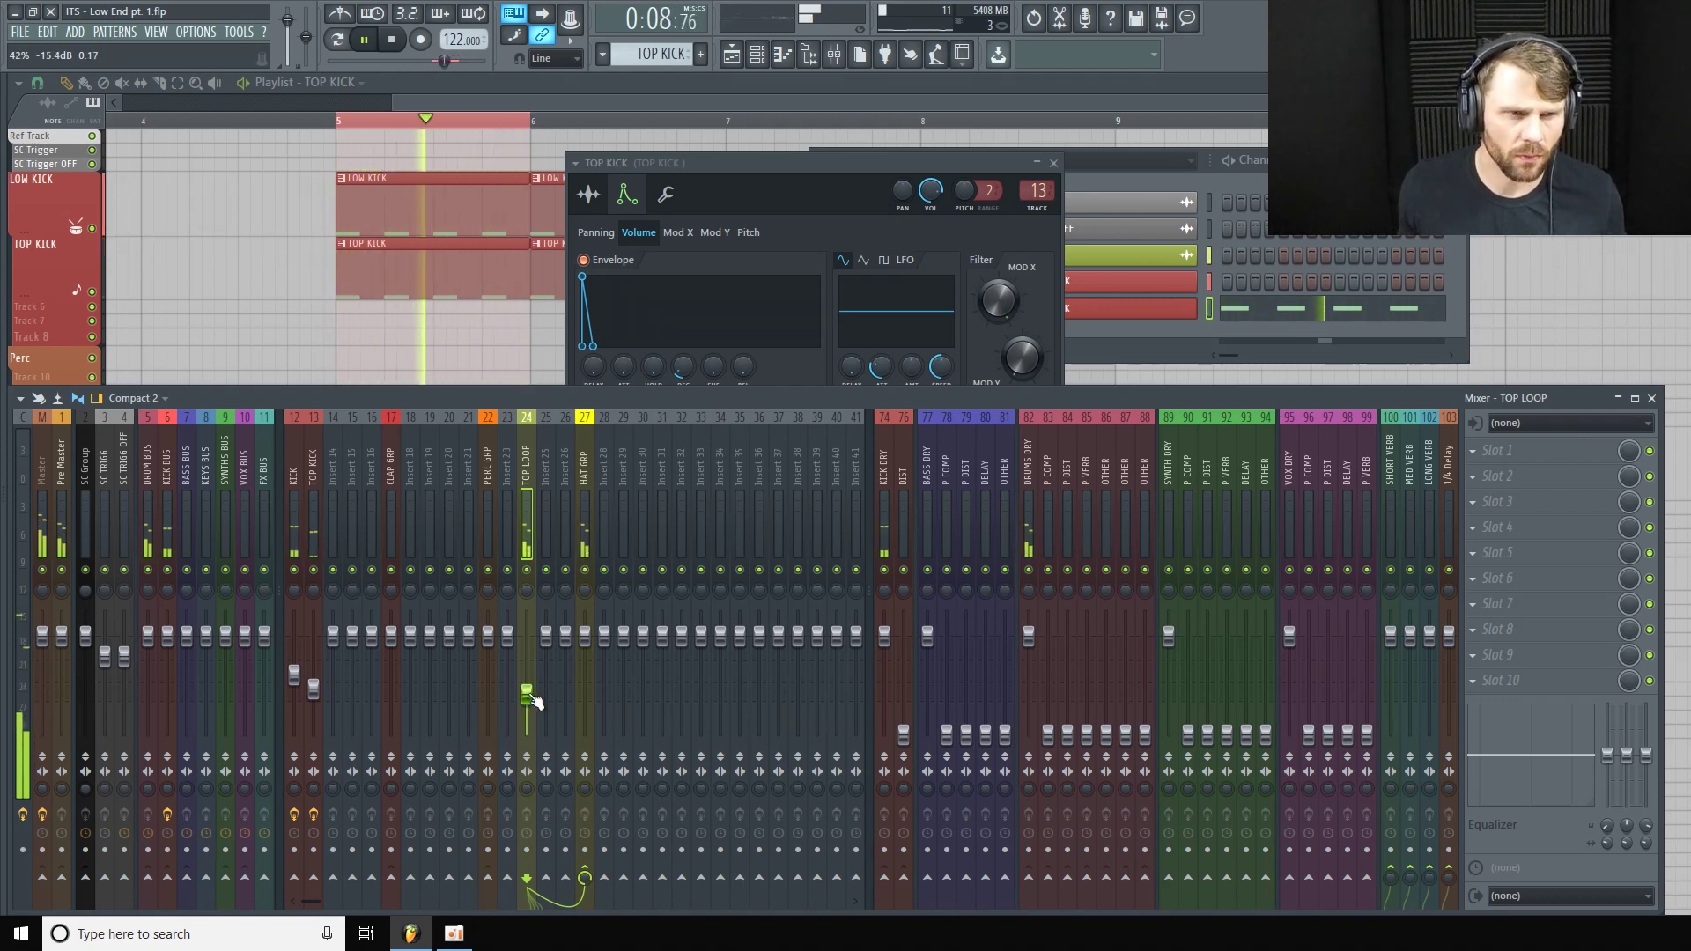
pyautogui.moveTo(529, 697); pyautogui.dragTo(532, 701)
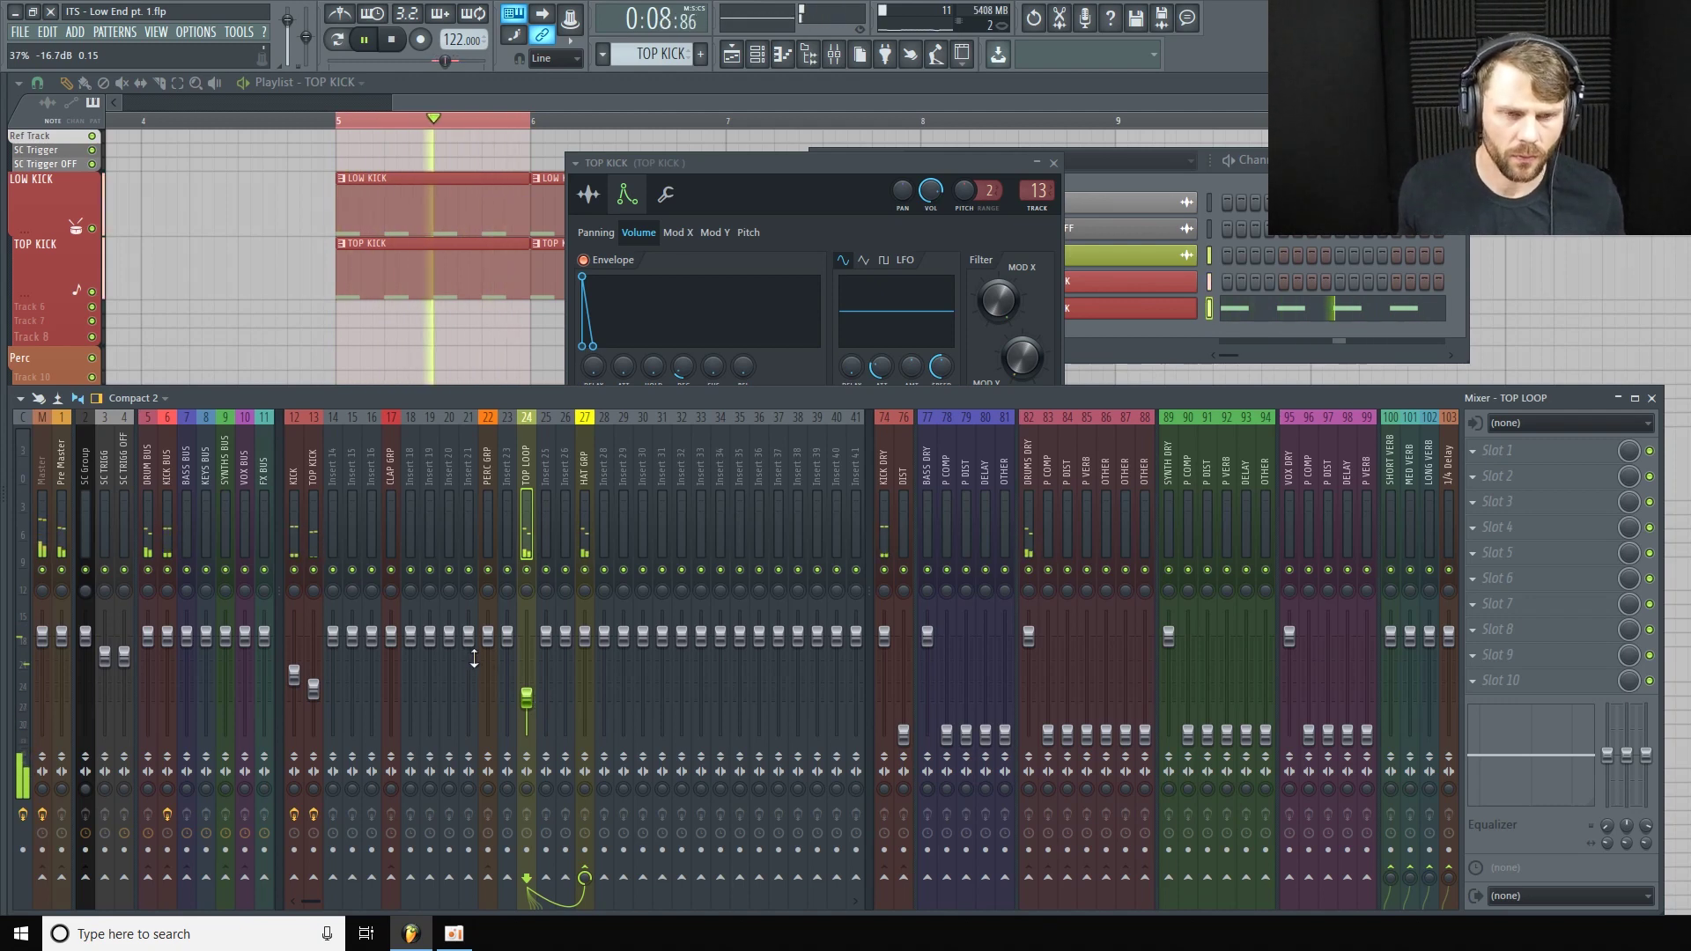
pyautogui.press('space')
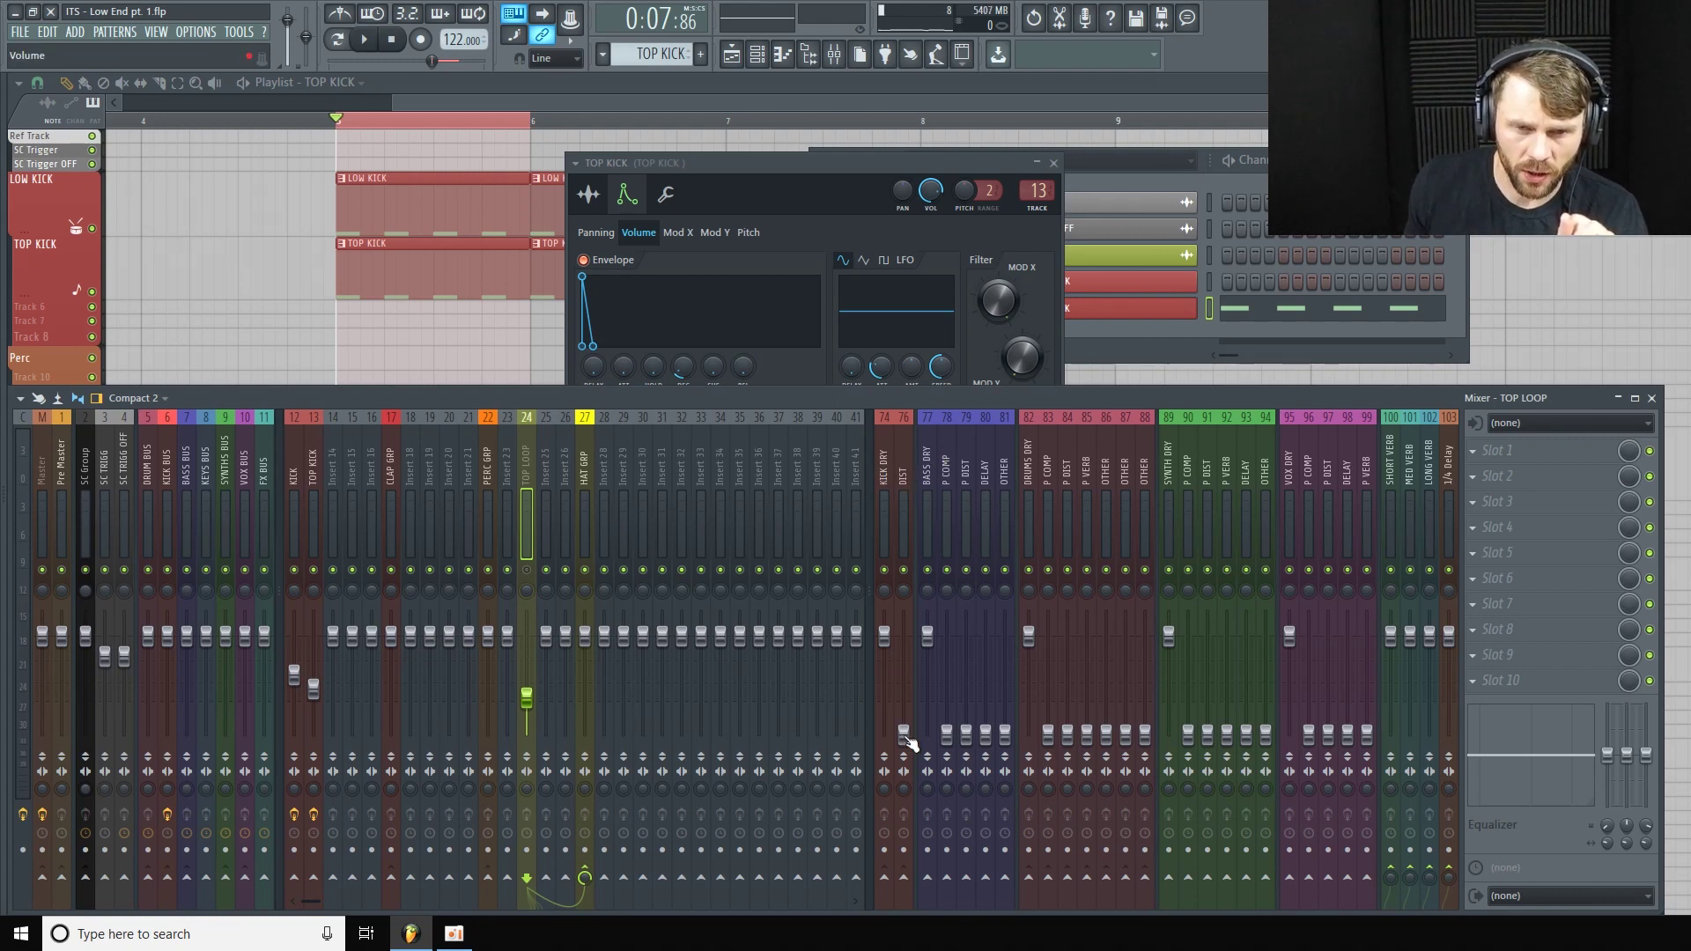
# Raise the DIST channel fader to -21.9 dB, insert Devil-Loc in its first effect slot and reposition the plugin window.
pyautogui.moveTo(905, 738); pyautogui.dragTo(905, 711)
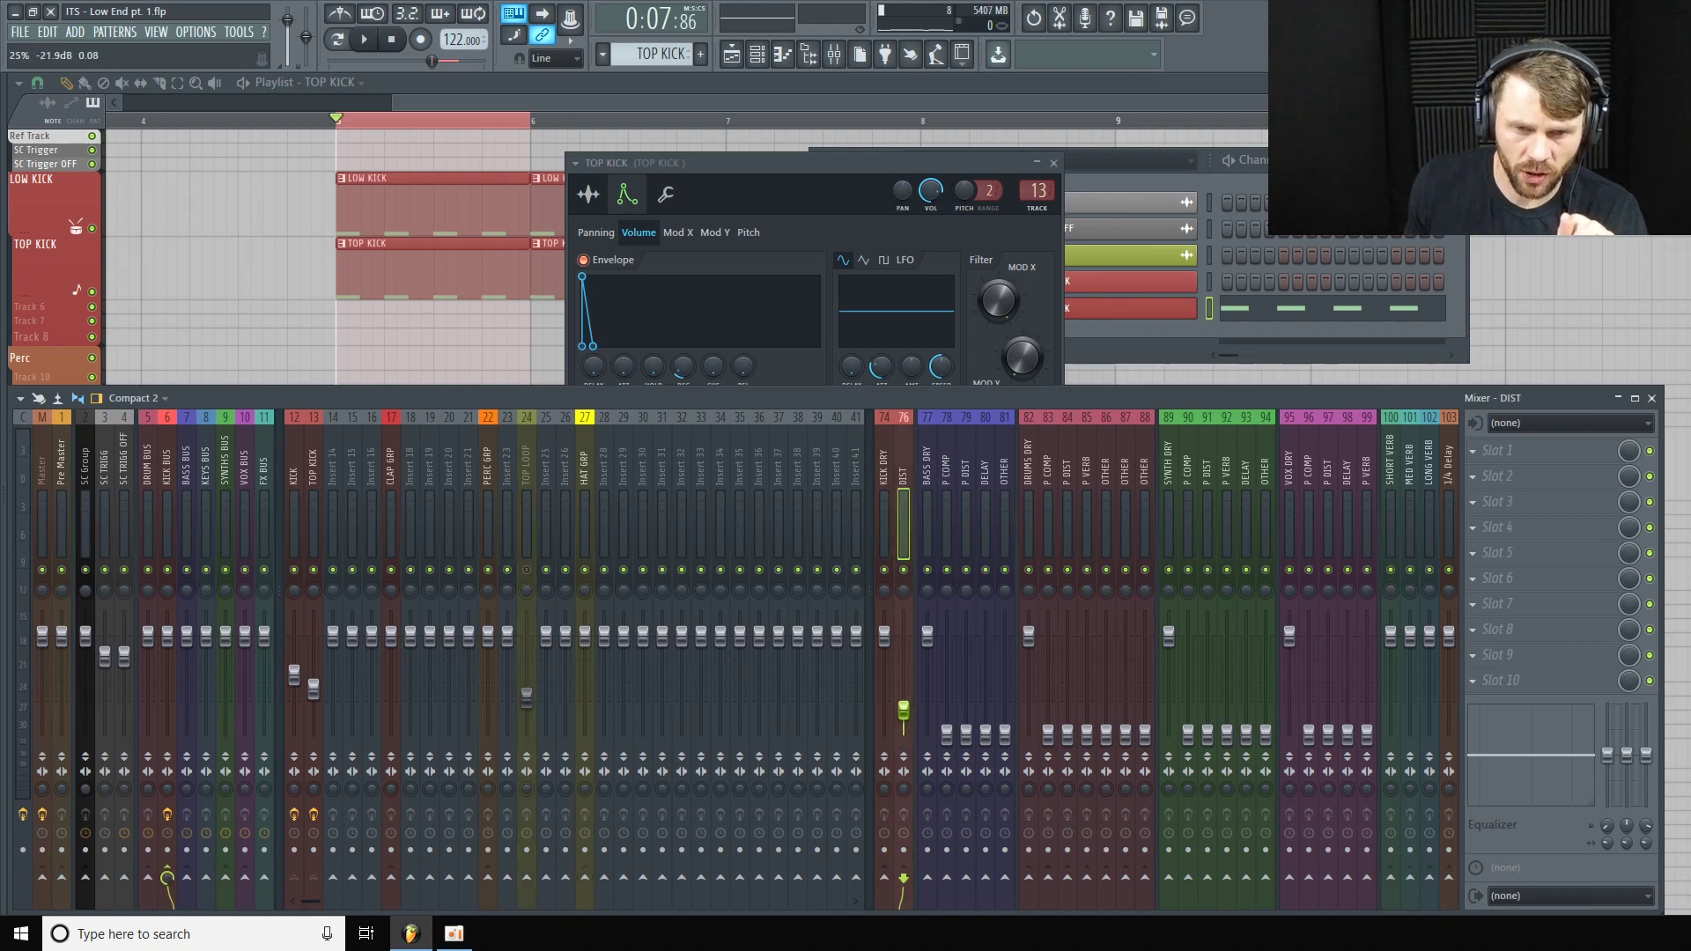
pyautogui.click(1516, 458)
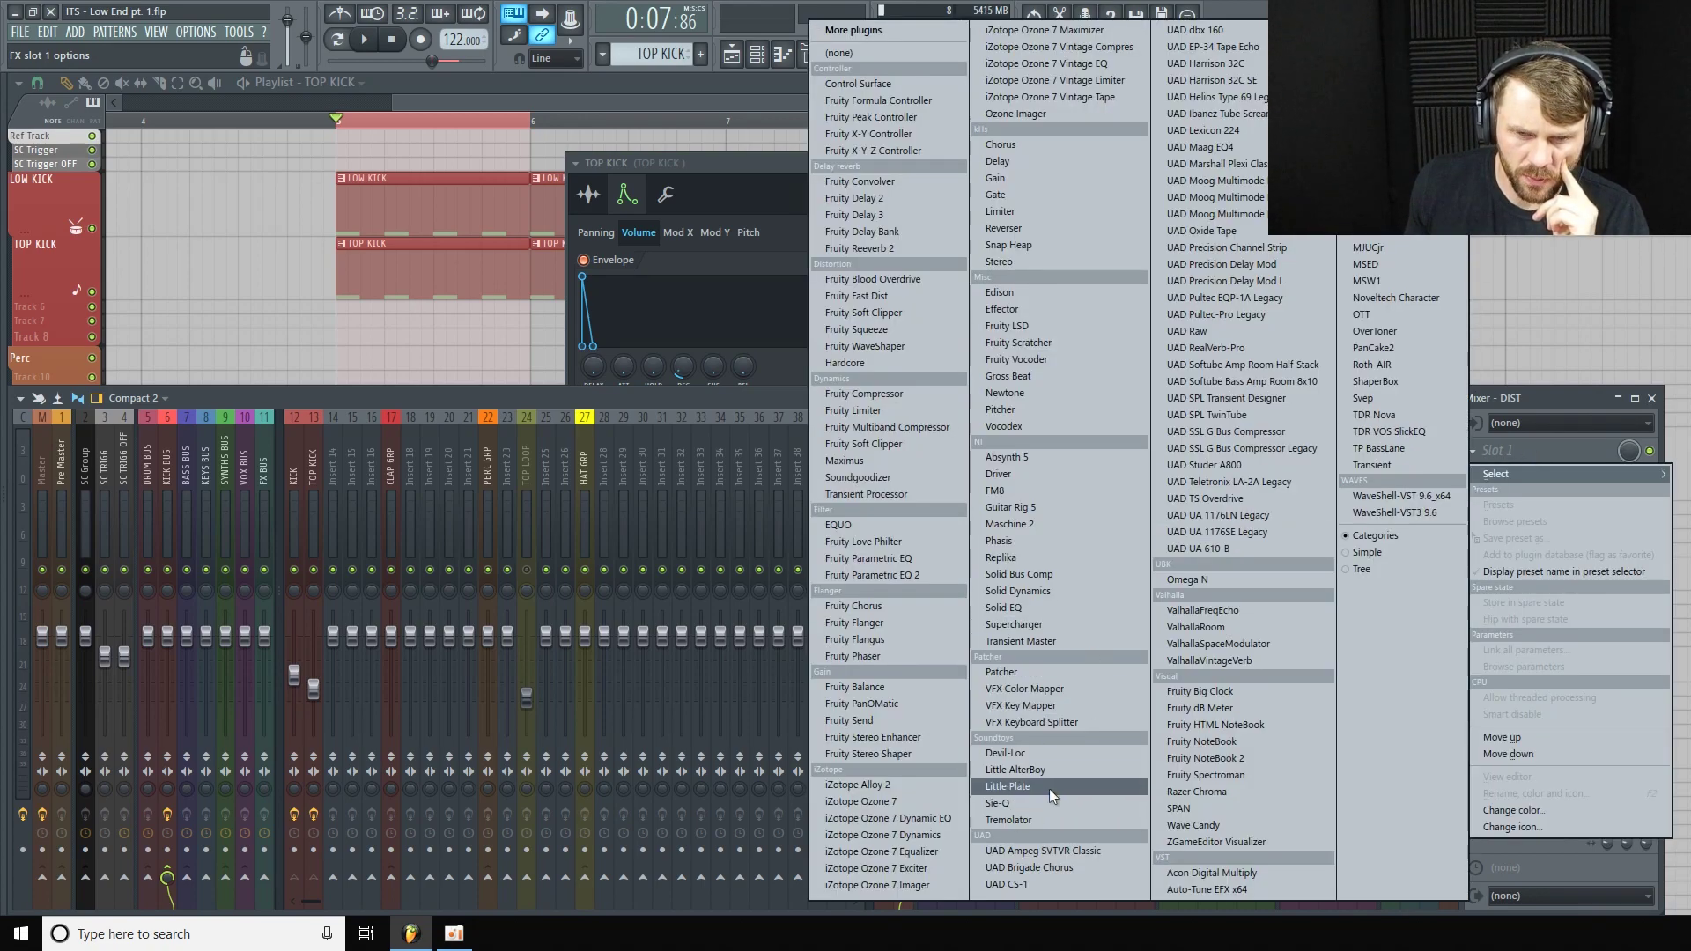
pyautogui.click(1060, 757)
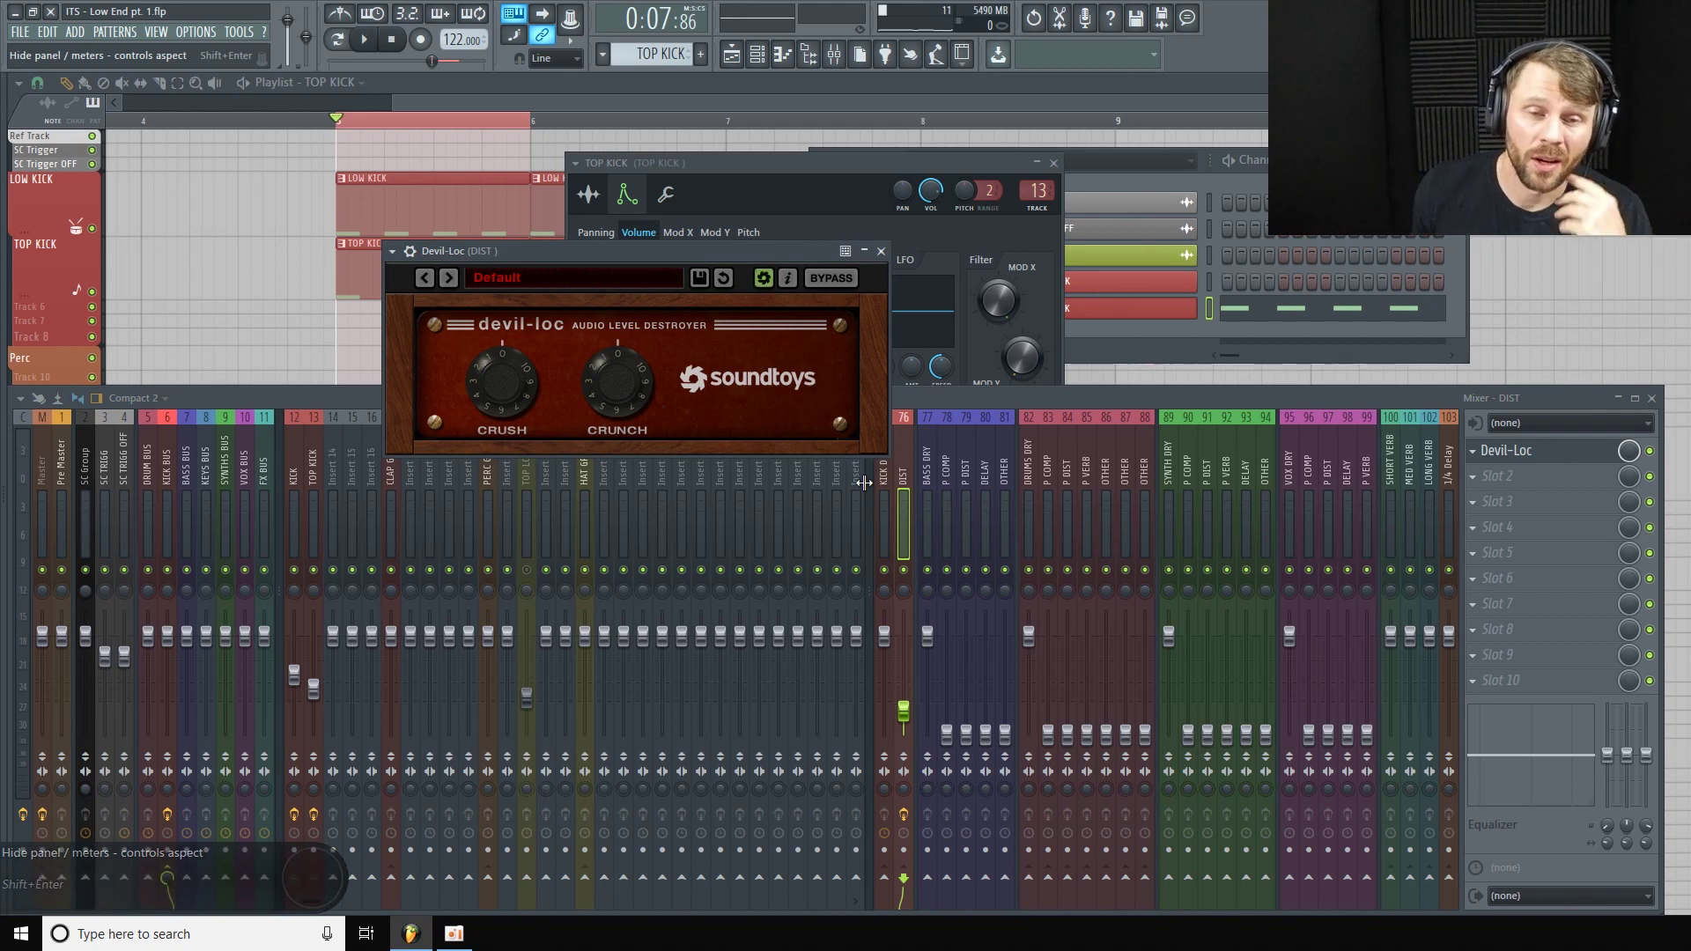
pyautogui.moveTo(705, 250); pyautogui.dragTo(813, 272)
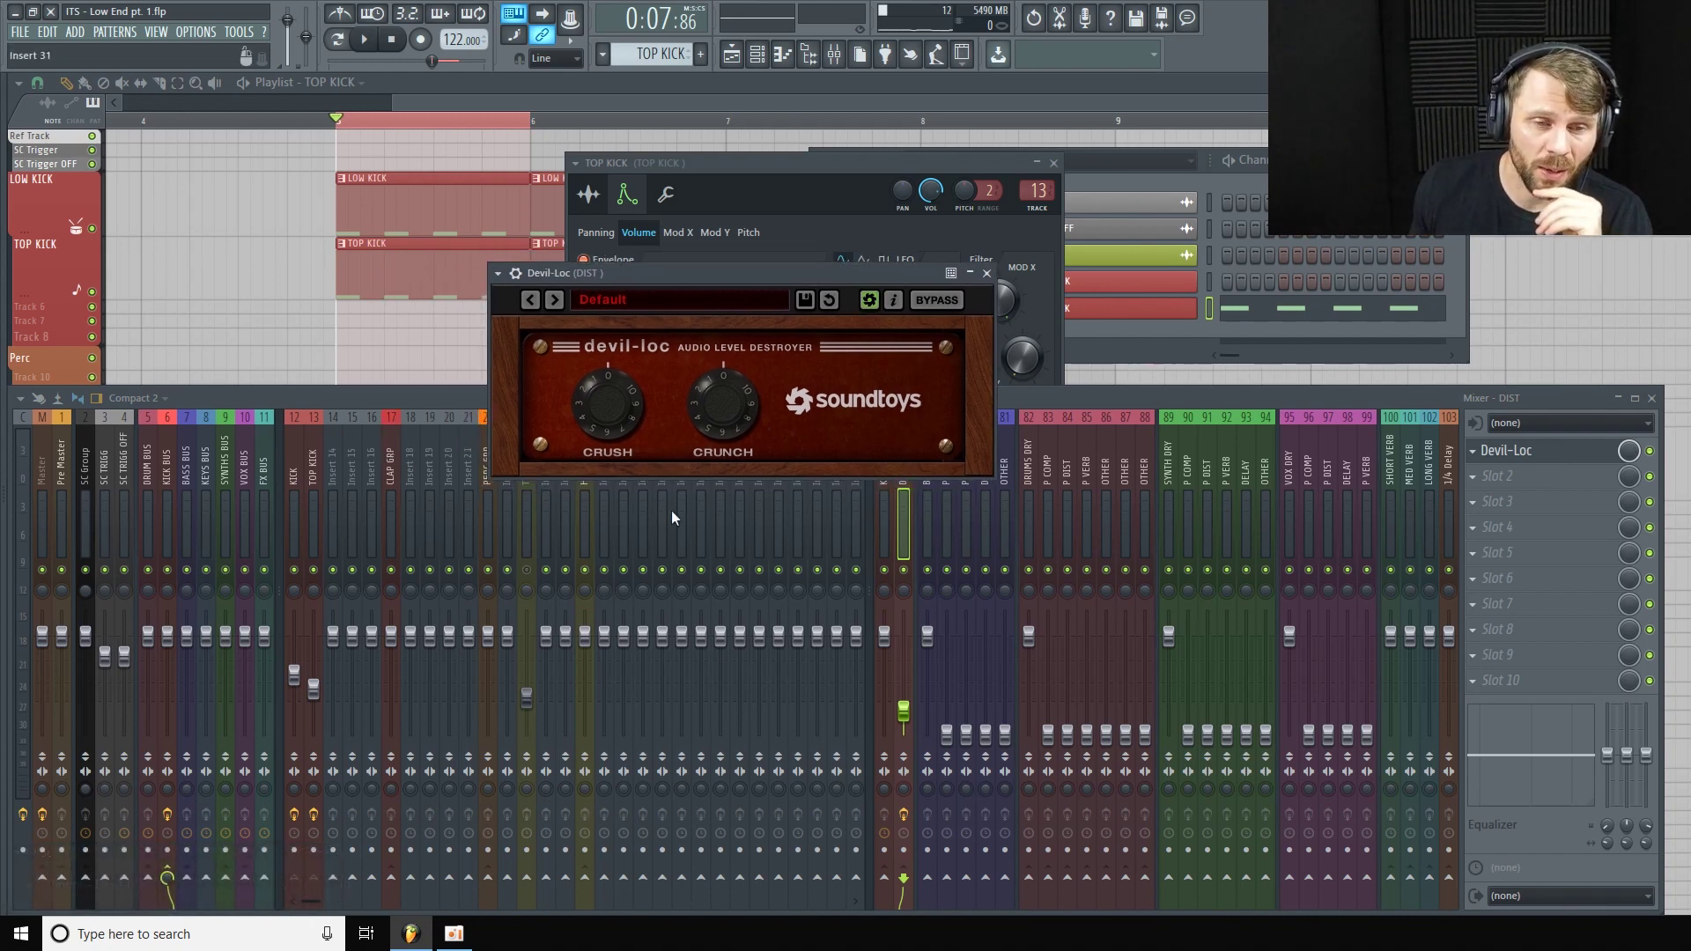
# Mute KICK DRY, set Devil-Loc's Crunch to 10.0 and raise its Crush during playback, and close the plugin window.
pyautogui.click(885, 571)
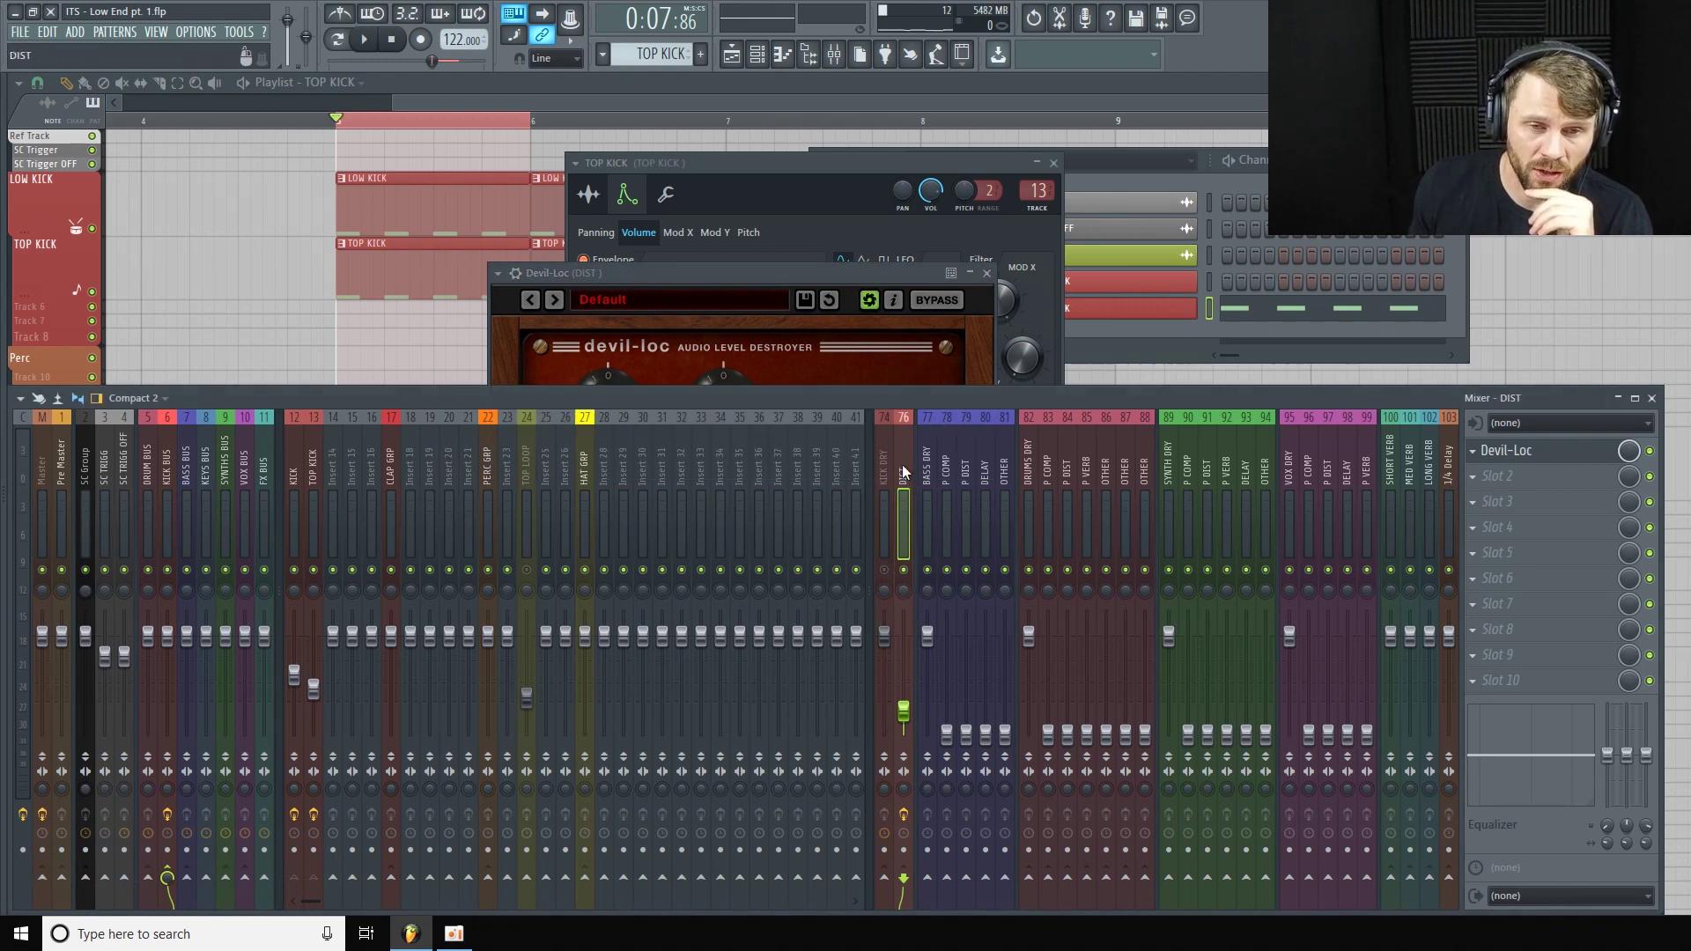
pyautogui.click(738, 350)
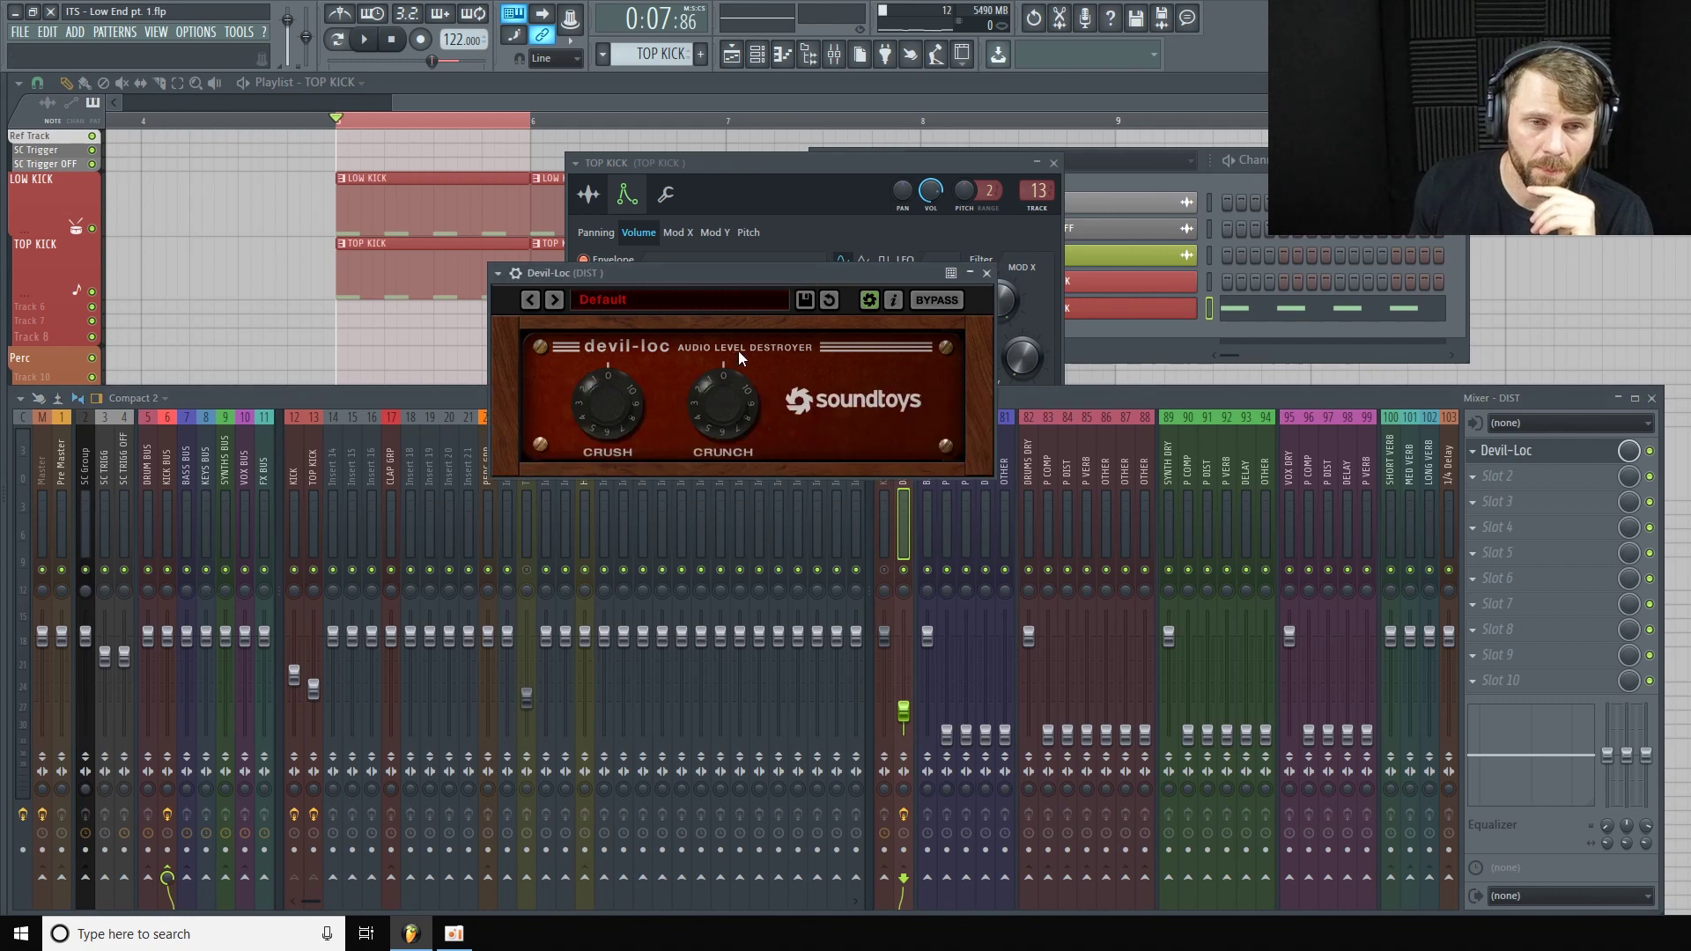
pyautogui.click(904, 712)
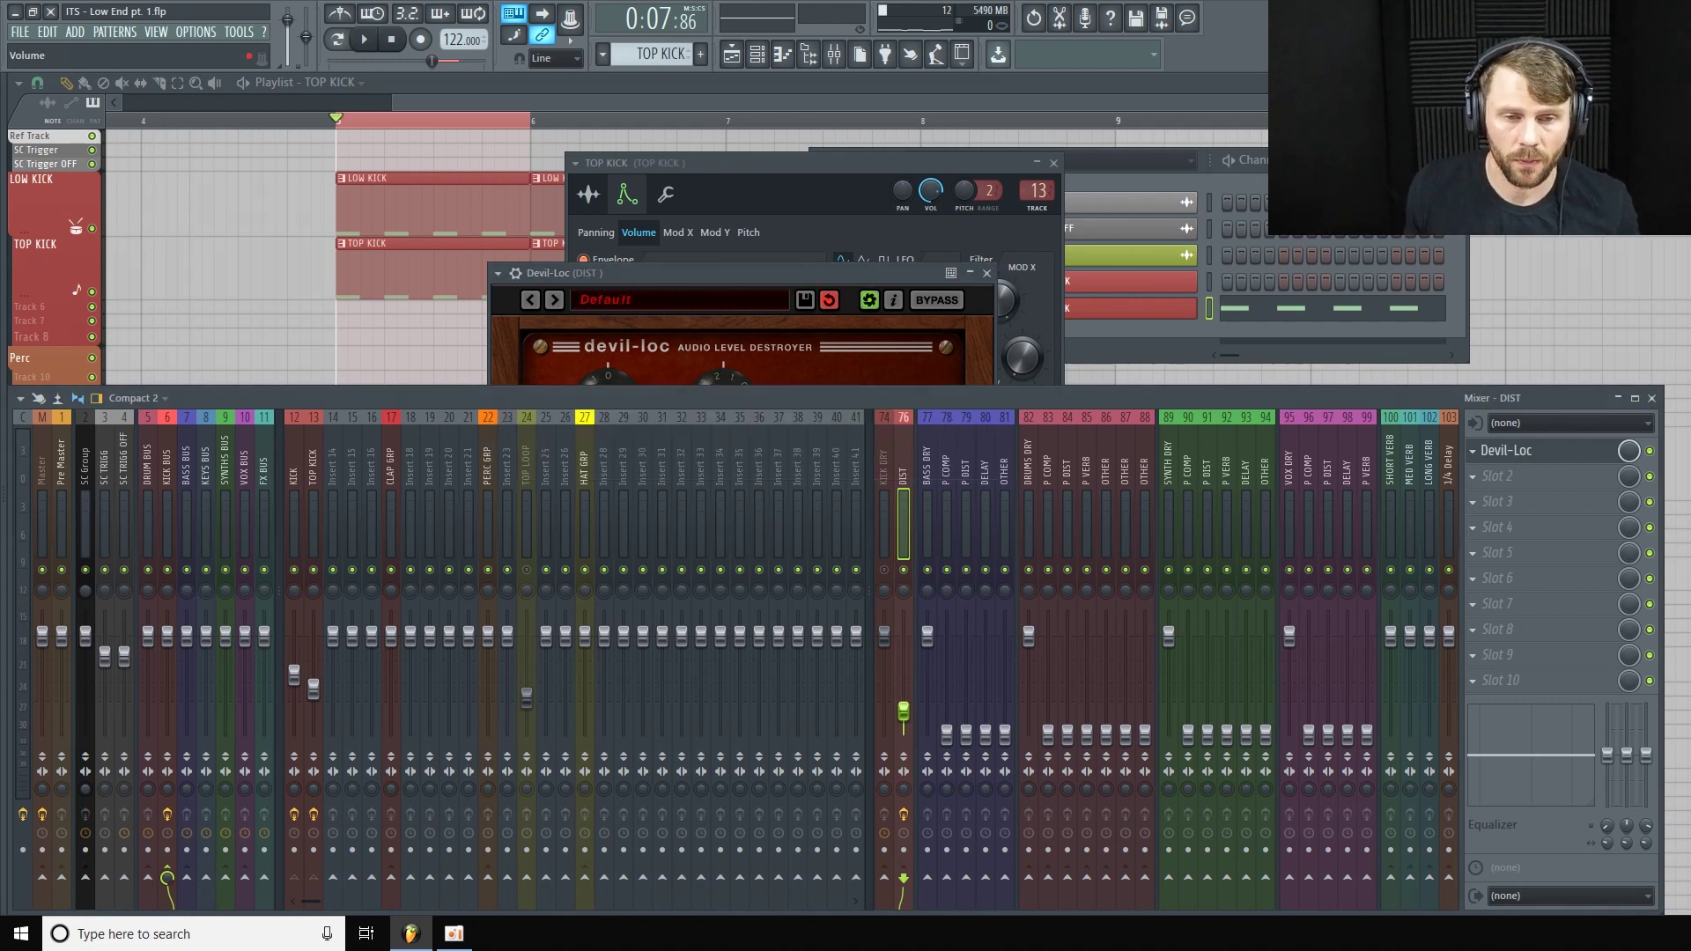
pyautogui.press('space')
pyautogui.click(764, 350)
pyautogui.moveTo(748, 398); pyautogui.dragTo(742, 278)
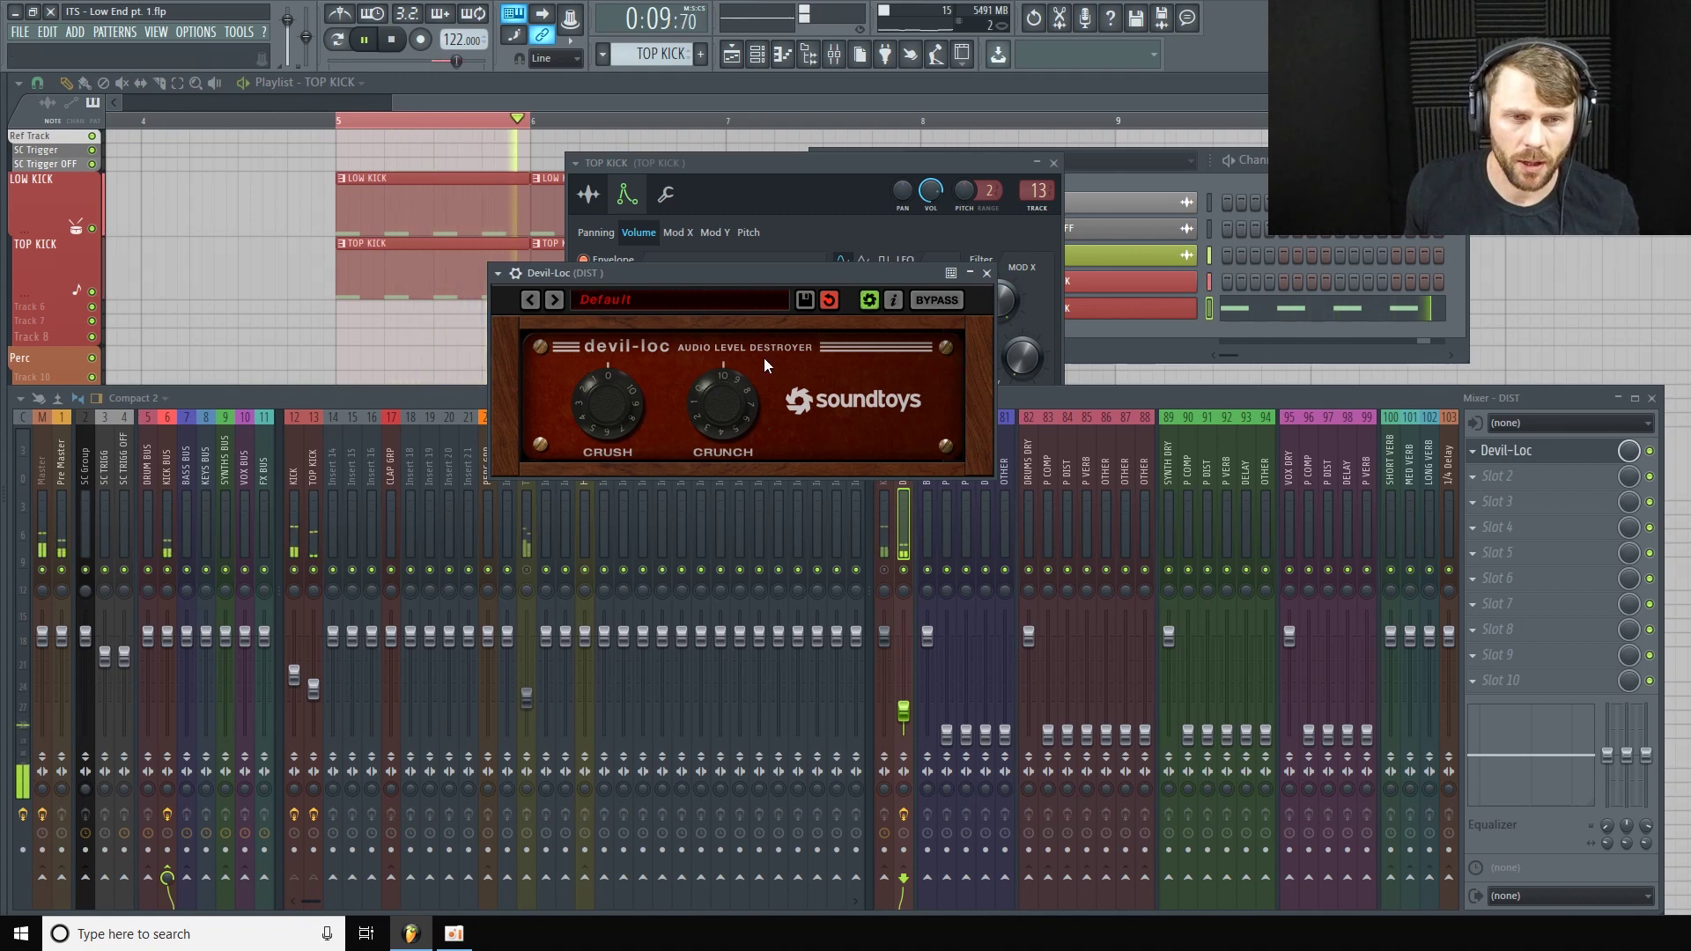
pyautogui.moveTo(726, 393); pyautogui.dragTo(662, 558)
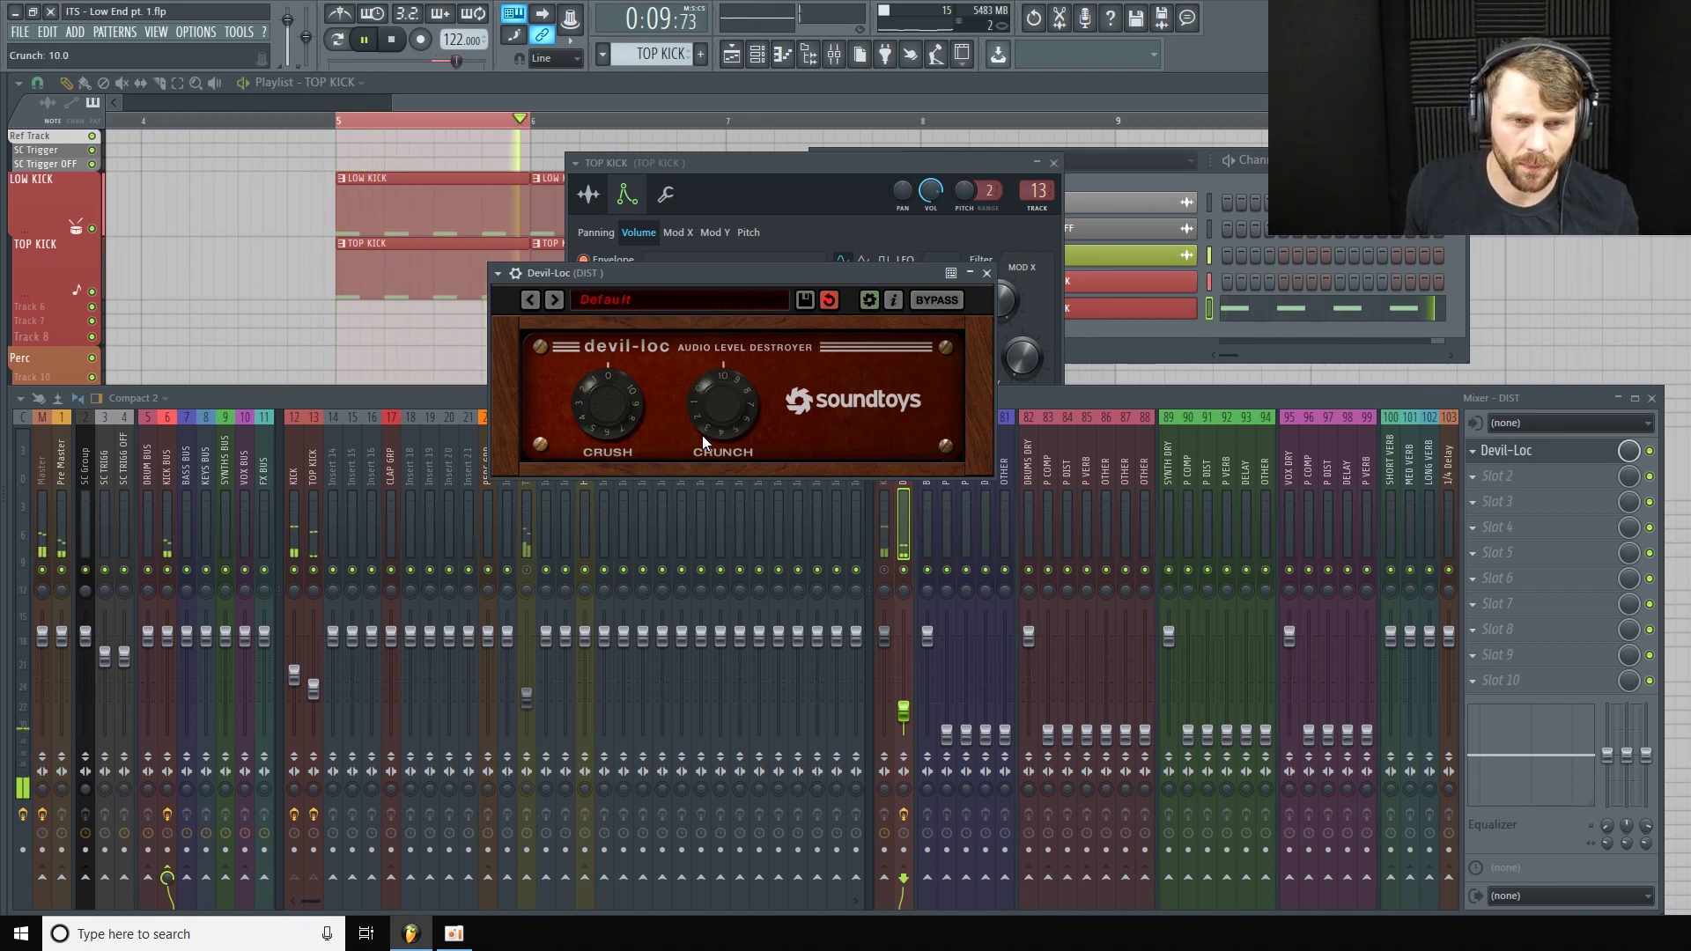
pyautogui.moveTo(598, 415); pyautogui.dragTo(556, 473)
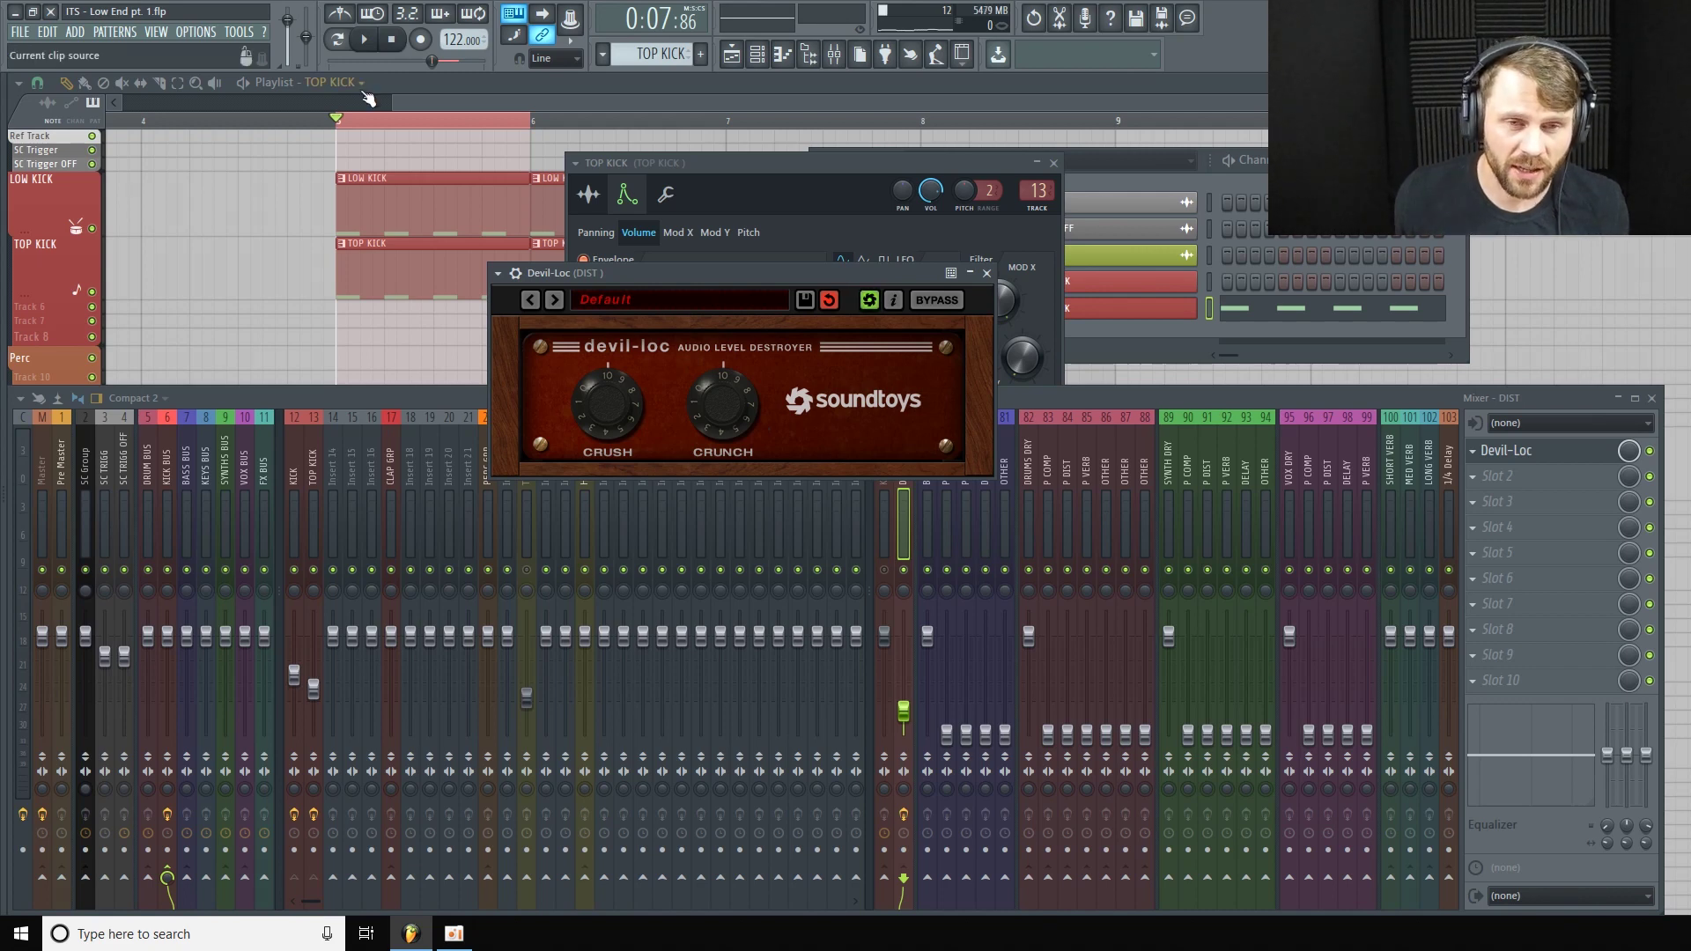
pyautogui.moveTo(843, 277); pyautogui.dragTo(555, 182)
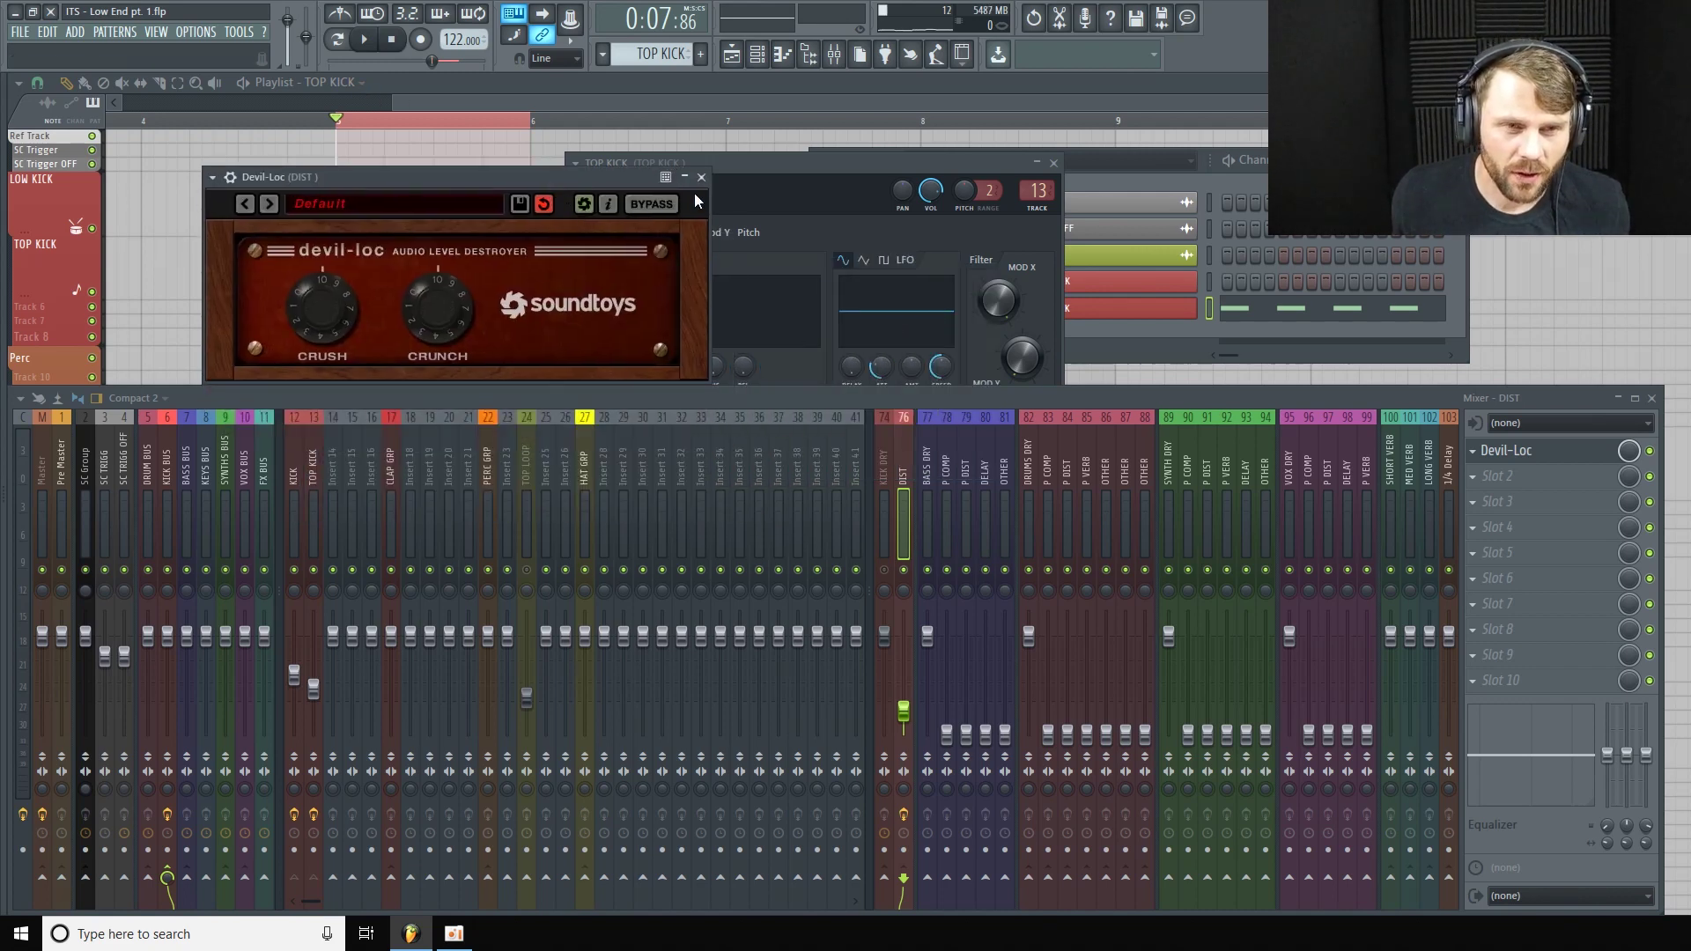
pyautogui.click(704, 177)
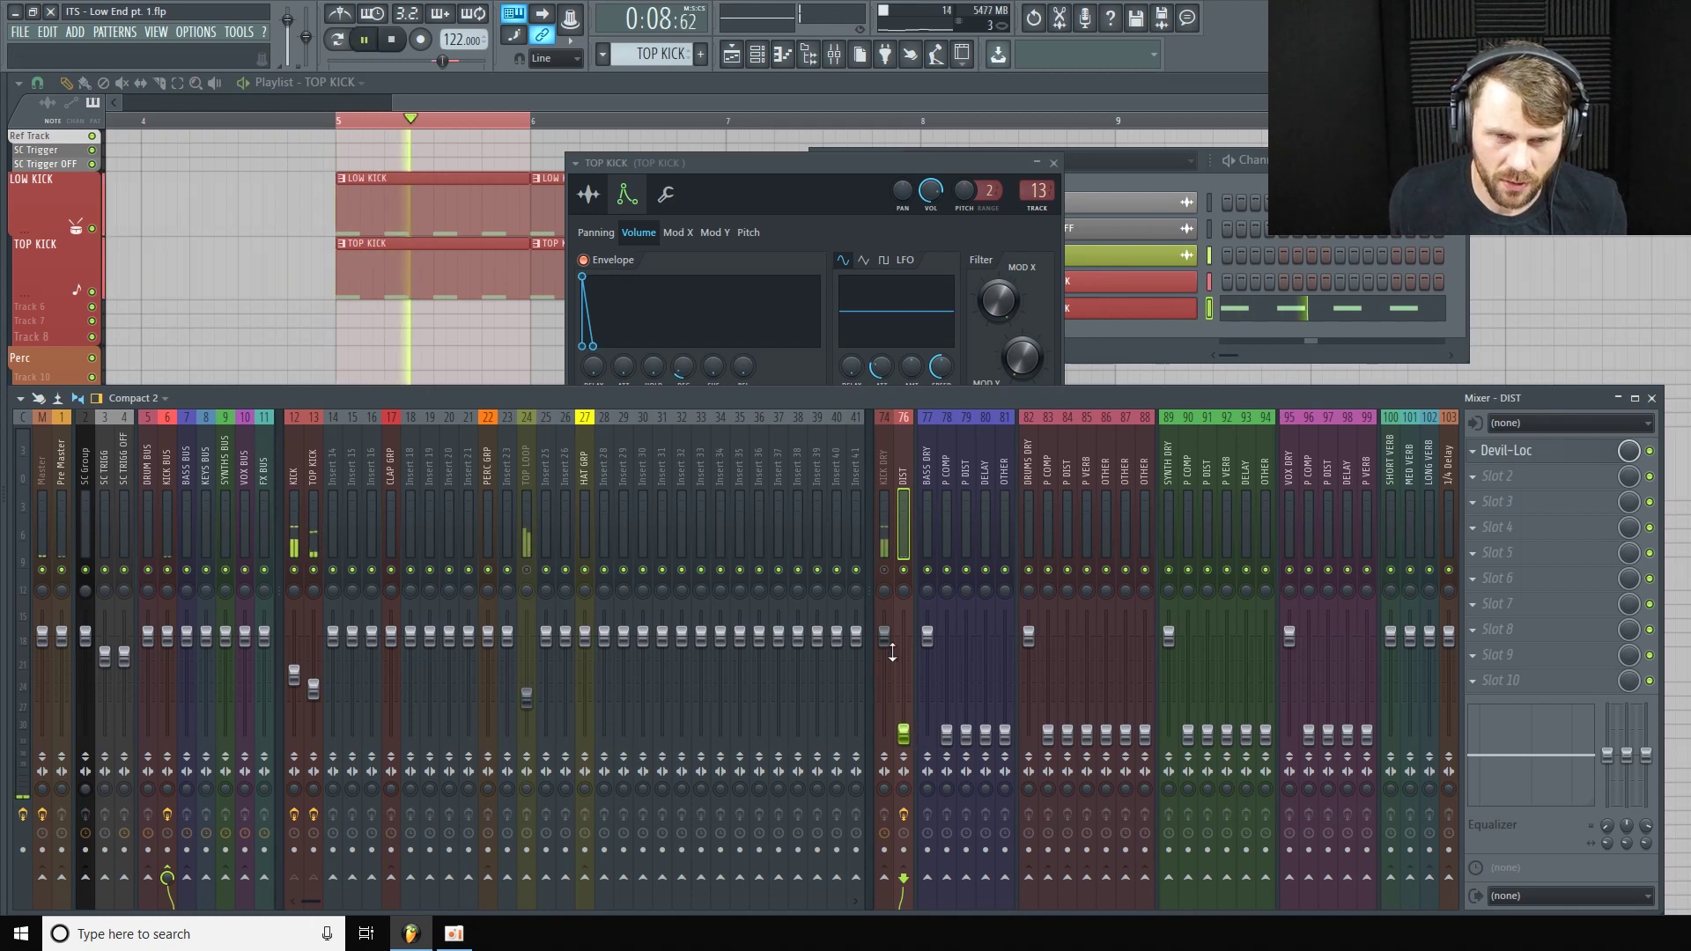
# Lower the DIST fader to about -59.2 dB and compare the kick while switching DIST and KICK DRY on and off.
pyautogui.moveTo(906, 736); pyautogui.dragTo(906, 739)
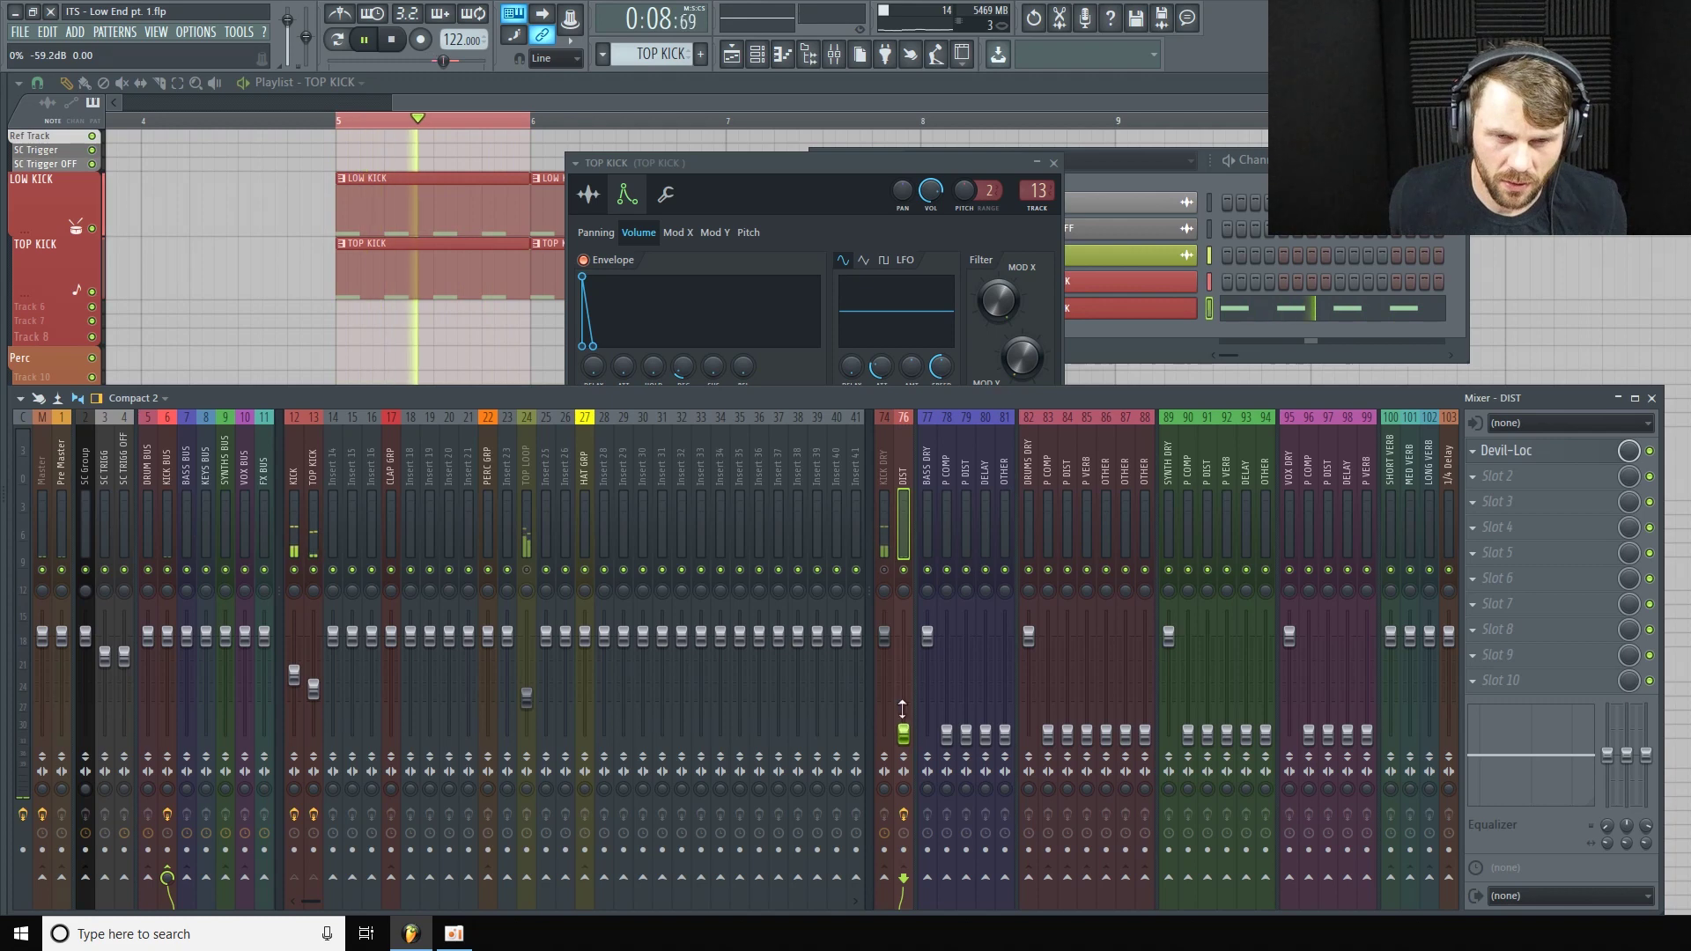
pyautogui.click(904, 570)
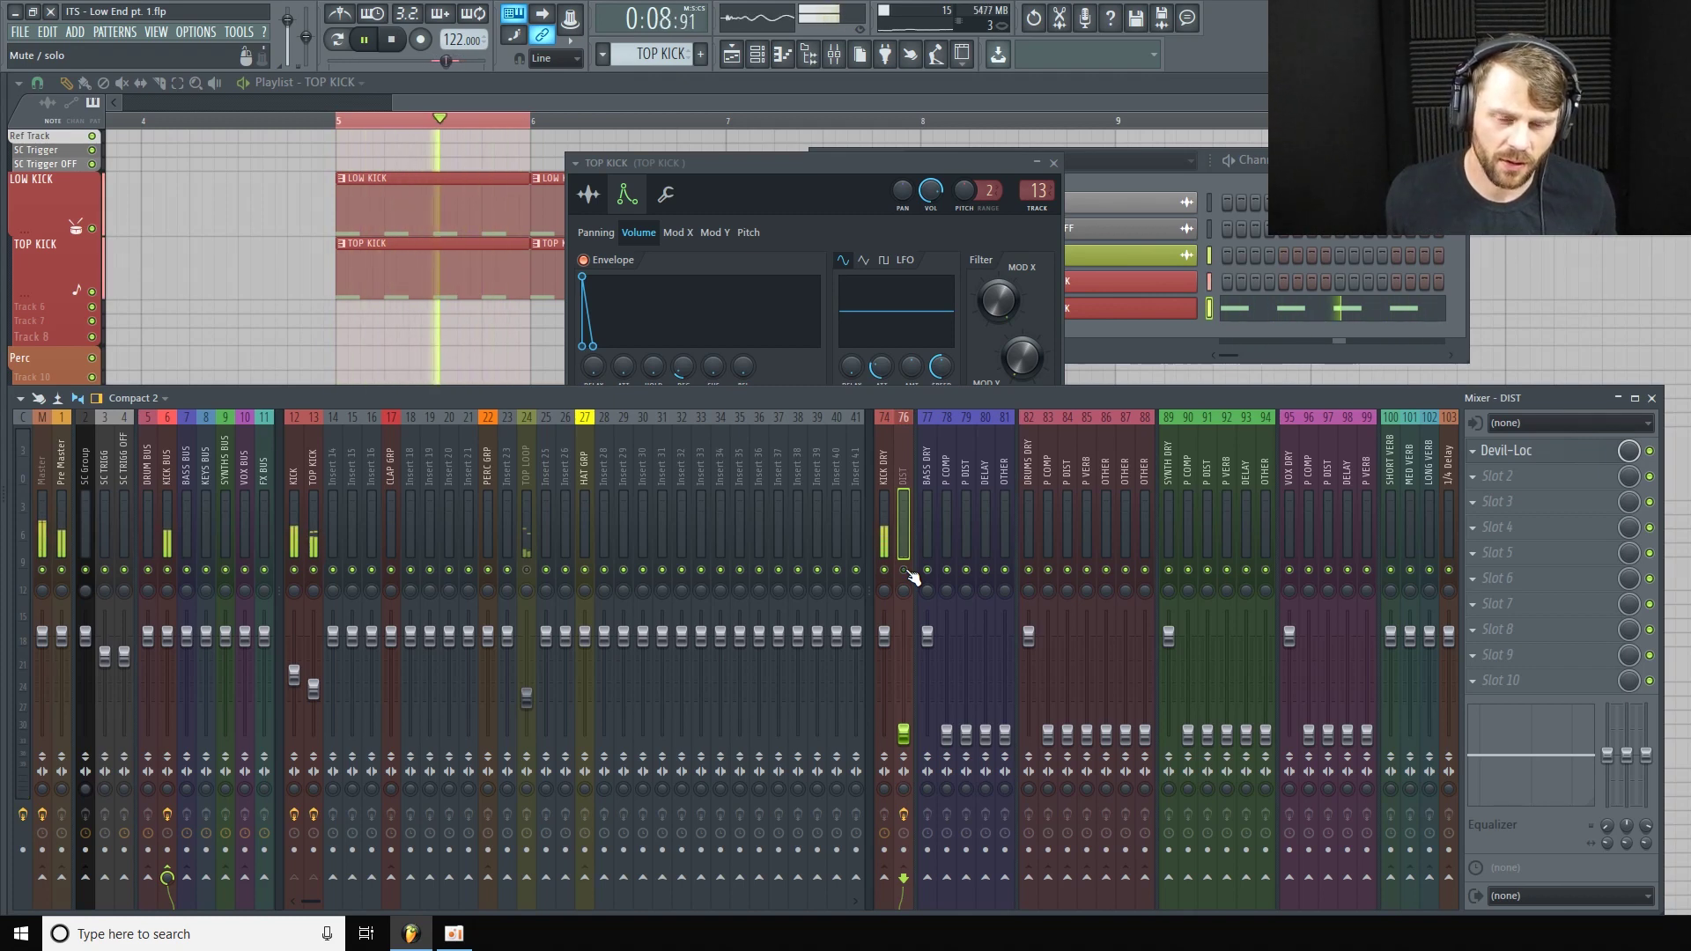
pyautogui.click(905, 571)
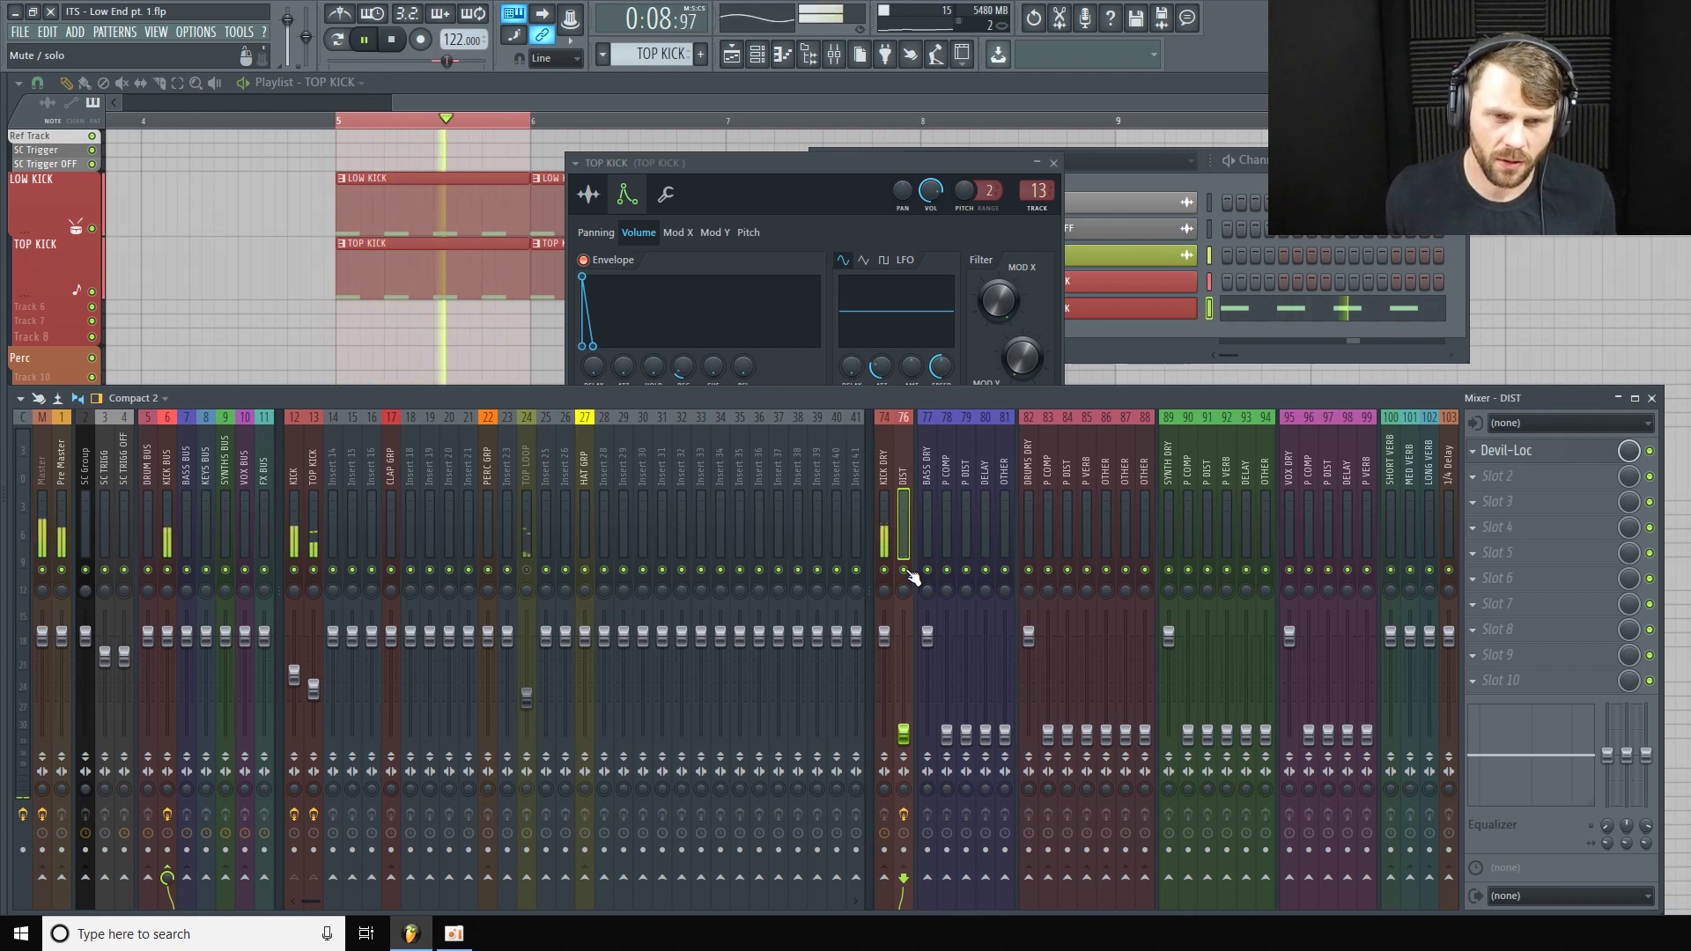
pyautogui.click(905, 570)
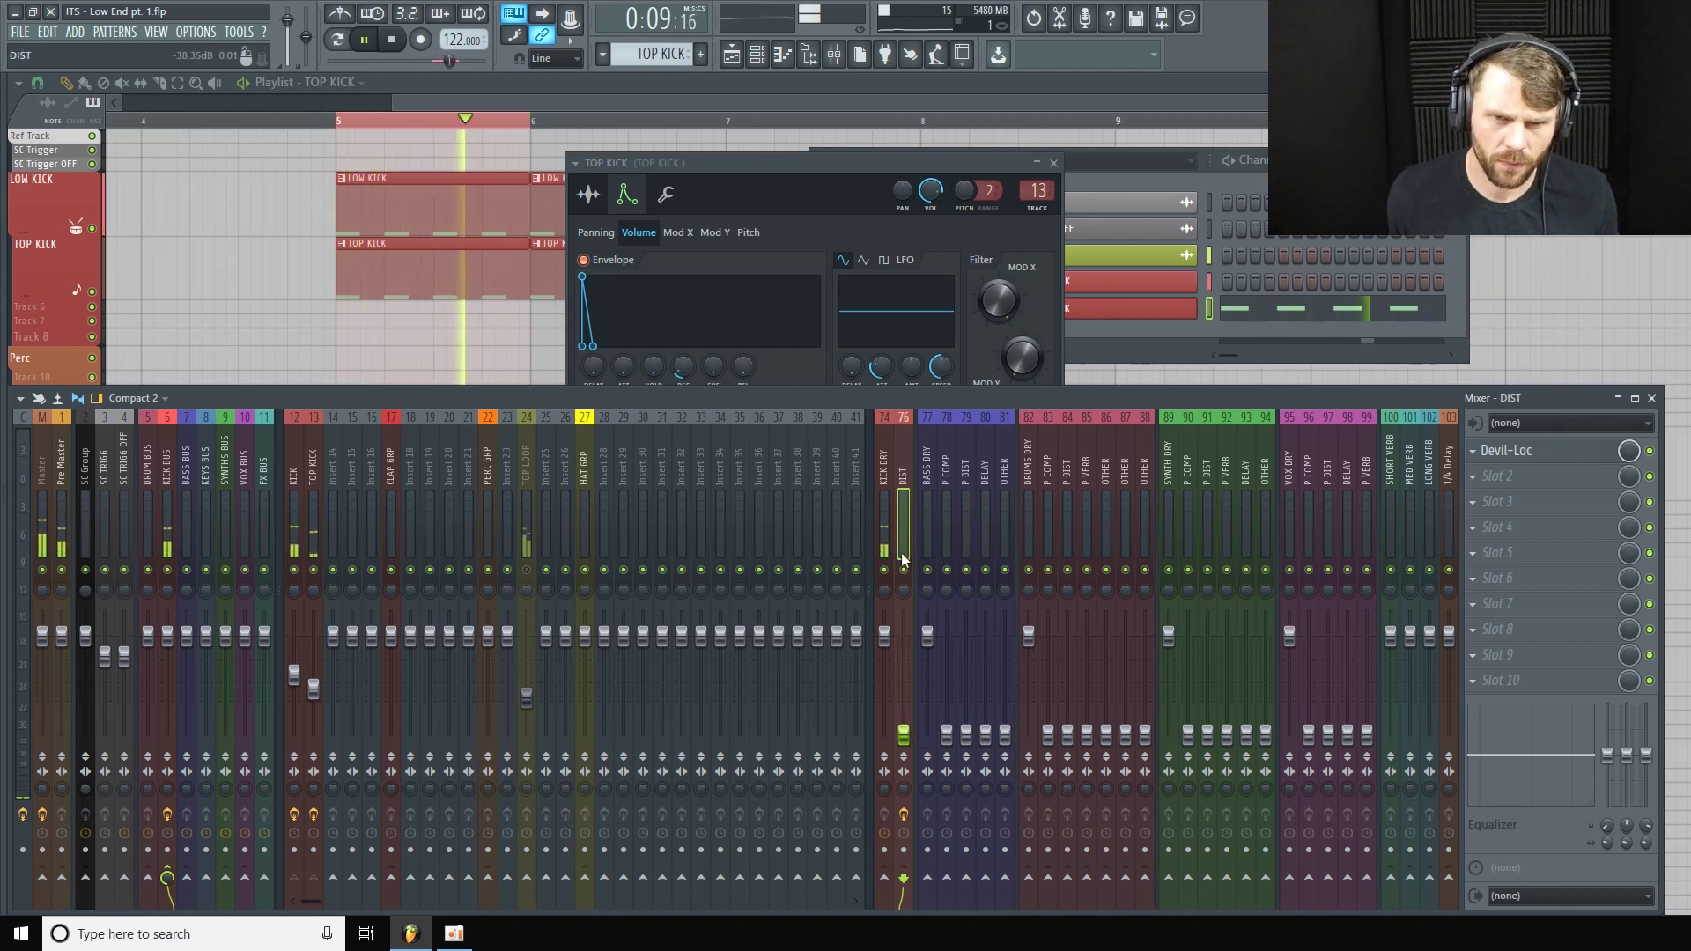
pyautogui.click(884, 570)
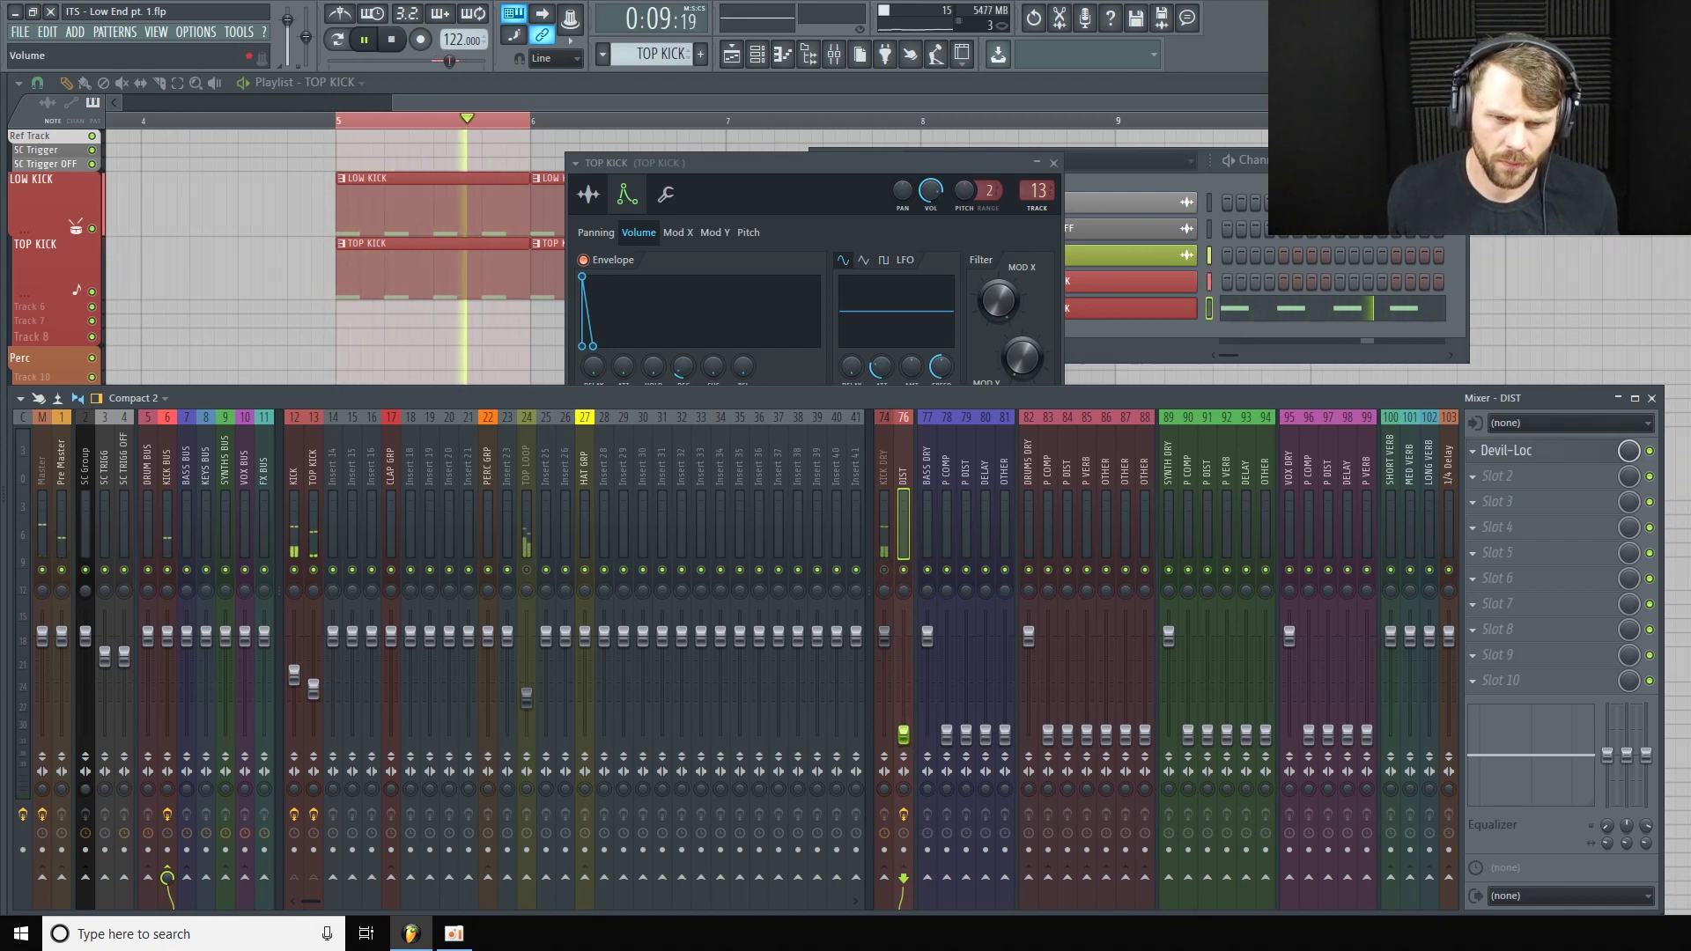
pyautogui.moveTo(914, 742); pyautogui.dragTo(914, 750)
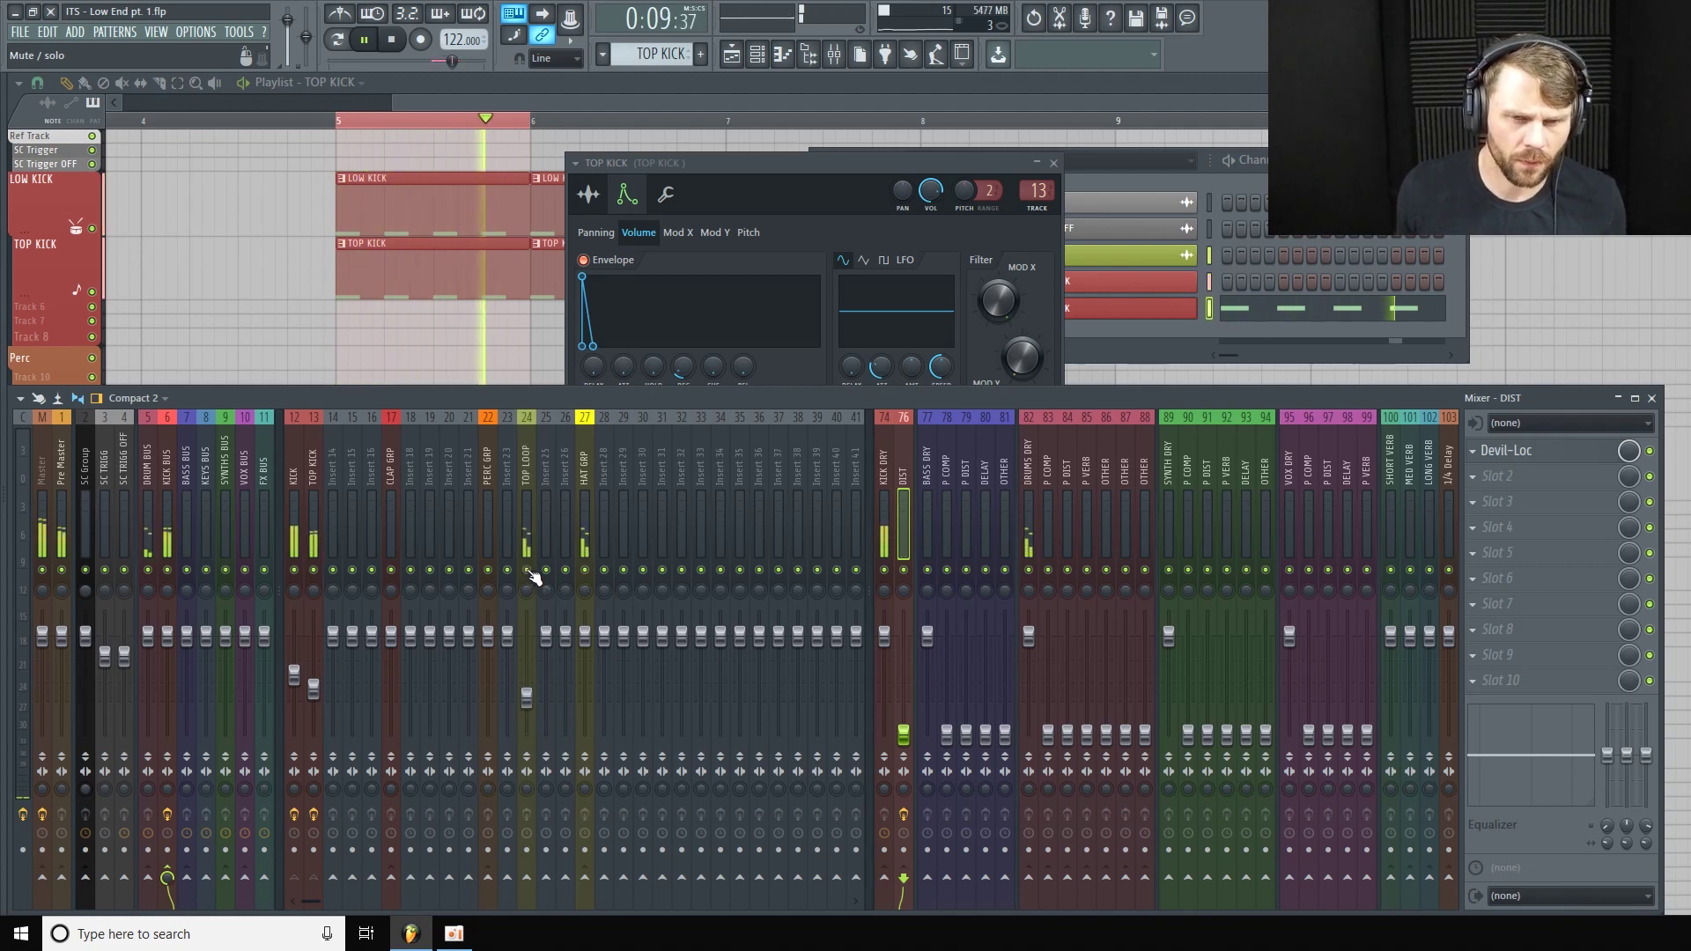
# Compare the parallel distortion on and off against all the drums by toggling the DIST channel, and stop playback.
pyautogui.click(904, 571)
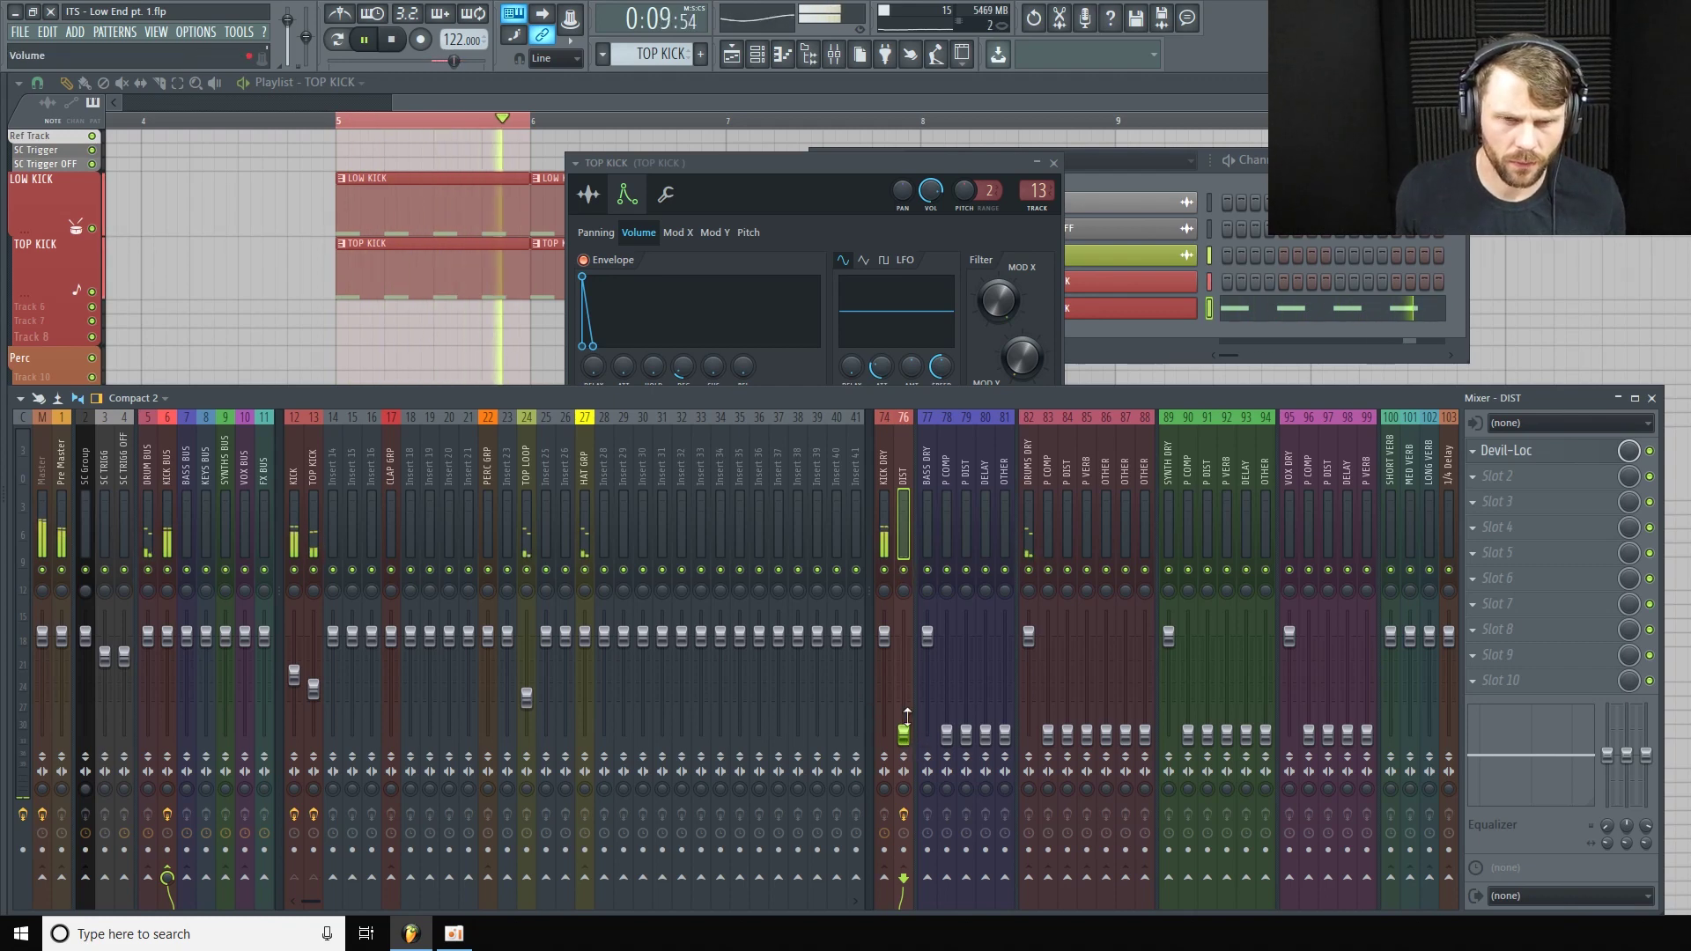
pyautogui.click(904, 570)
pyautogui.click(907, 571)
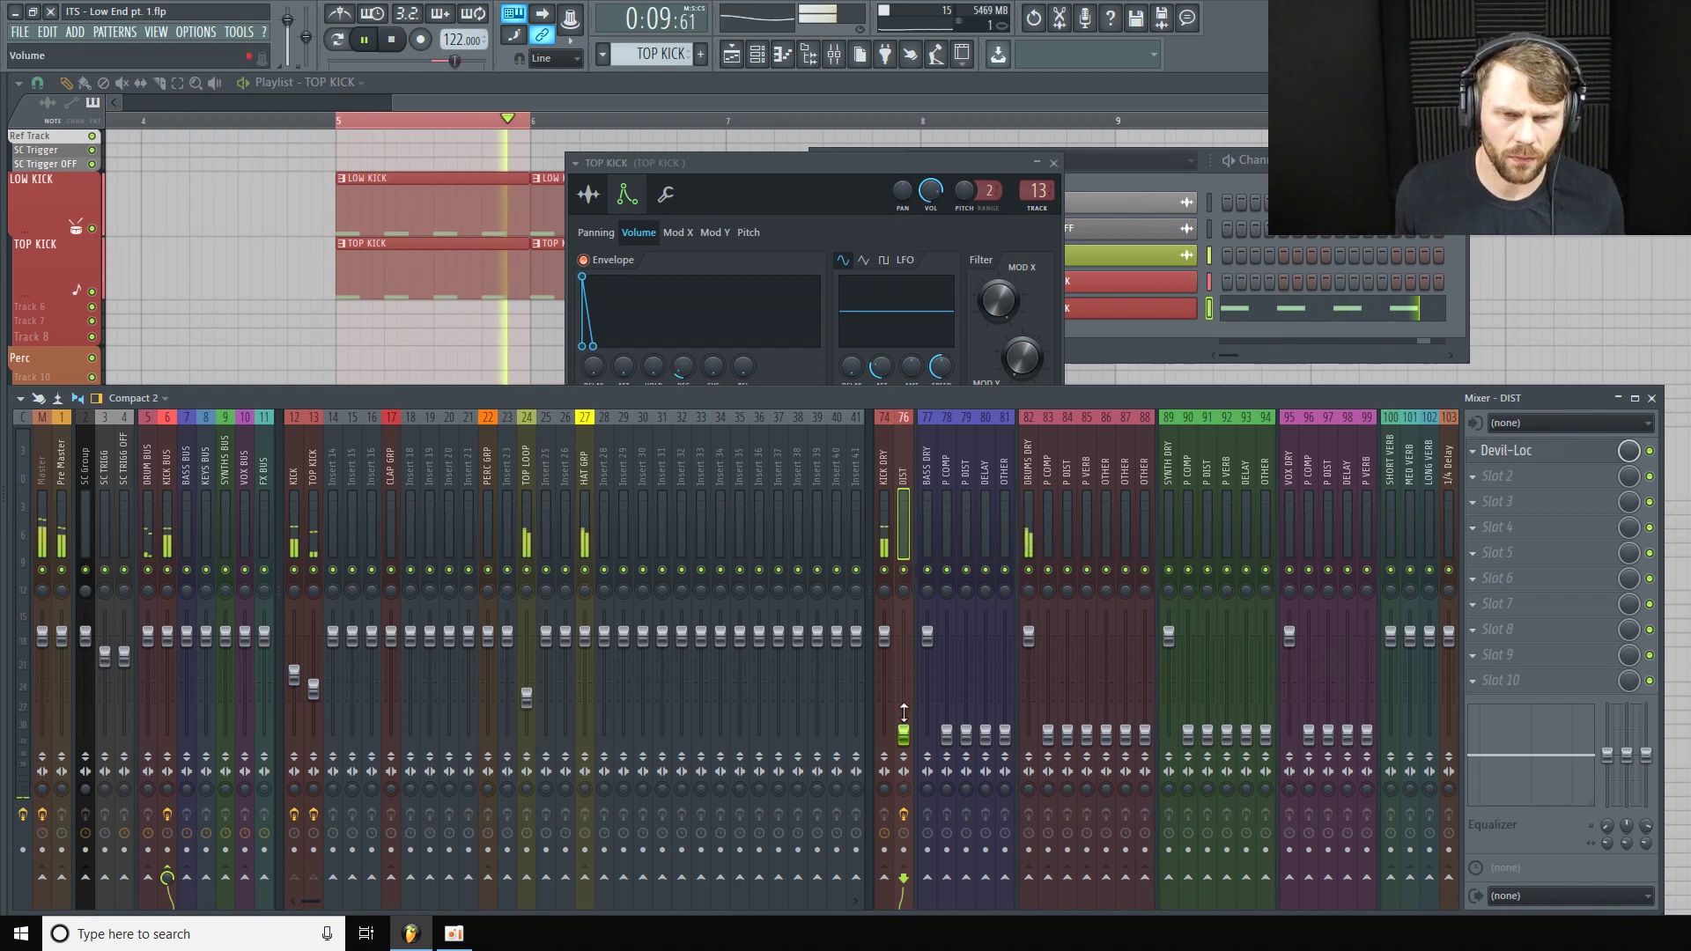
pyautogui.press('space')
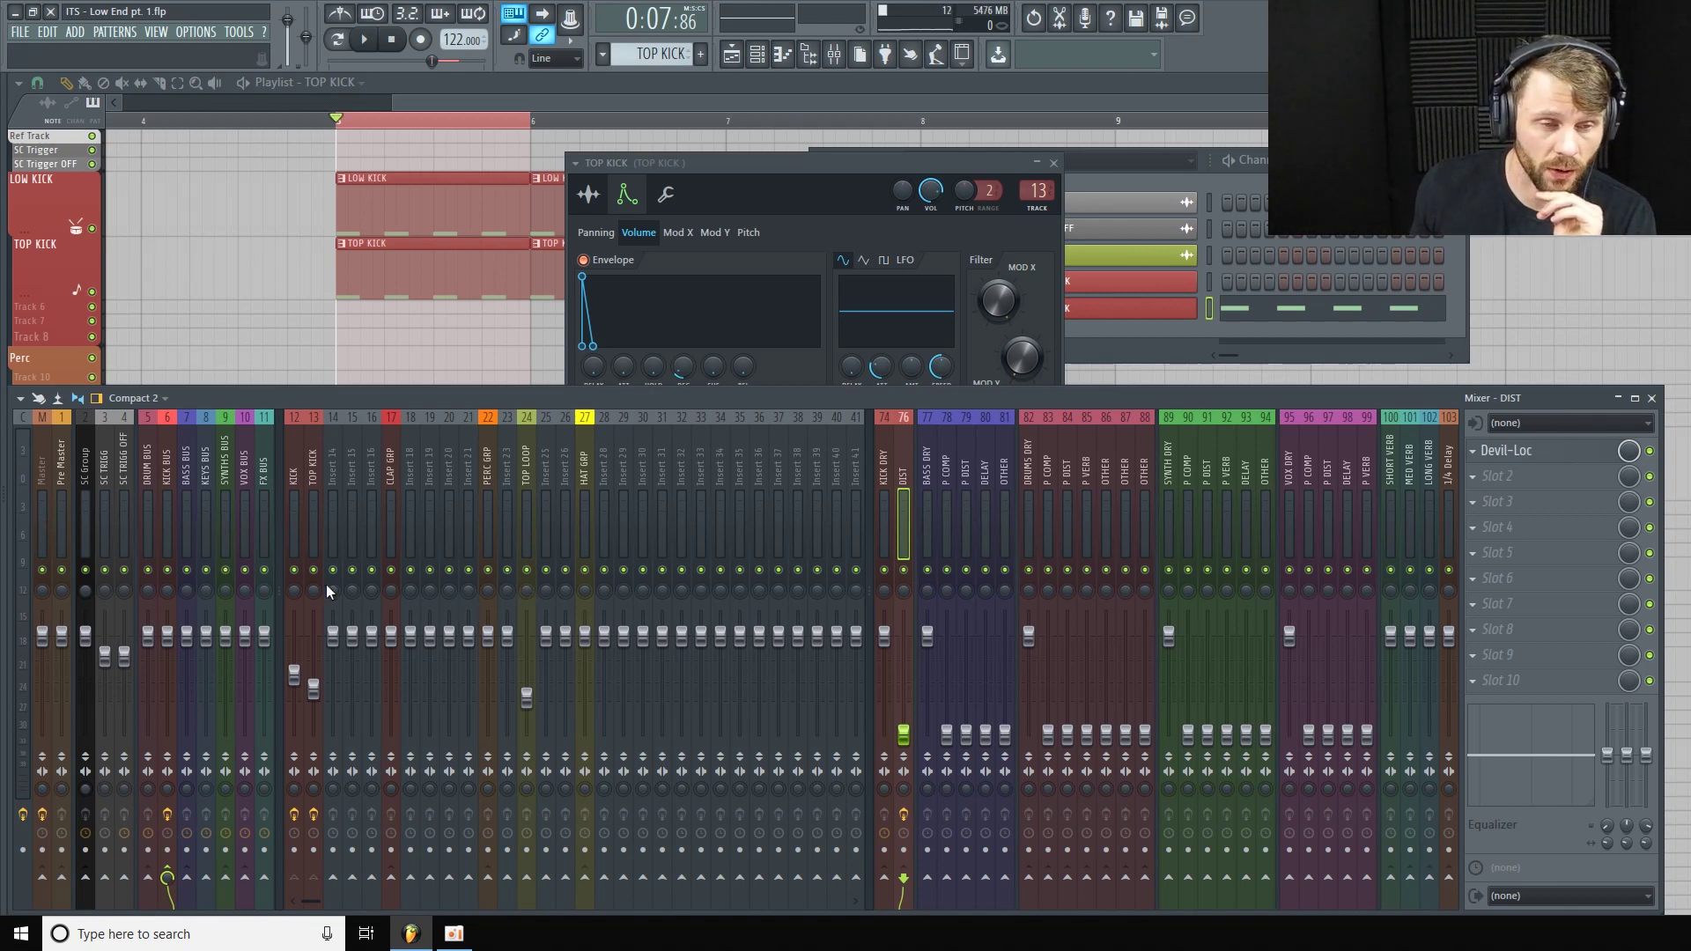
# Insert ValhallaRoom in the second effect slot of the TOP KICK channel.
pyautogui.click(168, 478)
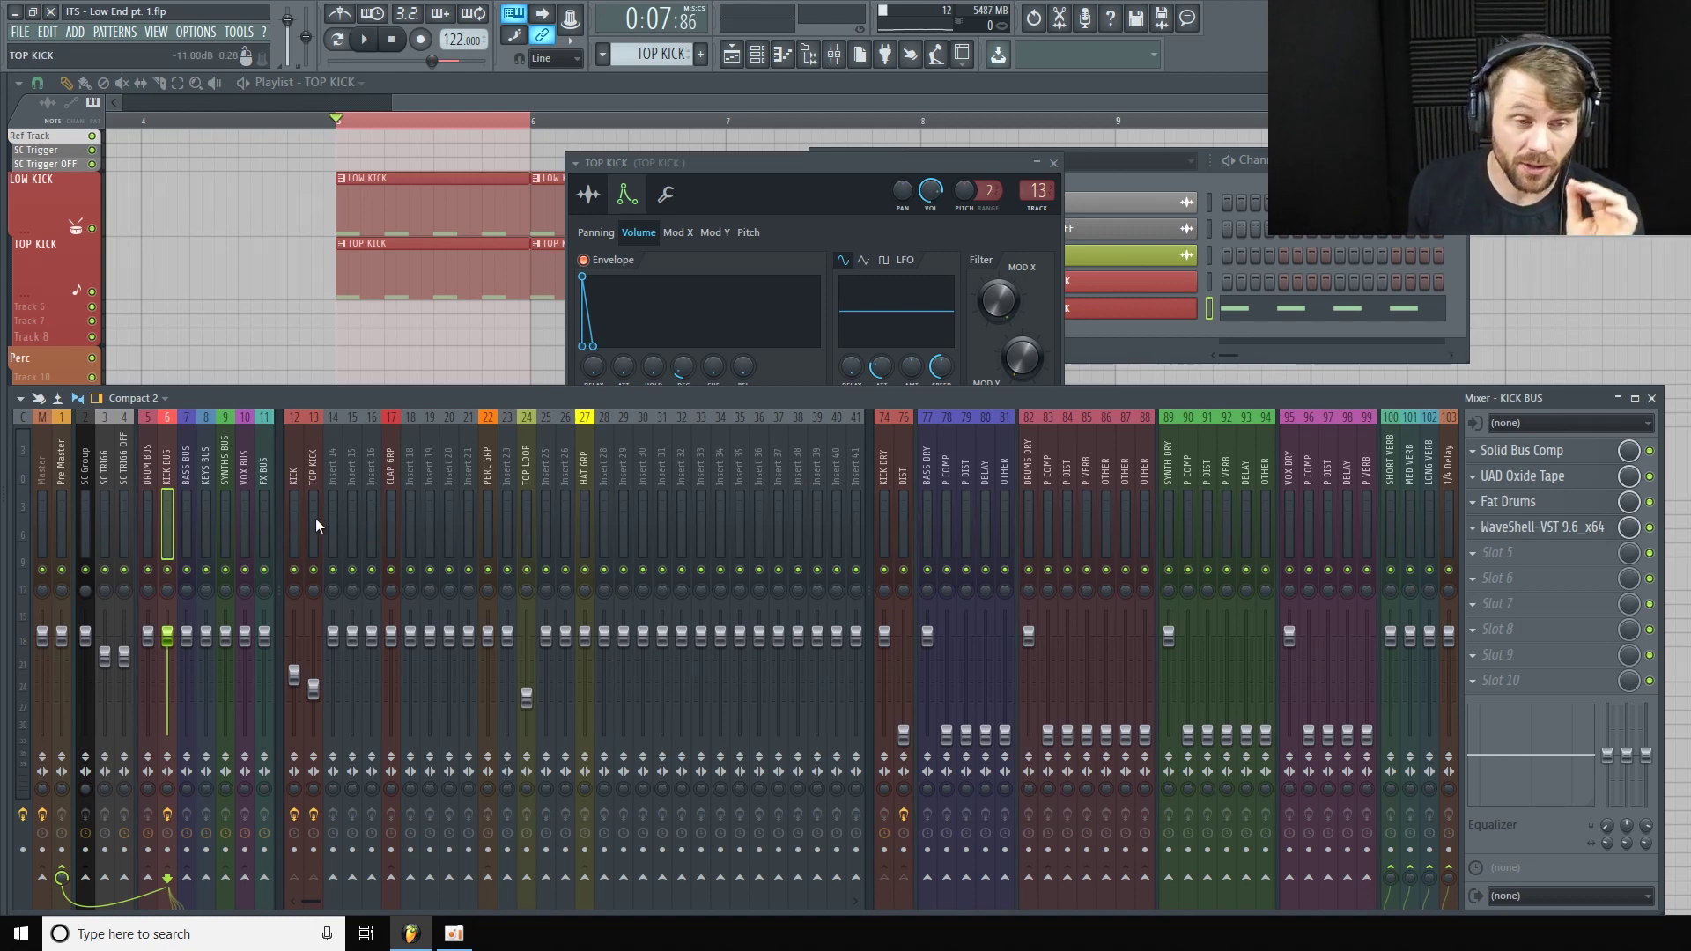
pyautogui.click(315, 467)
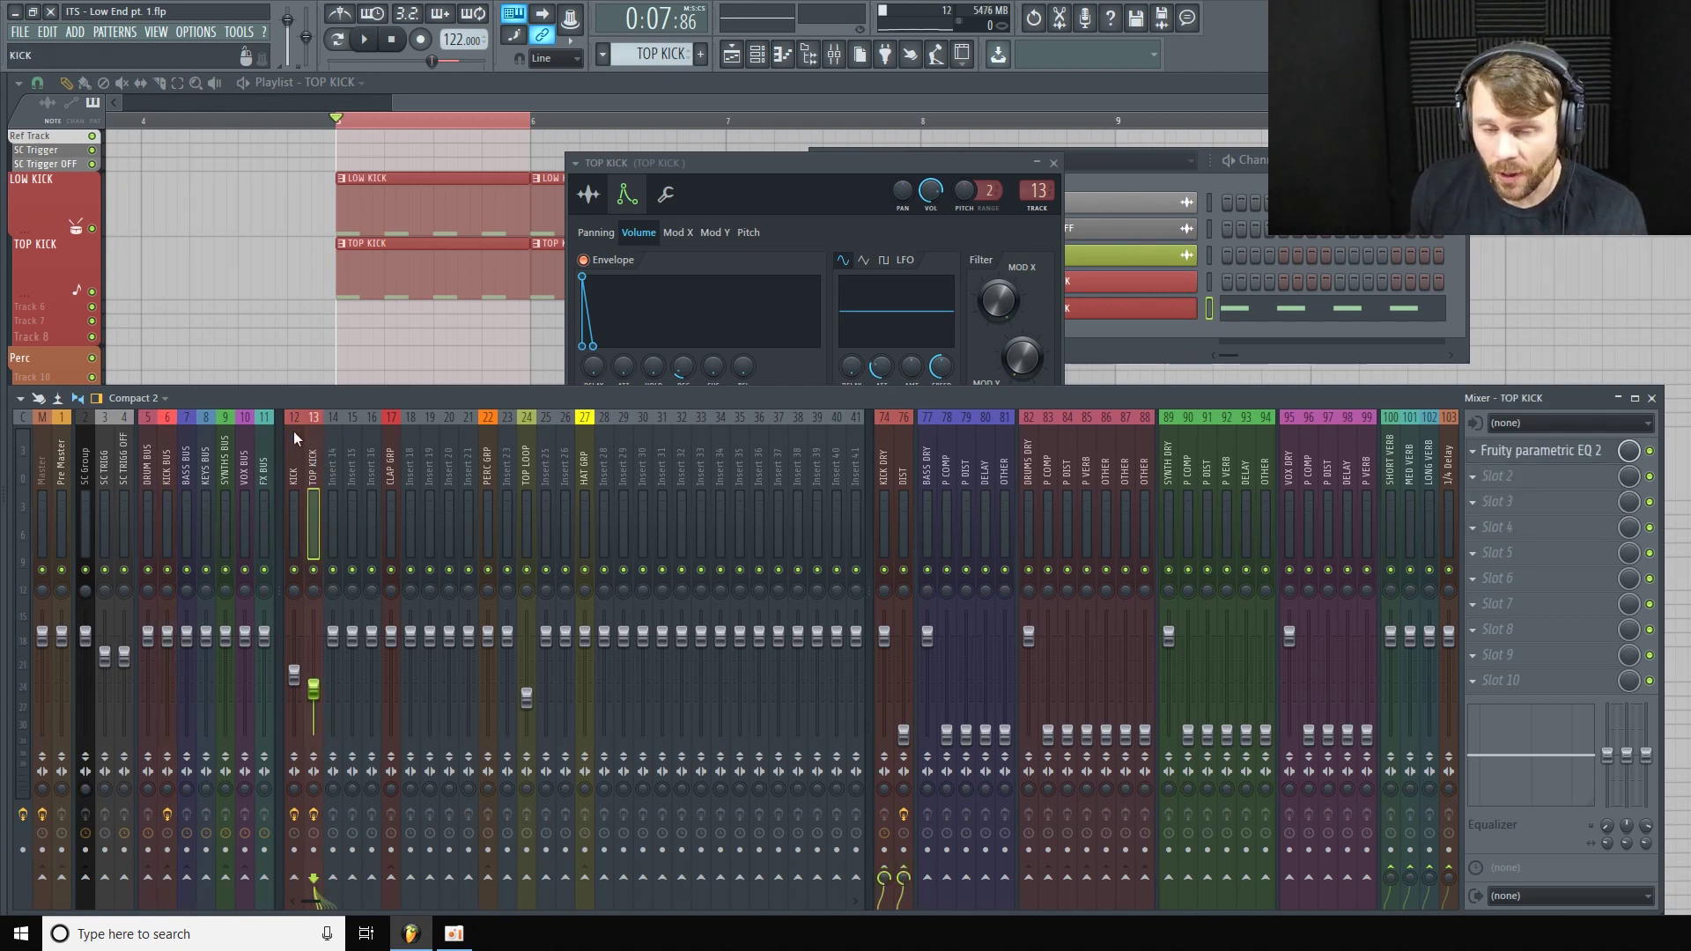
pyautogui.click(1539, 483)
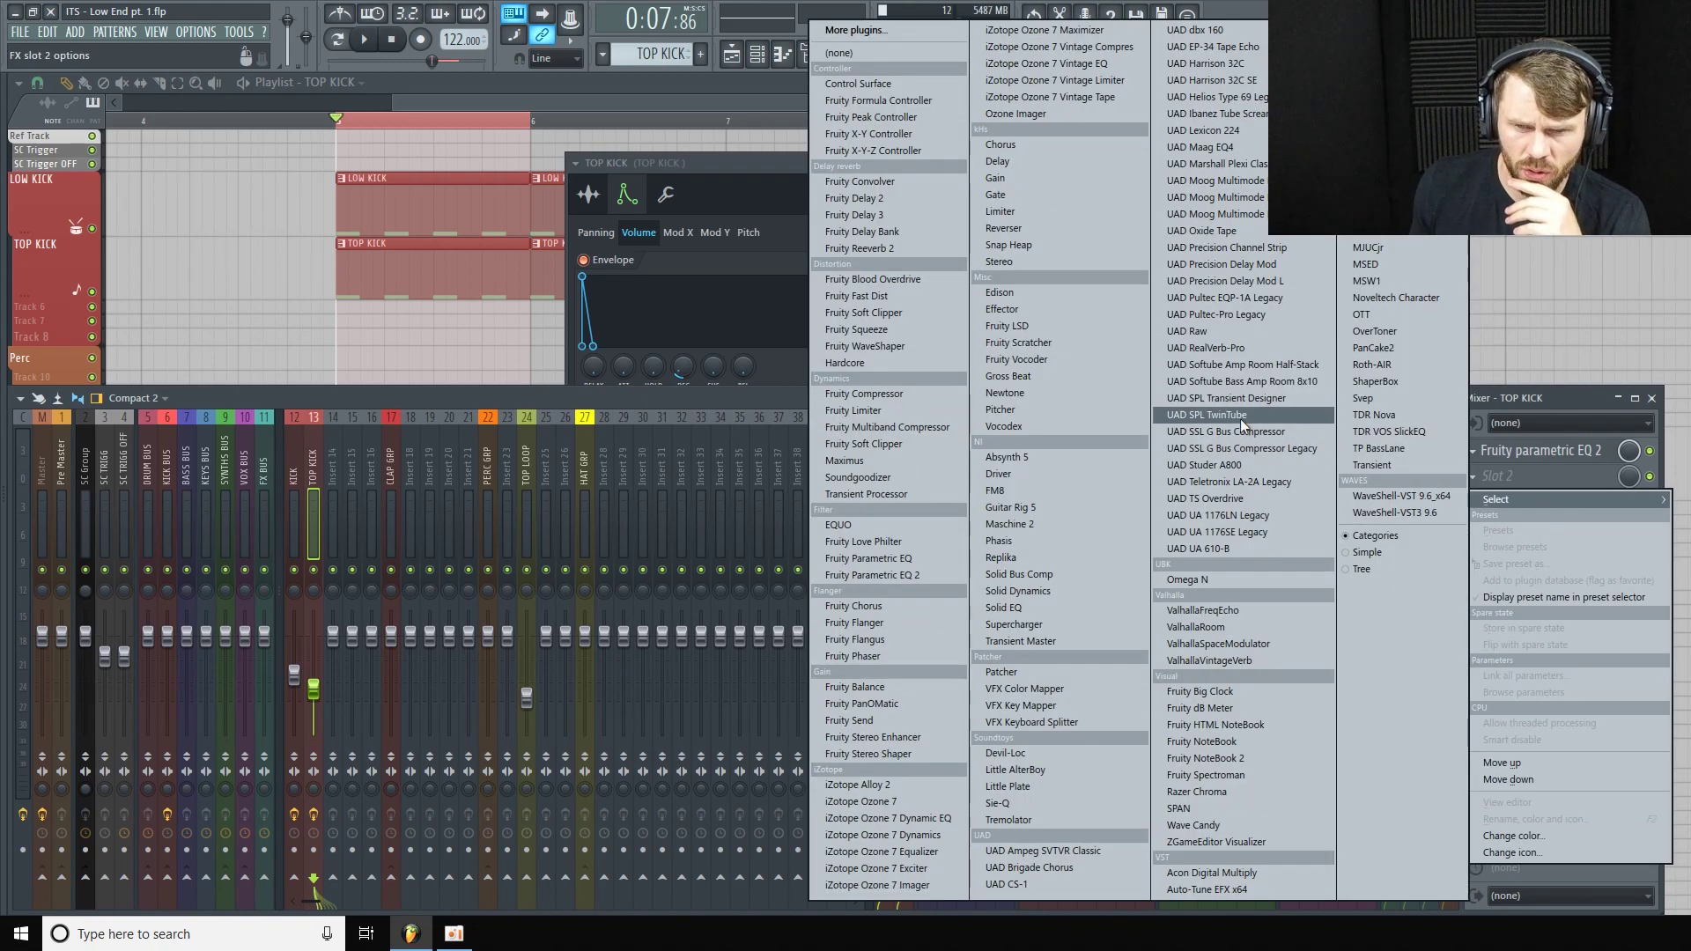
pyautogui.click(1252, 627)
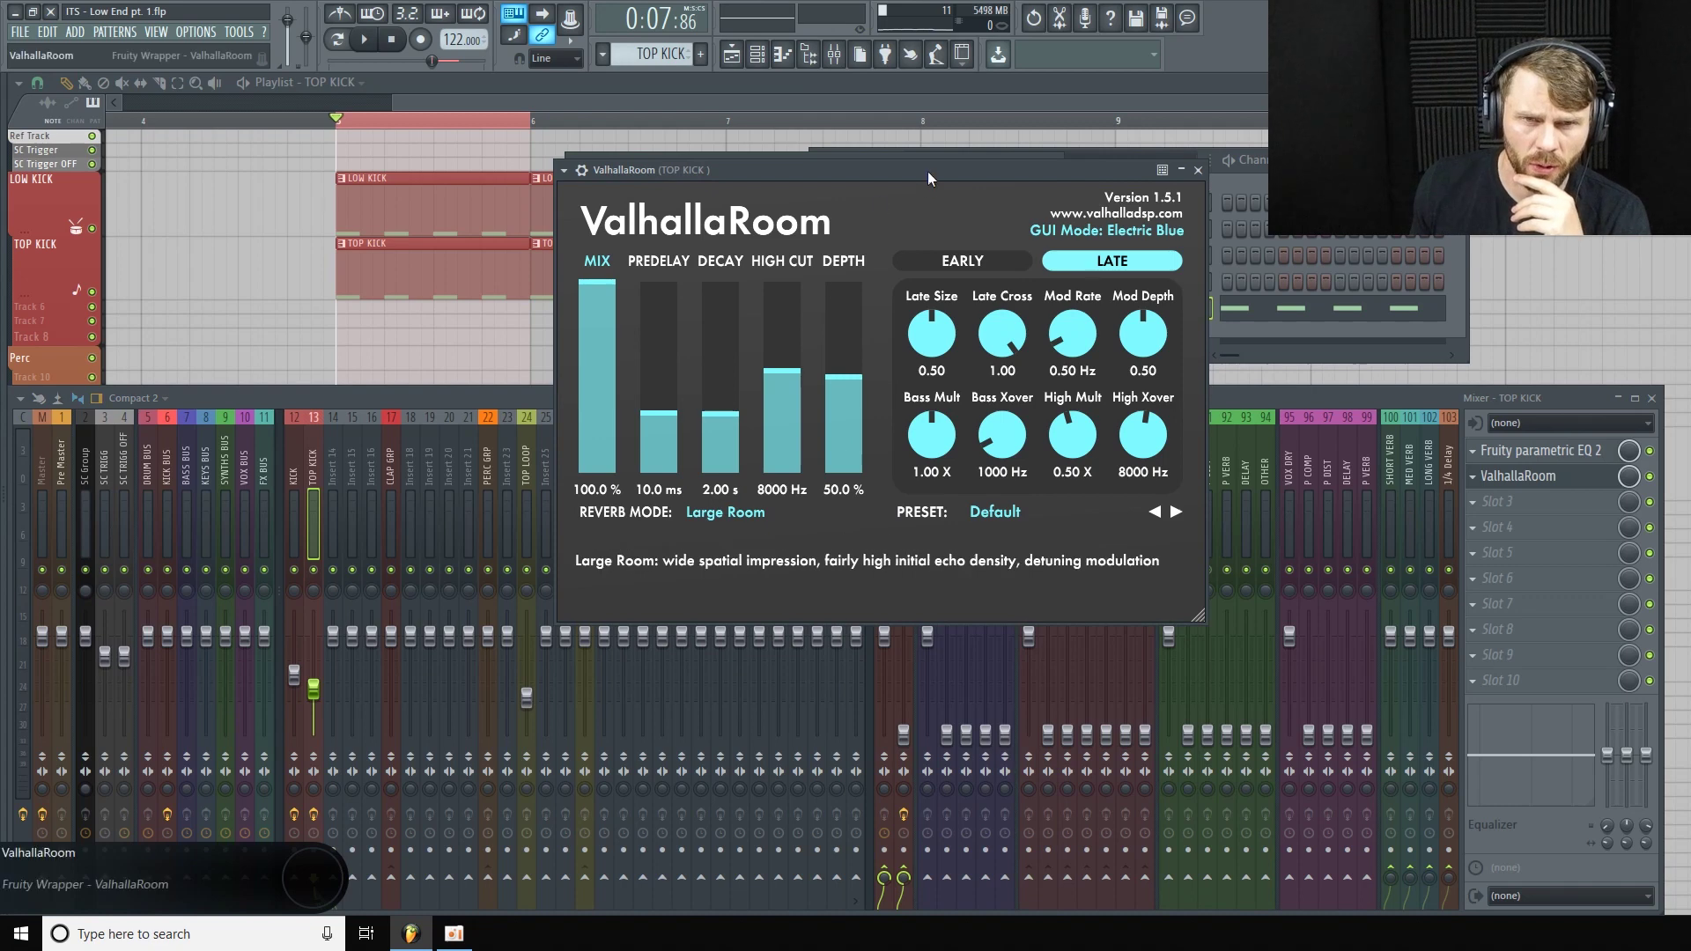
# Load the DR-Wide Drums preset from the Dense Room category in ValhallaRoom and reposition its window.
pyautogui.click(1009, 498)
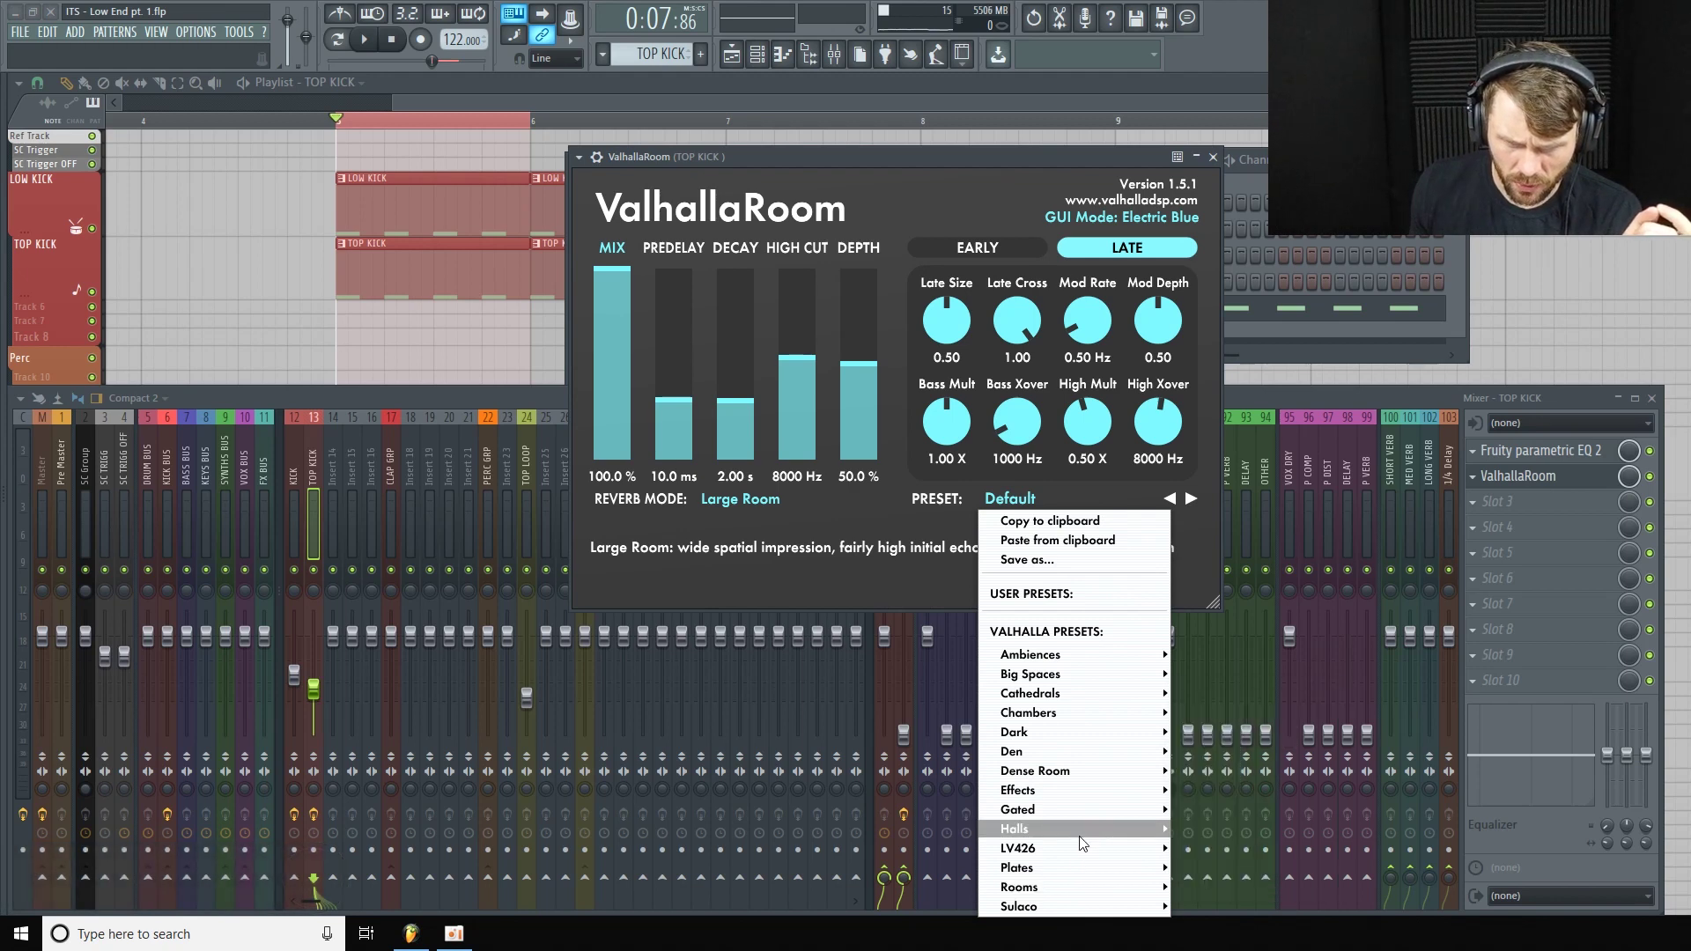
pyautogui.moveTo(1071, 770)
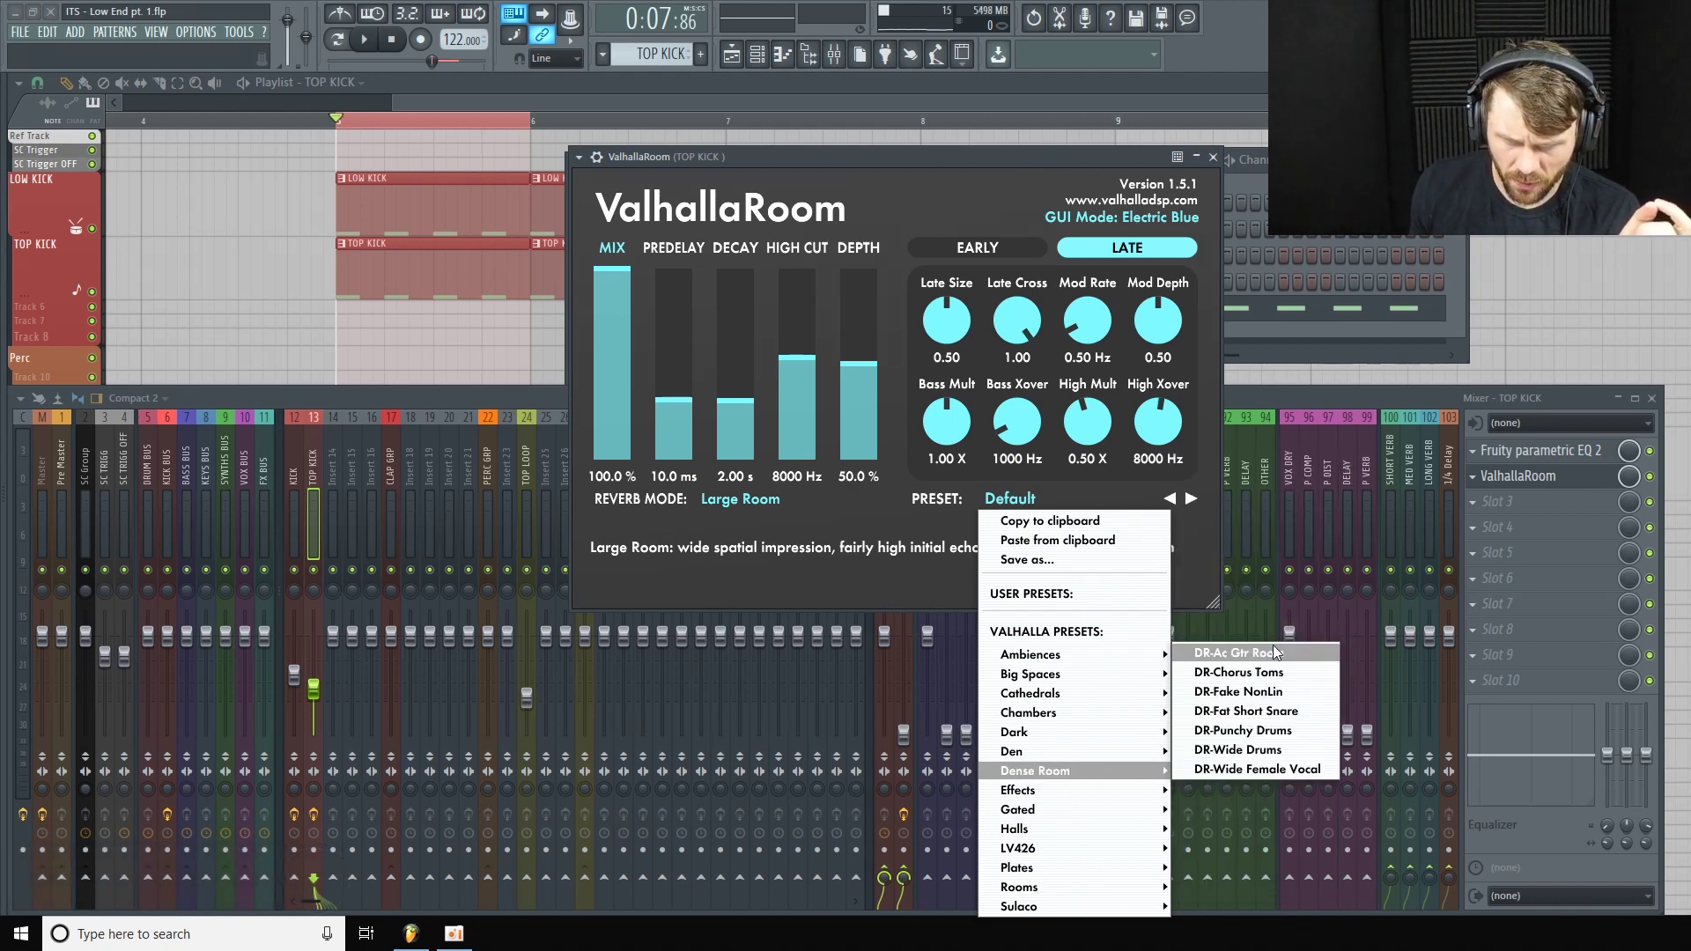
pyautogui.click(1253, 756)
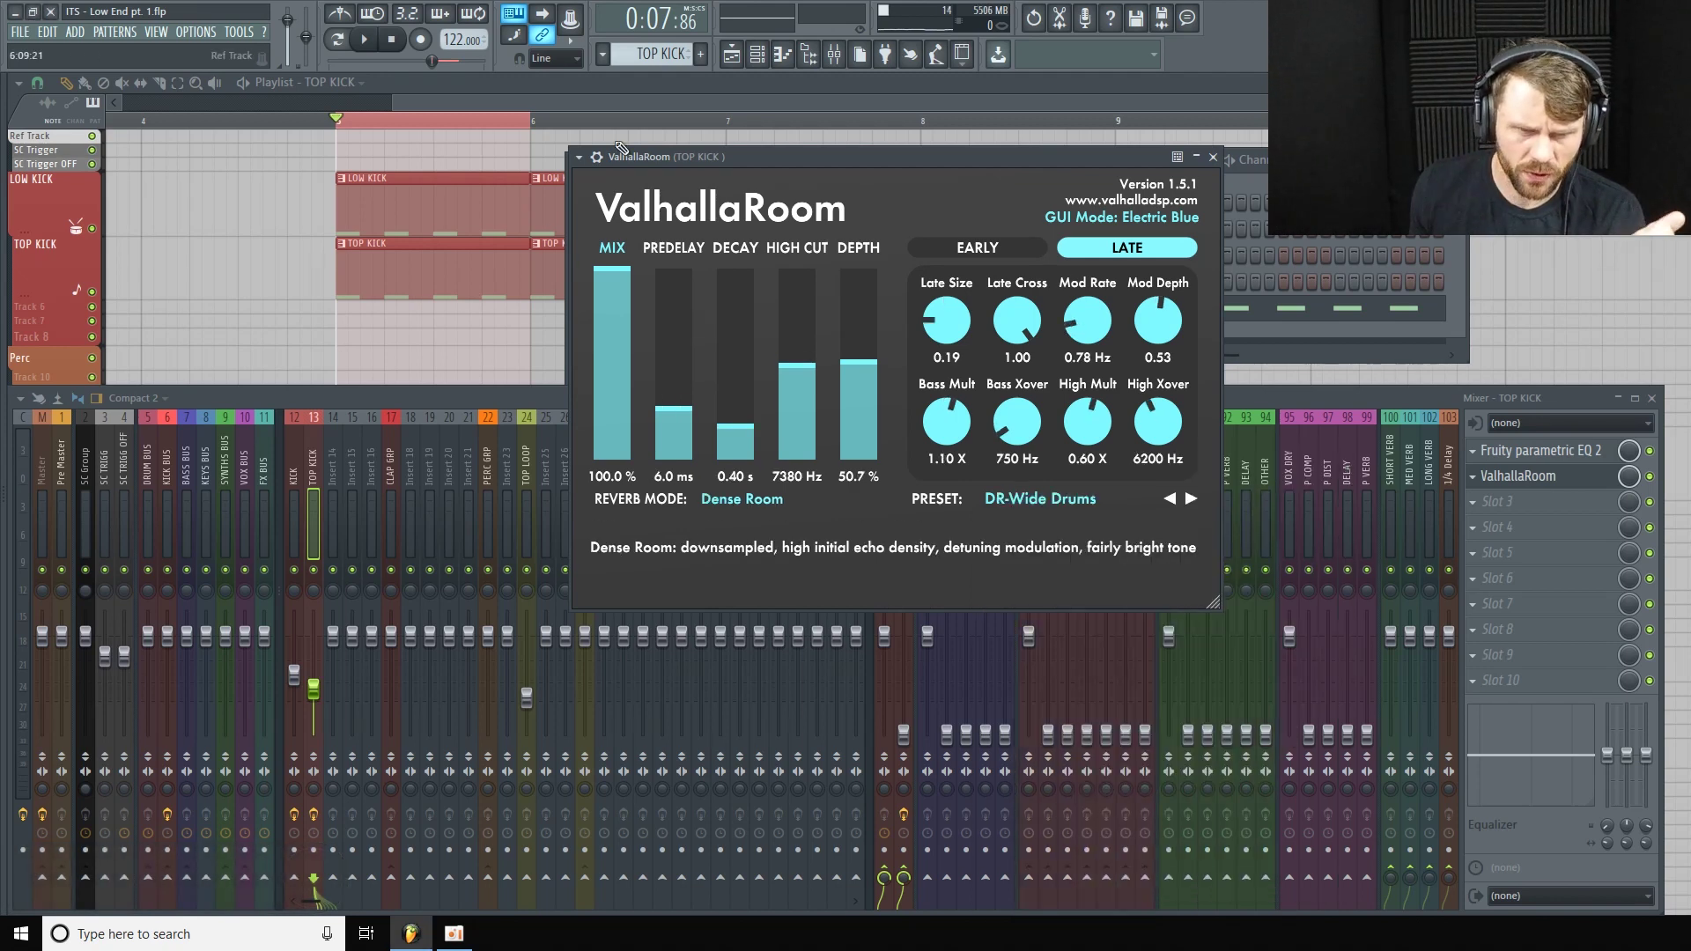
pyautogui.moveTo(905, 165); pyautogui.dragTo(869, 158)
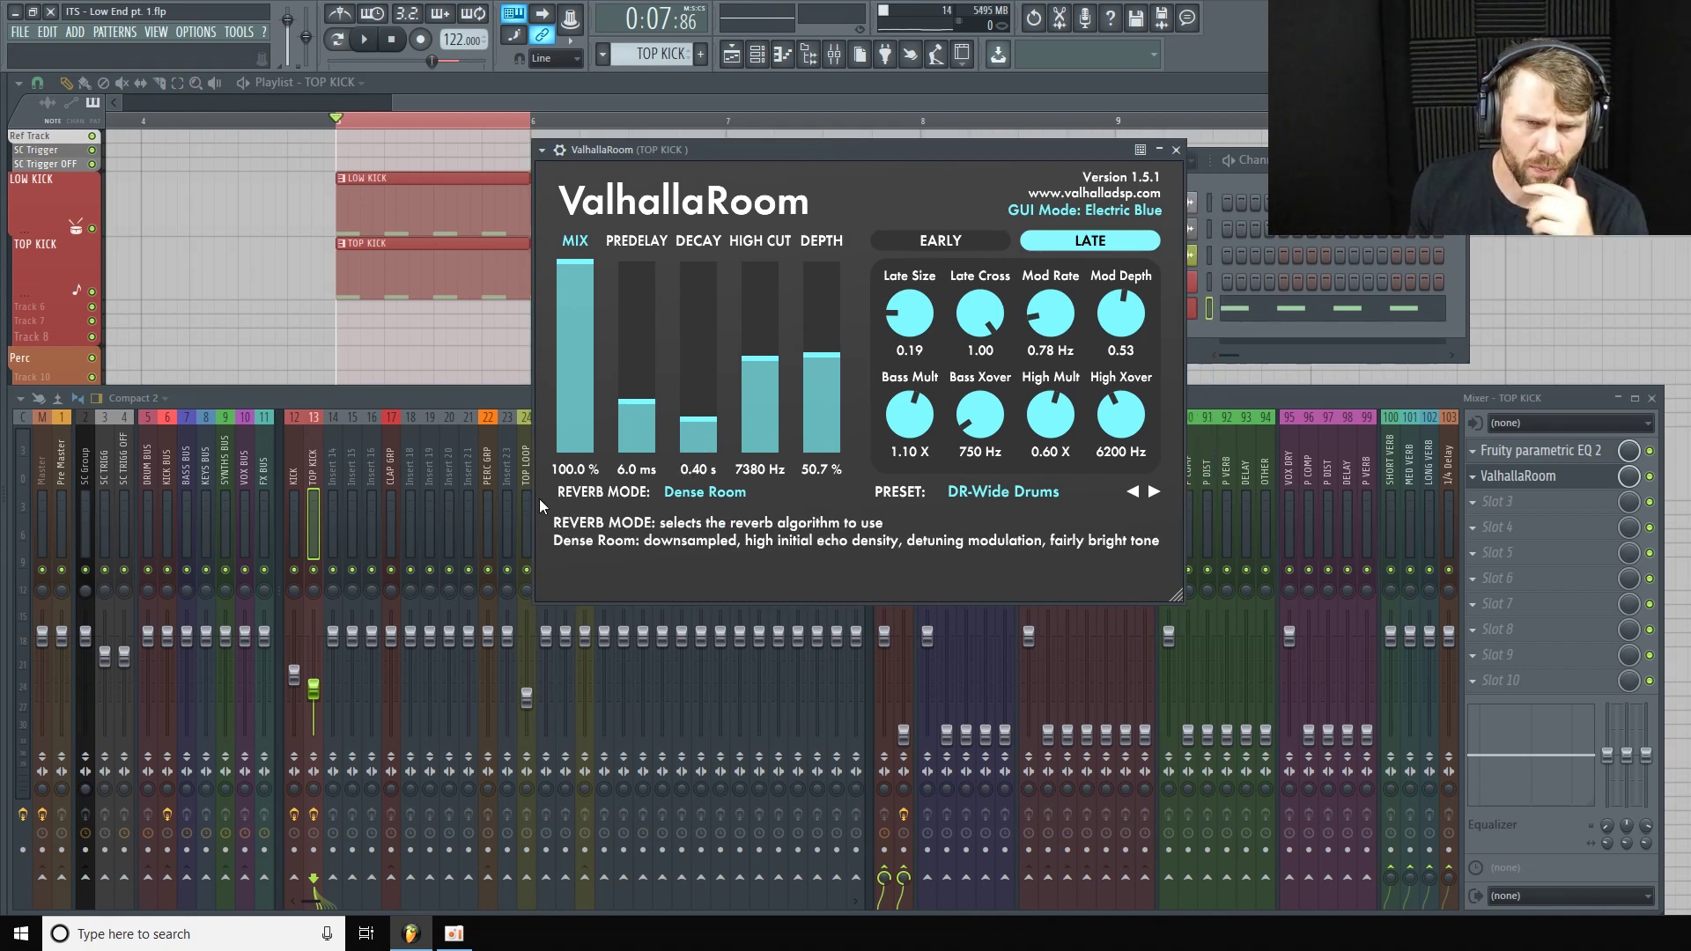
# Set the ValhallaRoom predelay to 0.0 ms and lower its mix to 4.6 %.
pyautogui.moveTo(635, 405); pyautogui.dragTo(637, 458)
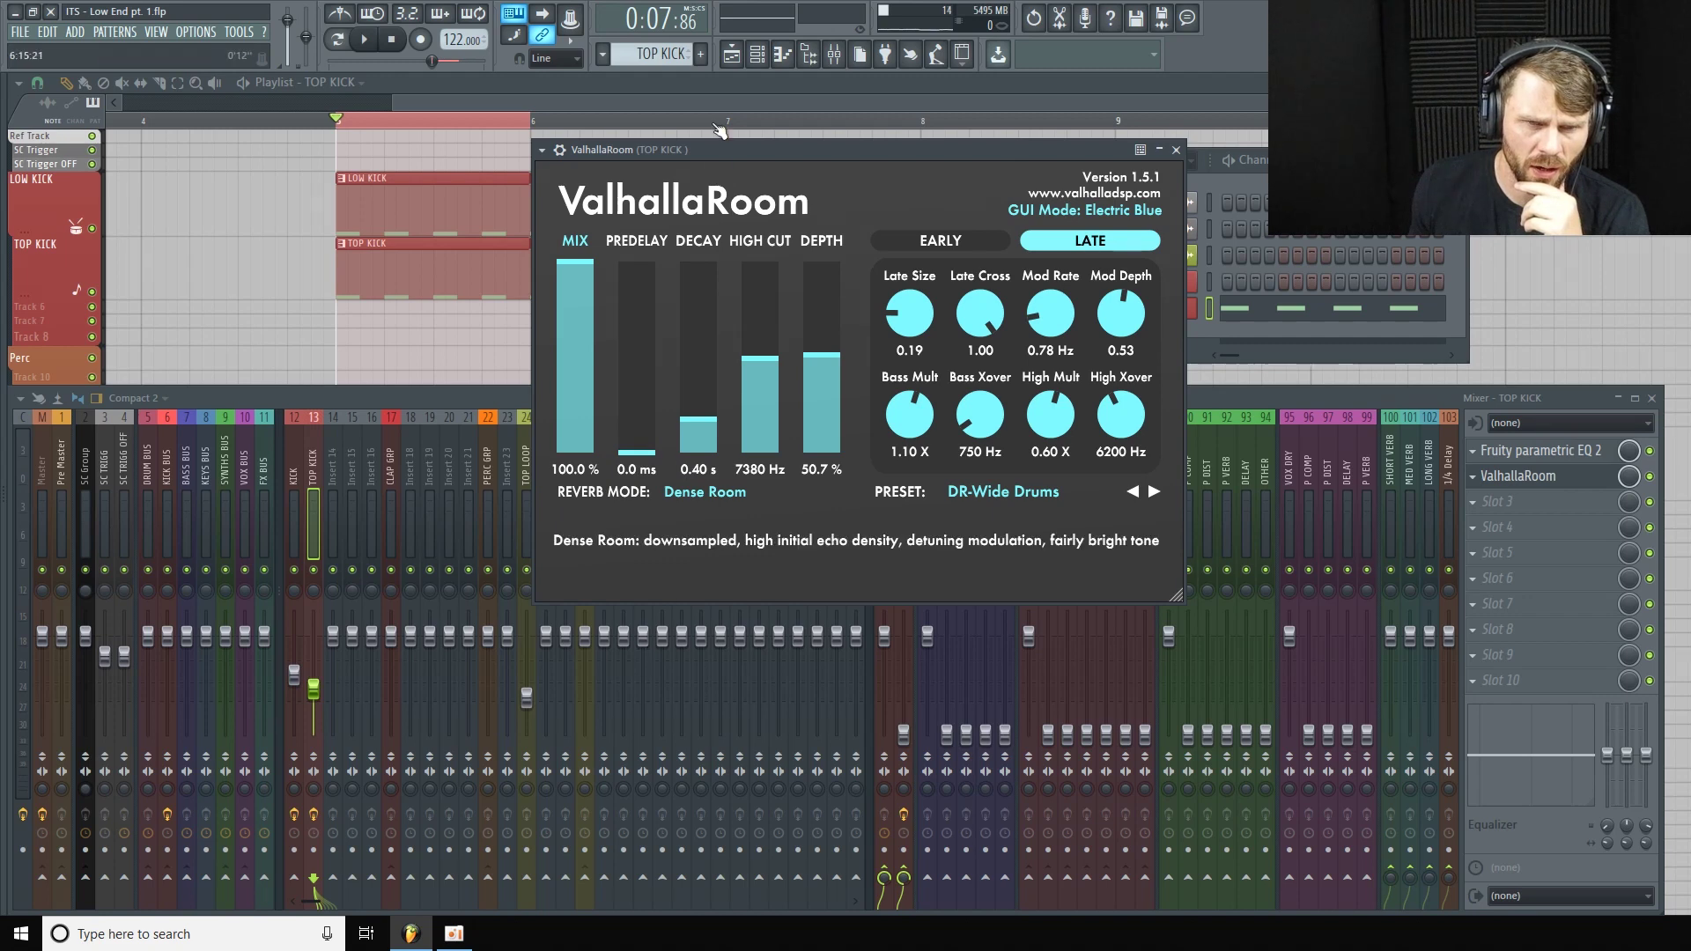
pyautogui.moveTo(743, 153); pyautogui.dragTo(743, 128)
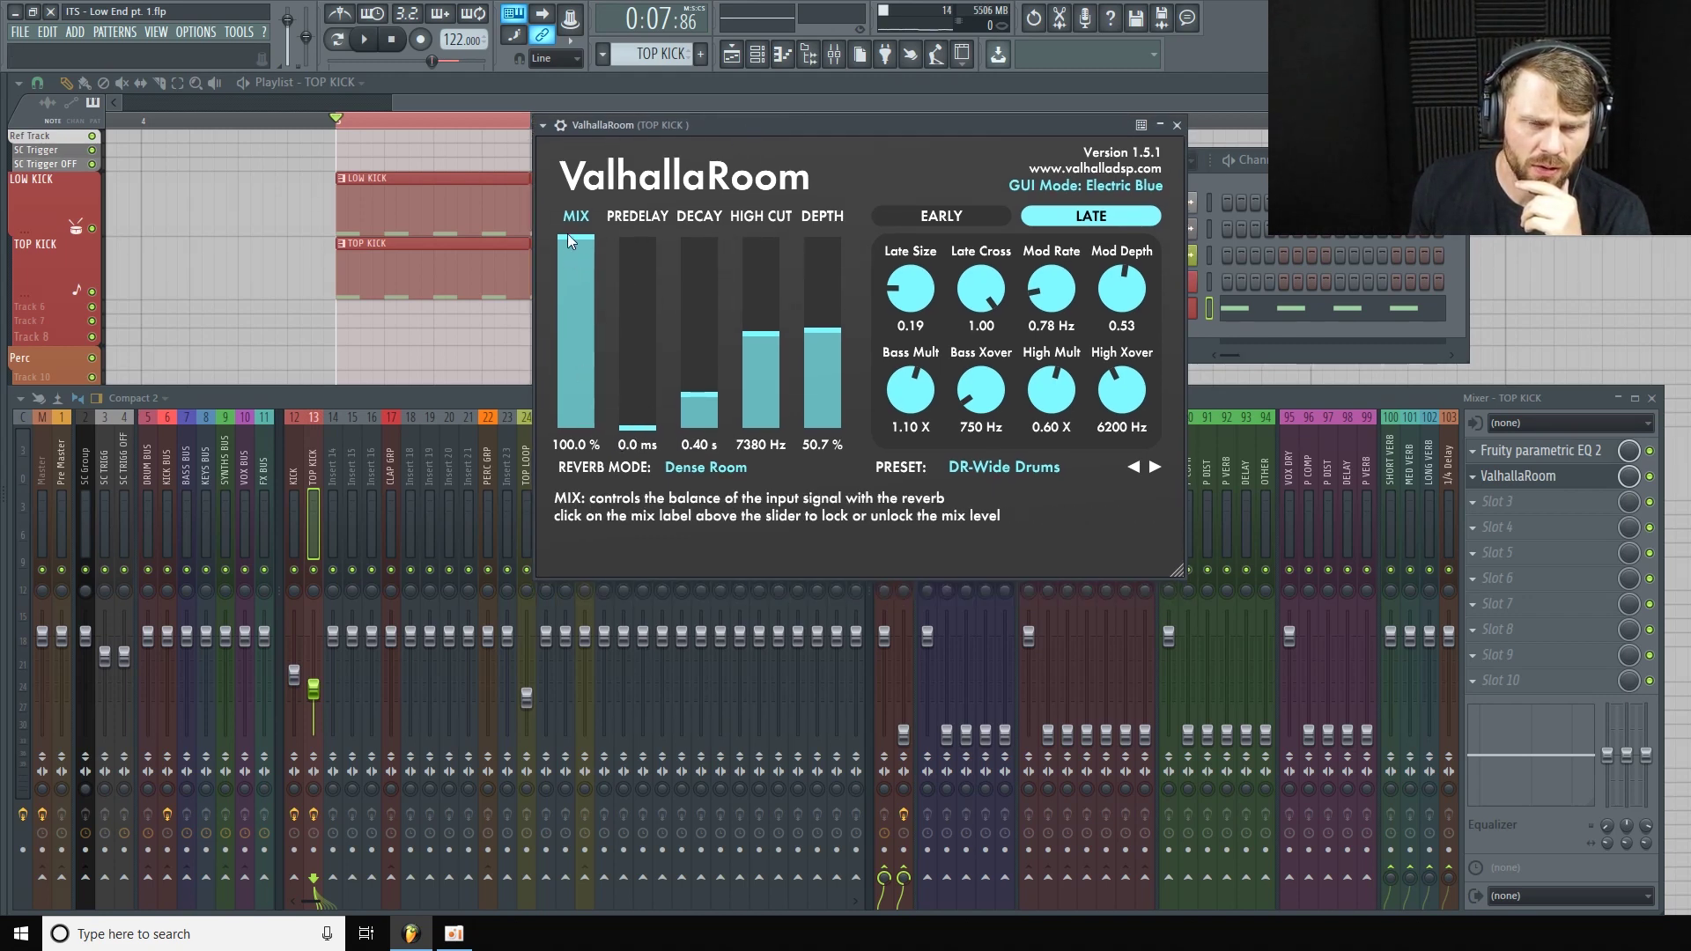
pyautogui.moveTo(569, 238); pyautogui.dragTo(574, 335)
pyautogui.moveTo(578, 396); pyautogui.dragTo(577, 402)
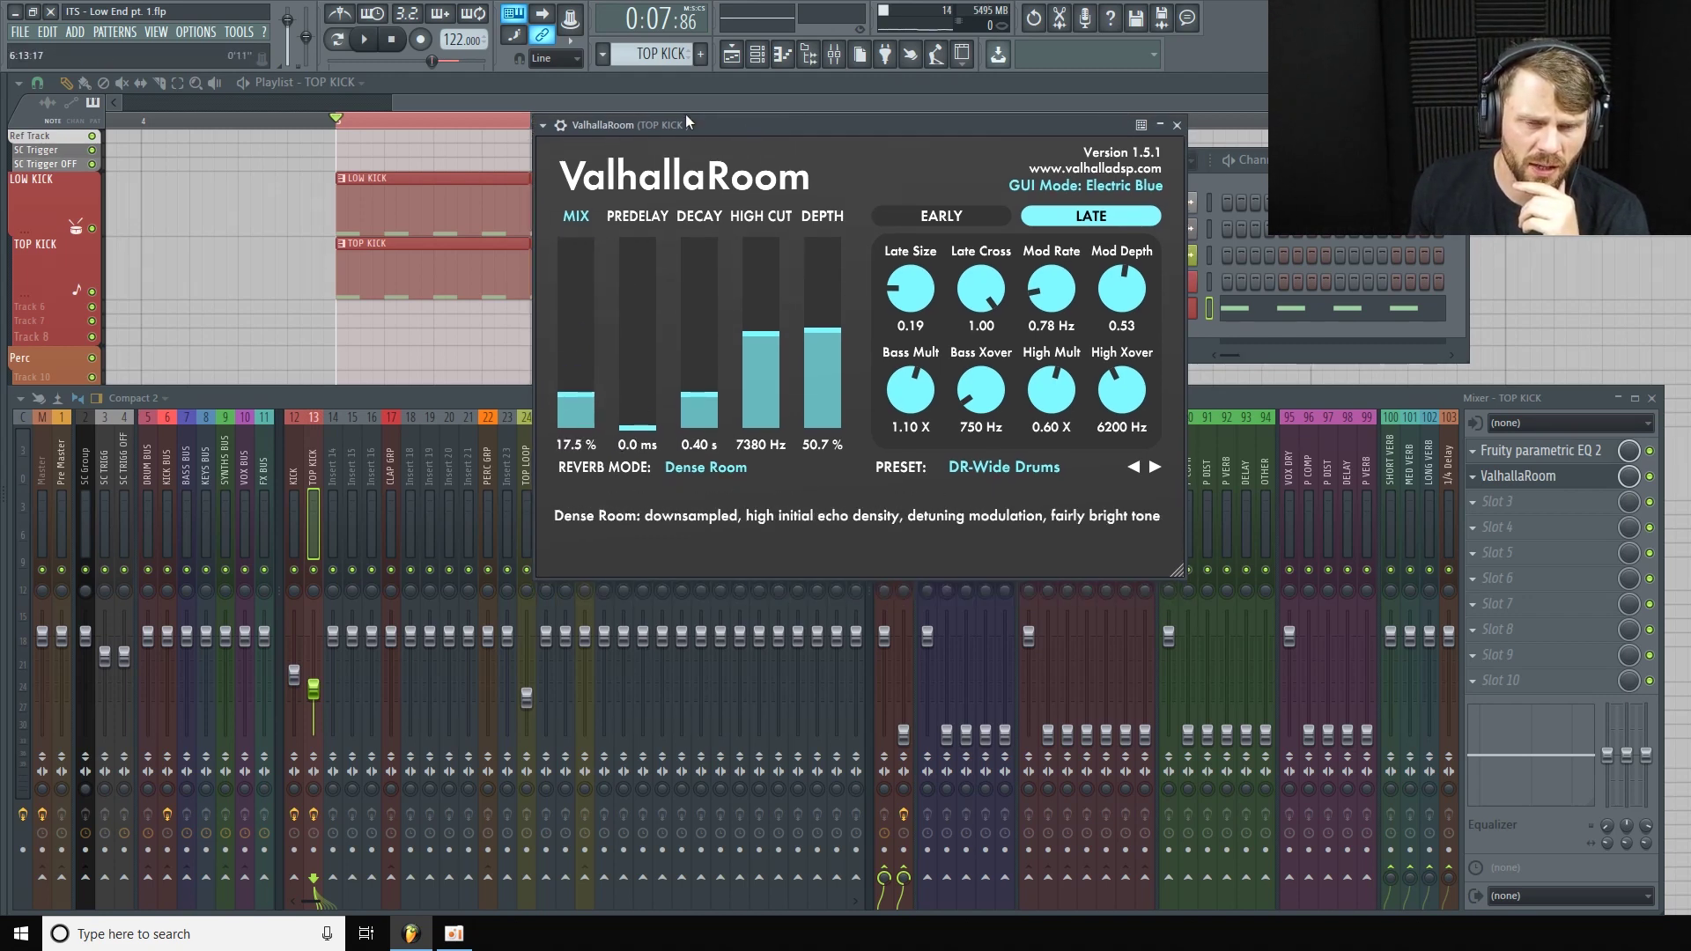
pyautogui.moveTo(735, 136); pyautogui.dragTo(864, 145)
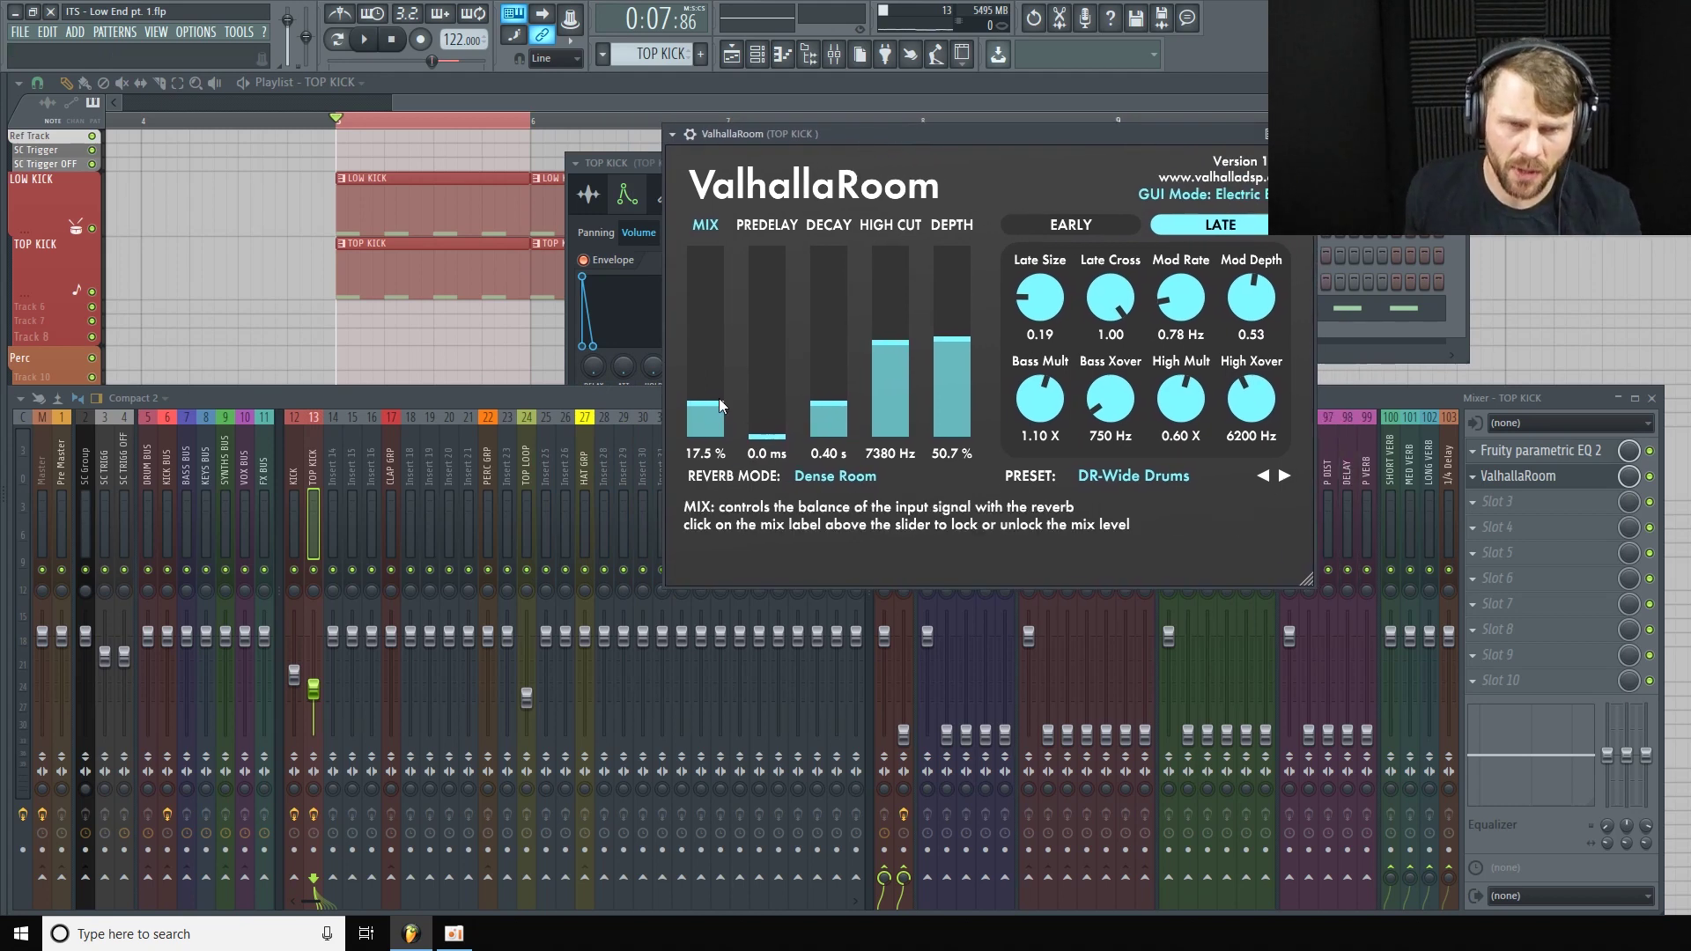
pyautogui.moveTo(704, 424); pyautogui.dragTo(704, 429)
# Play the loop with TOP LOOP muted, reduce the reverb mix further and check it against the bypassed ValhallaRoom.
pyautogui.press('space')
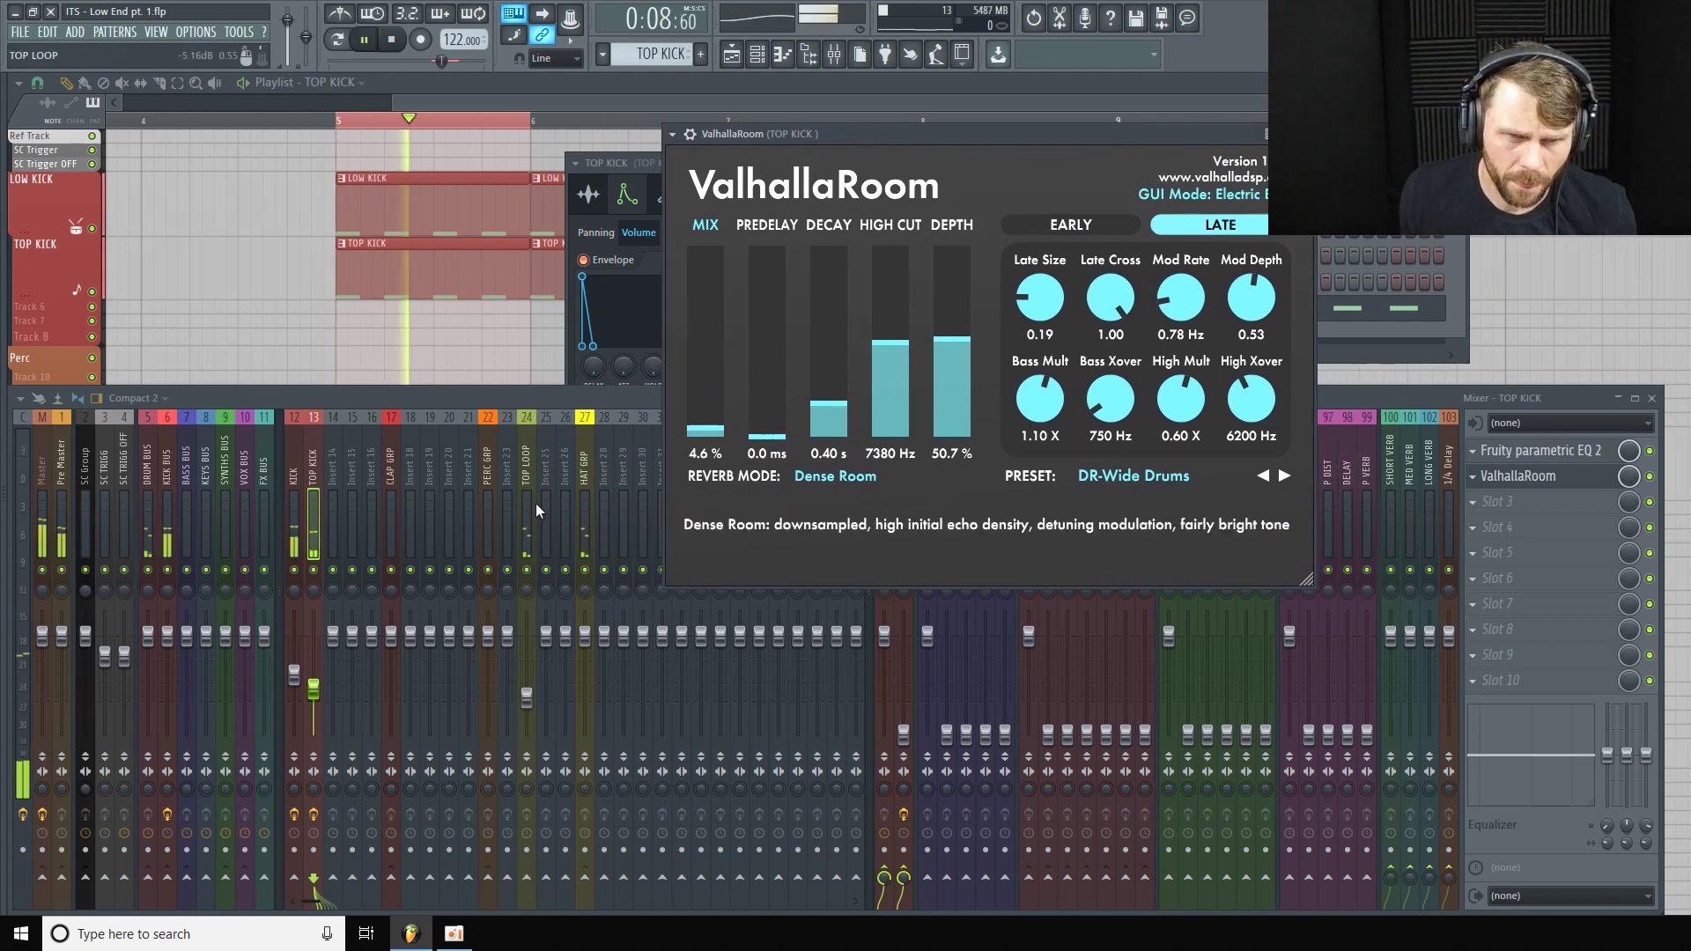
pyautogui.click(527, 570)
pyautogui.click(912, 132)
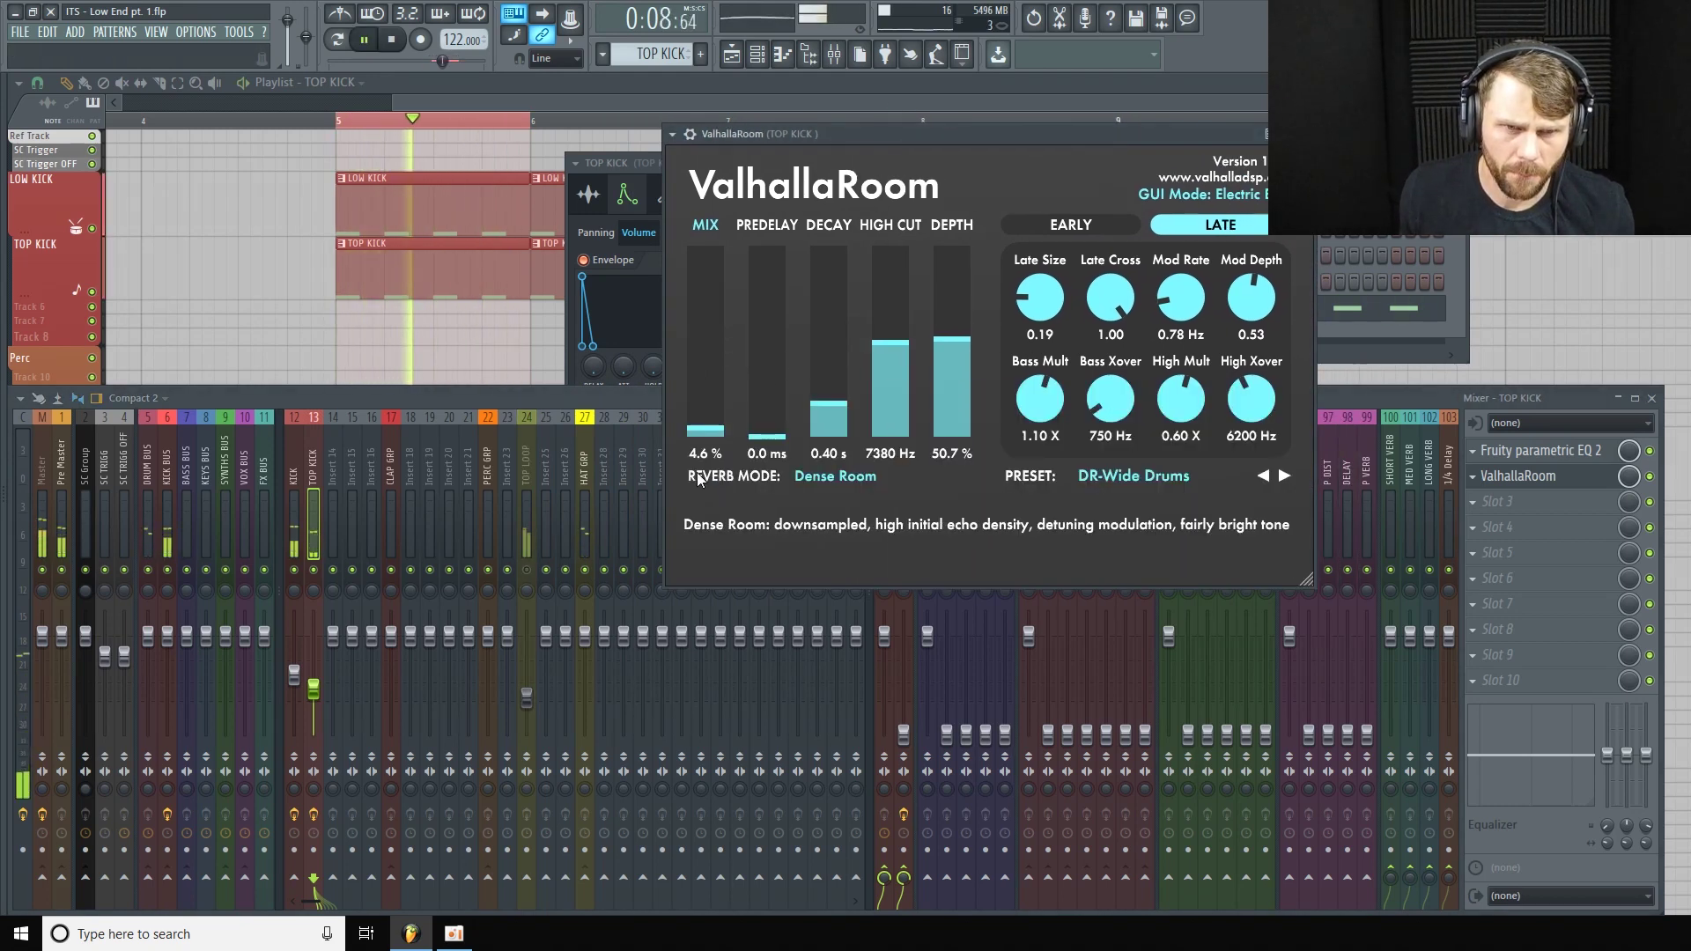
pyautogui.moveTo(710, 430)
pyautogui.mouseDown()
pyautogui.moveTo(721, 367)
pyautogui.moveTo(721, 441)
pyautogui.mouseUp()
pyautogui.click(1650, 477)
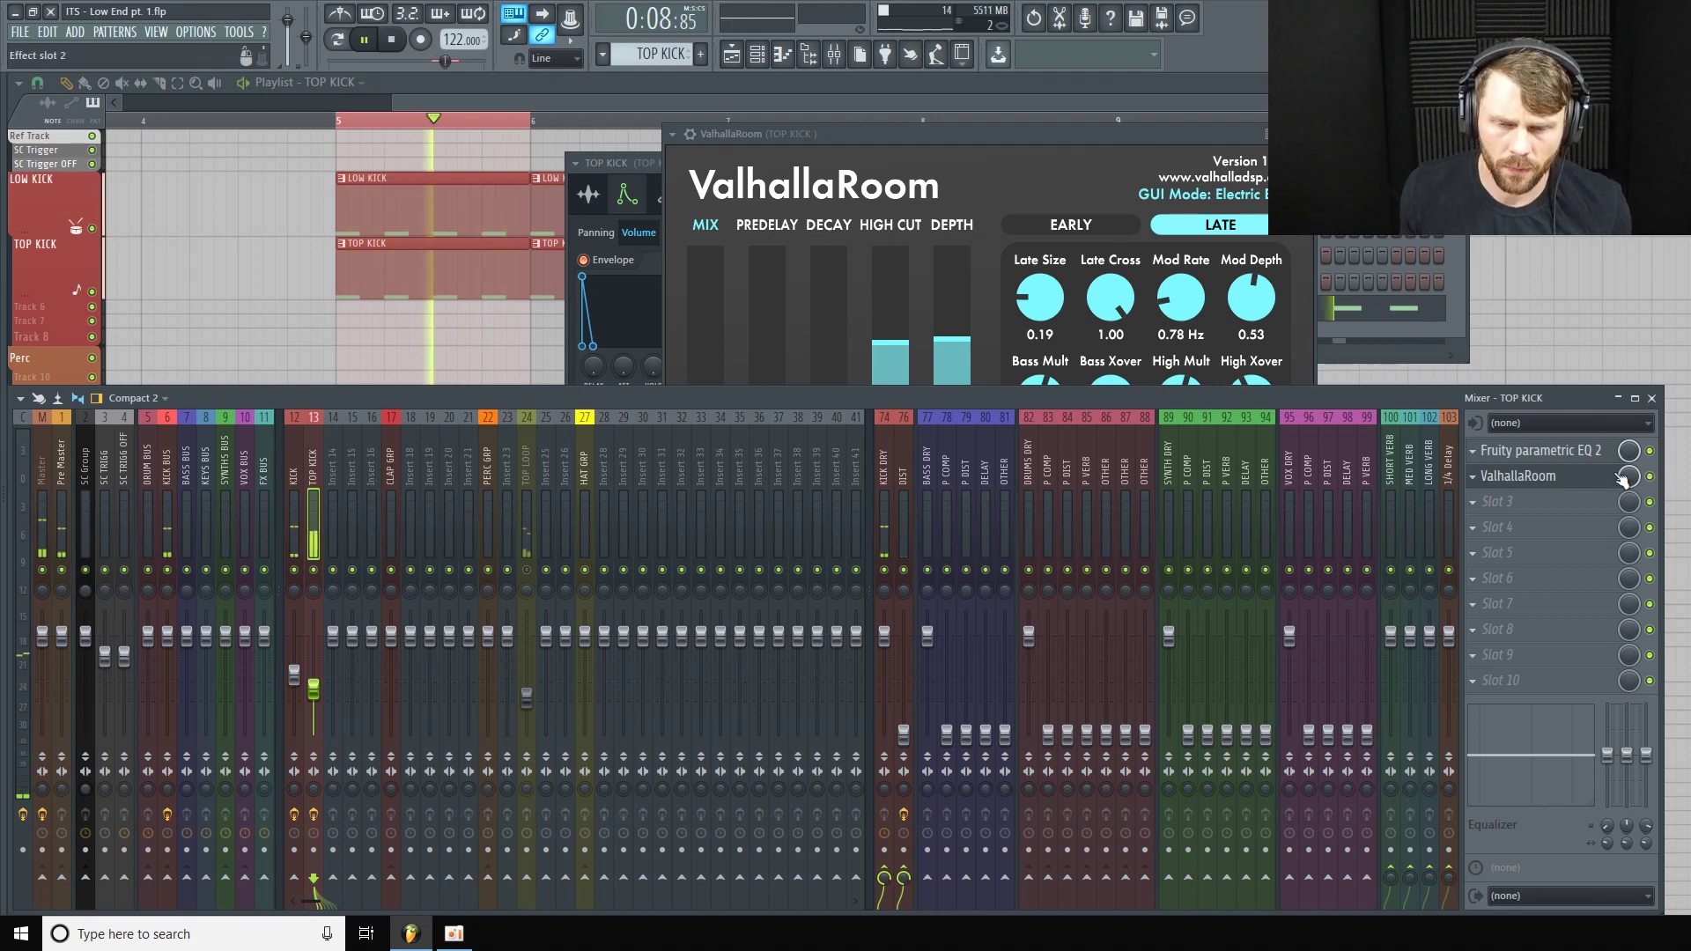
# Set the ValhallaRoom mix to 0.9 % during playback and switch the reverb off for comparison.
pyautogui.click(977, 132)
pyautogui.moveTo(720, 436); pyautogui.dragTo(717, 432)
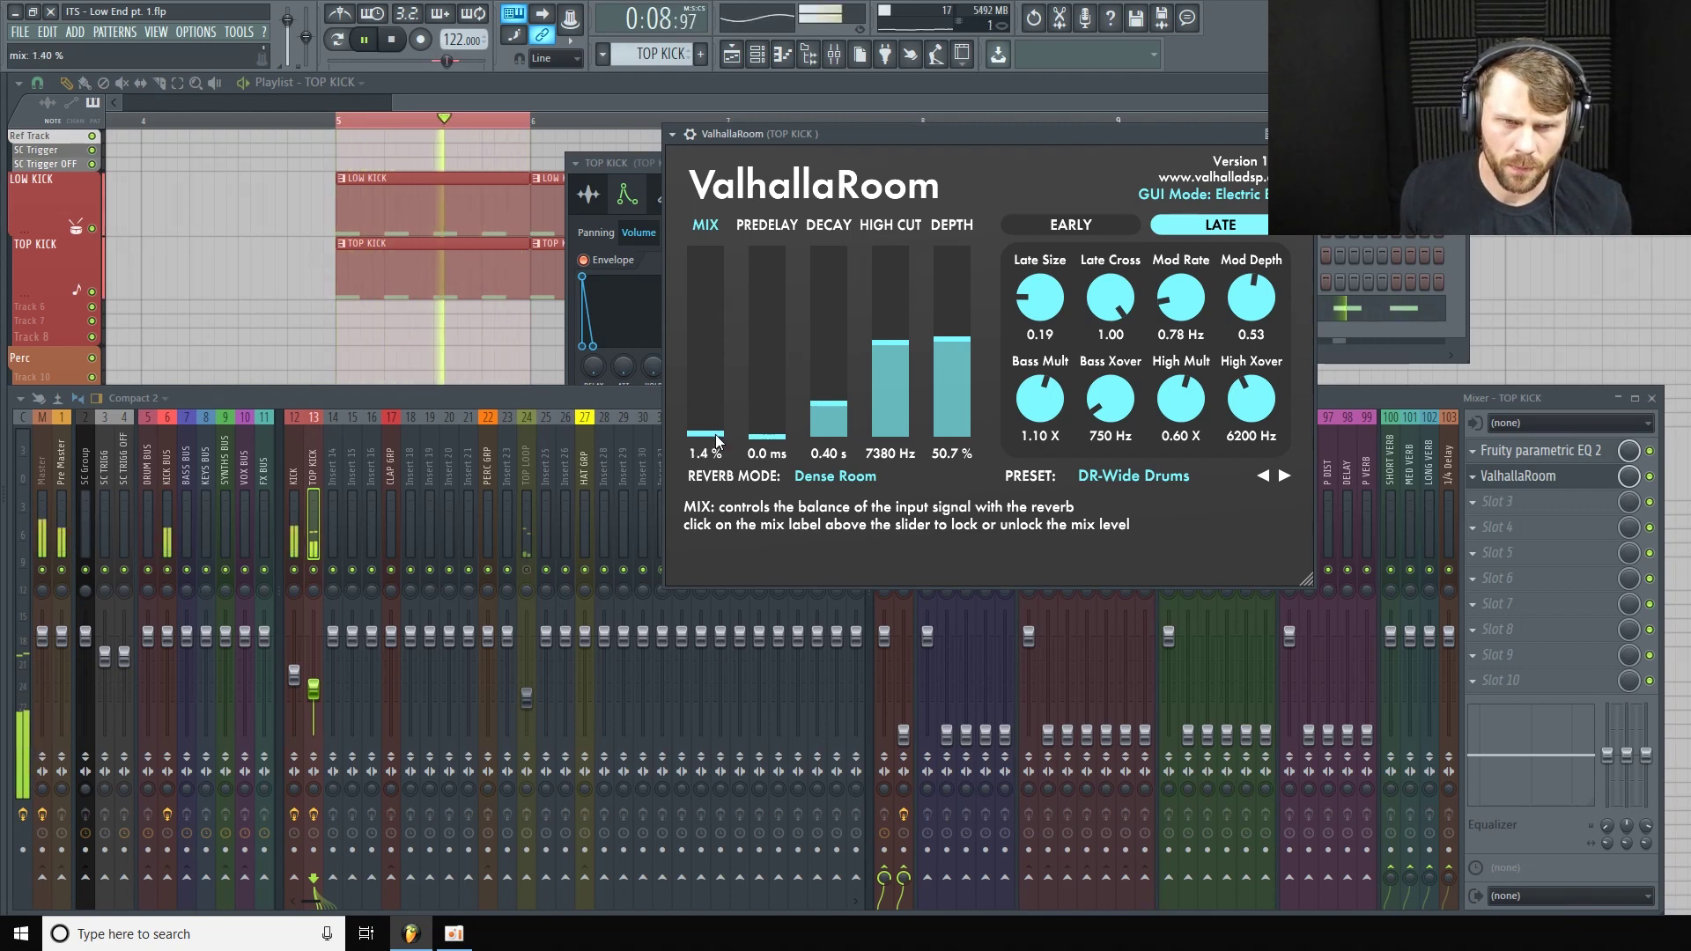
pyautogui.moveTo(717, 440); pyautogui.dragTo(717, 443)
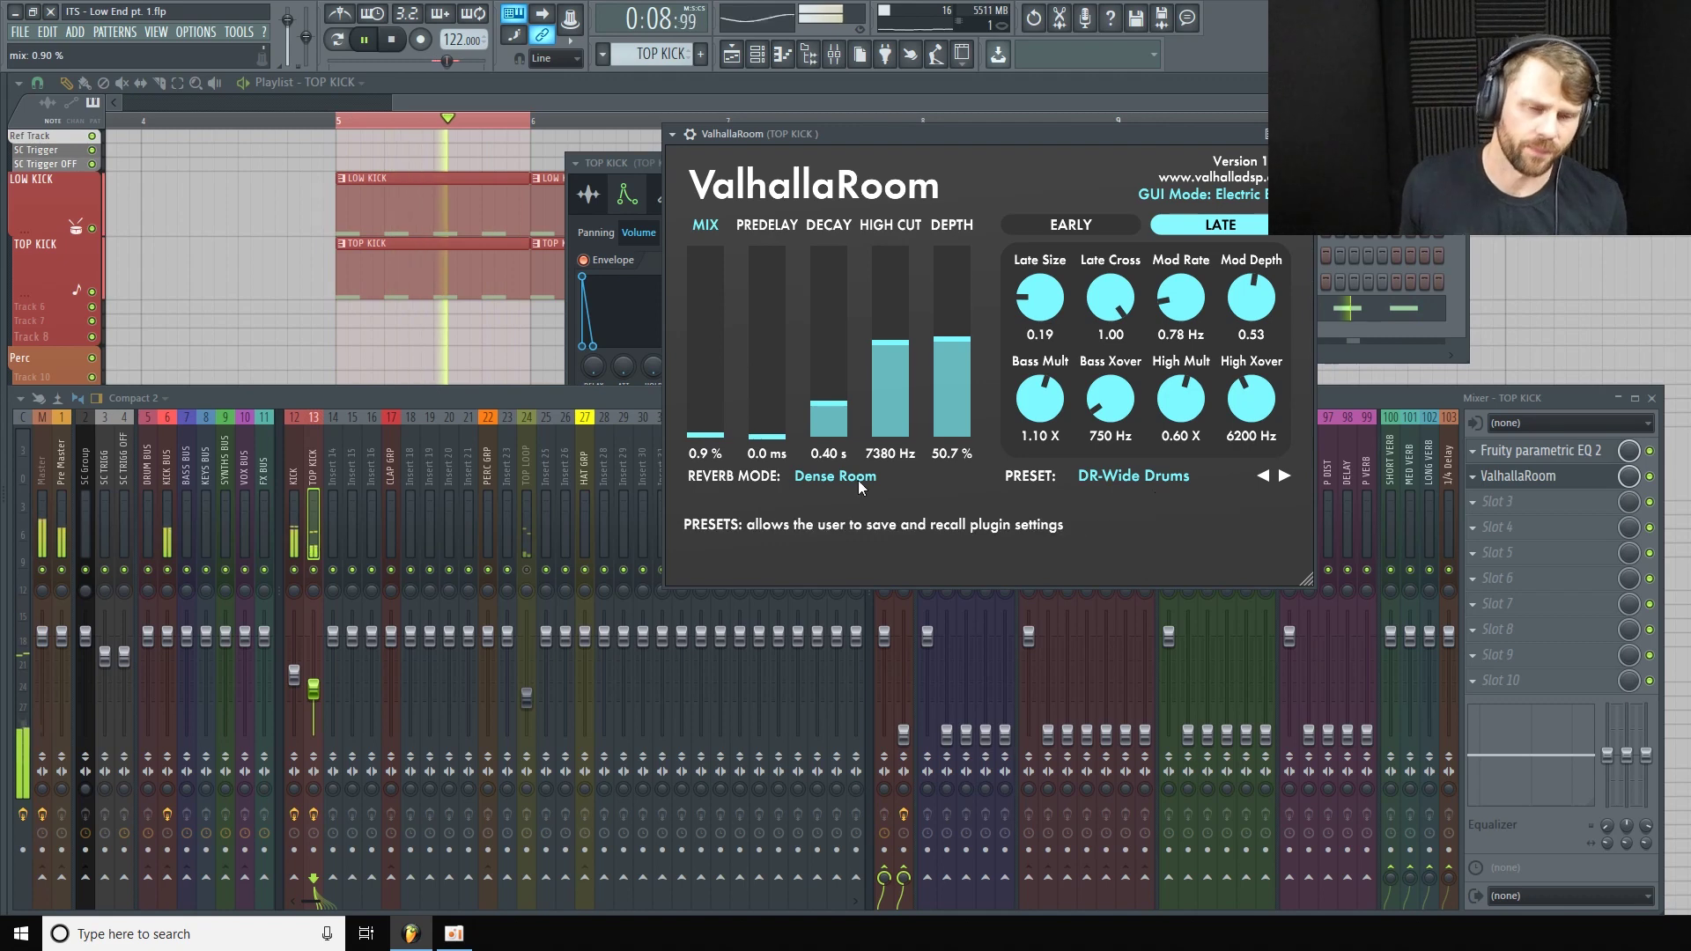
pyautogui.click(1650, 477)
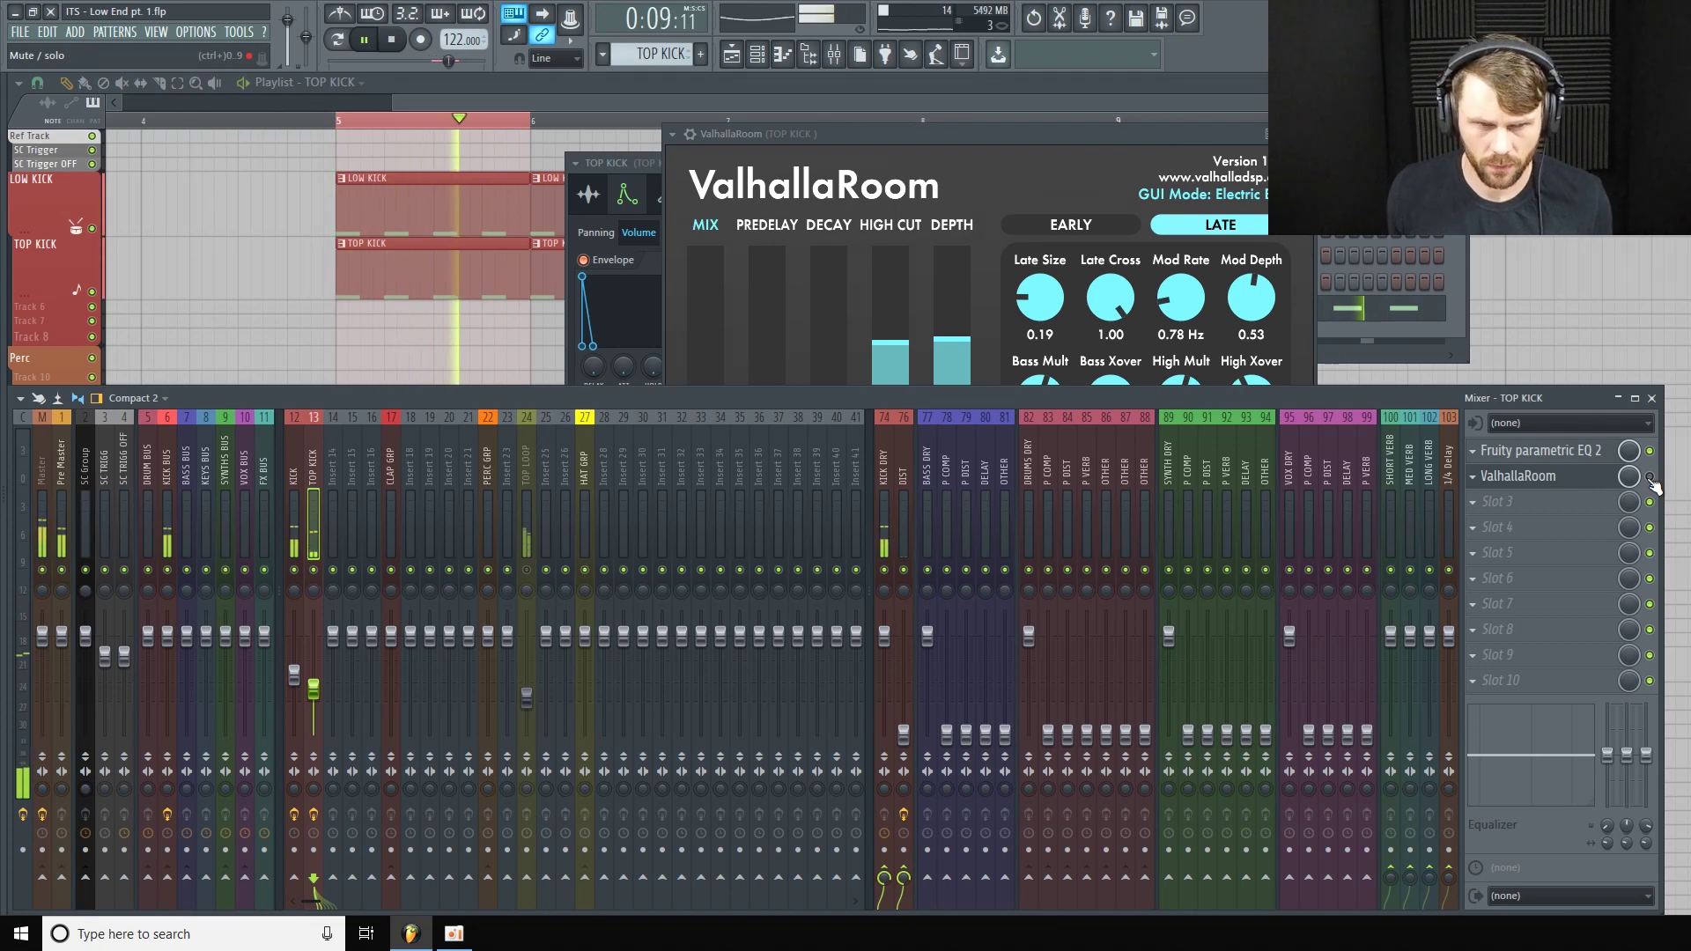
# Switch ValhallaRoom back on for TOP KICK, select the KICK BUS track and stop playback.
pyautogui.click(1651, 477)
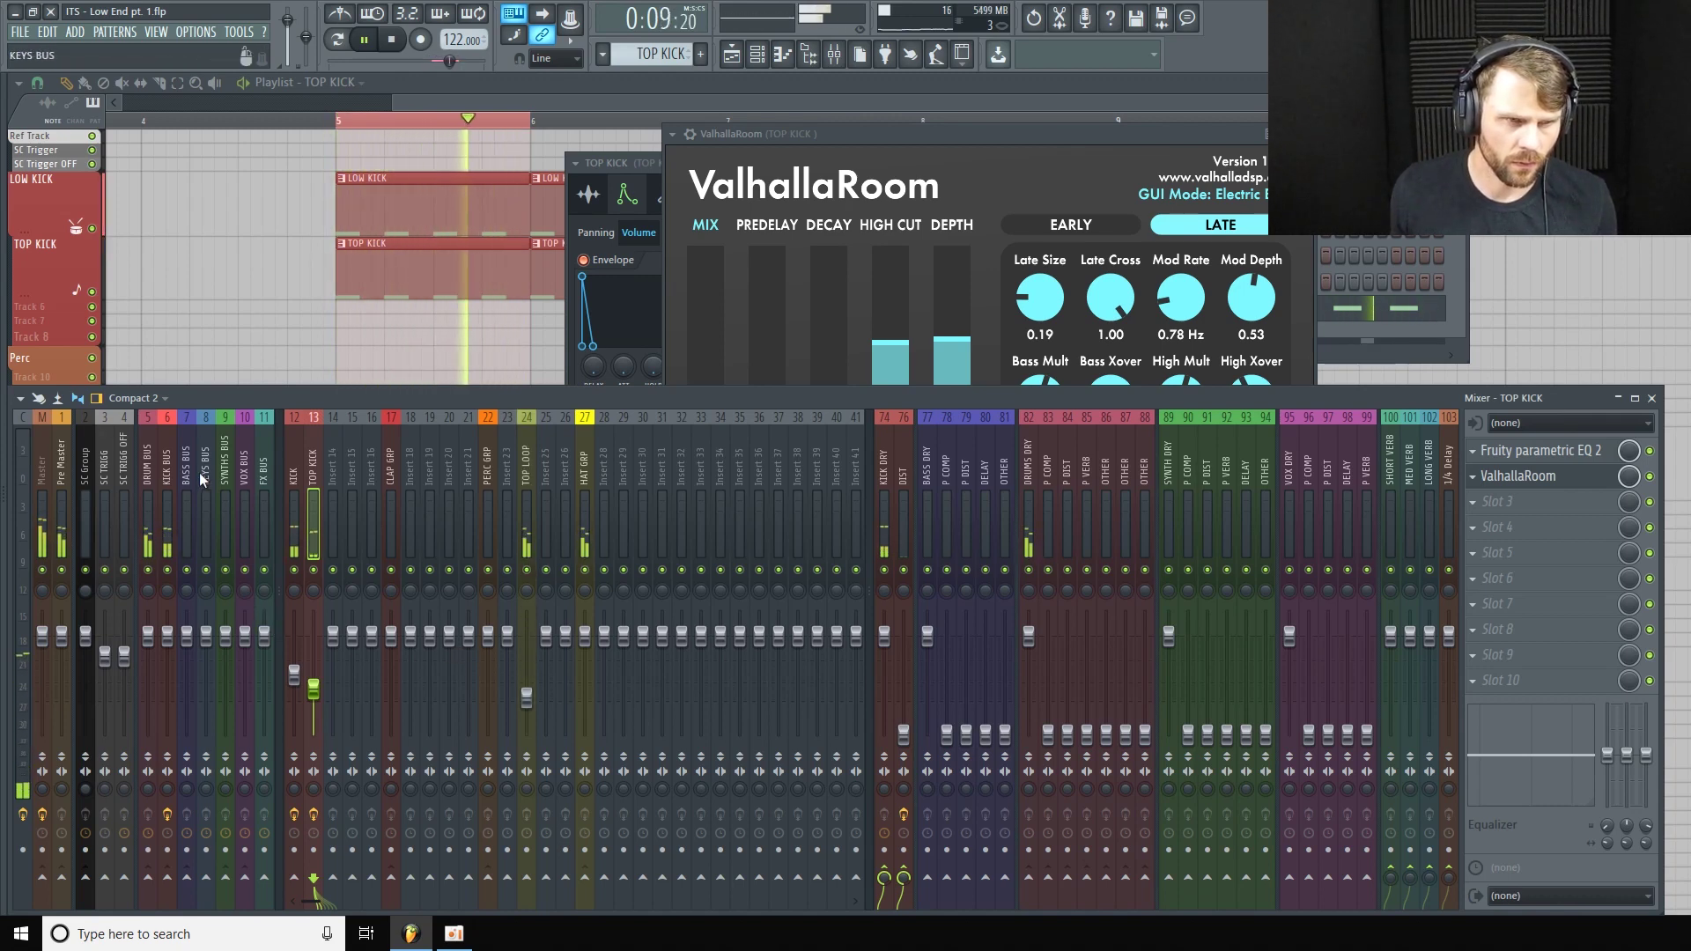
pyautogui.click(167, 464)
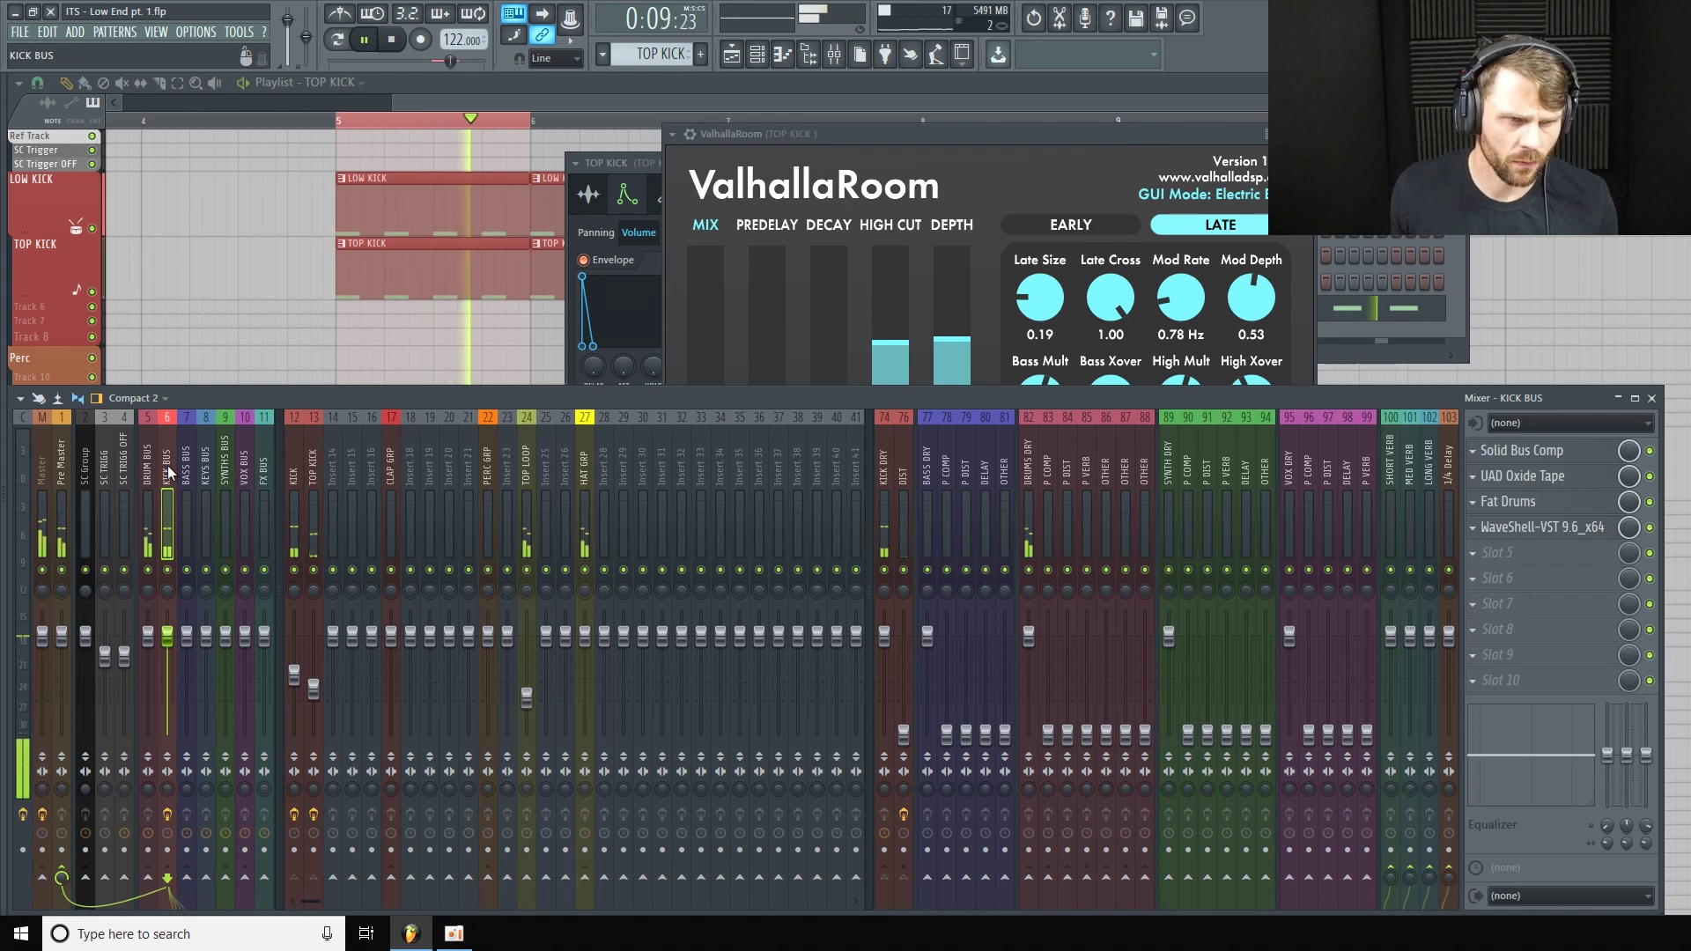
pyautogui.press('space')
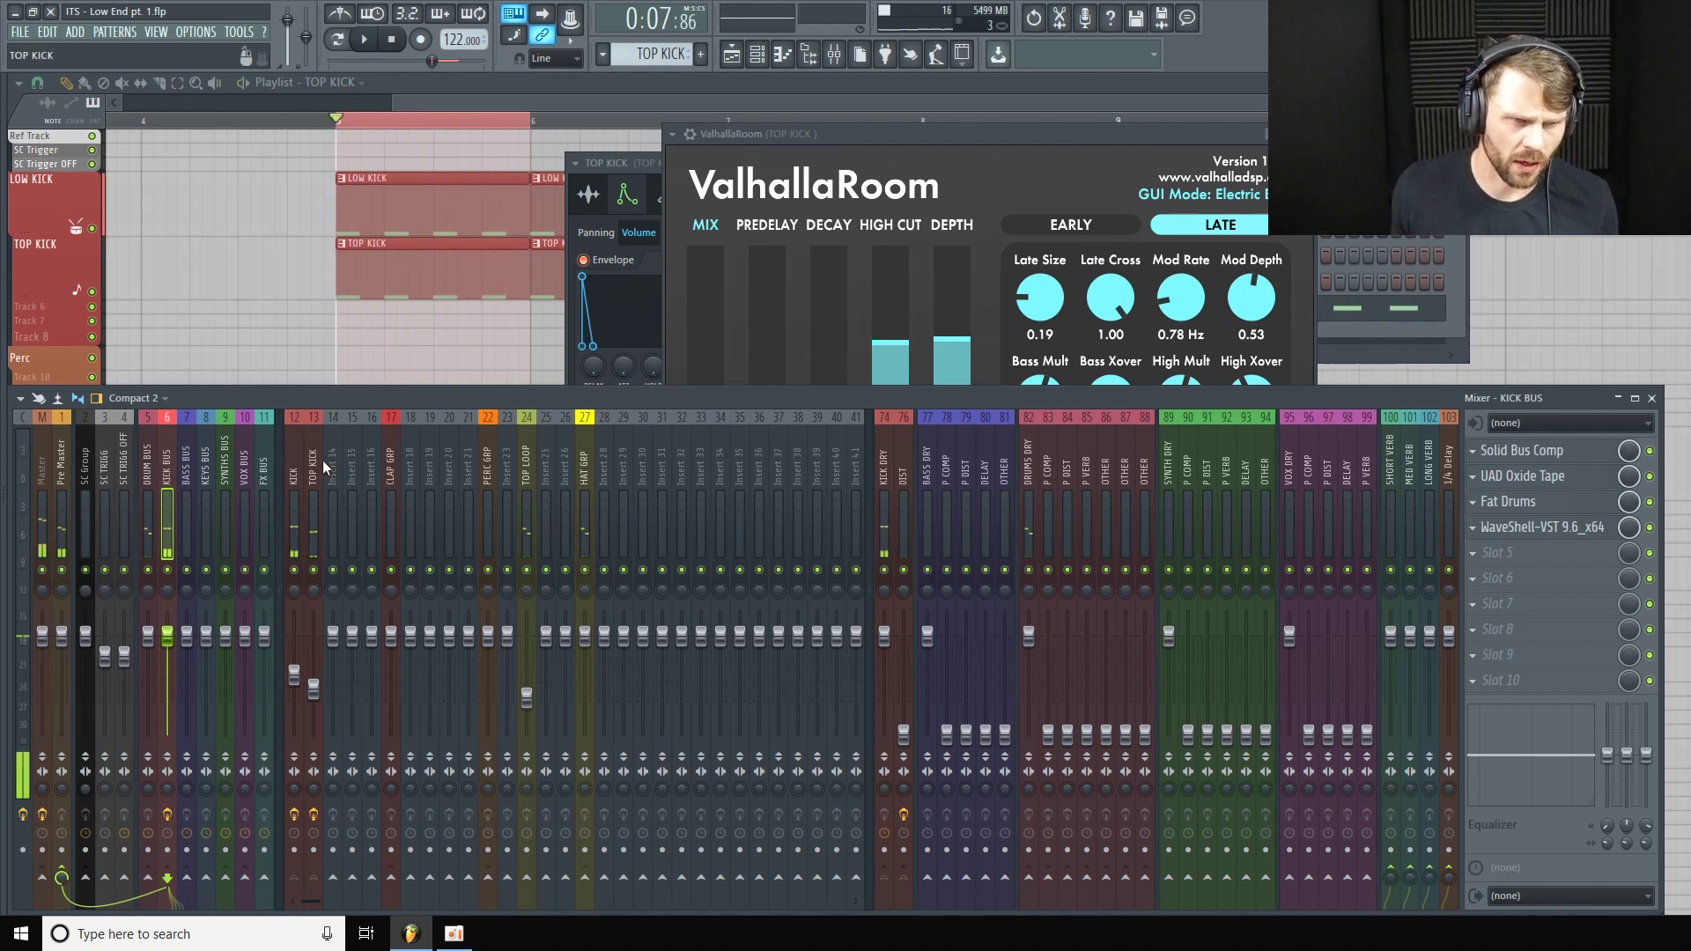
# Copy the volume value of the TOP KICK mixer fader.
pyautogui.click(317, 471)
pyautogui.rightClick(316, 696)
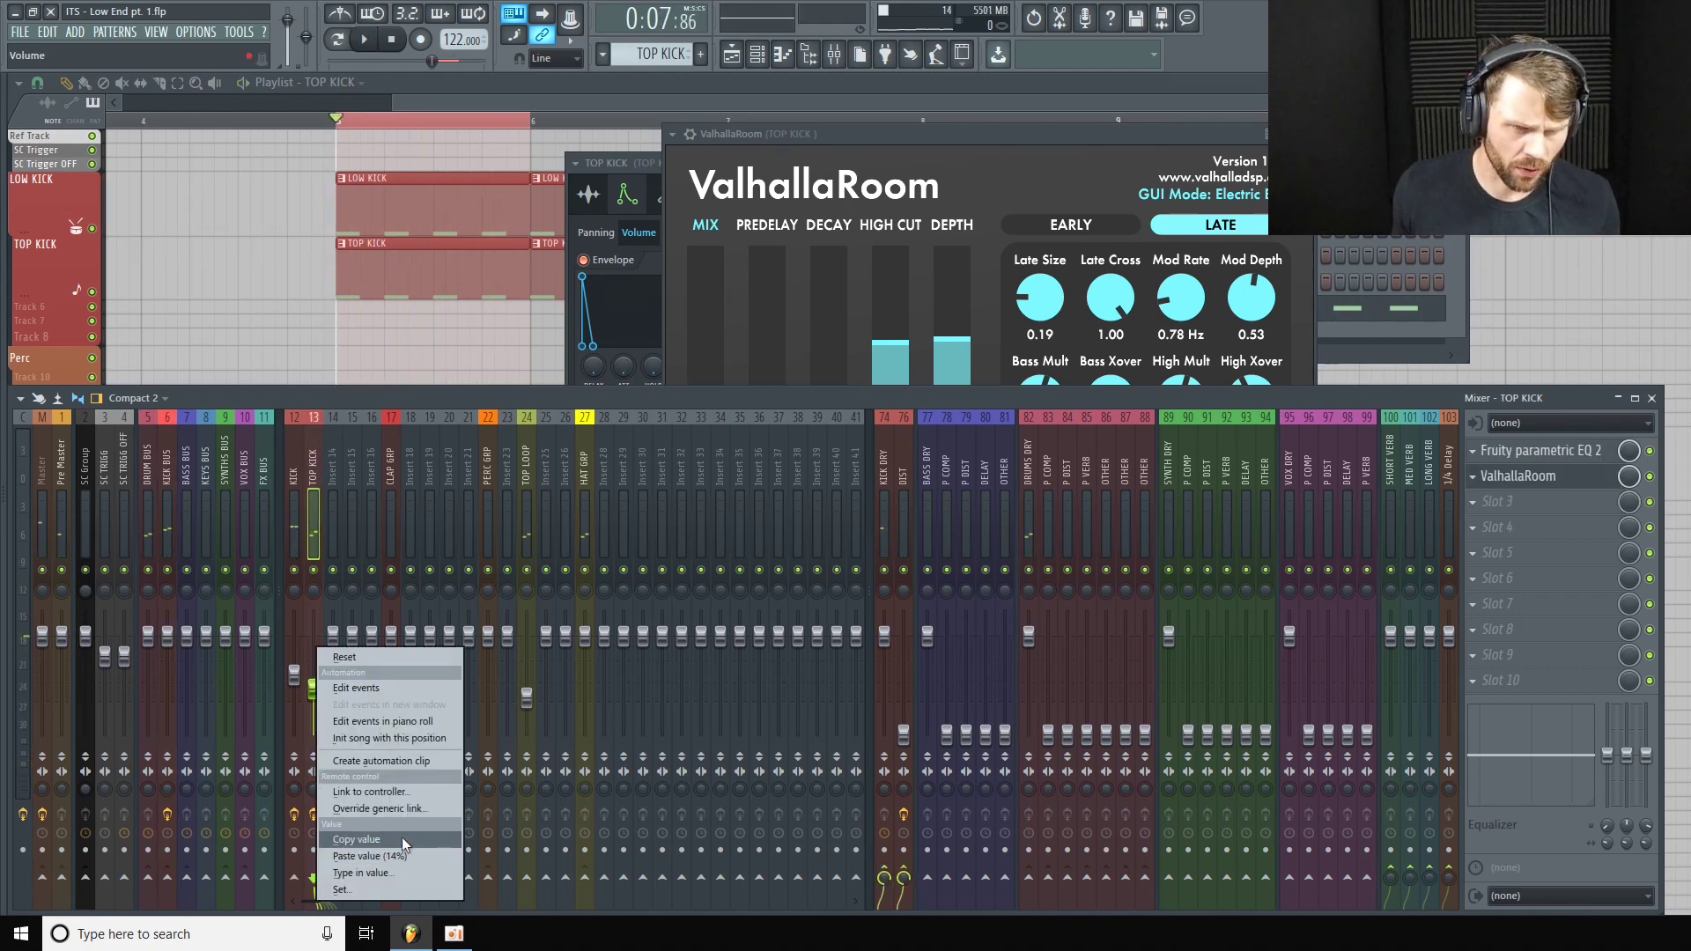
pyautogui.click(401, 838)
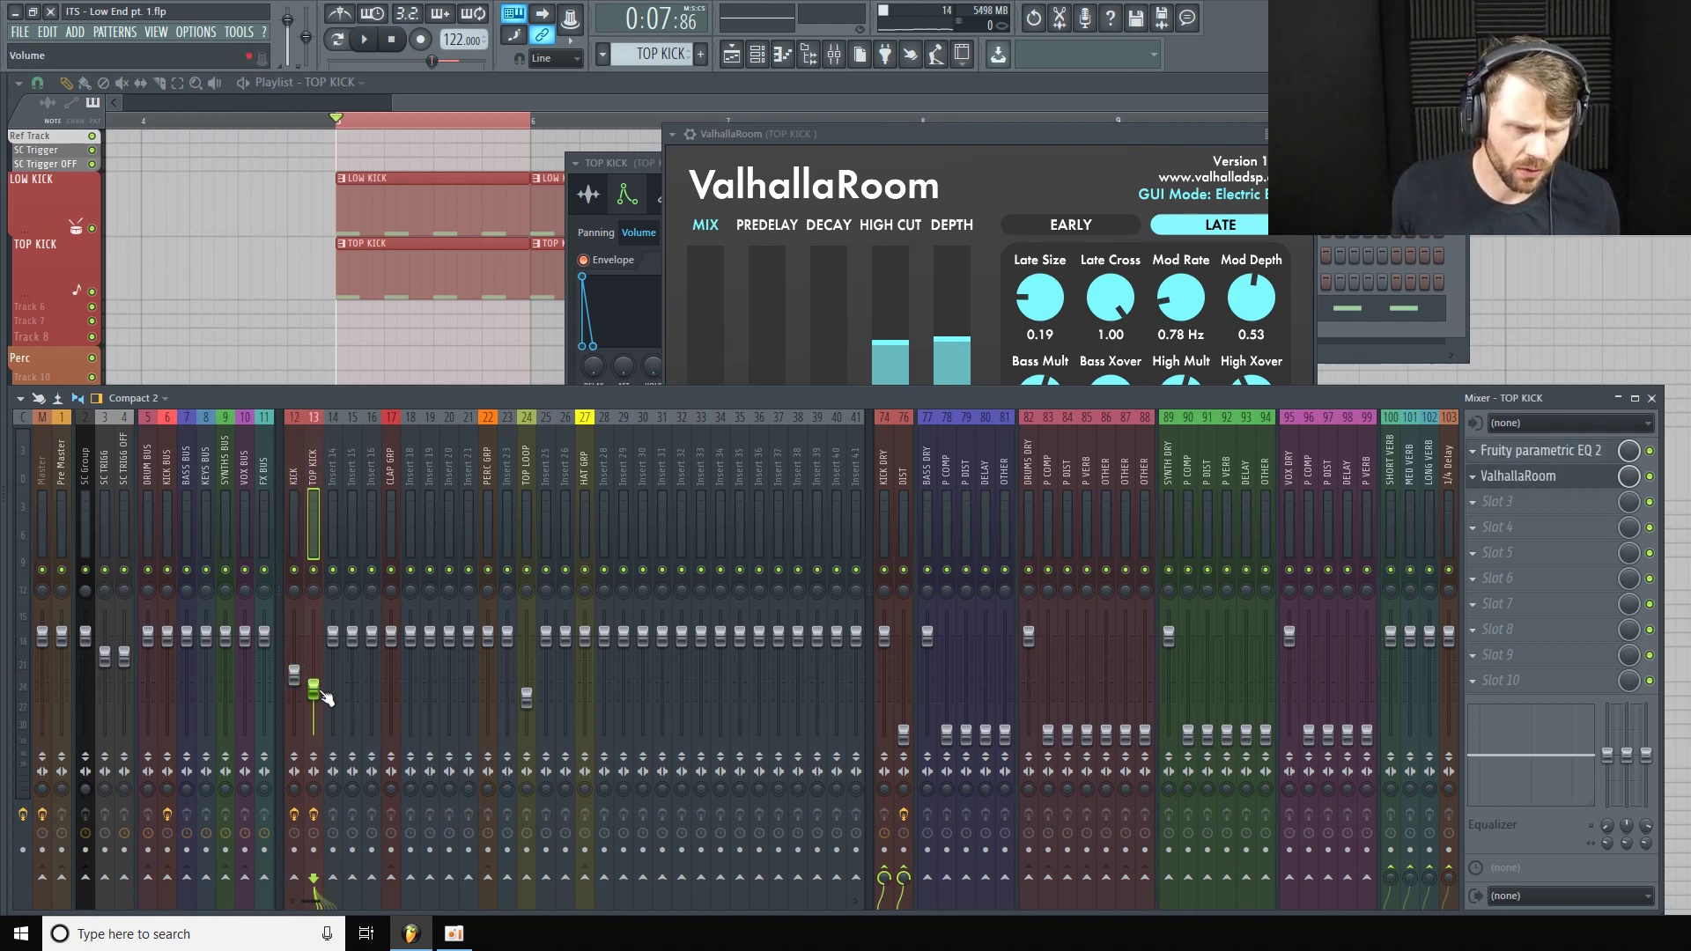
# Try TOP KICK levels of -11.9, -13.6 and -13.1 dB during playback and paste the copied volume back.
pyautogui.press('space')
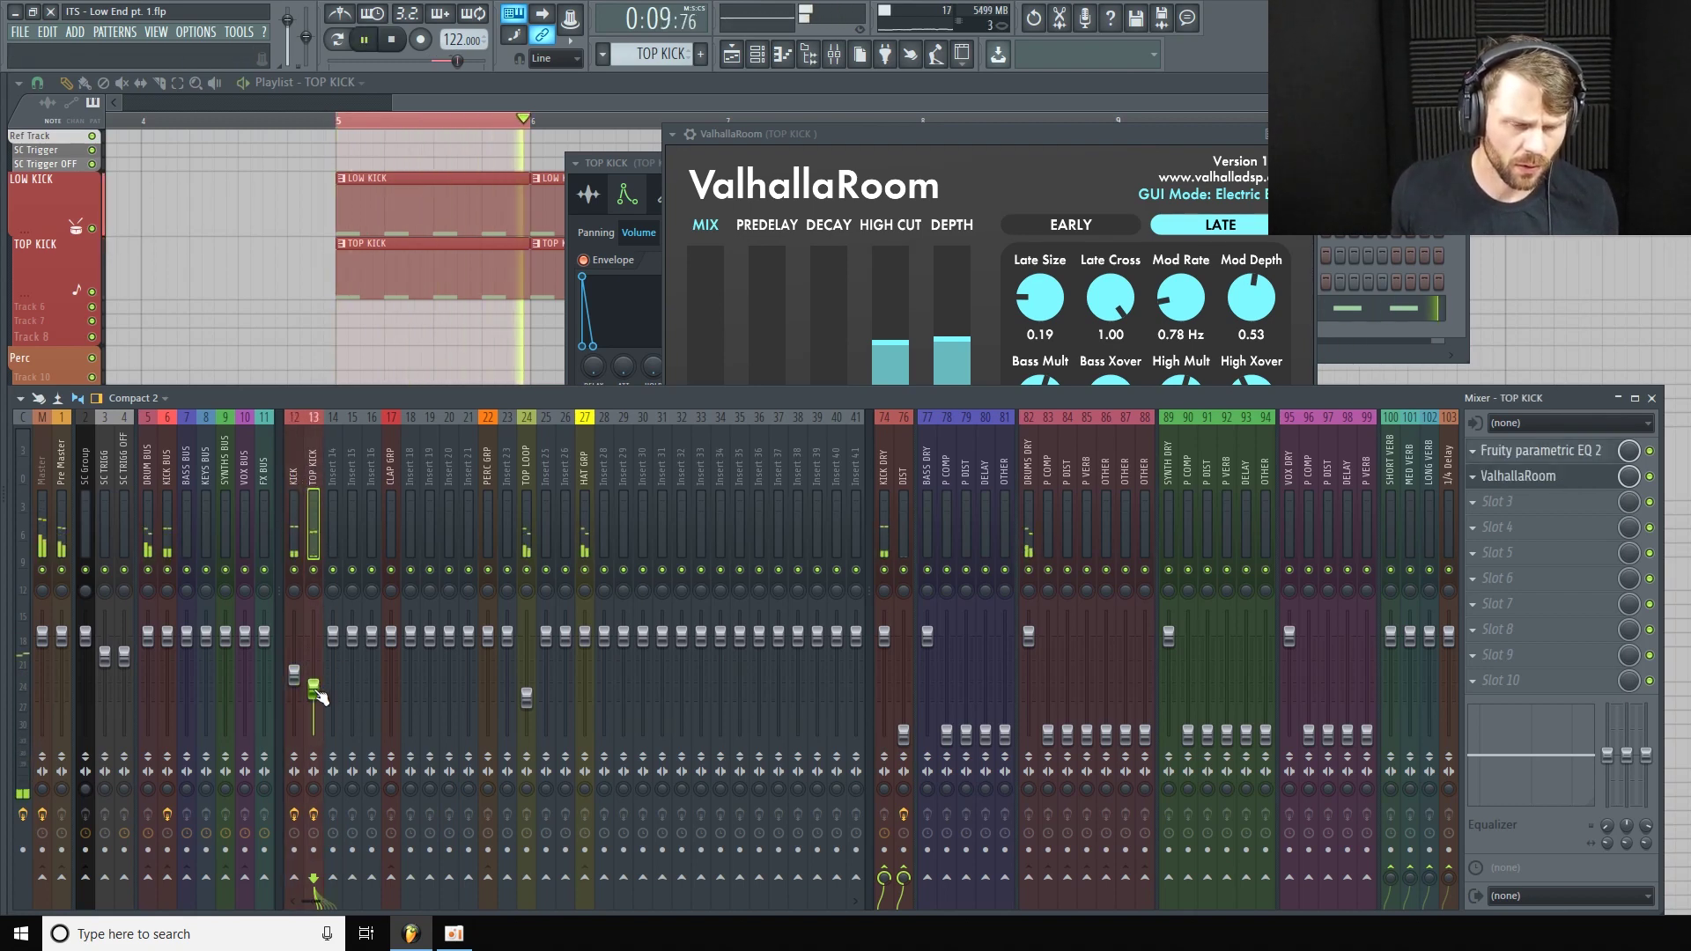
pyautogui.moveTo(315, 691)
pyautogui.mouseDown()
pyautogui.moveTo(315, 738)
pyautogui.moveTo(312, 647)
pyautogui.moveTo(313, 683)
pyautogui.mouseUp()
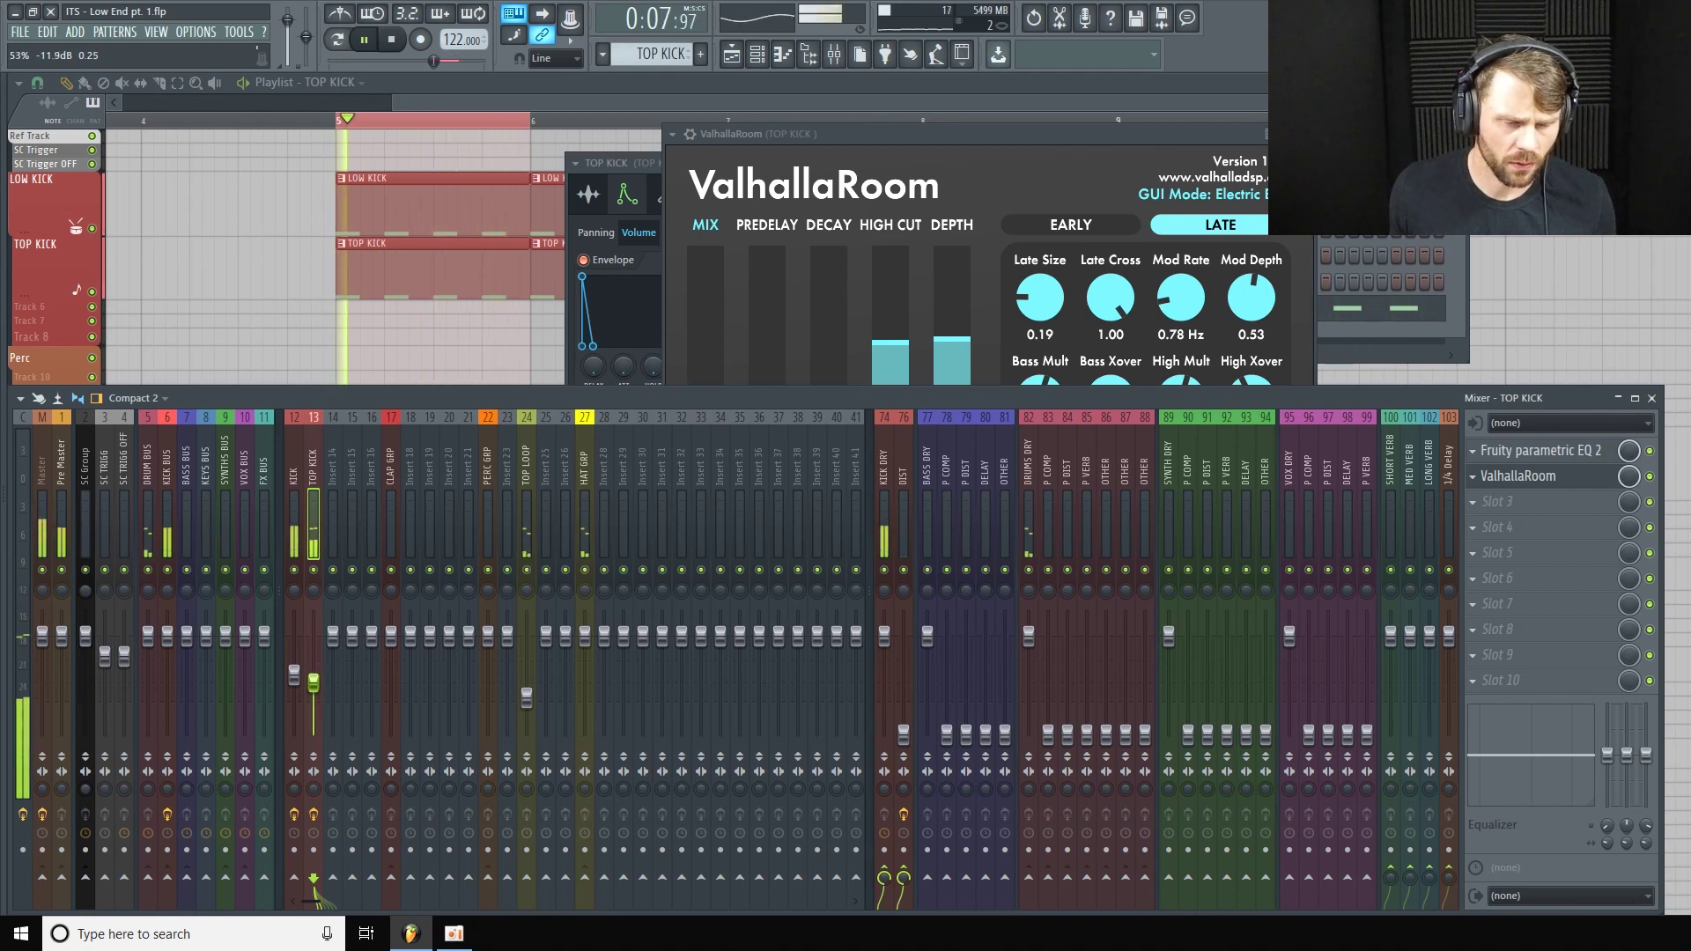
pyautogui.moveTo(312, 685); pyautogui.dragTo(313, 688)
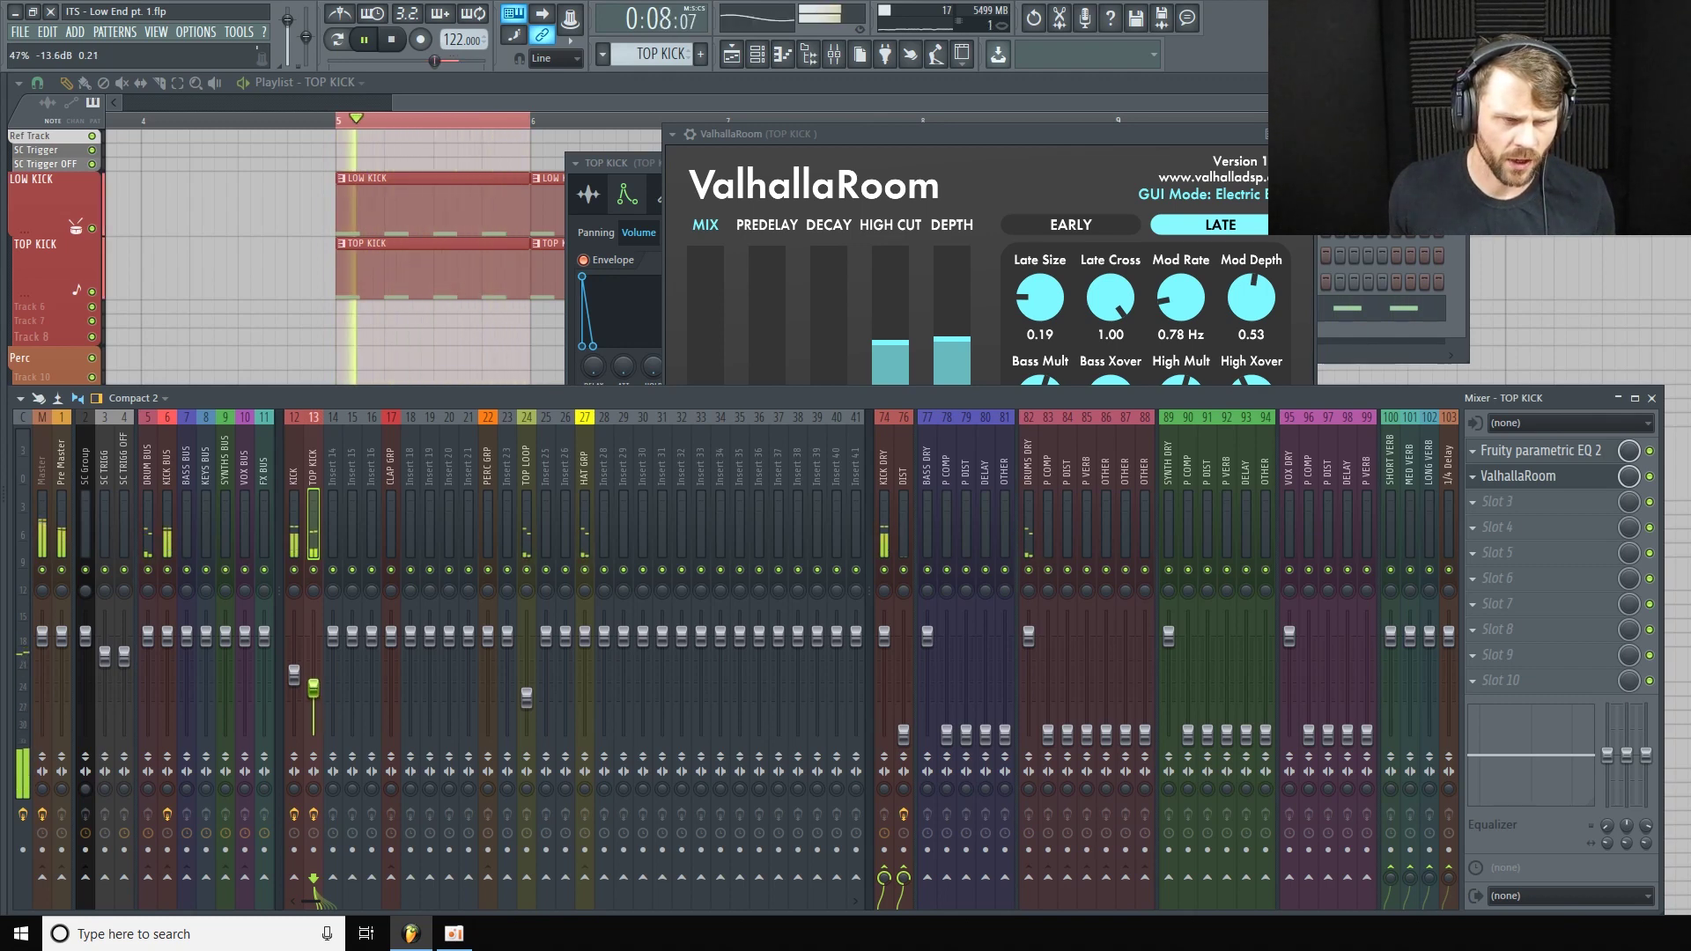
pyautogui.moveTo(313, 689); pyautogui.dragTo(315, 686)
pyautogui.rightClick(317, 689)
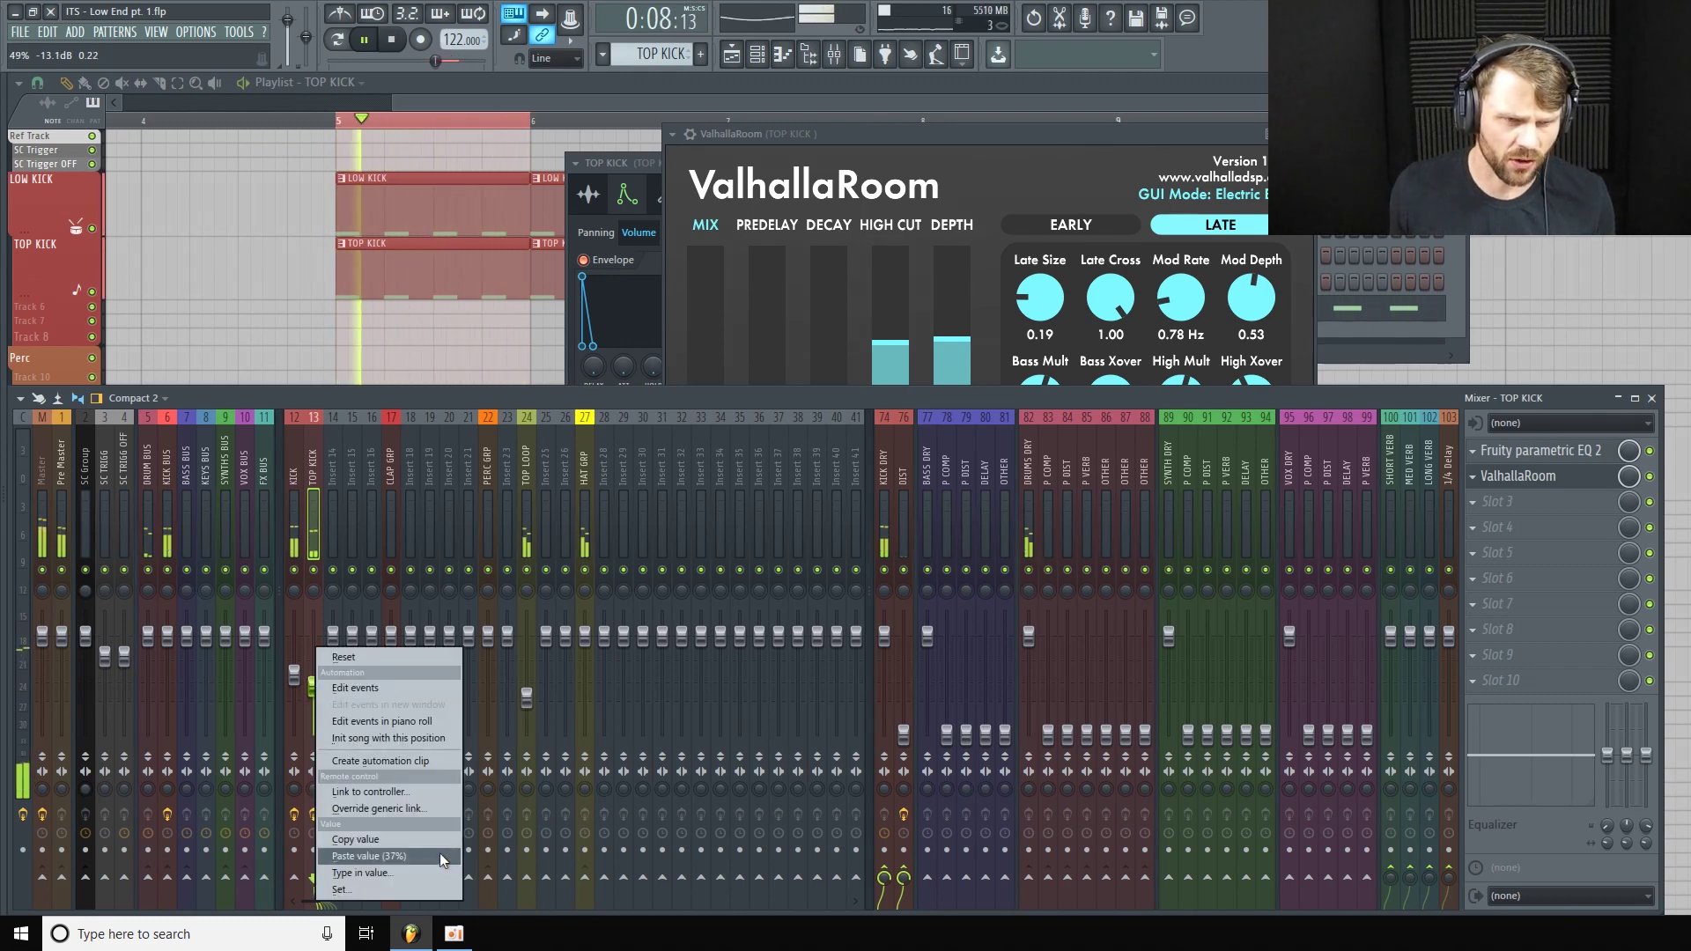
pyautogui.click(430, 857)
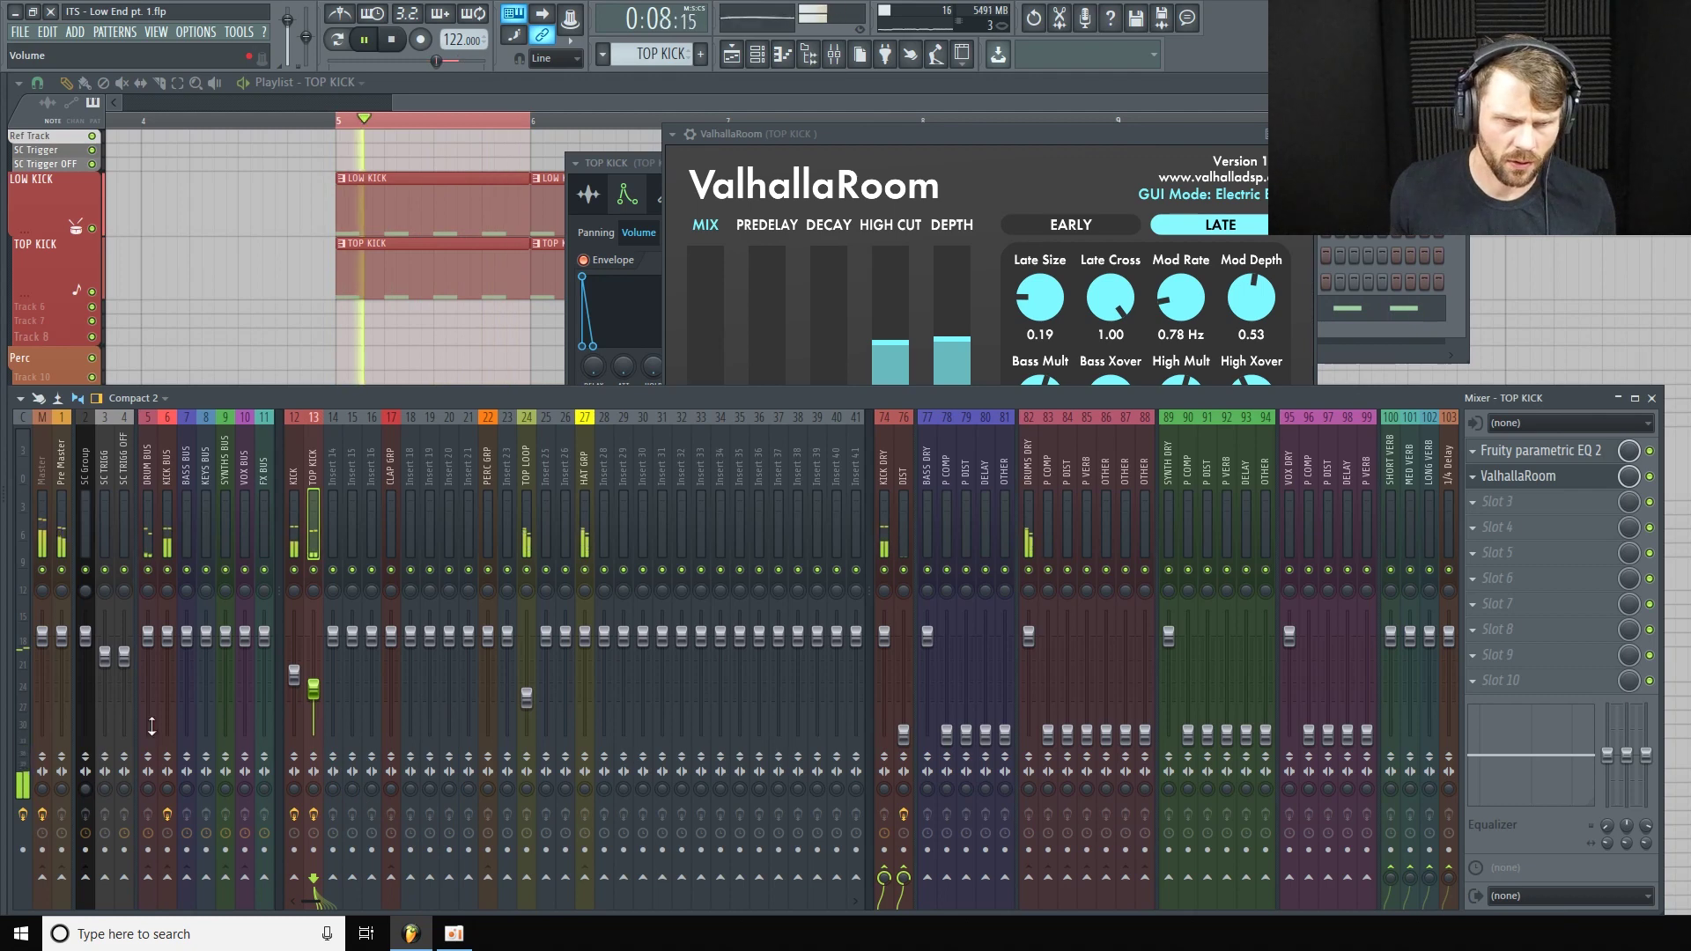
# Toggle TOP KICK's mute to compare during playback, then select KICK BUS and stop the loop.
pyautogui.click(314, 571)
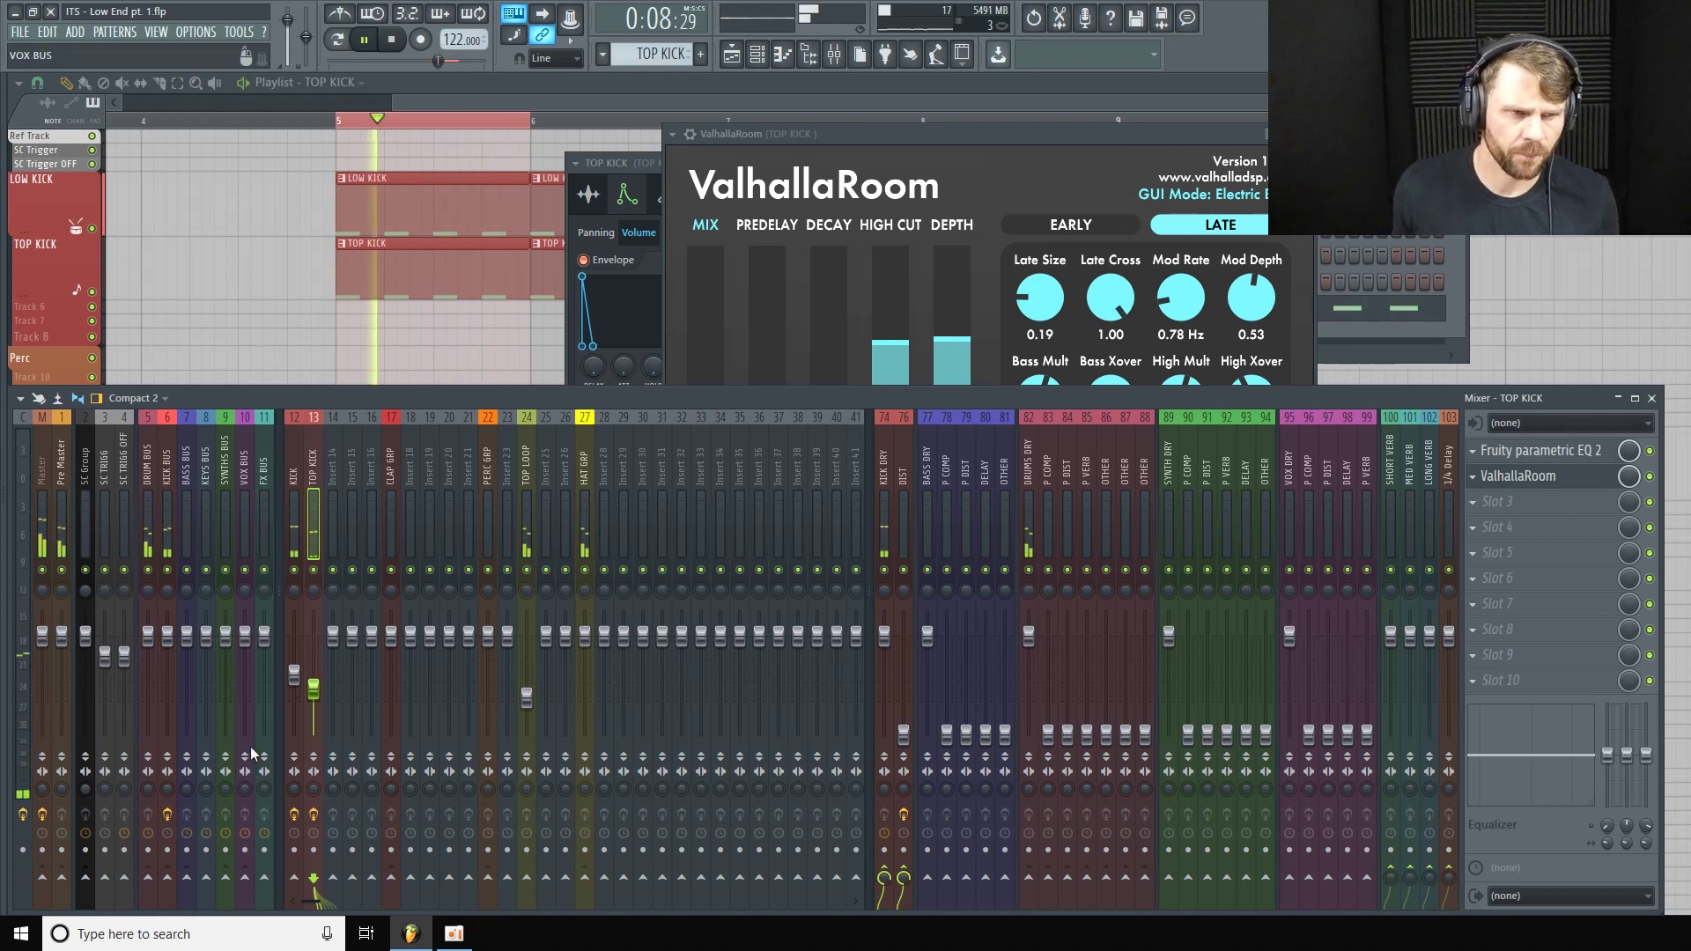
pyautogui.click(168, 465)
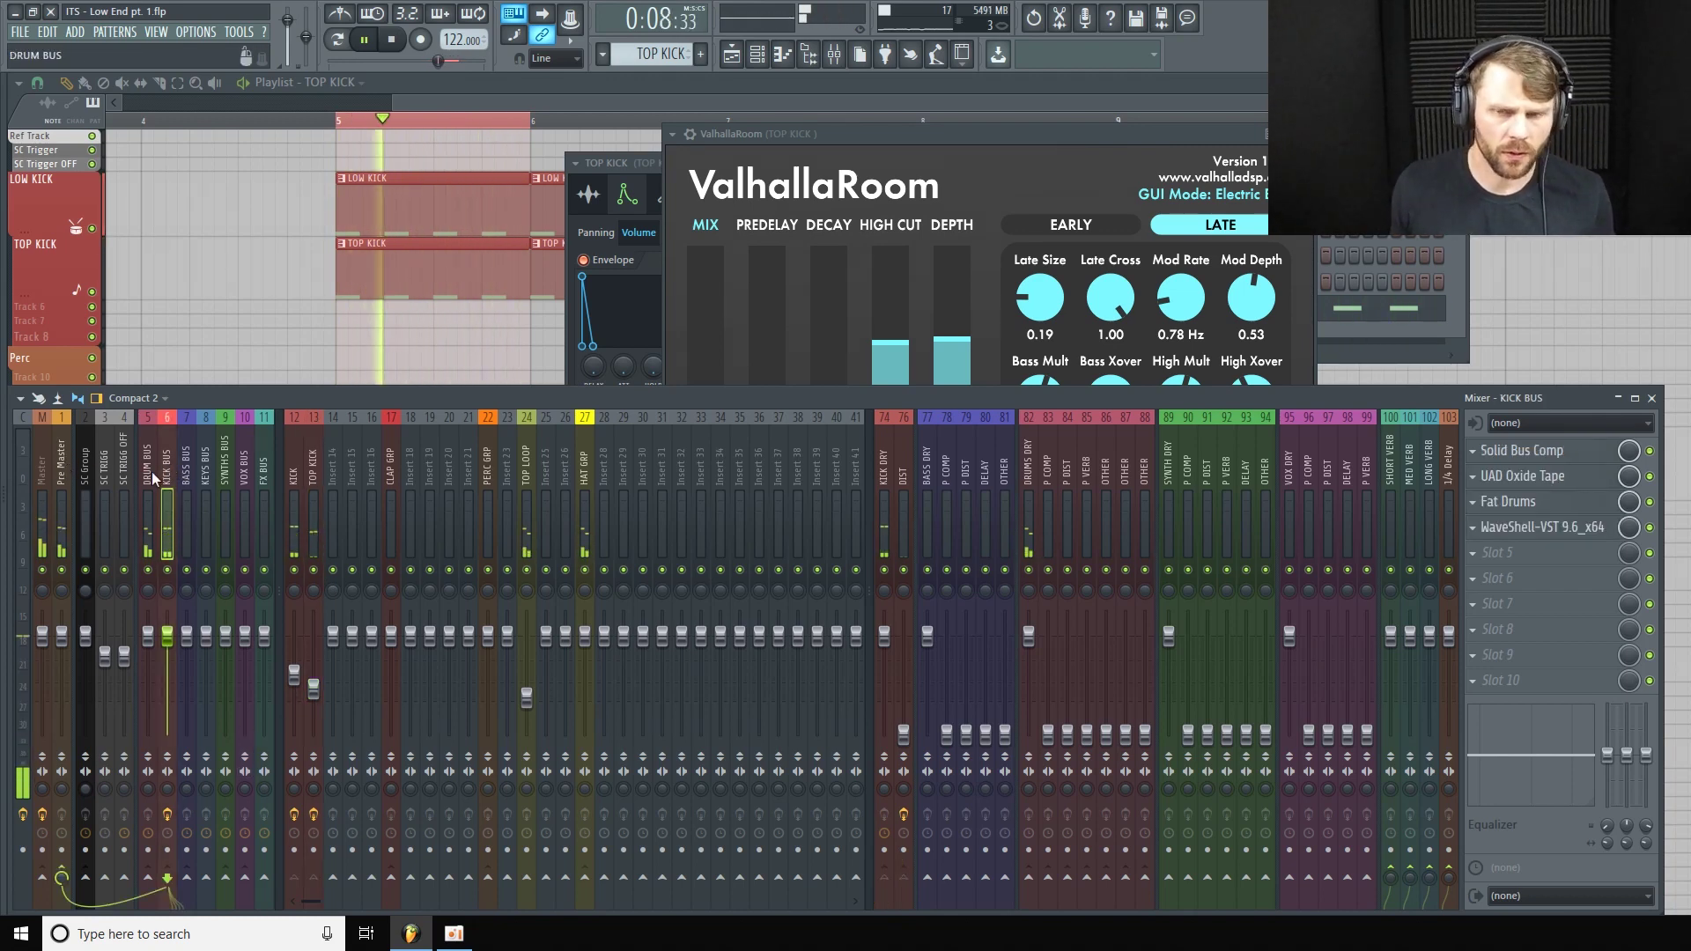
pyautogui.press('space')
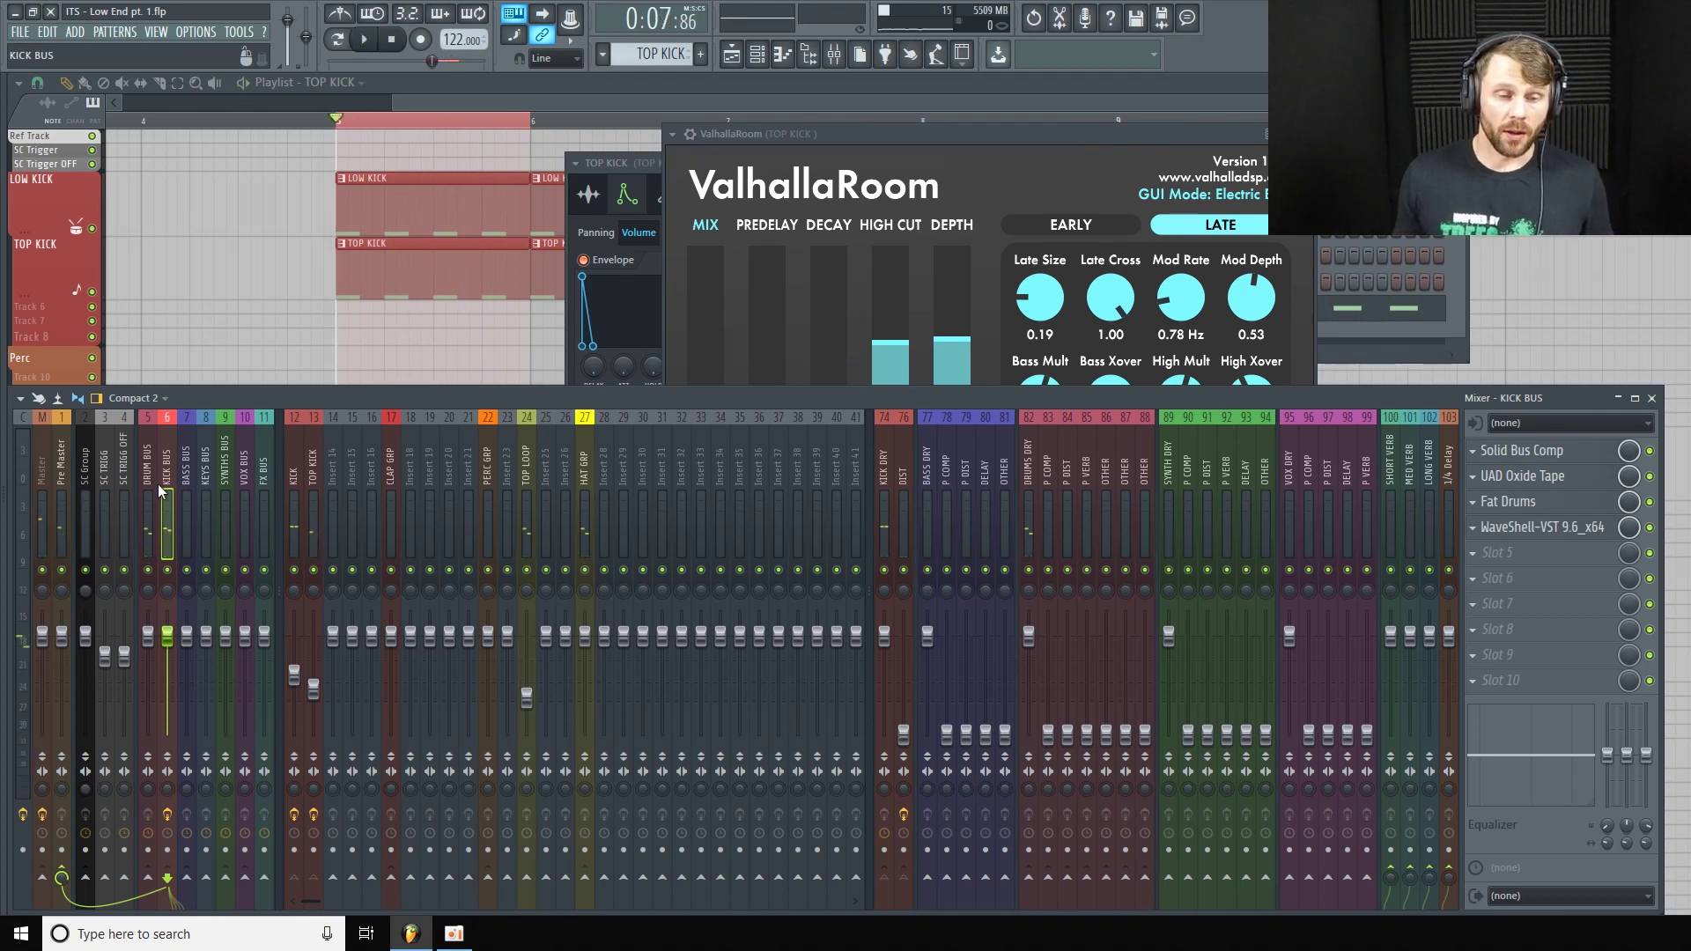